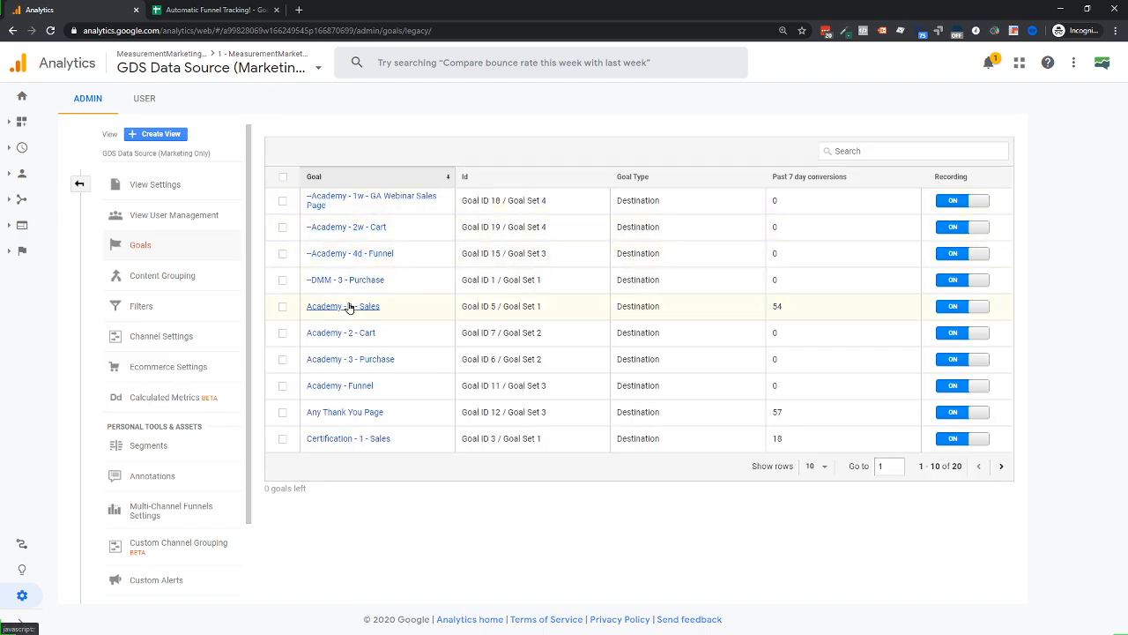
# Open the Academy - Funnel goal's details and examine its destination and the pages of the Sales Page and Cart funnel steps
pyautogui.click(339, 387)
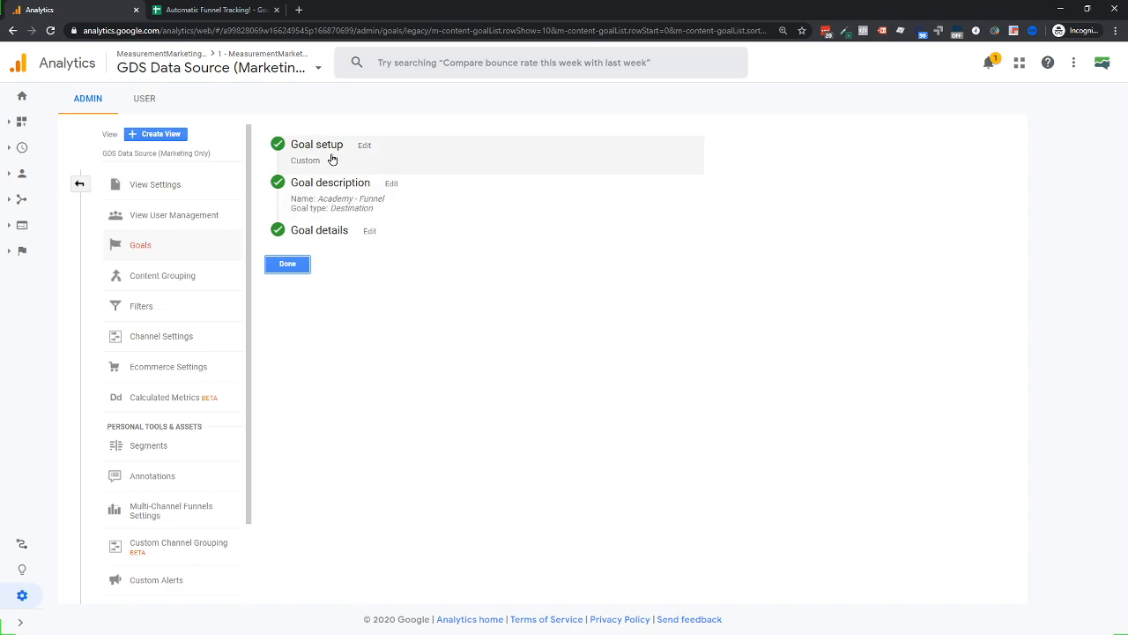
pyautogui.click(371, 232)
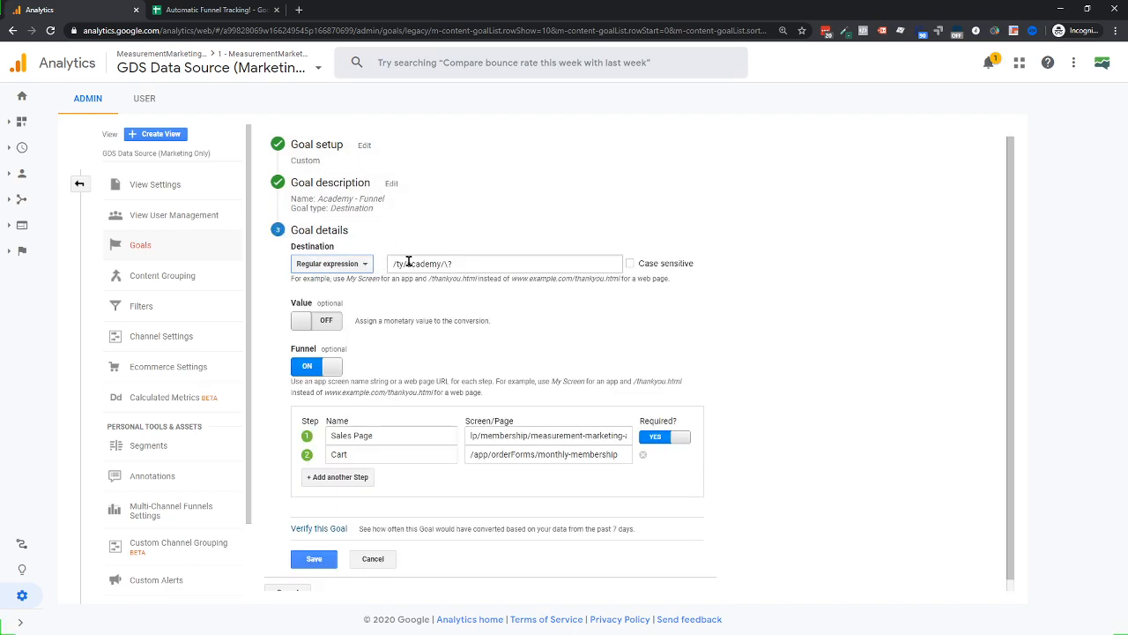
pyautogui.tripleClick(484, 261)
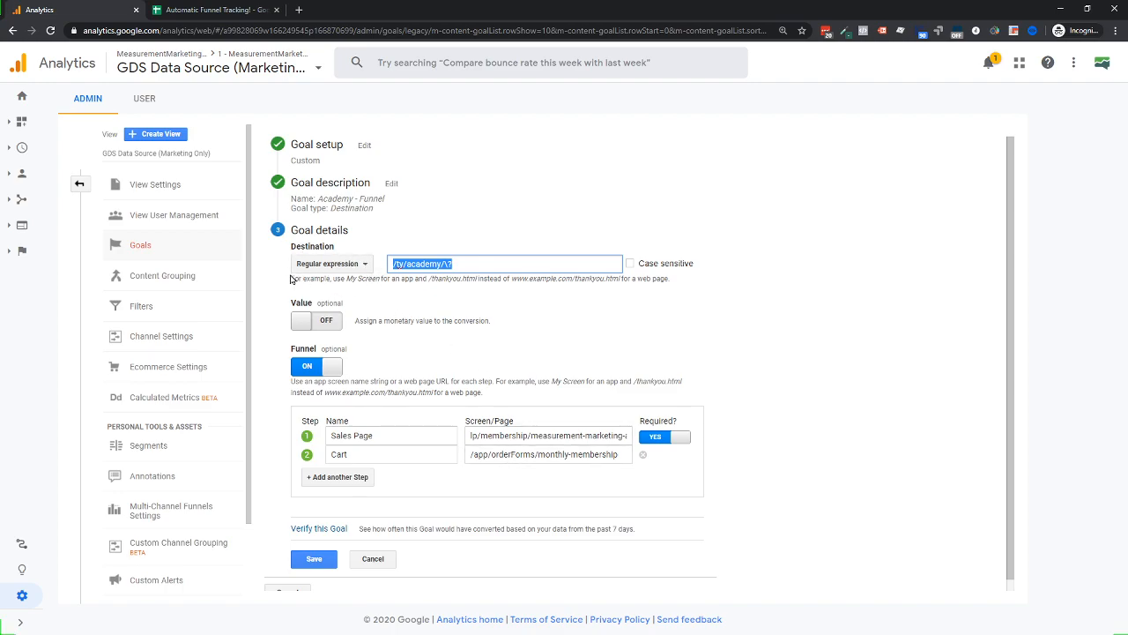
pyautogui.click(343, 265)
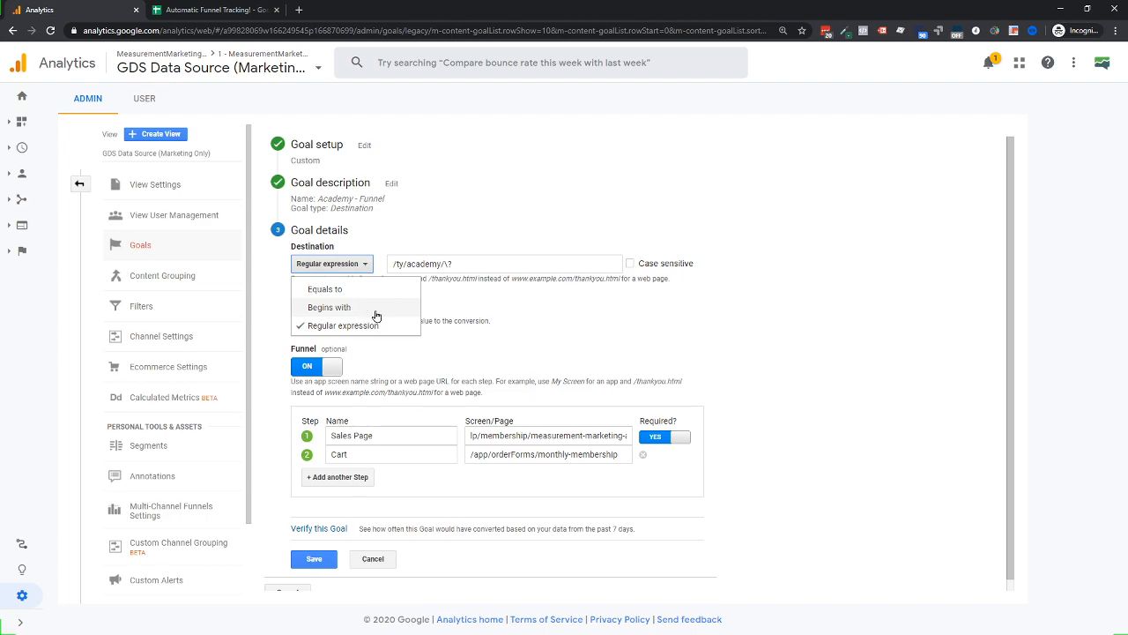
pyautogui.click(423, 308)
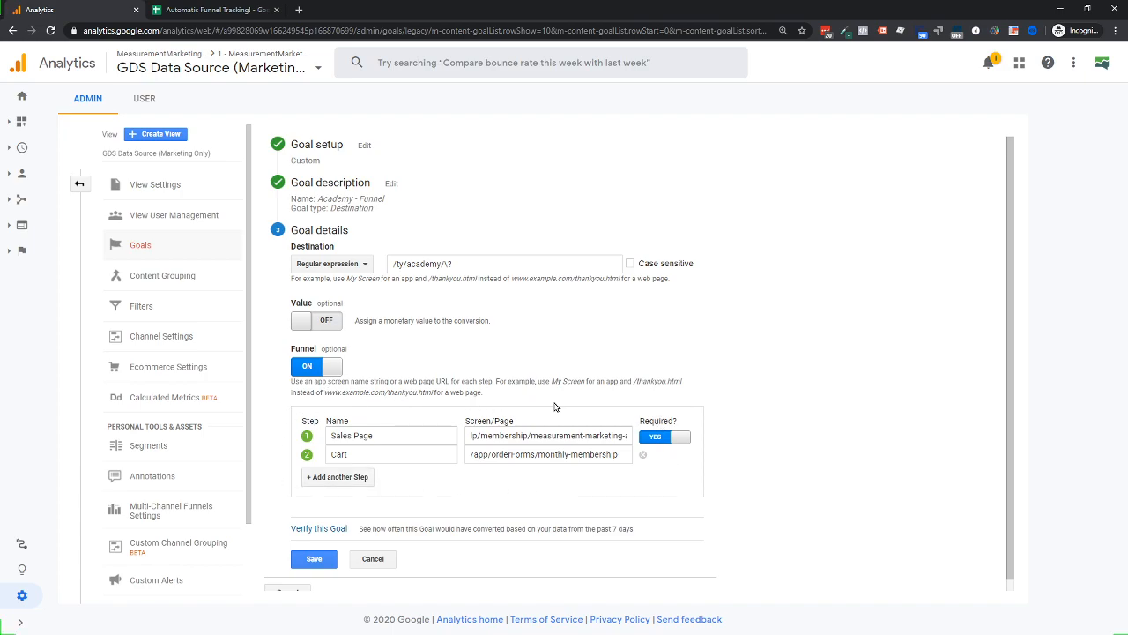
pyautogui.moveTo(472, 435); pyautogui.dragTo(574, 447)
pyautogui.moveTo(468, 454); pyautogui.dragTo(650, 470)
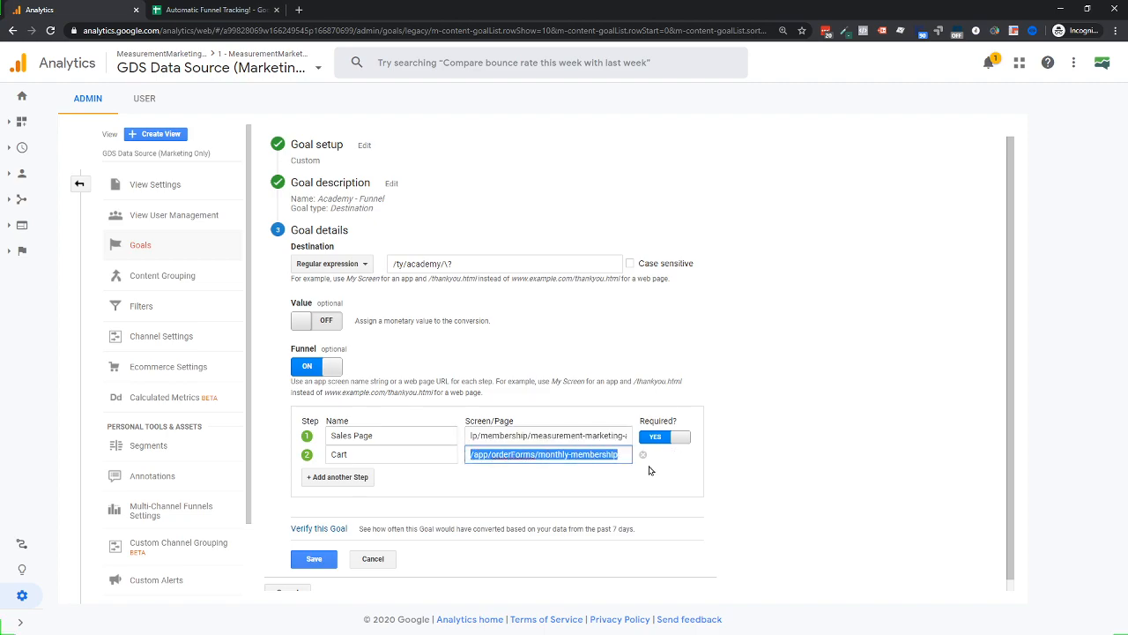
pyautogui.click(348, 300)
# Try the Equals to match type for the destination, review the funnel page URLs, and restore Regular expression
pyautogui.click(322, 265)
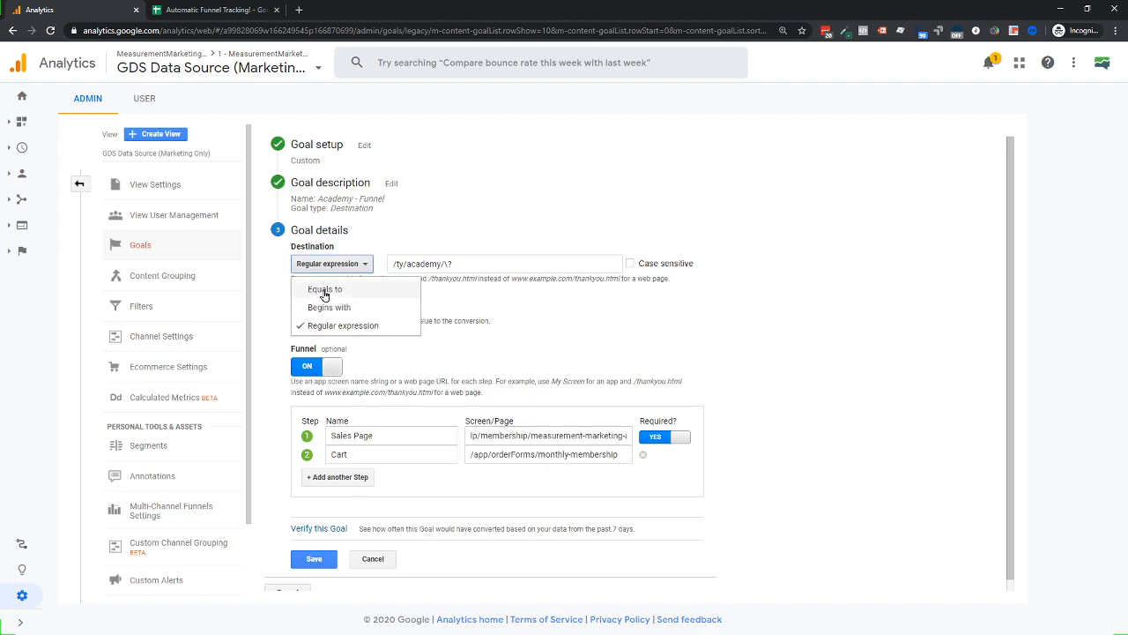
pyautogui.click(322, 291)
pyautogui.moveTo(365, 264); pyautogui.dragTo(450, 264)
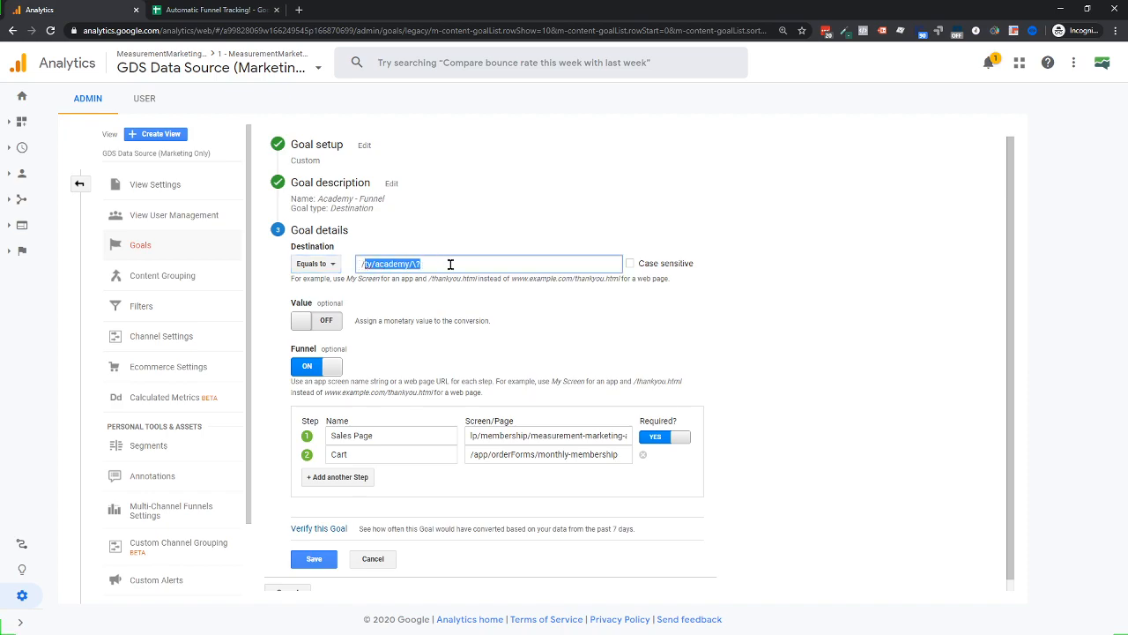
pyautogui.moveTo(471, 435); pyautogui.dragTo(633, 443)
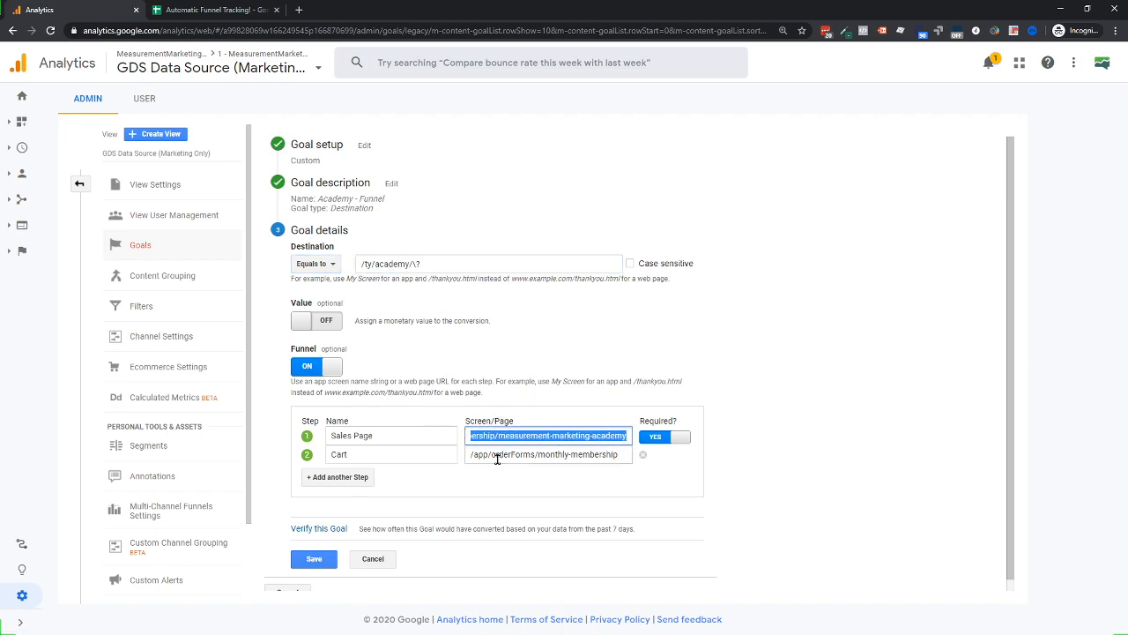
pyautogui.moveTo(474, 454); pyautogui.dragTo(615, 457)
pyautogui.click(322, 263)
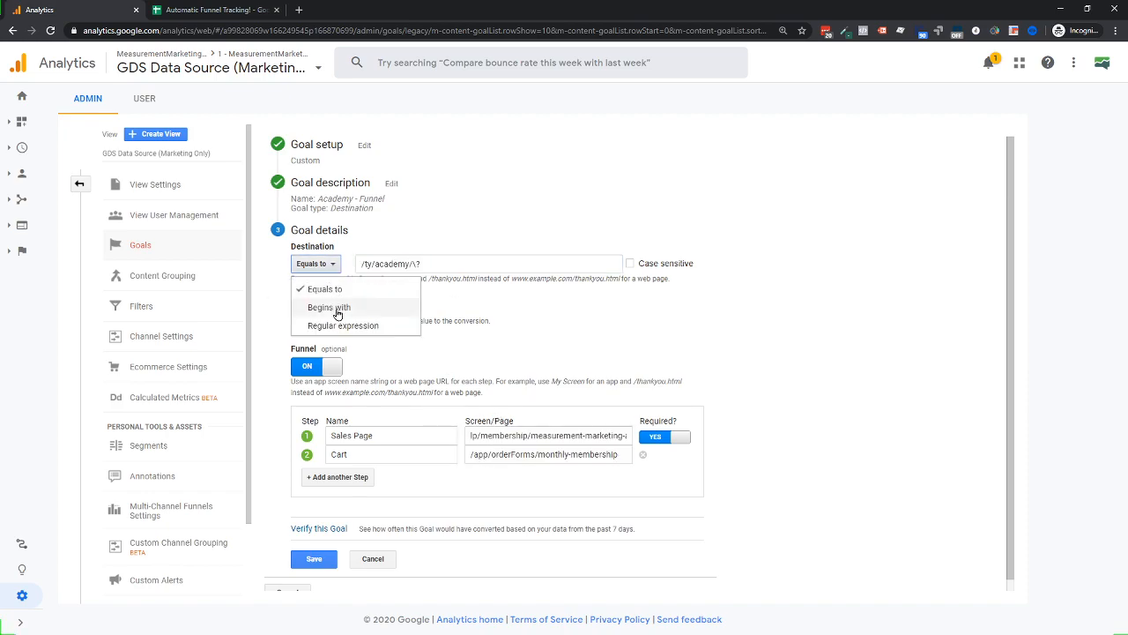
pyautogui.click(334, 326)
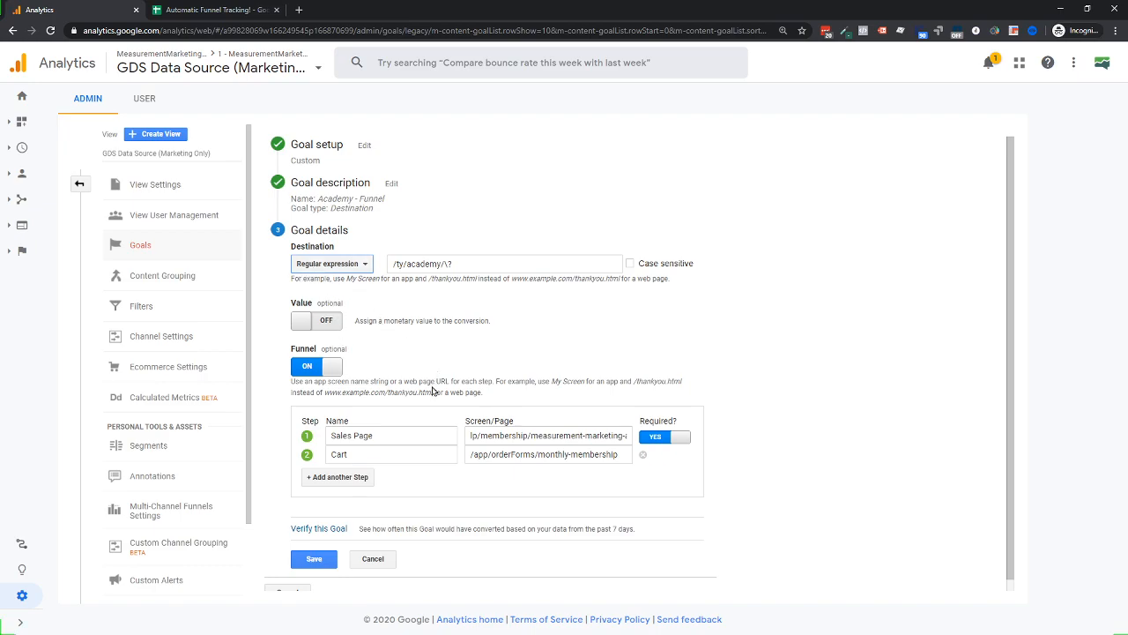
# Add a third funnel step named Thank You, reusing the destination expression /ty/academy/\? as its page
pyautogui.moveTo(330, 434); pyautogui.dragTo(424, 432)
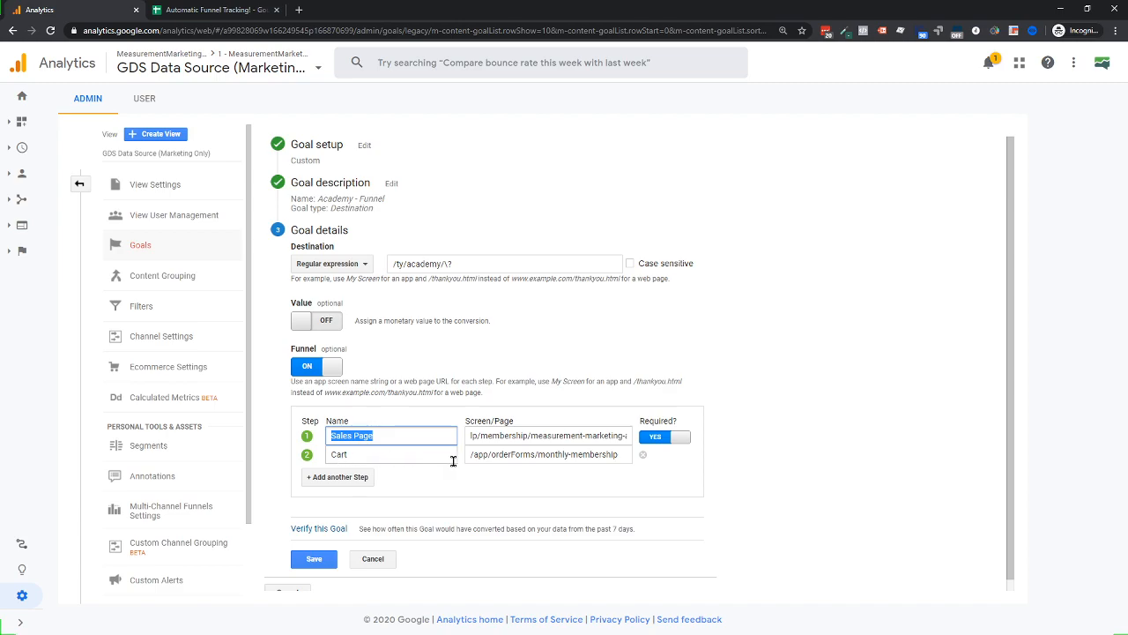
pyautogui.moveTo(472, 454); pyautogui.dragTo(657, 451)
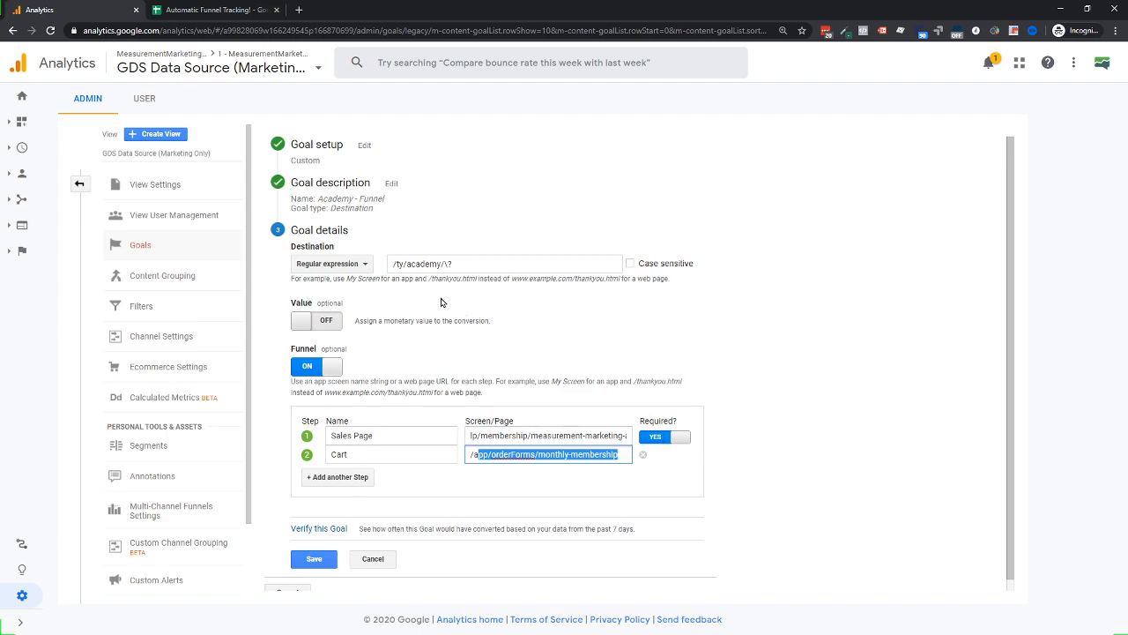
pyautogui.click(338, 477)
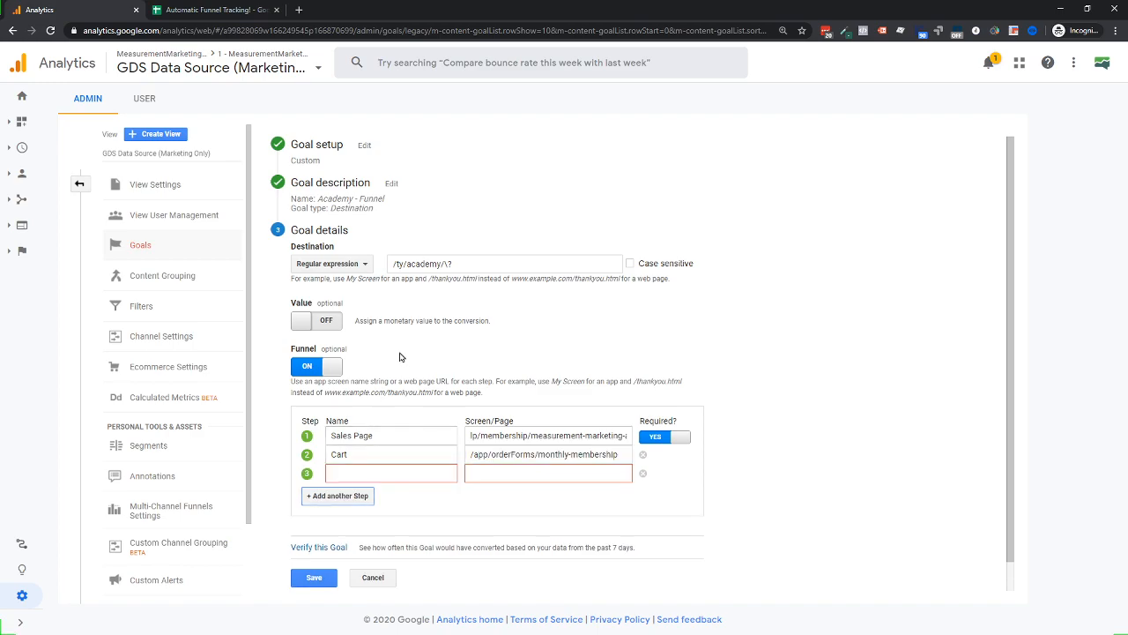
pyautogui.moveTo(469, 270); pyautogui.dragTo(390, 263)
pyautogui.hotkey('ctrl', 'c')
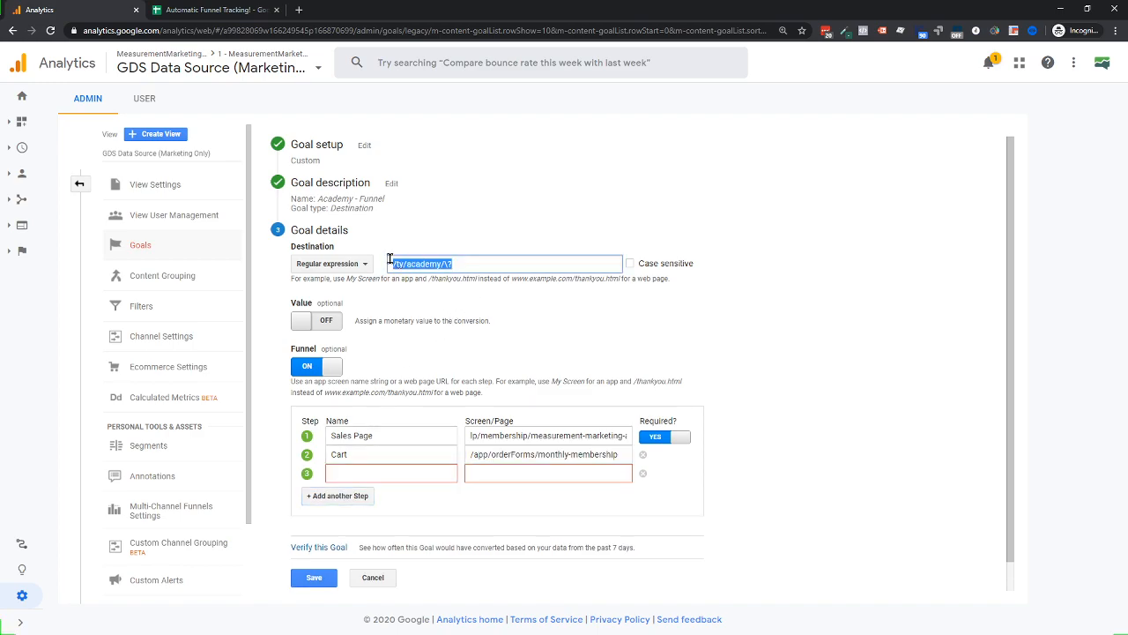
pyautogui.click(366, 474)
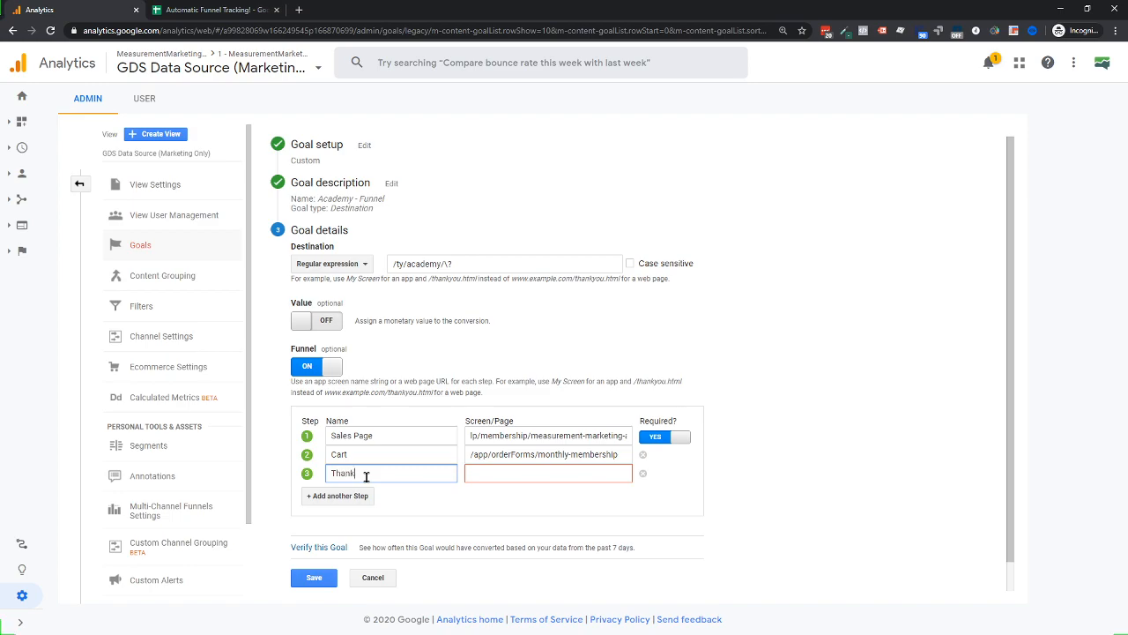
pyautogui.press('Tab')
pyautogui.hotkey('ctrl', 'v')
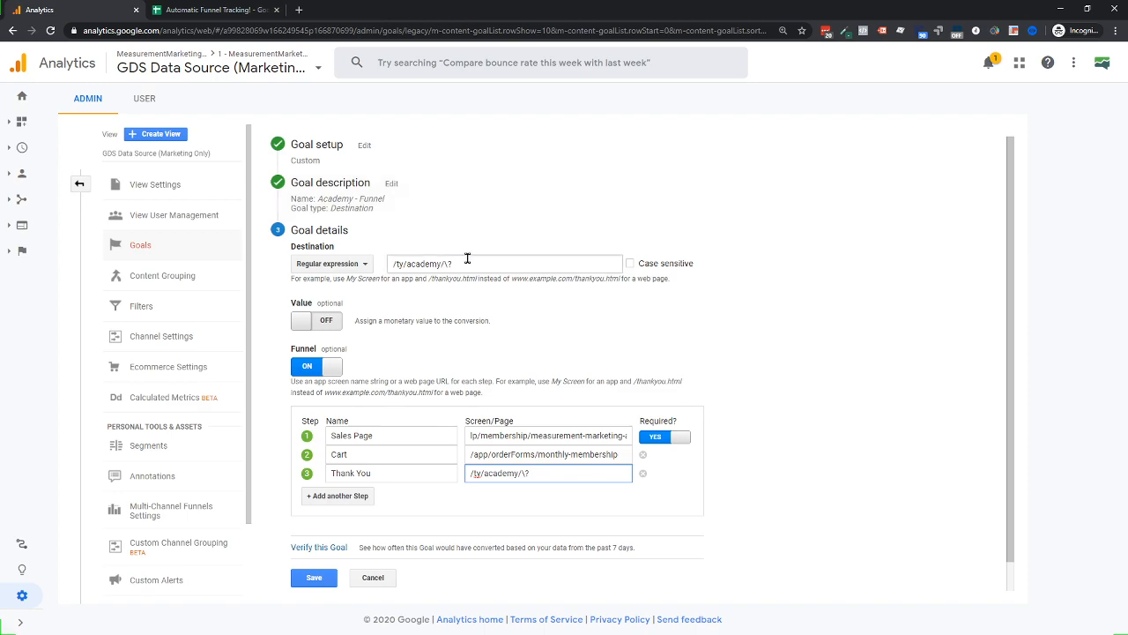
# Compare the goal destination with the Thank You step's page and remove the Thank You step from the funnel
pyautogui.moveTo(468, 262); pyautogui.dragTo(359, 261)
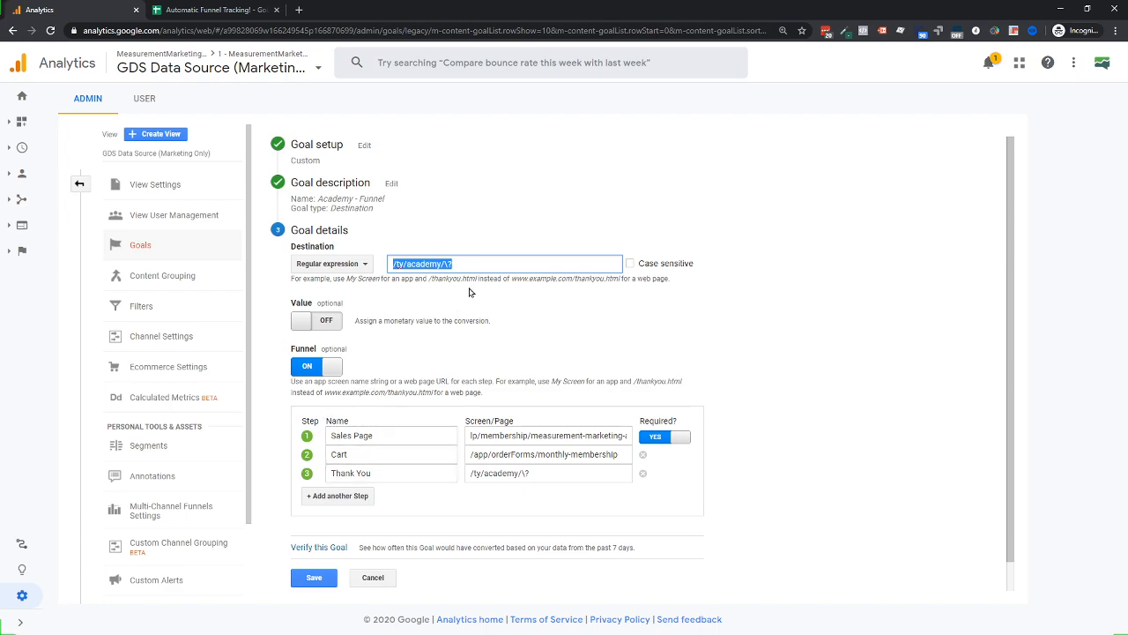
pyautogui.moveTo(469, 473); pyautogui.dragTo(526, 474)
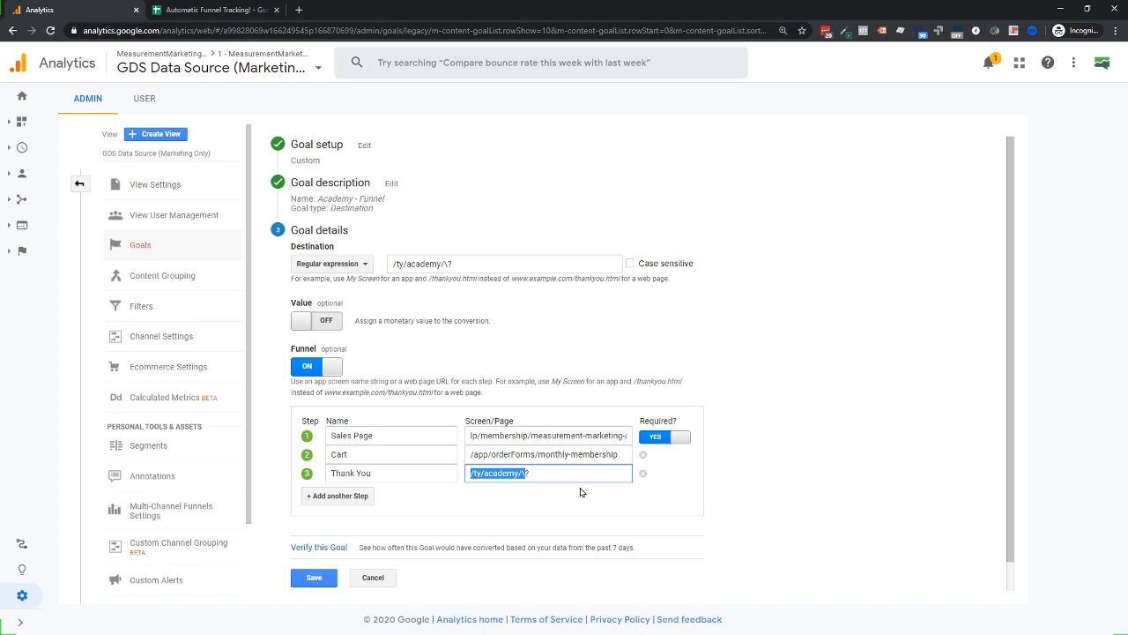
pyautogui.click(643, 475)
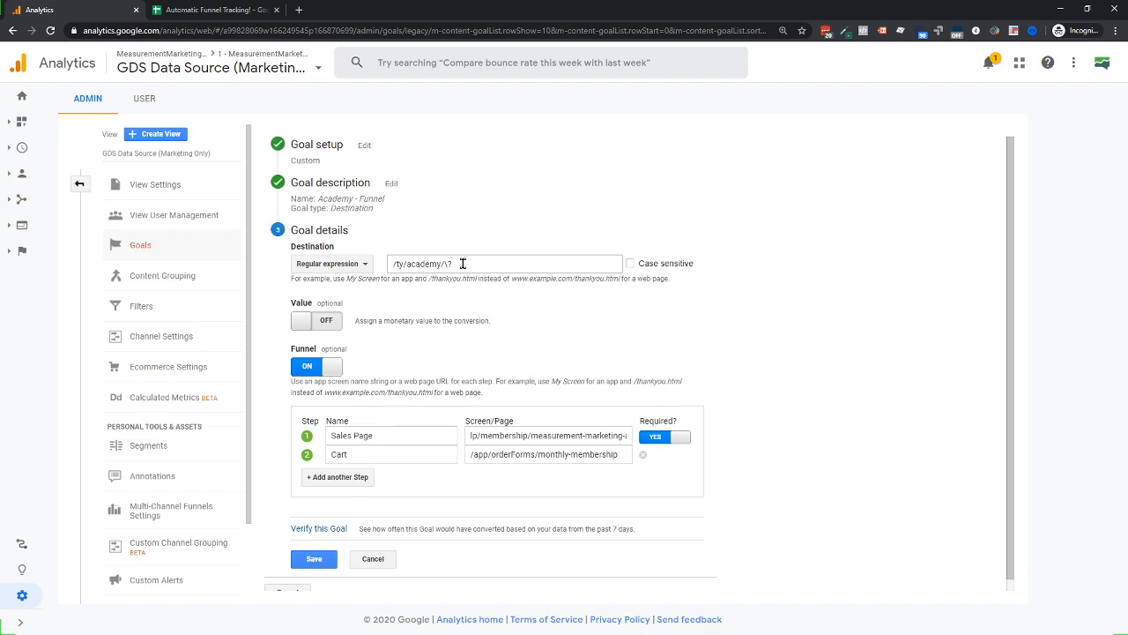
# Examine the goal's destination expression /ty/academy/\? alongside its match type
pyautogui.moveTo(463, 264); pyautogui.dragTo(385, 265)
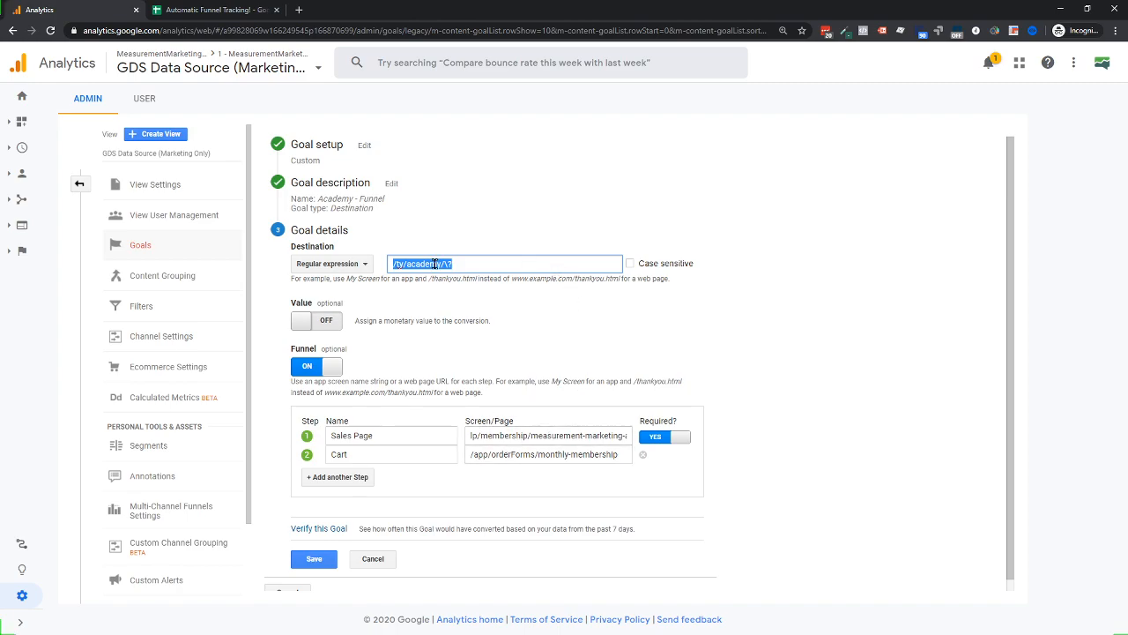
pyautogui.moveTo(549, 262); pyautogui.dragTo(393, 260)
pyautogui.click(473, 266)
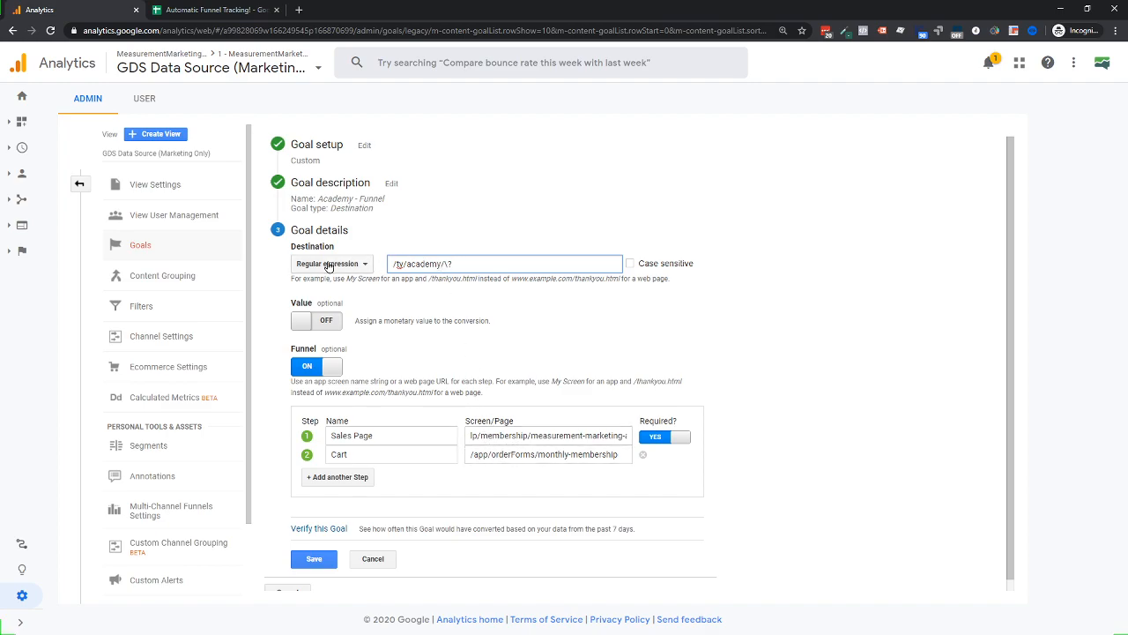
pyautogui.moveTo(393, 263); pyautogui.dragTo(486, 258)
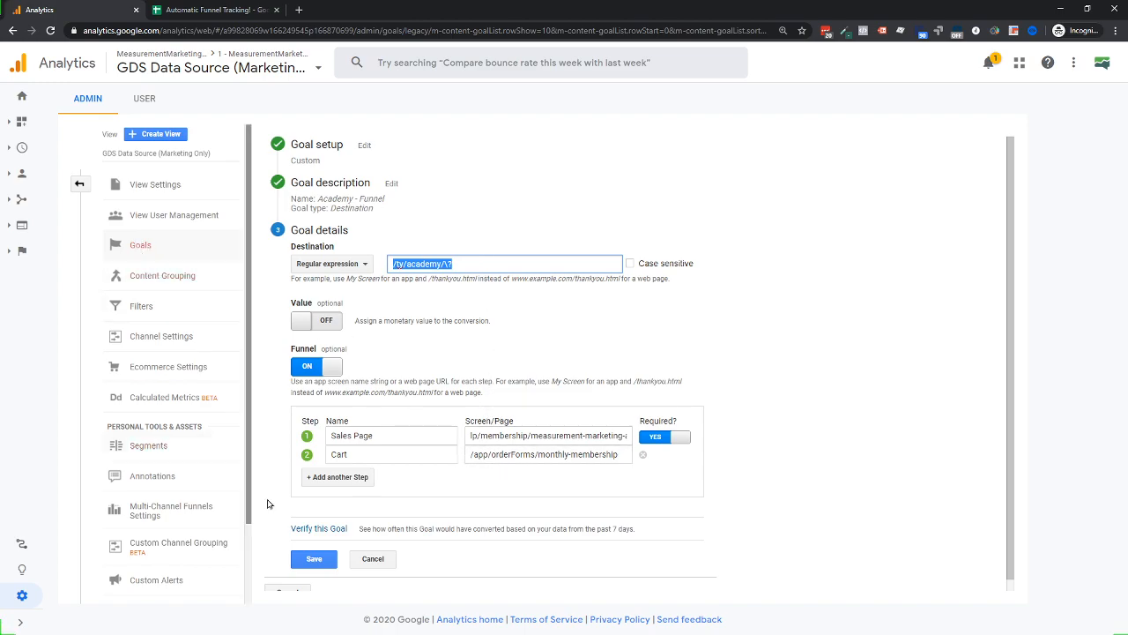
# Leave the Academy - Funnel goal without saving and search the goals list for "funn"
pyautogui.click(369, 559)
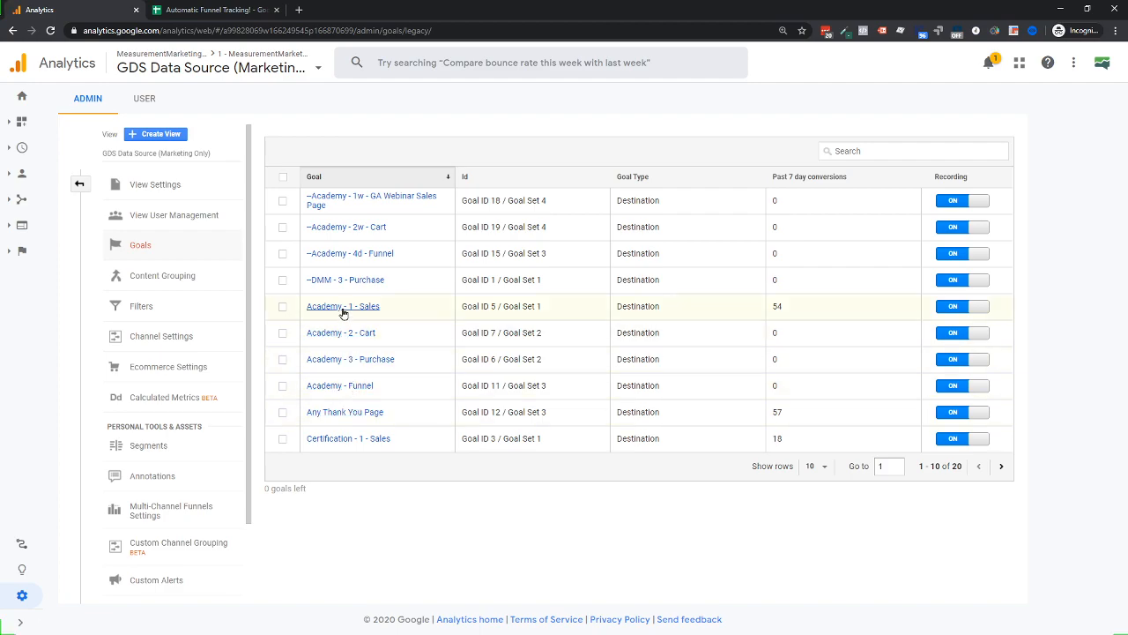
pyautogui.click(849, 152)
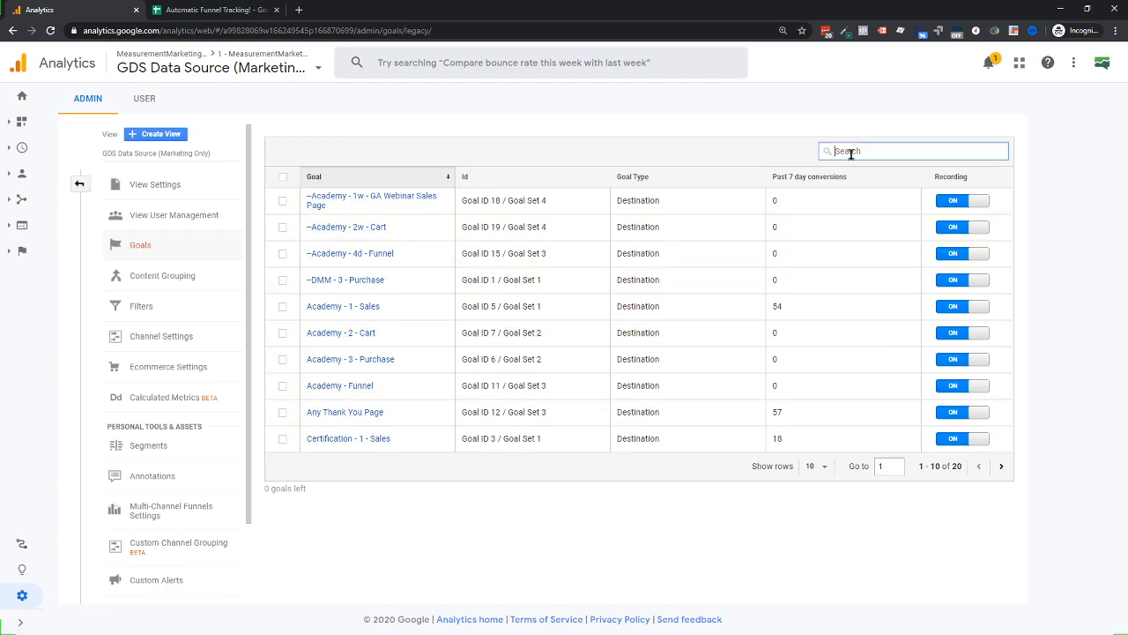
pyautogui.write('funn')
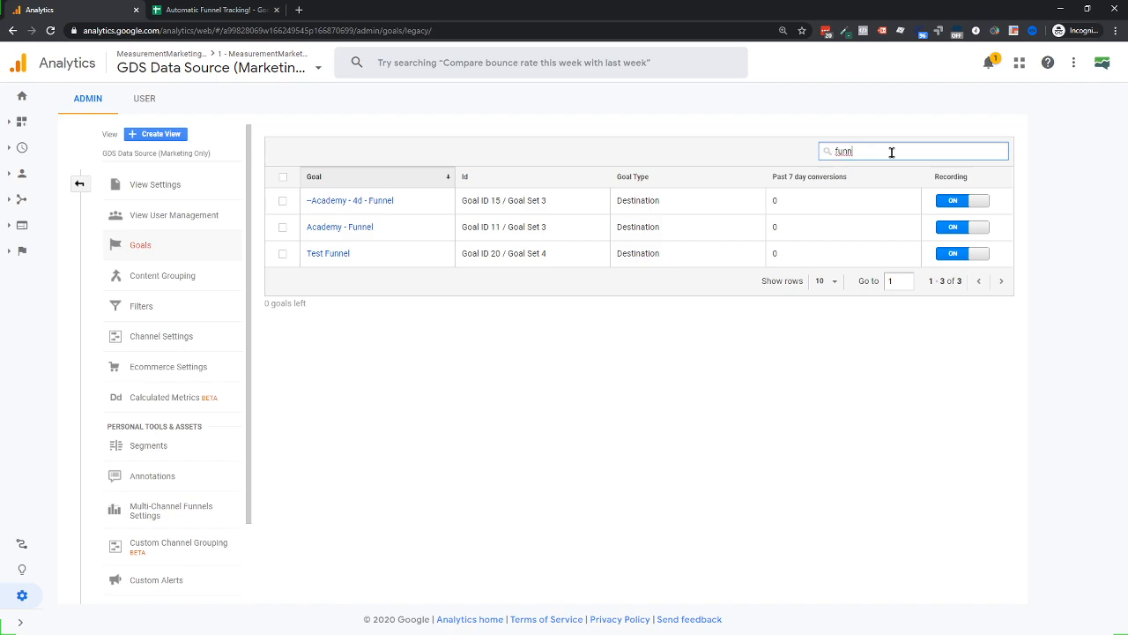
# Leave the goals administration and open the Funnel Visualization report under the goal conversions
pyautogui.click(76, 186)
pyautogui.click(14, 256)
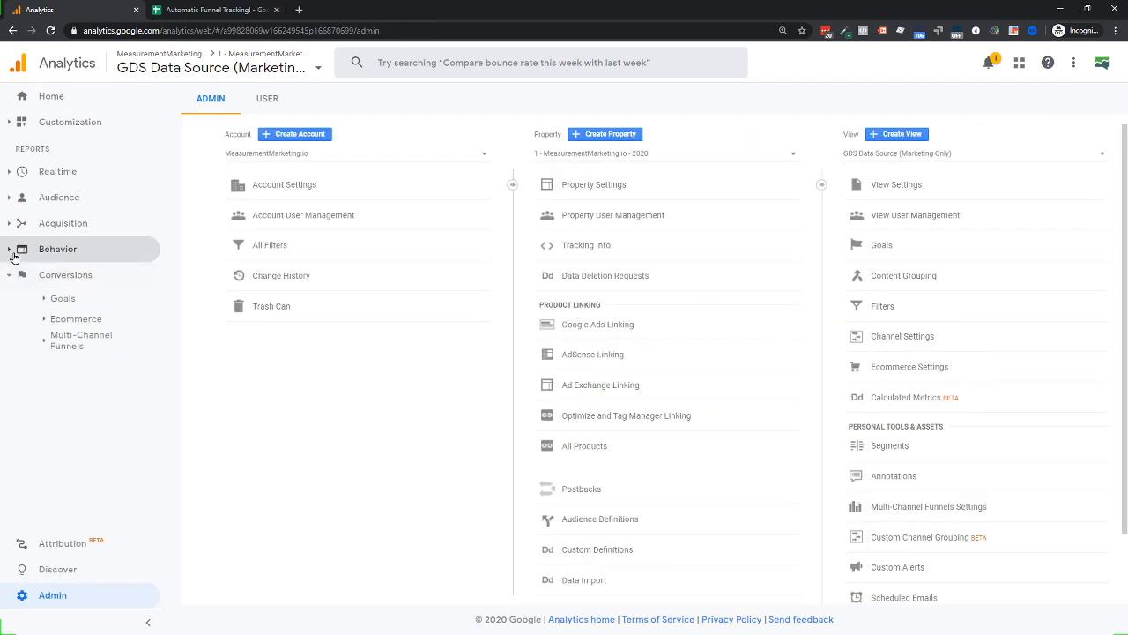
pyautogui.click(49, 298)
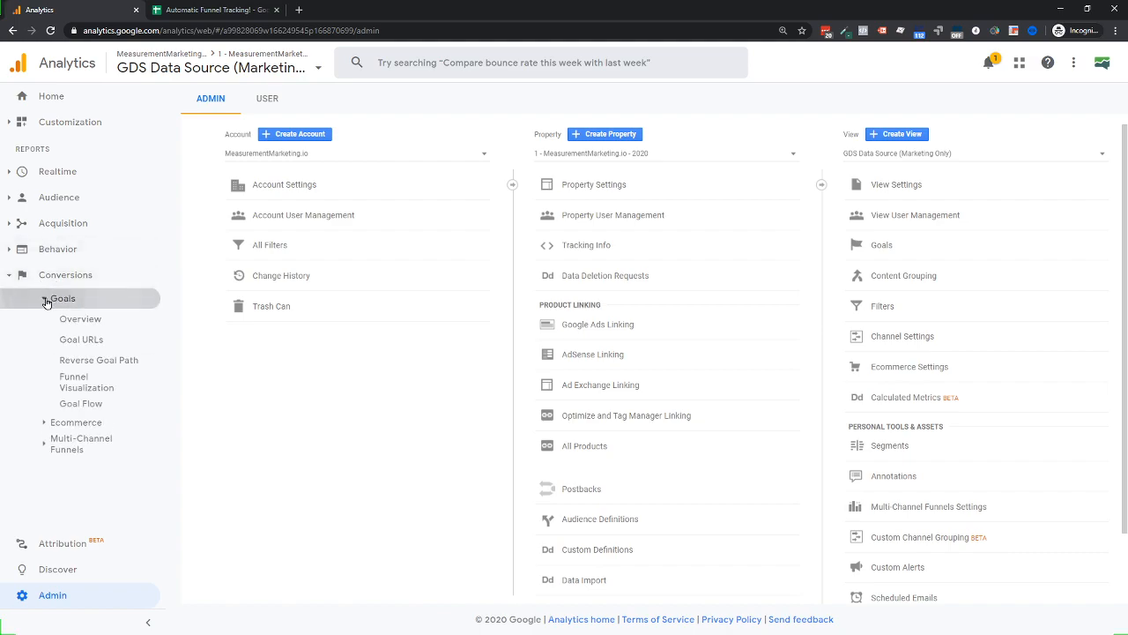
pyautogui.click(72, 389)
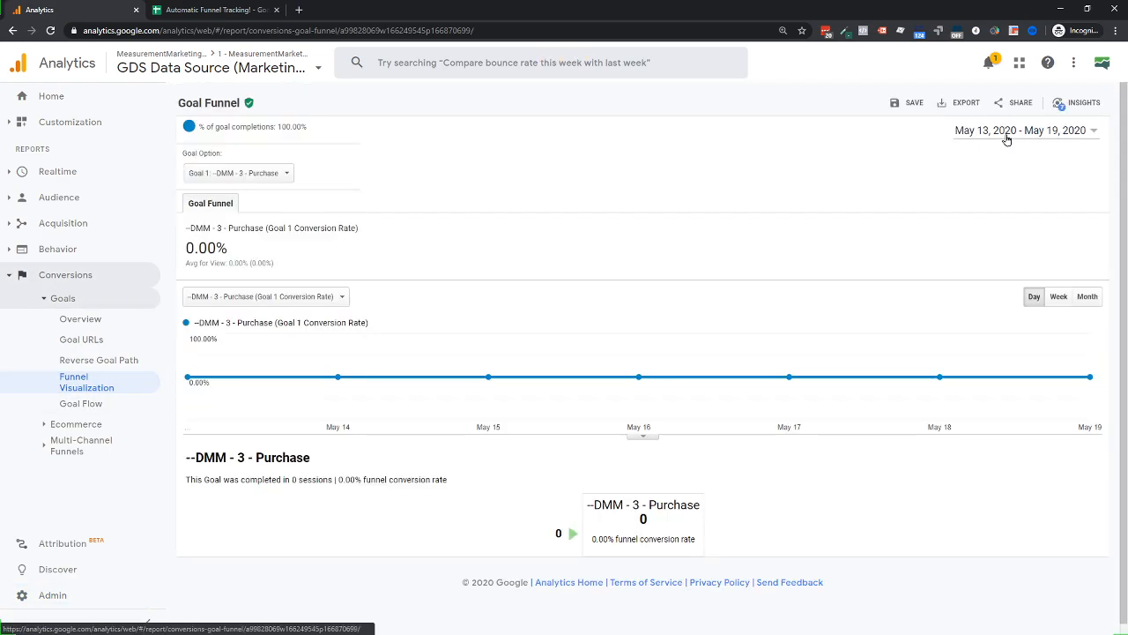
# Set the funnel report's date range to Mar 1, 2020 - May 20, 2020 and apply it
pyautogui.click(1014, 133)
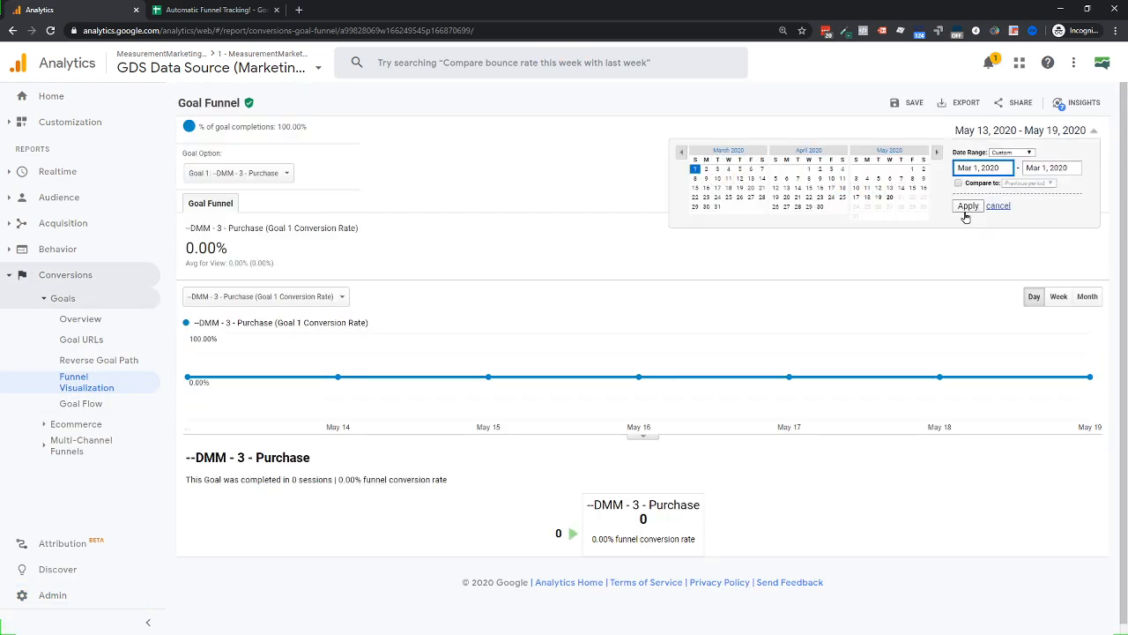
pyautogui.click(889, 197)
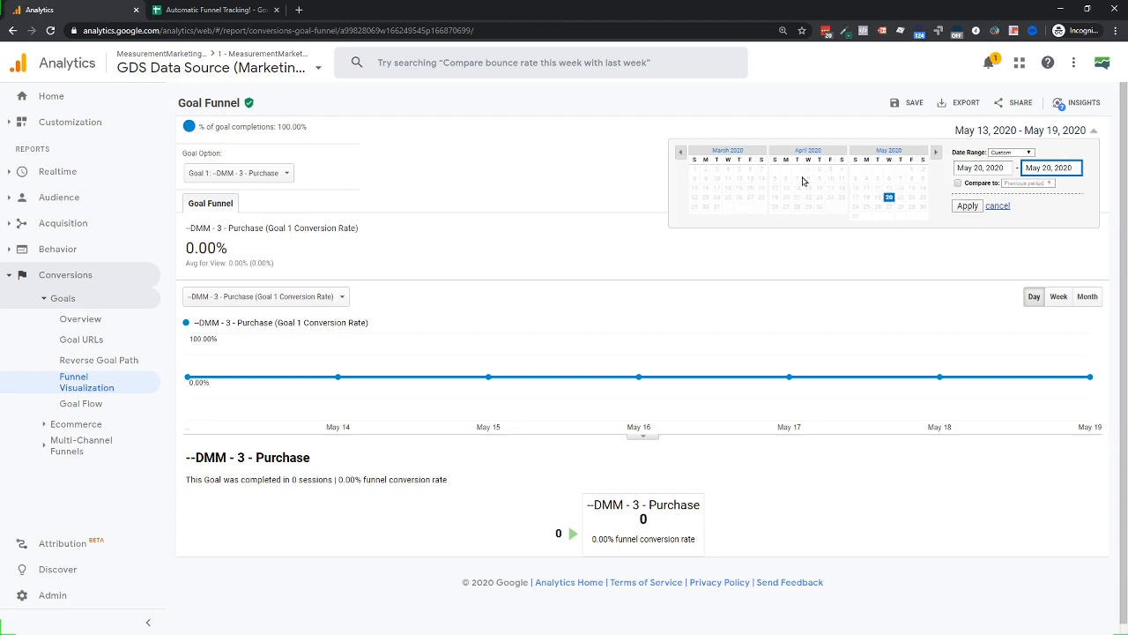
pyautogui.click(990, 174)
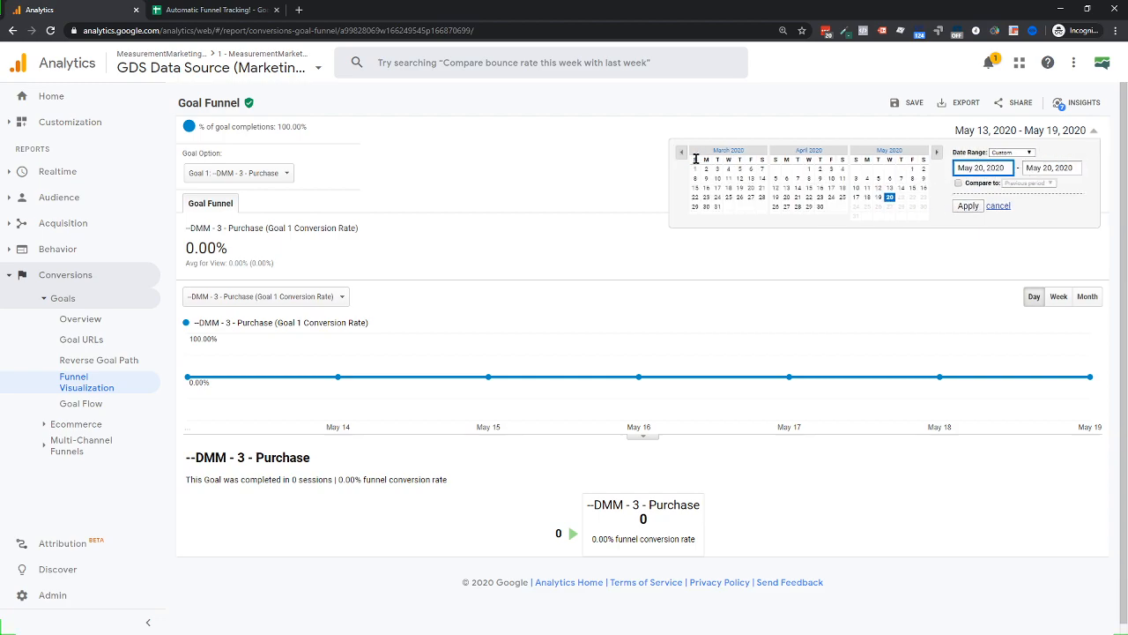
pyautogui.click(695, 168)
pyautogui.click(966, 206)
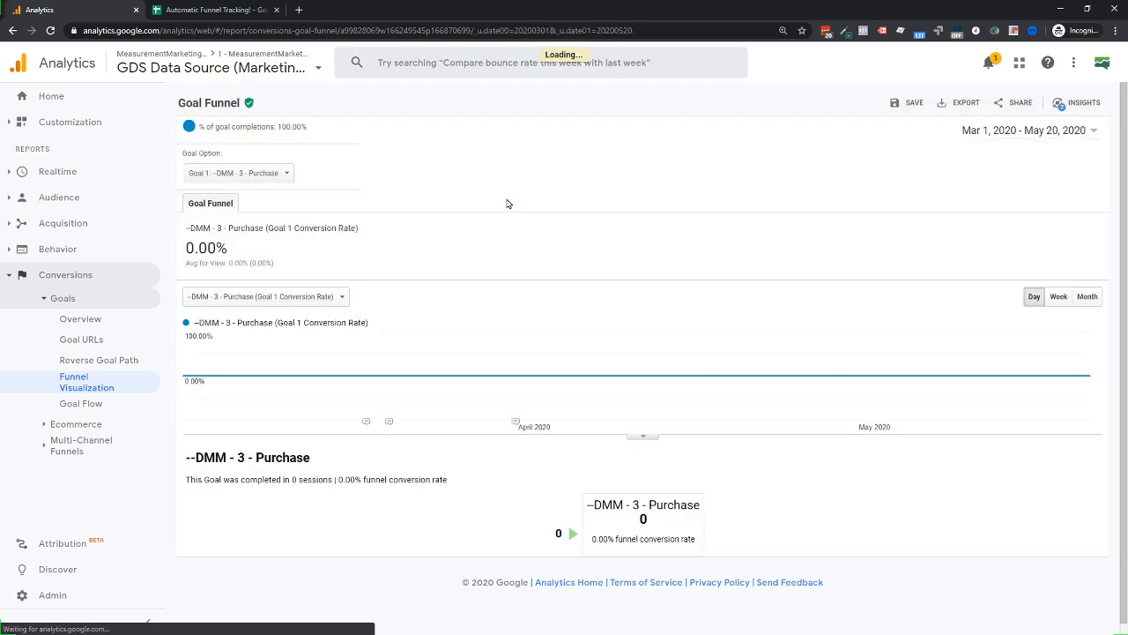
# Set the funnel report's date range to Sep 1, 2019 - May 20, 2020 and apply it
pyautogui.click(270, 175)
pyautogui.click(270, 175)
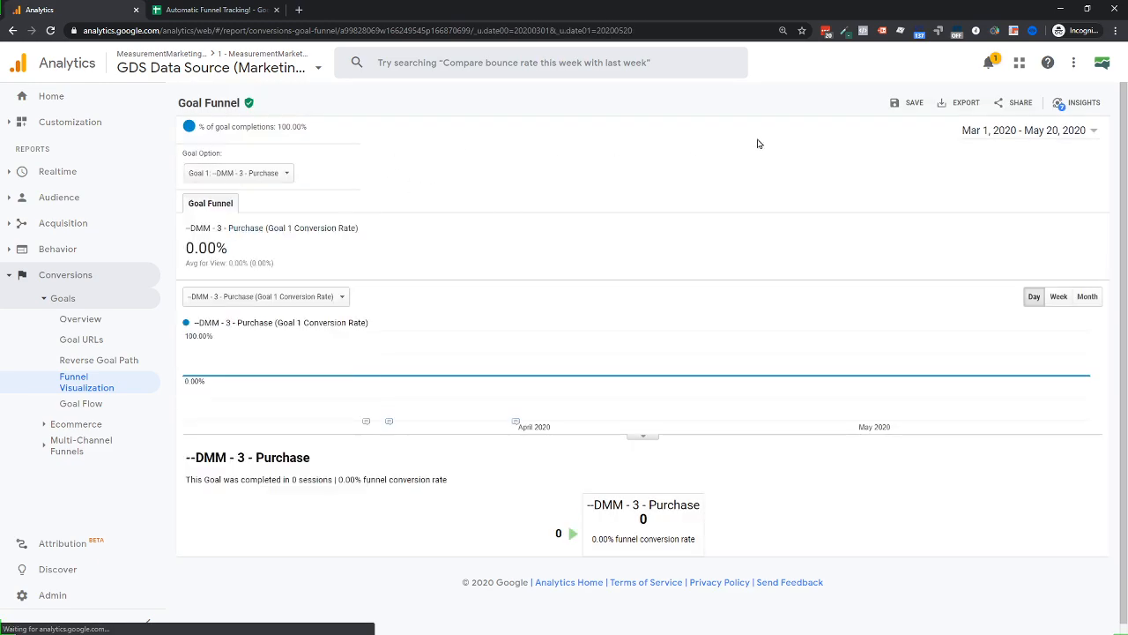
pyautogui.click(1034, 132)
pyautogui.click(683, 155)
pyautogui.click(683, 155)
pyautogui.click(683, 155)
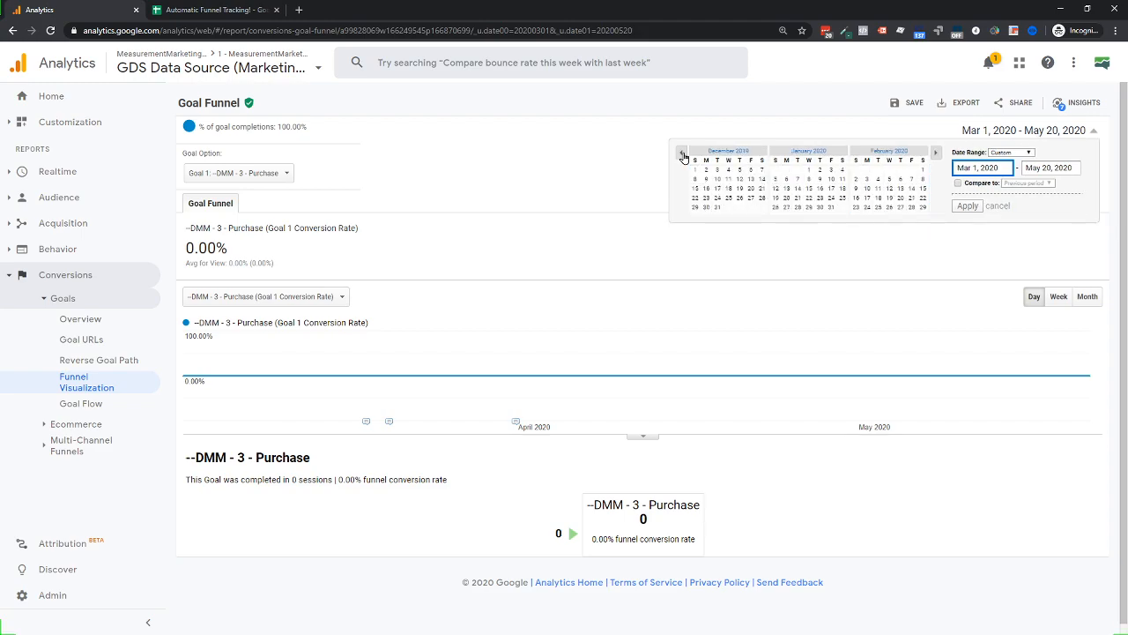
pyautogui.click(683, 155)
pyautogui.click(683, 155)
pyautogui.click(683, 155)
pyautogui.click(697, 169)
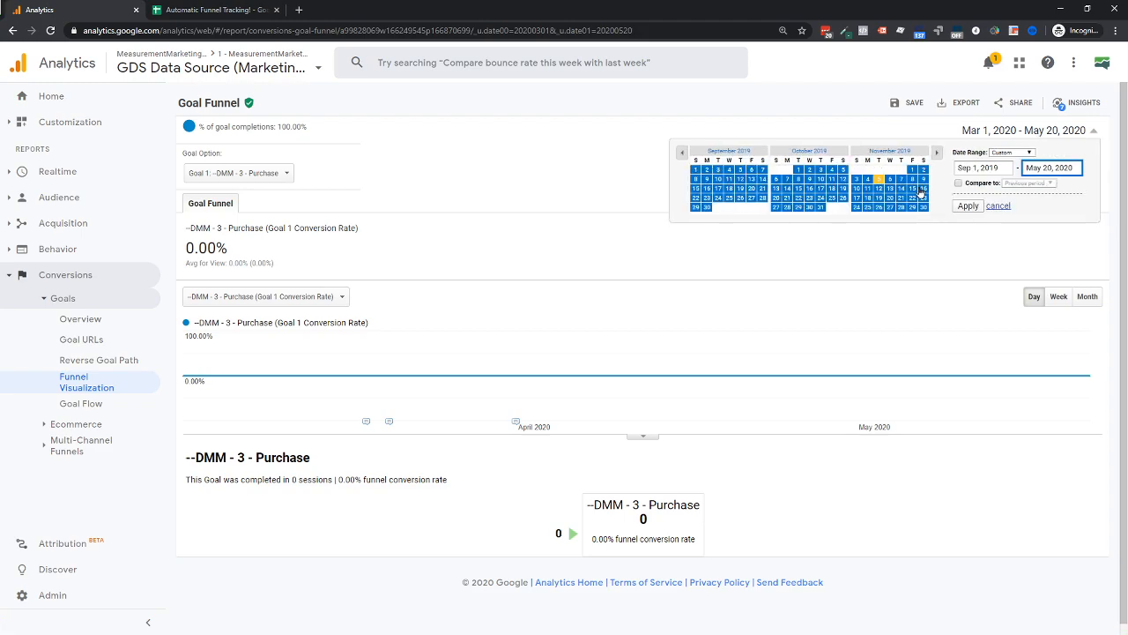
pyautogui.click(968, 205)
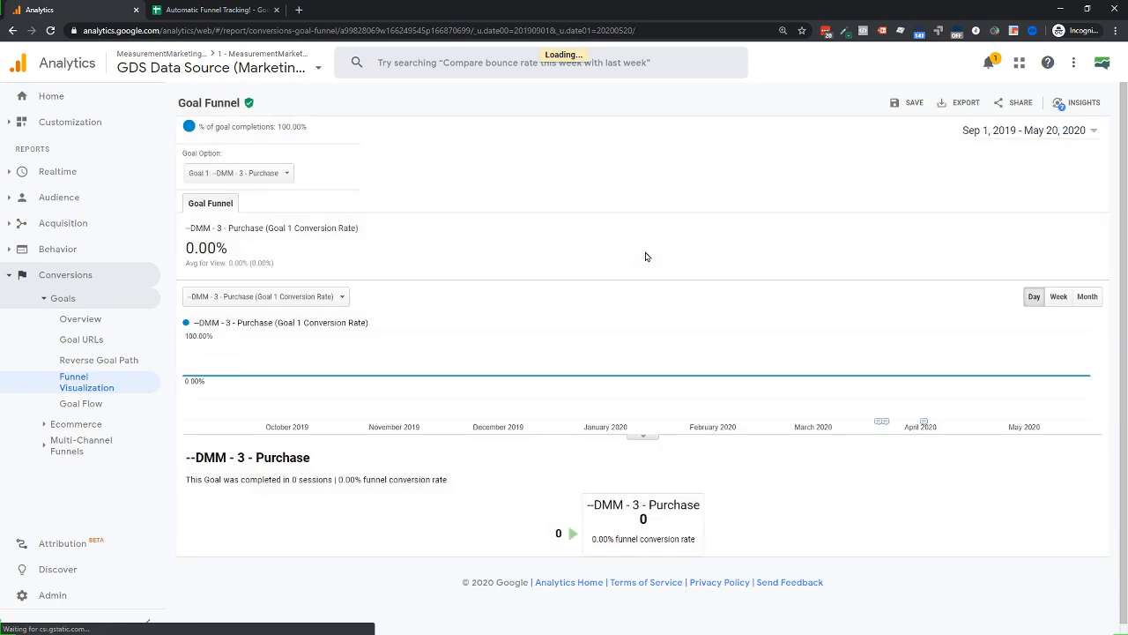
# Switch the goal option to Goal 11: Academy - Funnel and review its flow from Sales Page through Cart to the goal
pyautogui.click(284, 174)
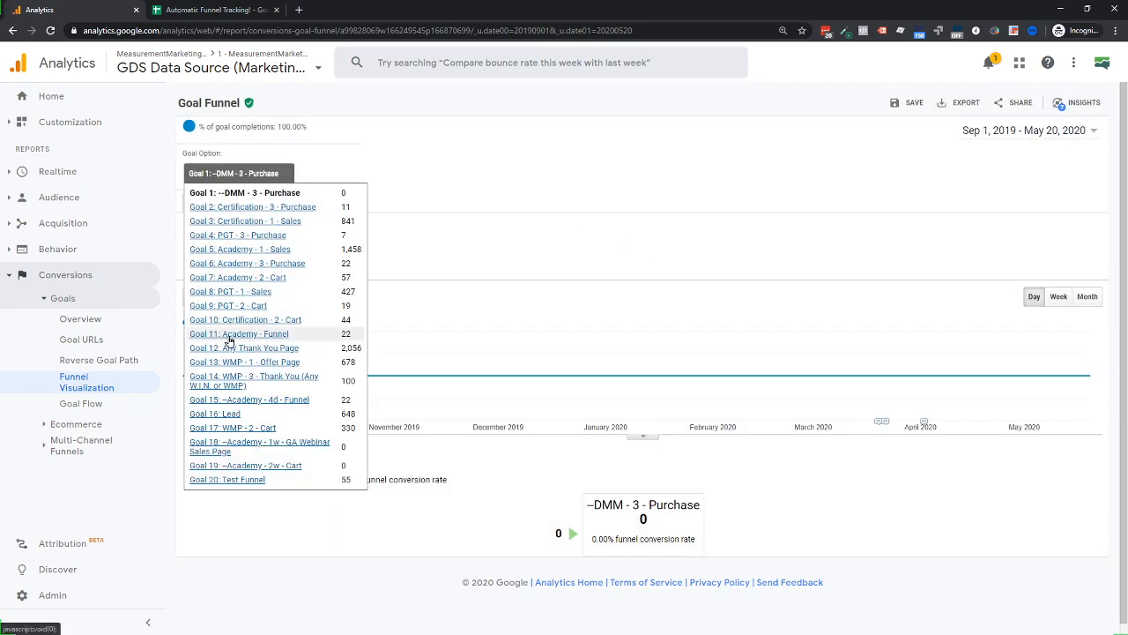
pyautogui.click(425, 310)
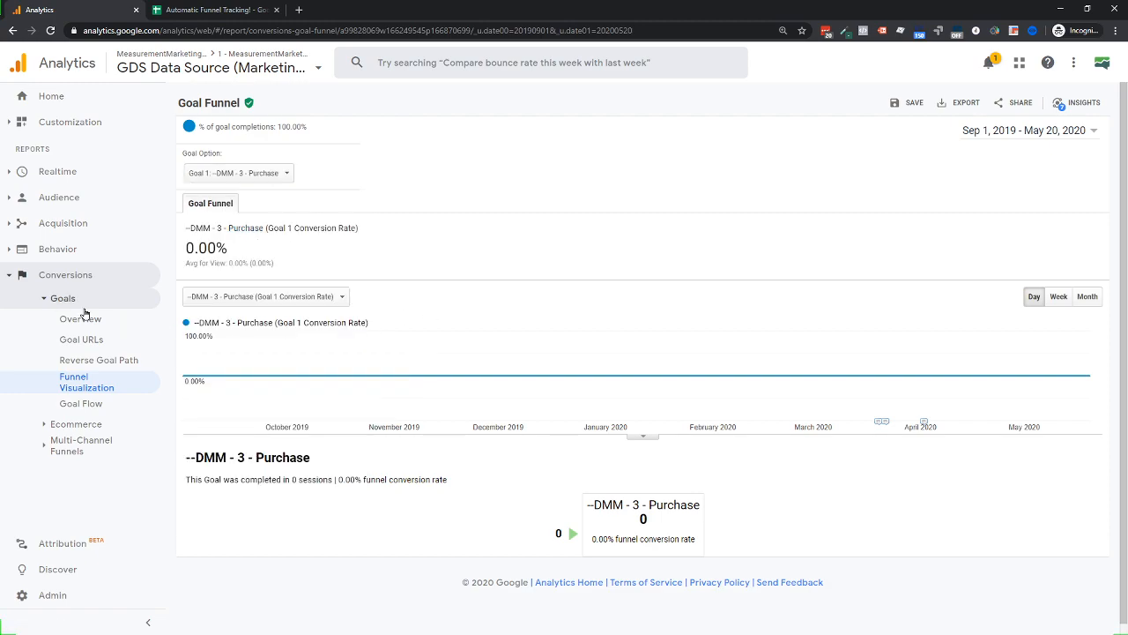
pyautogui.click(275, 173)
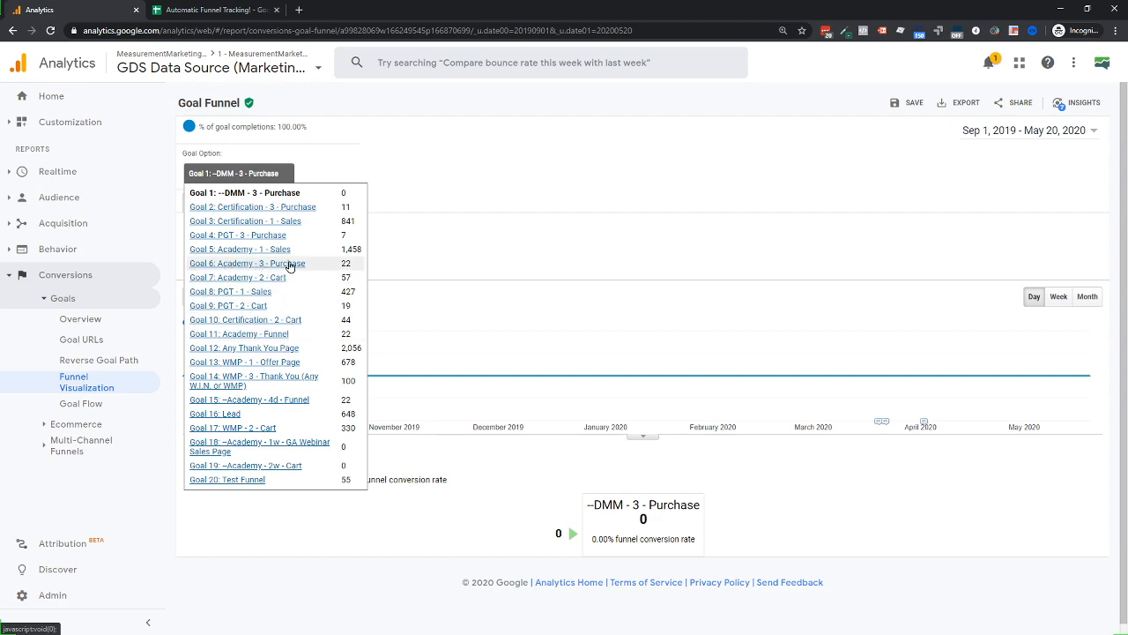
pyautogui.click(267, 333)
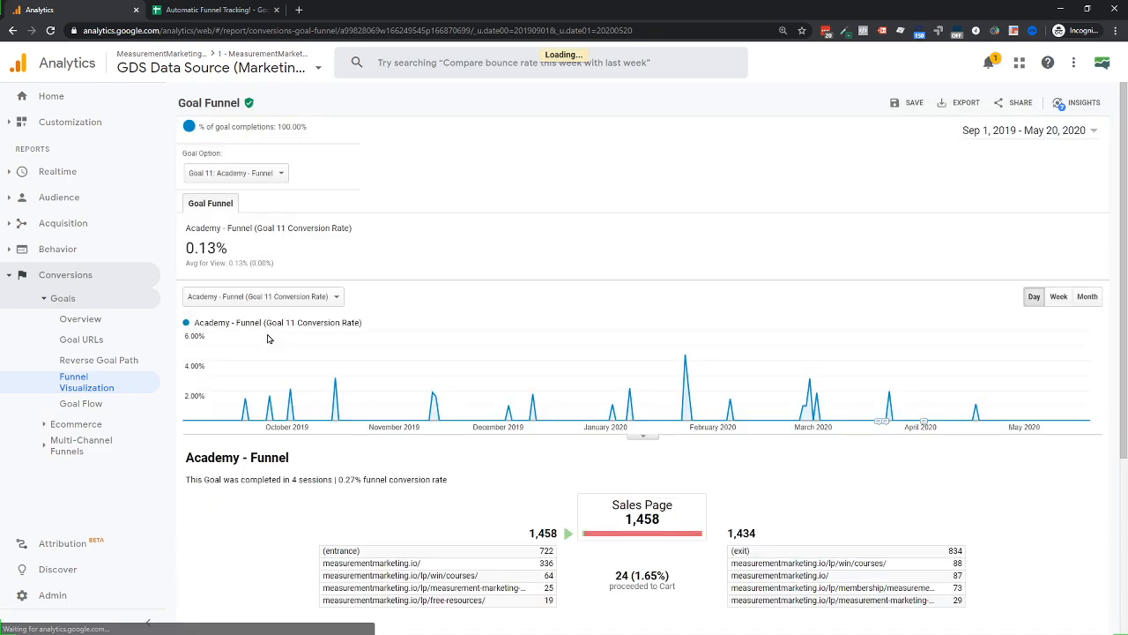
pyautogui.scroll(-3, 361, 361)
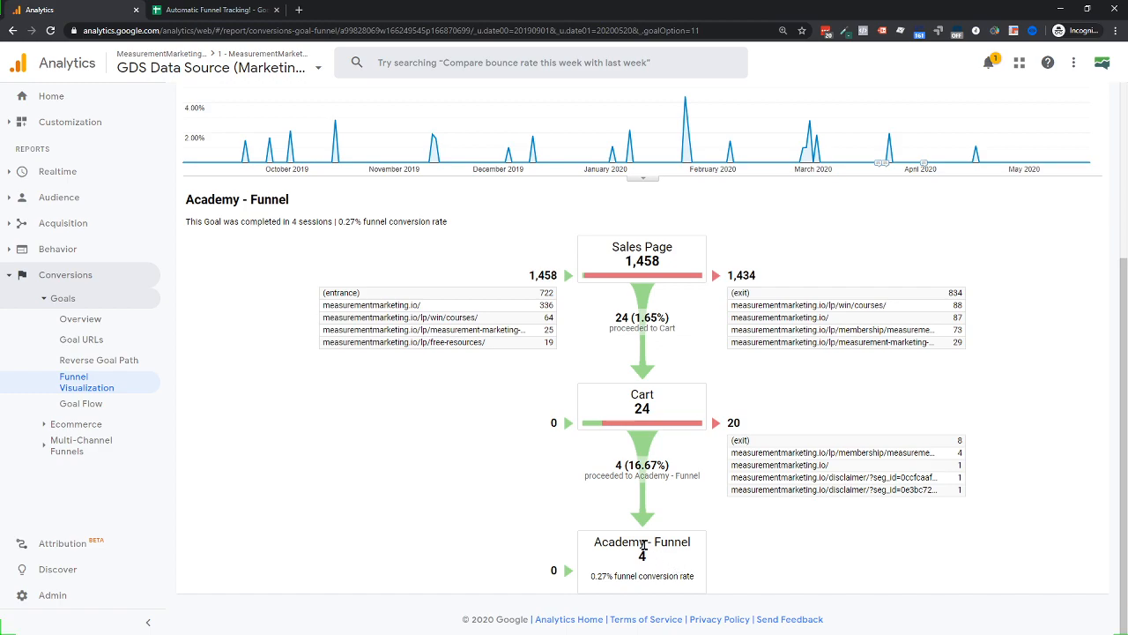
pyautogui.scroll(3, 516, 462)
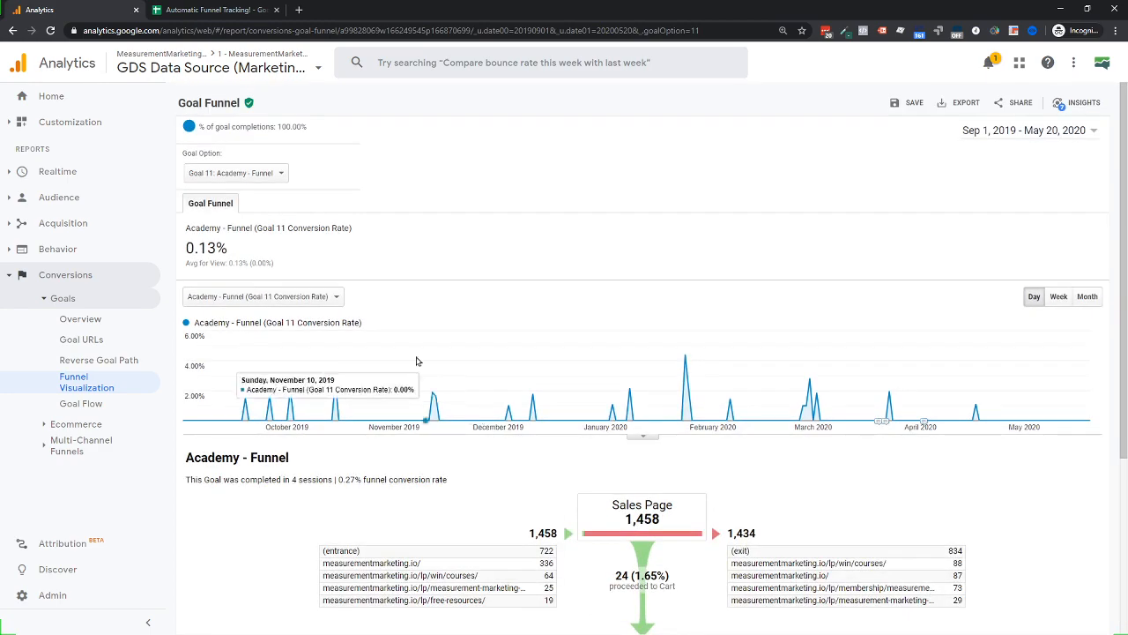
pyautogui.scroll(-3, 377, 297)
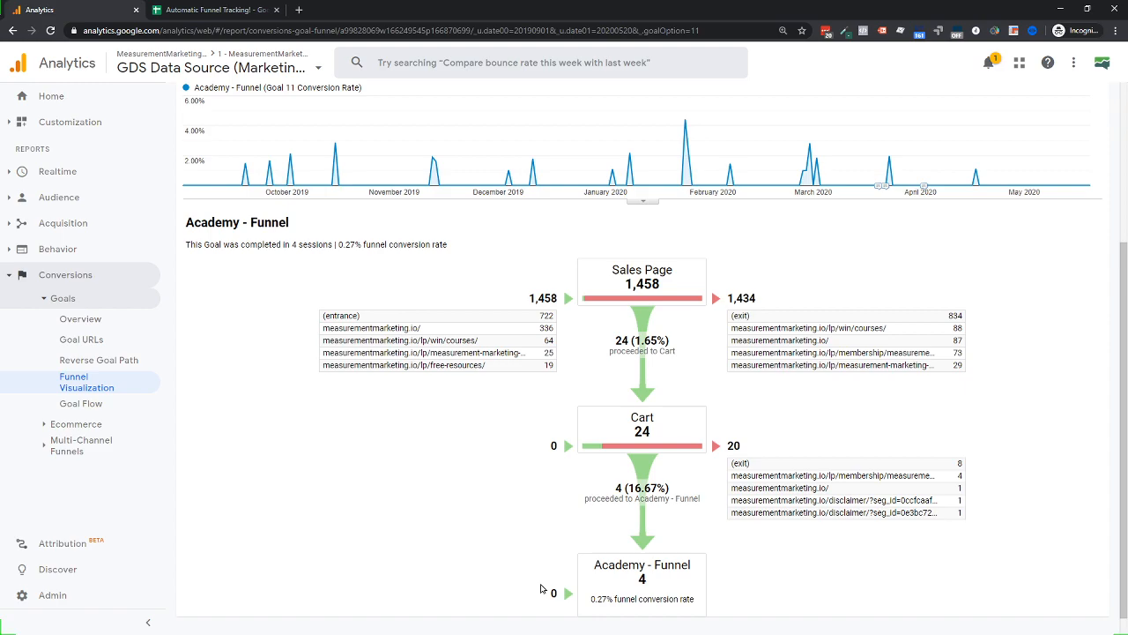
pyautogui.scroll(-1, 550, 528)
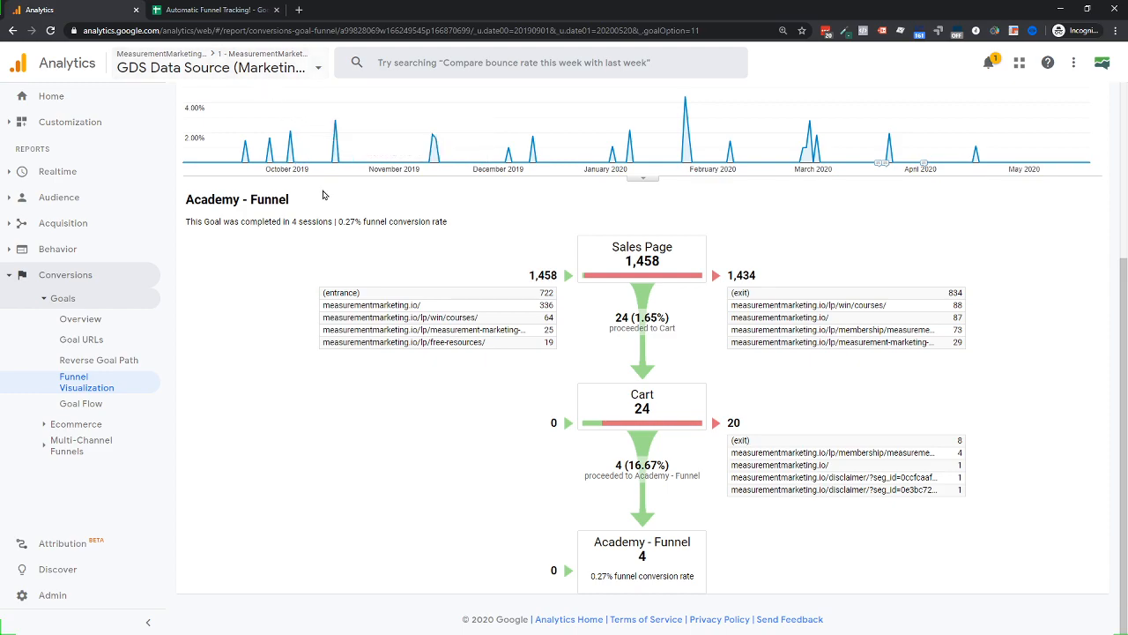
pyautogui.scroll(3, 335, 443)
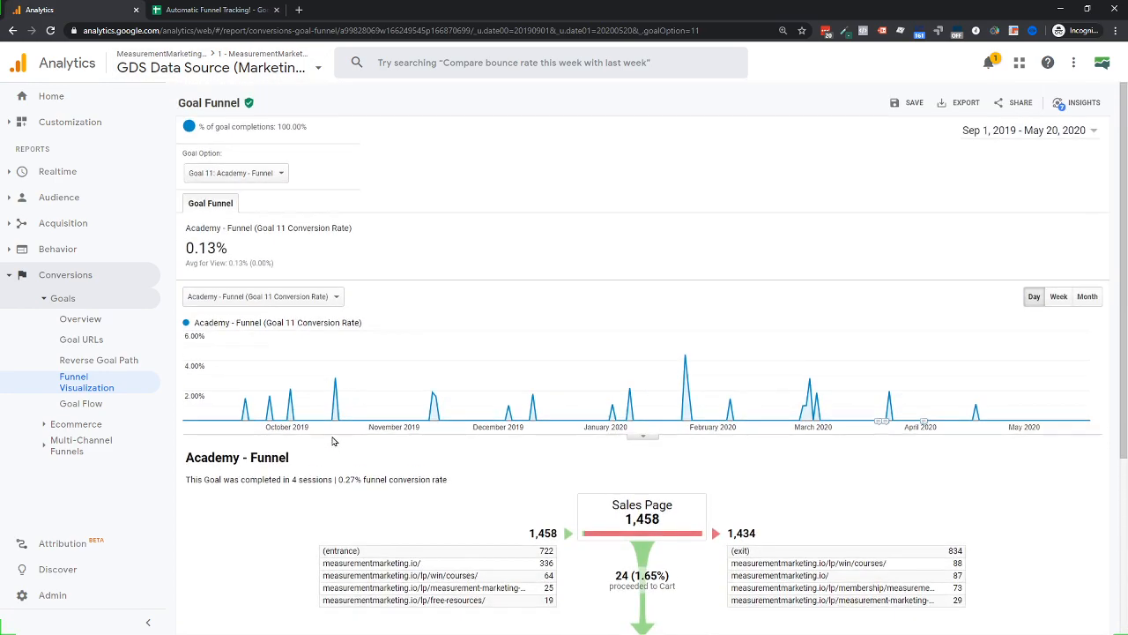
# Glance at the Automatic Funnel Tracking! spreadsheet, return to Google Analytics and open the All Pages report under the Behavior site content
pyautogui.click(204, 11)
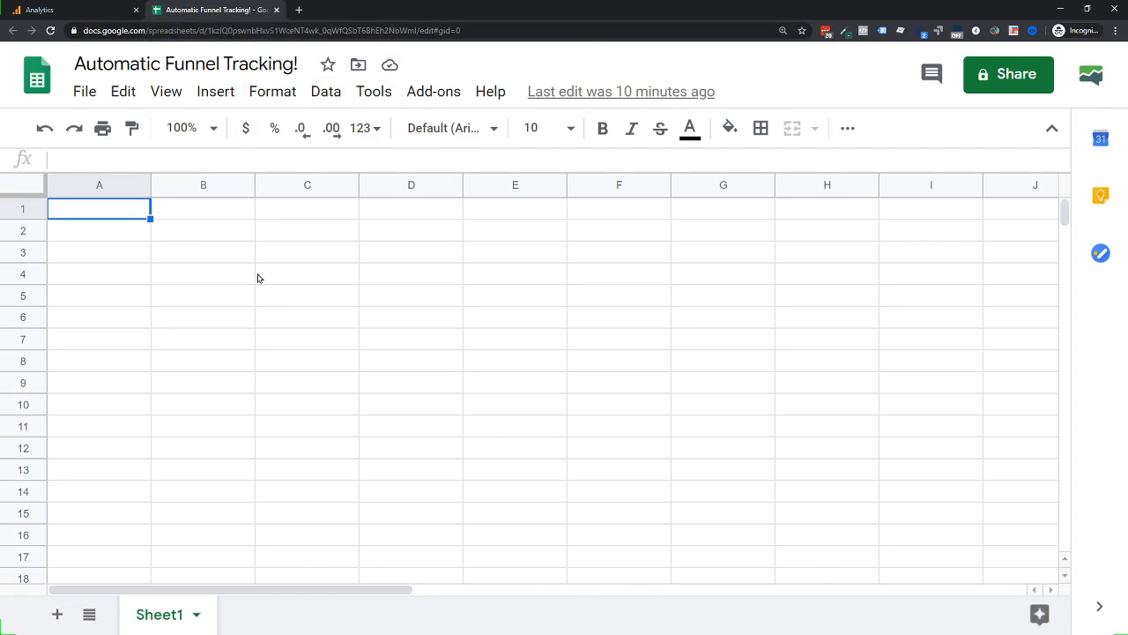
pyautogui.click(38, 10)
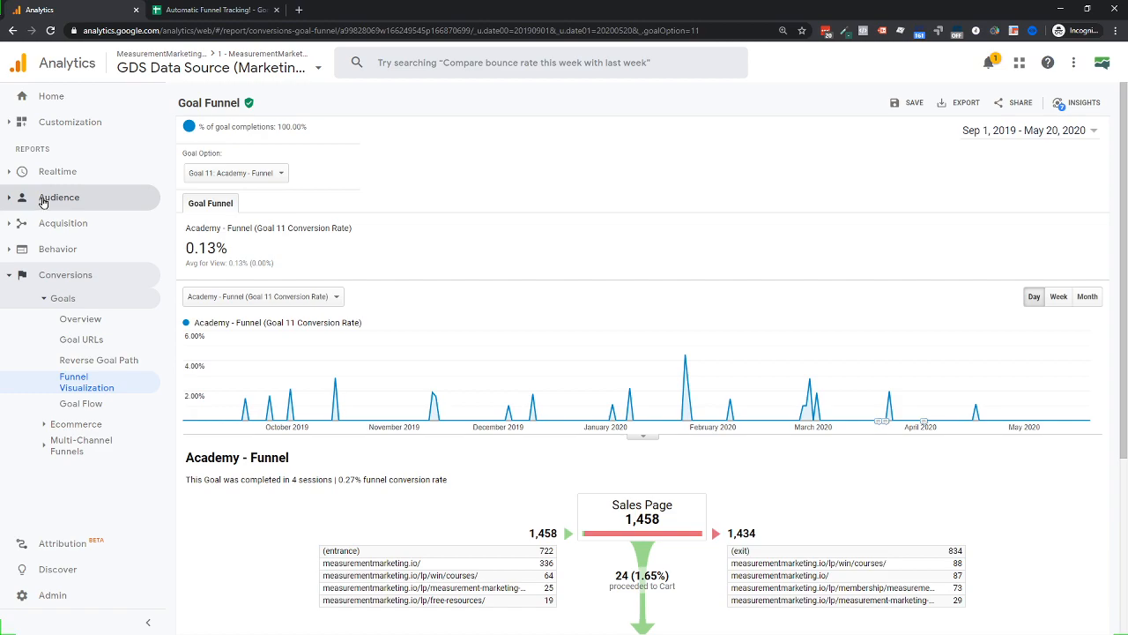
pyautogui.click(48, 248)
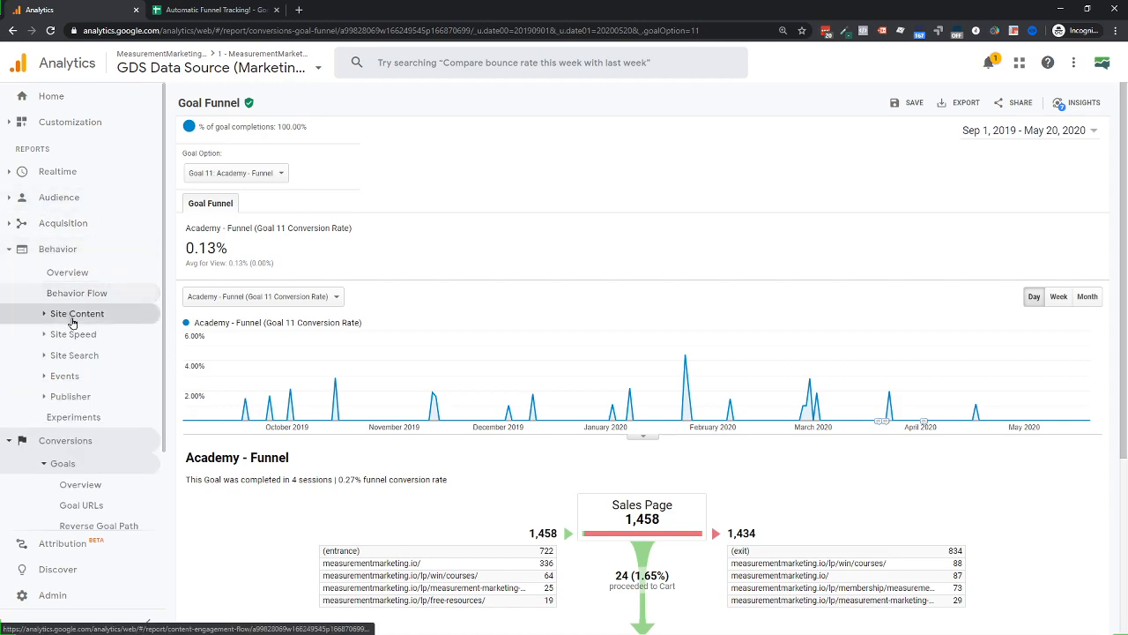
pyautogui.click(72, 315)
pyautogui.click(102, 334)
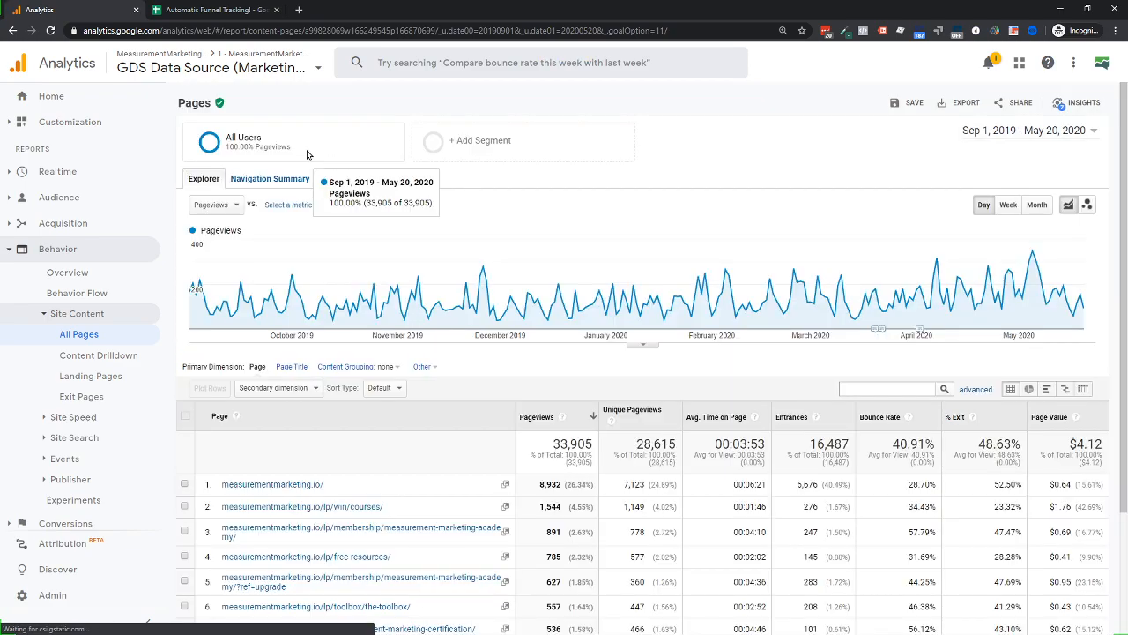
# Try to open the Funnel - W.I.N. Monthly Pass - Step 1 segment from a search for "step", and reload the report
pyautogui.click(483, 146)
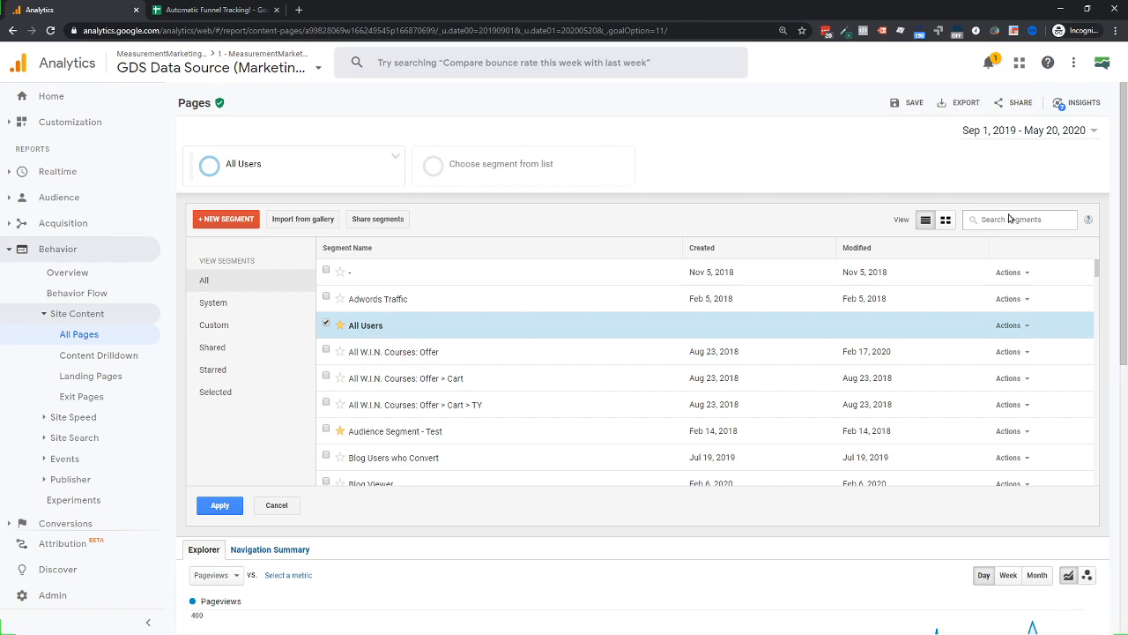
pyautogui.write('step')
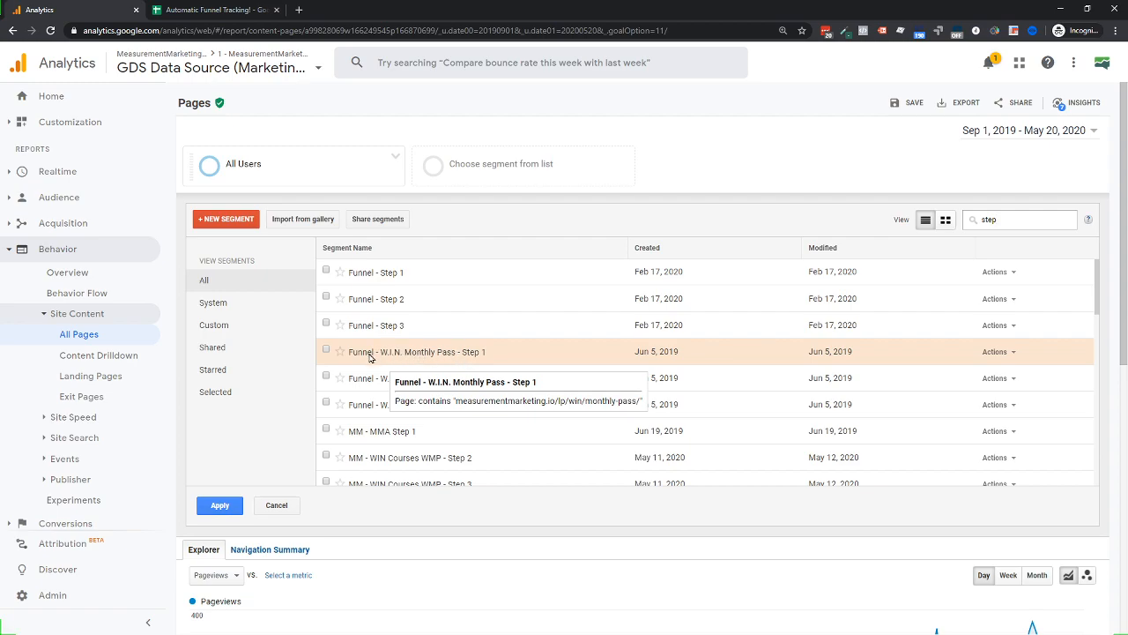
pyautogui.click(1010, 355)
pyautogui.click(1012, 354)
pyautogui.click(977, 369)
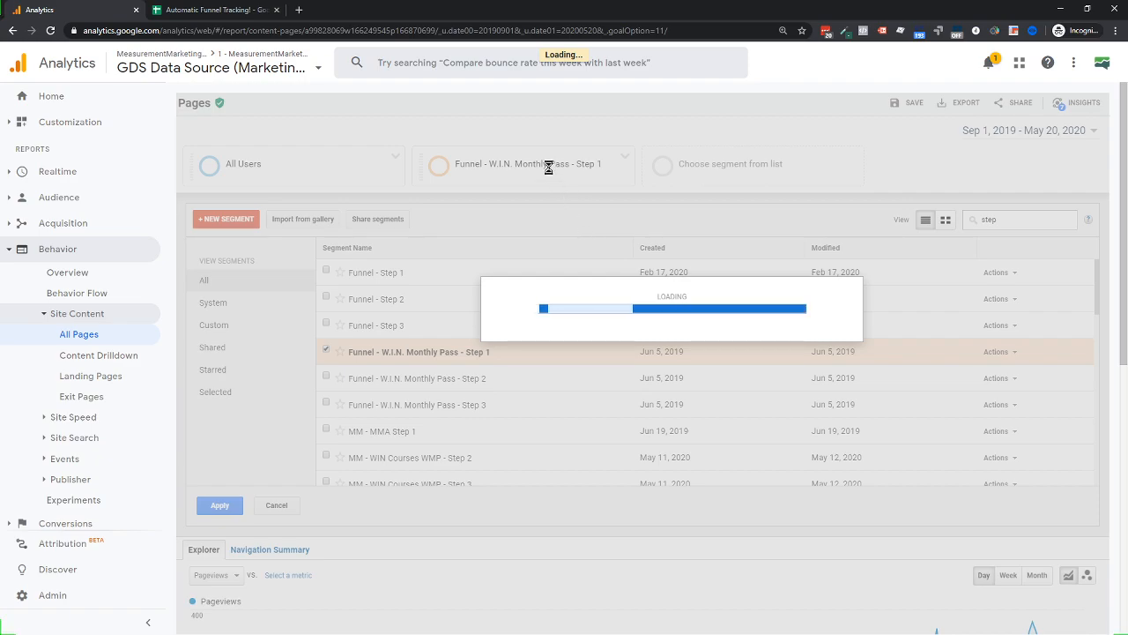
pyautogui.click(49, 31)
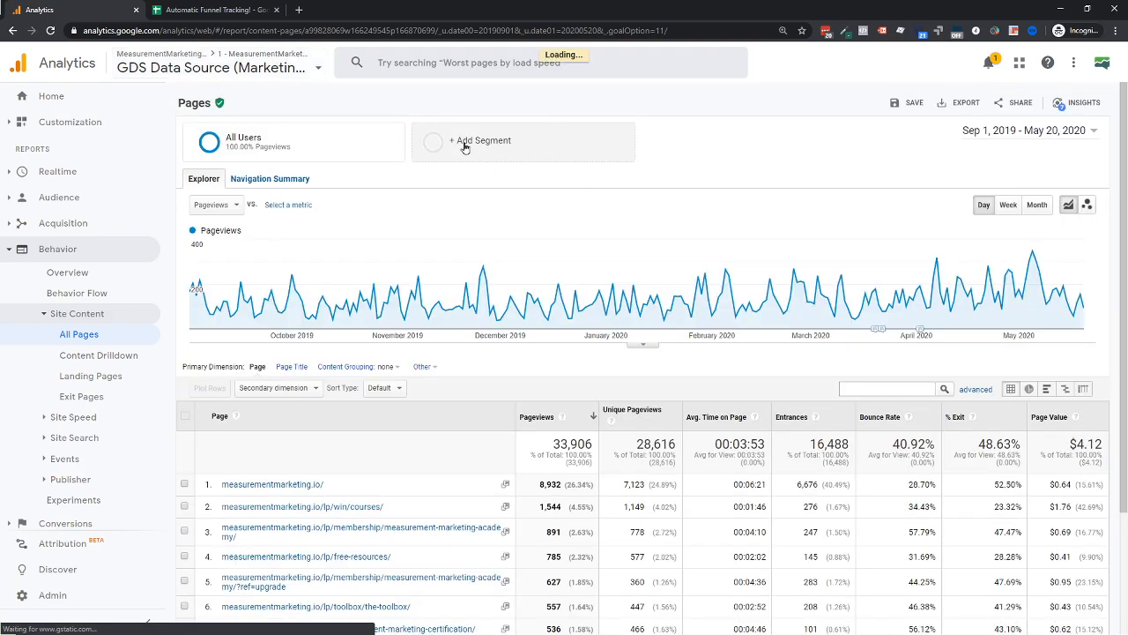
# Search the segments for "ste" and open the Funnel - W.I.N. Monthly Pass - Step 1 segment for editing
pyautogui.click(464, 147)
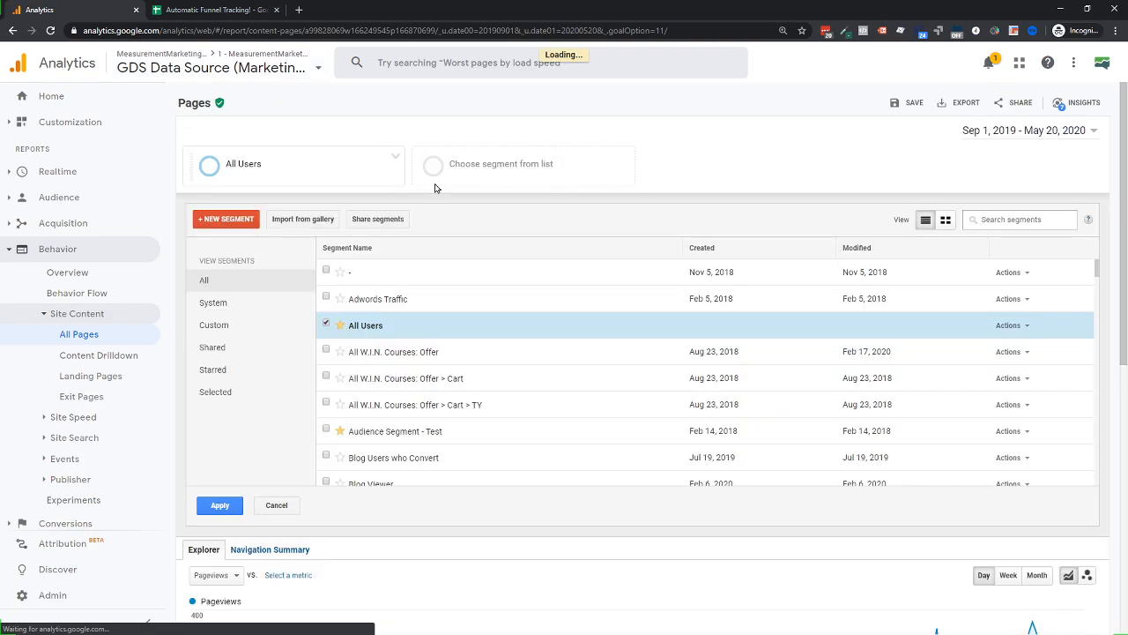
pyautogui.click(1002, 220)
pyautogui.write('ste')
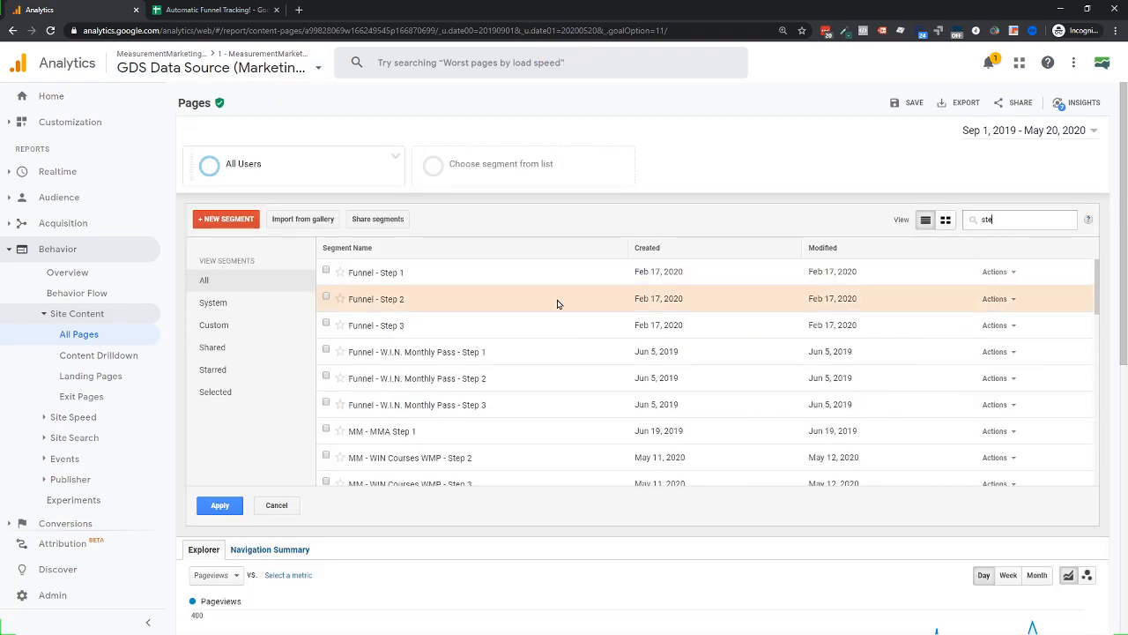
pyautogui.click(998, 352)
pyautogui.click(994, 385)
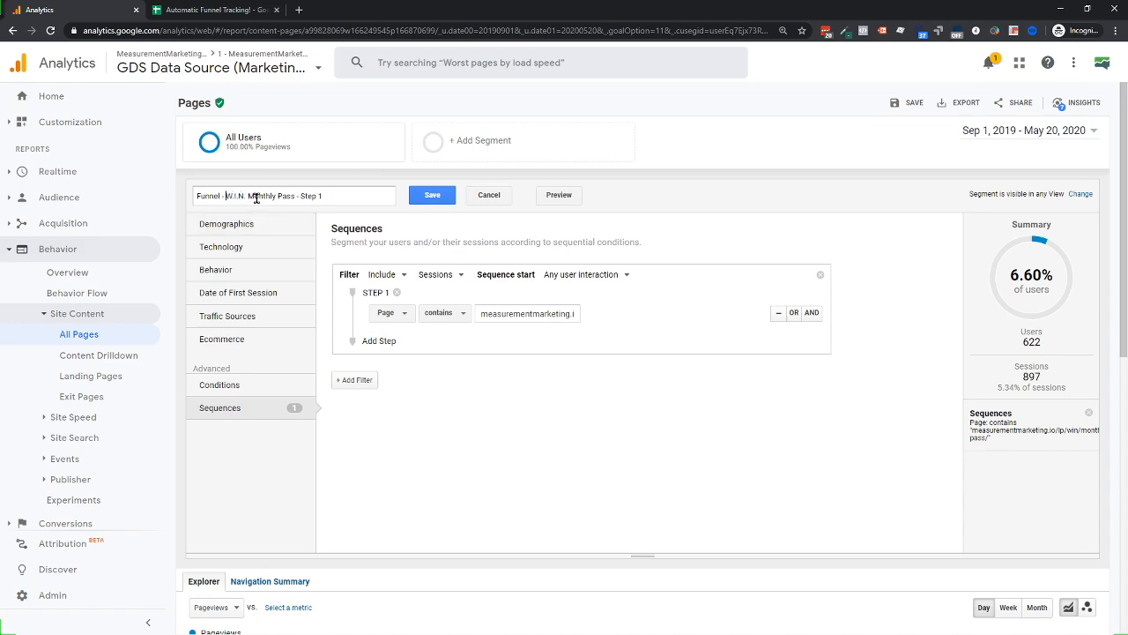
# Examine the Step 1 segment's name and the page condition of its sequence, and leave the segment without saving
pyautogui.moveTo(226, 196); pyautogui.dragTo(402, 218)
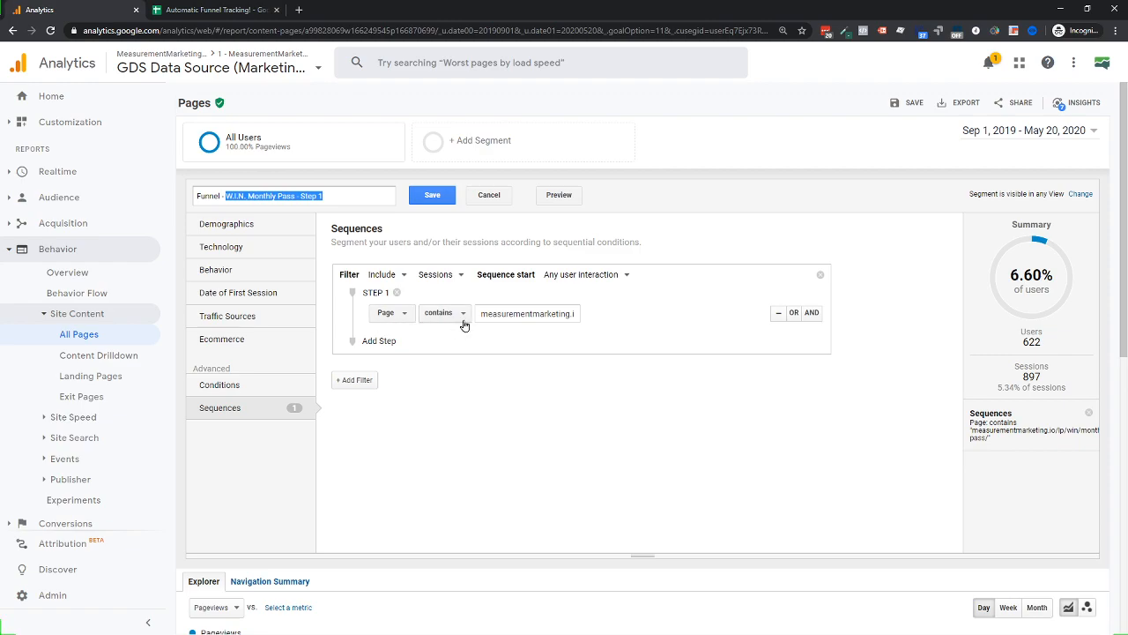
pyautogui.tripleClick(544, 315)
pyautogui.click(561, 315)
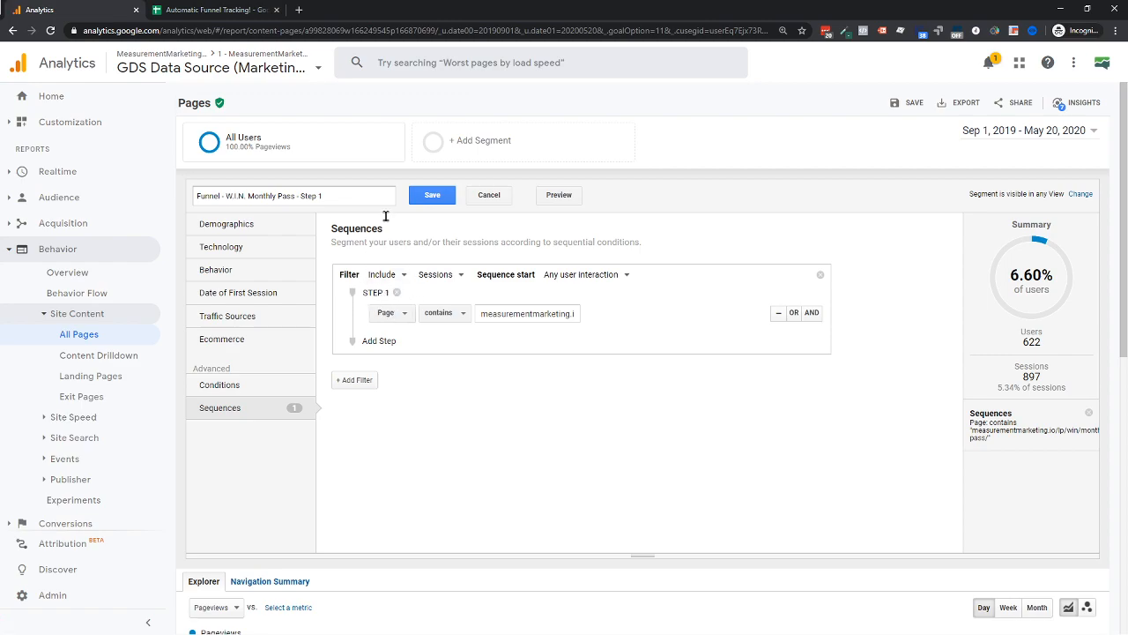
pyautogui.click(463, 142)
pyautogui.click(495, 396)
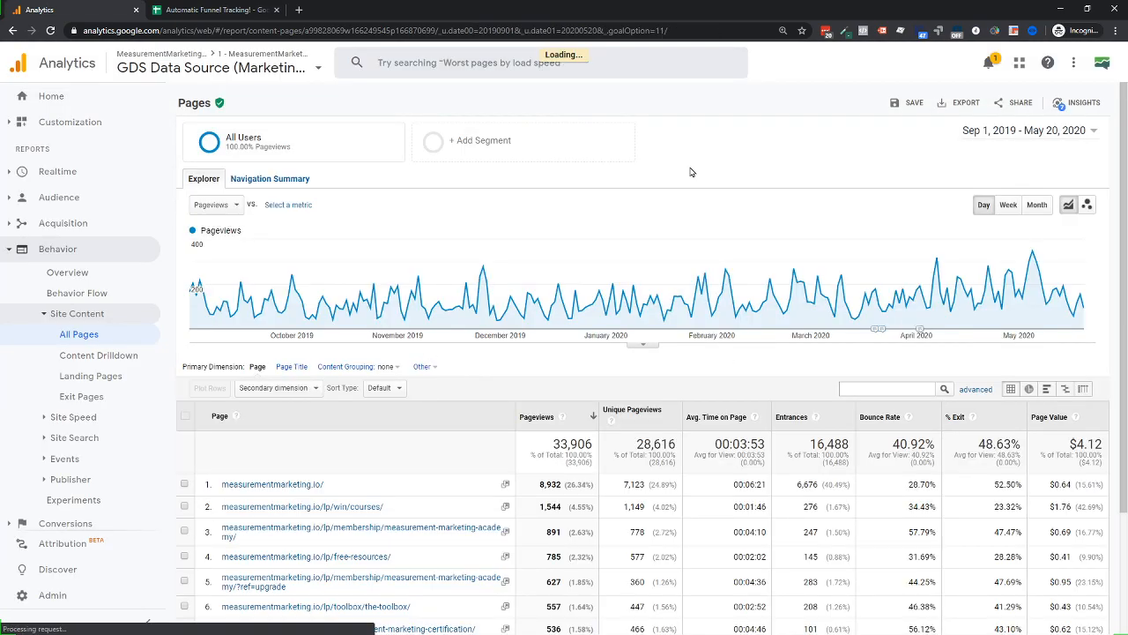
# Search the segments for "step 2" and open the Funnel - W.I.N. Monthly Pass - Step 2 segment for editing
pyautogui.click(519, 152)
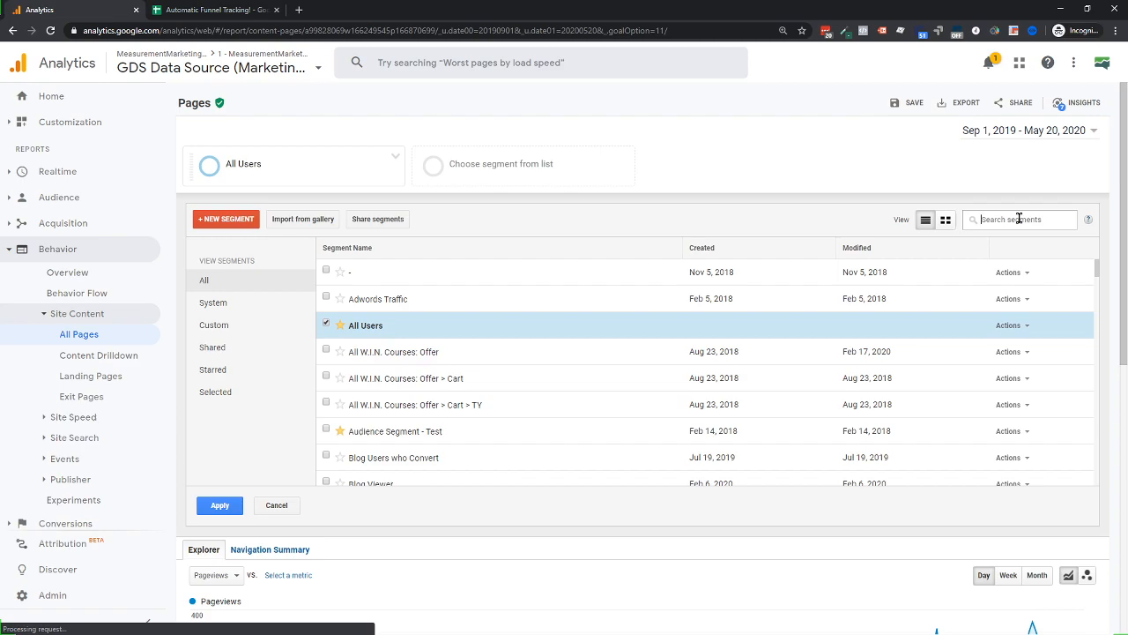
pyautogui.write('step 2')
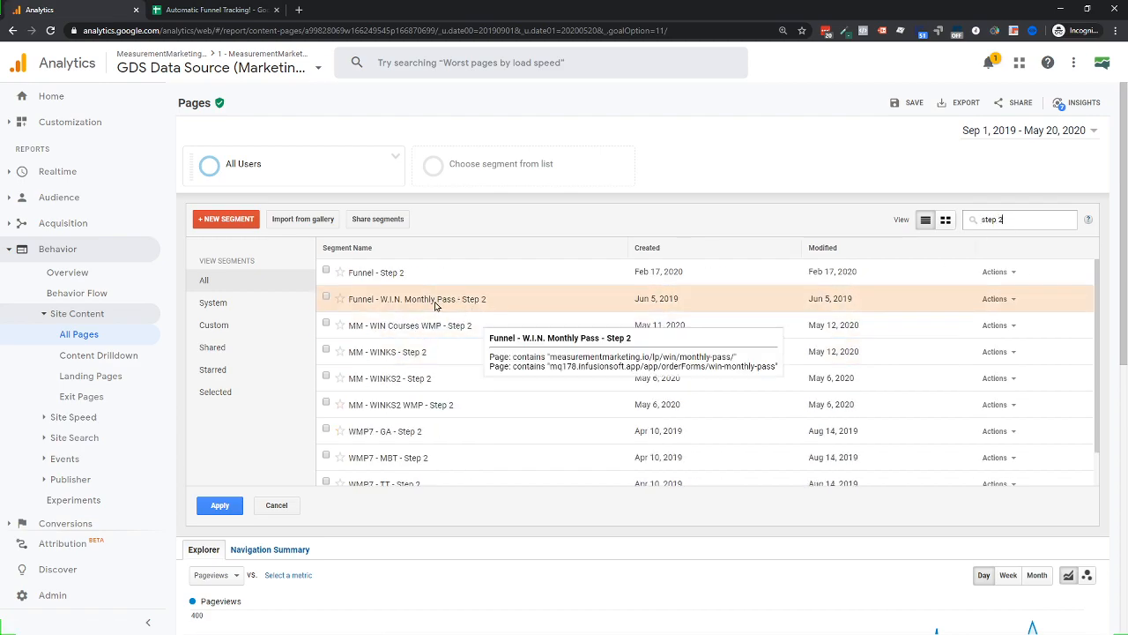
pyautogui.click(1014, 300)
pyautogui.click(962, 315)
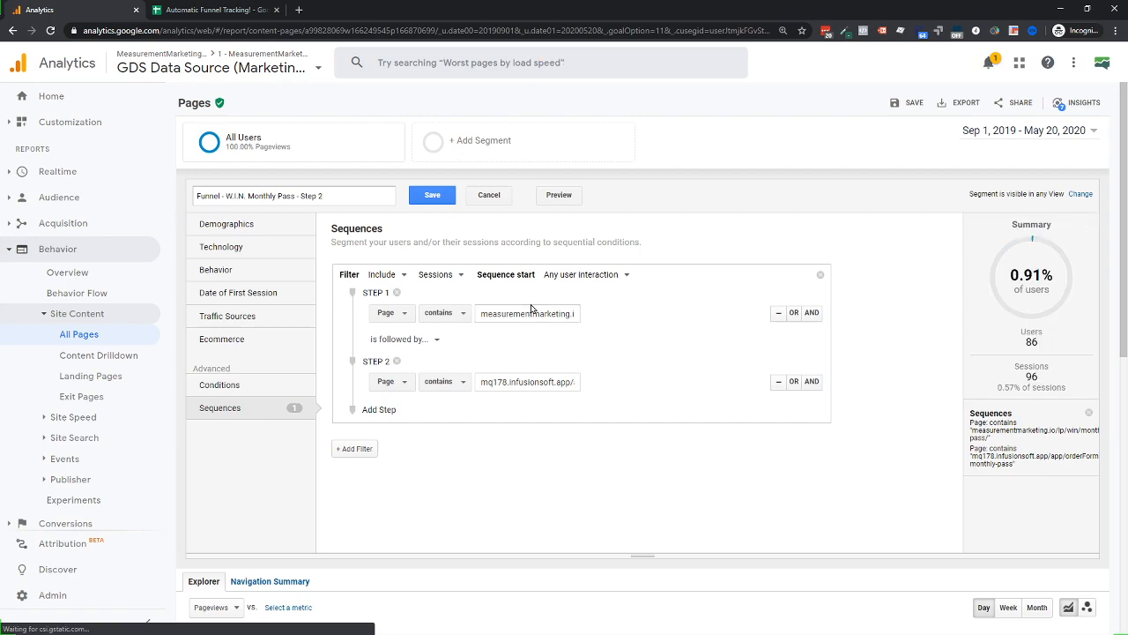
# Examine the page values of both sequence steps in the Step 2 segment and leave it without saving
pyautogui.moveTo(508, 313); pyautogui.dragTo(603, 316)
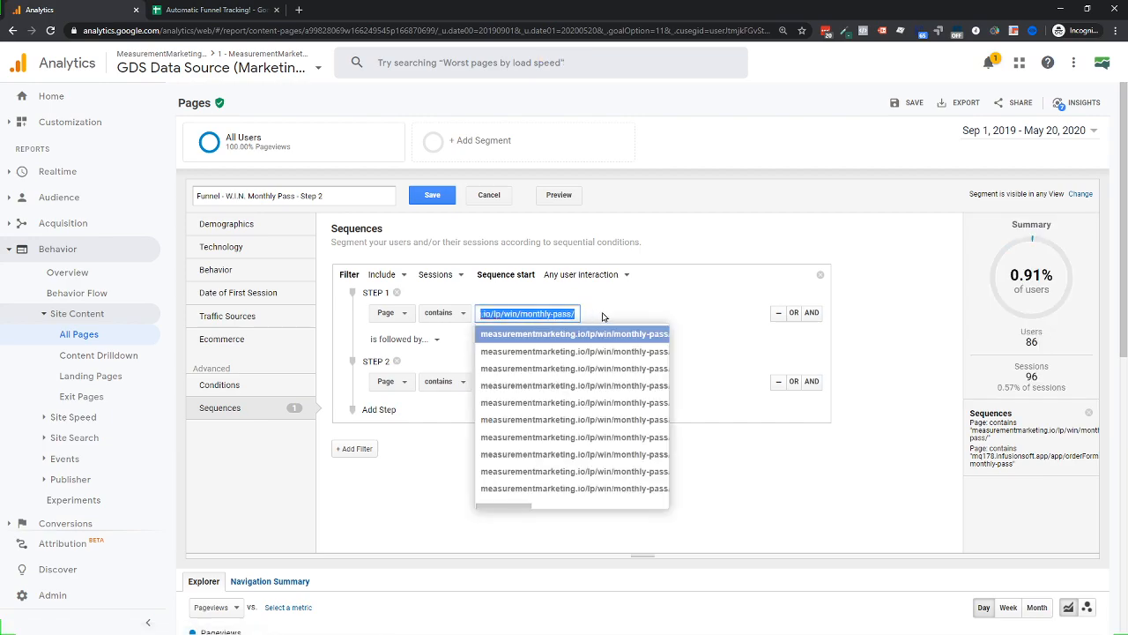
pyautogui.click(603, 316)
pyautogui.moveTo(524, 314); pyautogui.dragTo(618, 318)
pyautogui.click(616, 315)
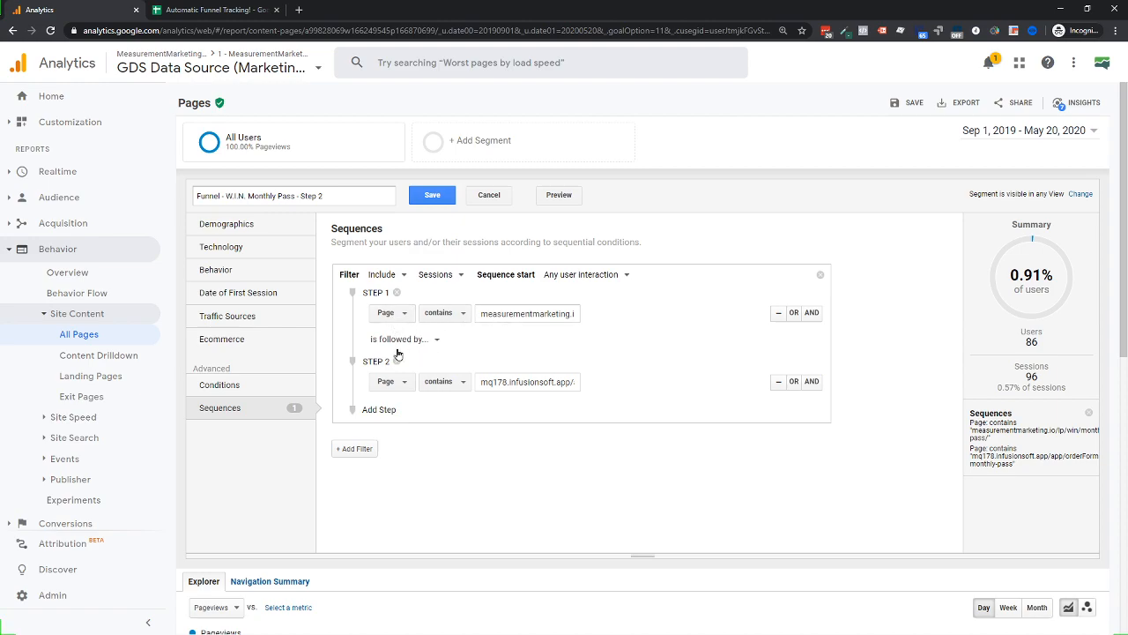
pyautogui.click(503, 381)
pyautogui.hotkey('ctrl', 'a')
pyautogui.click(616, 381)
pyautogui.click(486, 195)
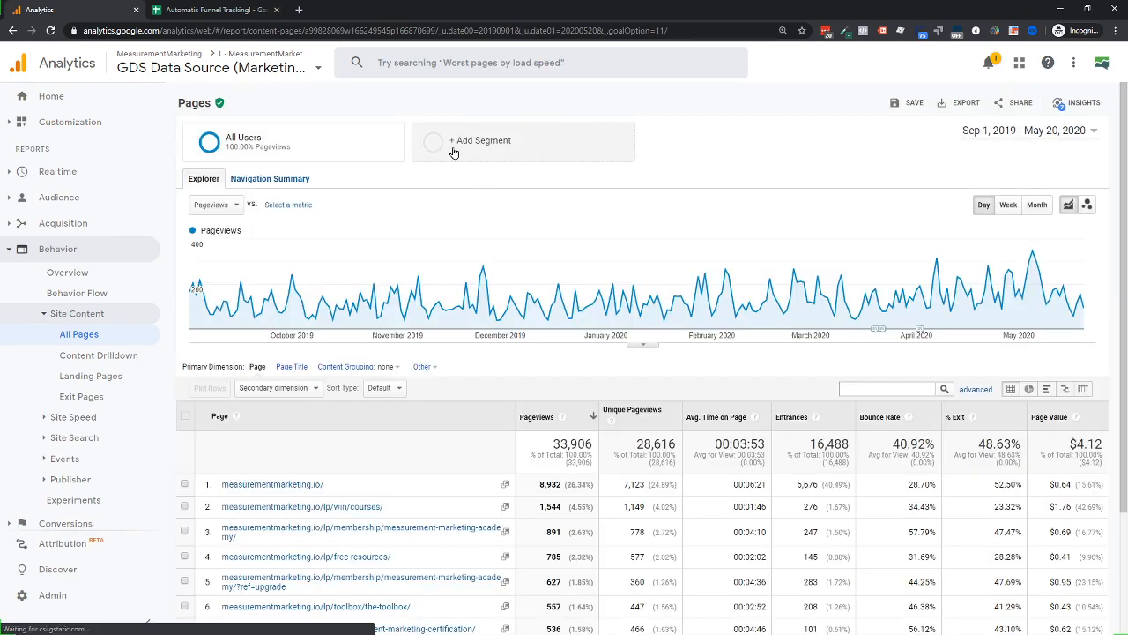
# Search the segments for "step 3" and open the Funnel - W.I.N. Monthly Pass - Step 3 segment for editing
pyautogui.click(454, 150)
pyautogui.write('step 3')
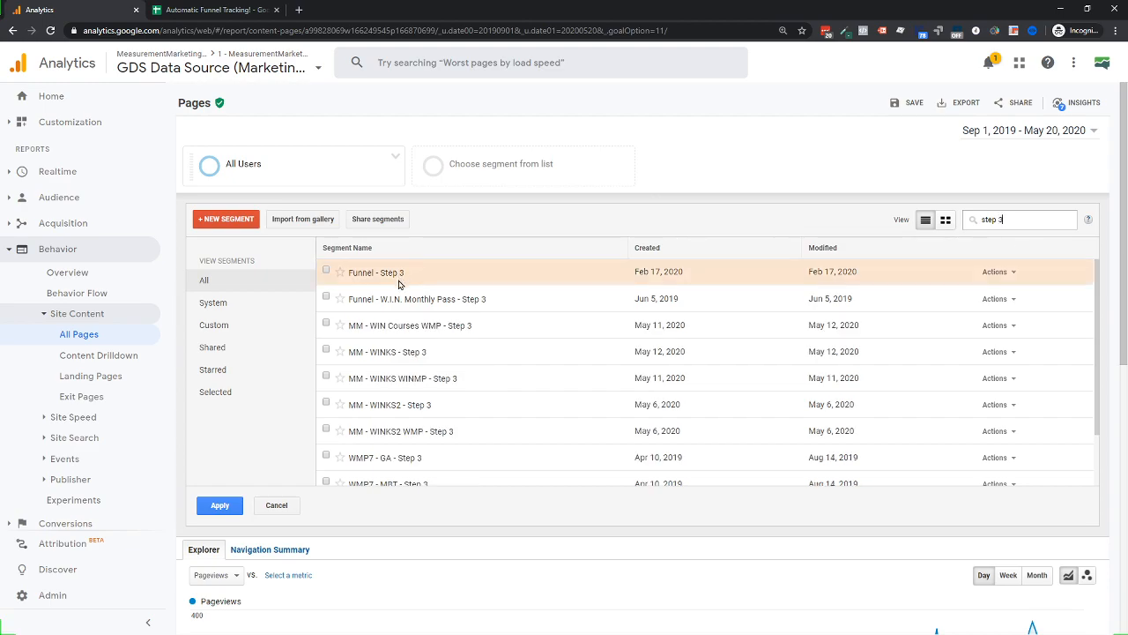
pyautogui.click(996, 298)
pyautogui.click(981, 319)
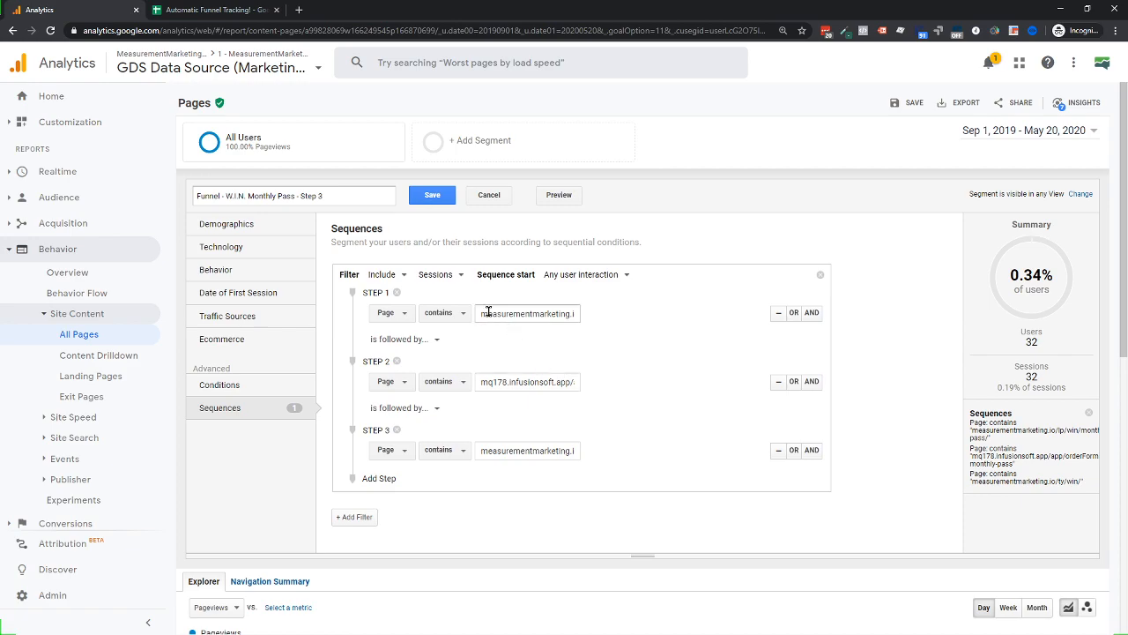
# Examine the page values of the sequence steps and the name of the Step 3 segment, and leave it without saving
pyautogui.moveTo(488, 313); pyautogui.dragTo(577, 338)
pyautogui.click(615, 317)
pyautogui.moveTo(508, 450); pyautogui.dragTo(599, 456)
pyautogui.click(602, 310)
pyautogui.moveTo(301, 195); pyautogui.dragTo(325, 195)
pyautogui.click(490, 197)
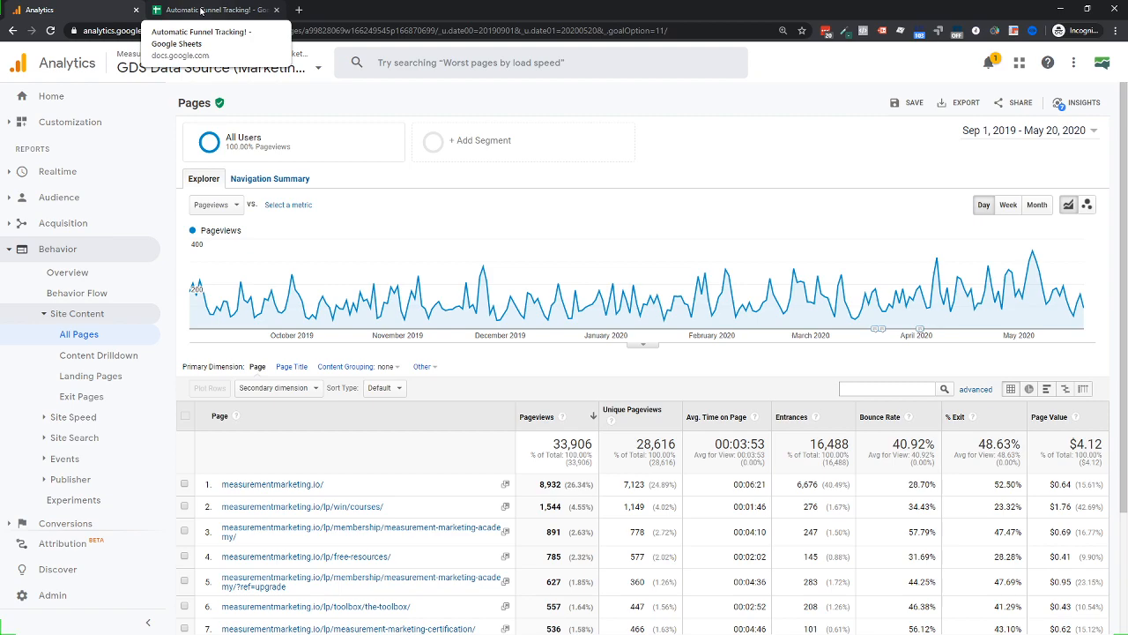
# Switch to the Automatic Funnel Tracking! spreadsheet and start a new Google Analytics add-on report named "Test"
pyautogui.click(201, 11)
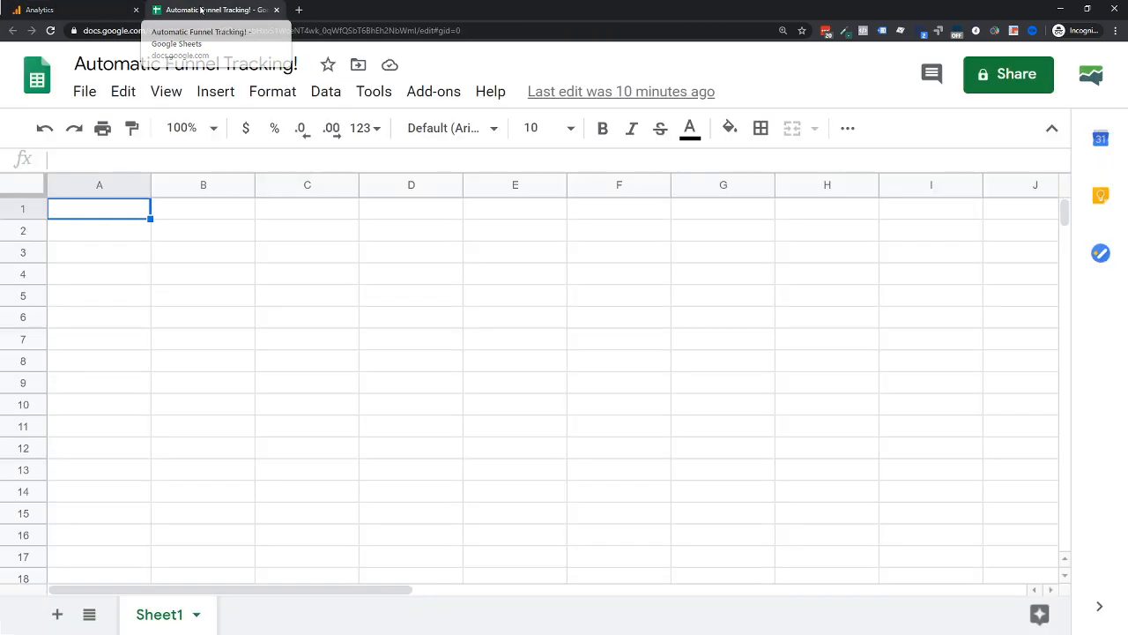
pyautogui.click(434, 91)
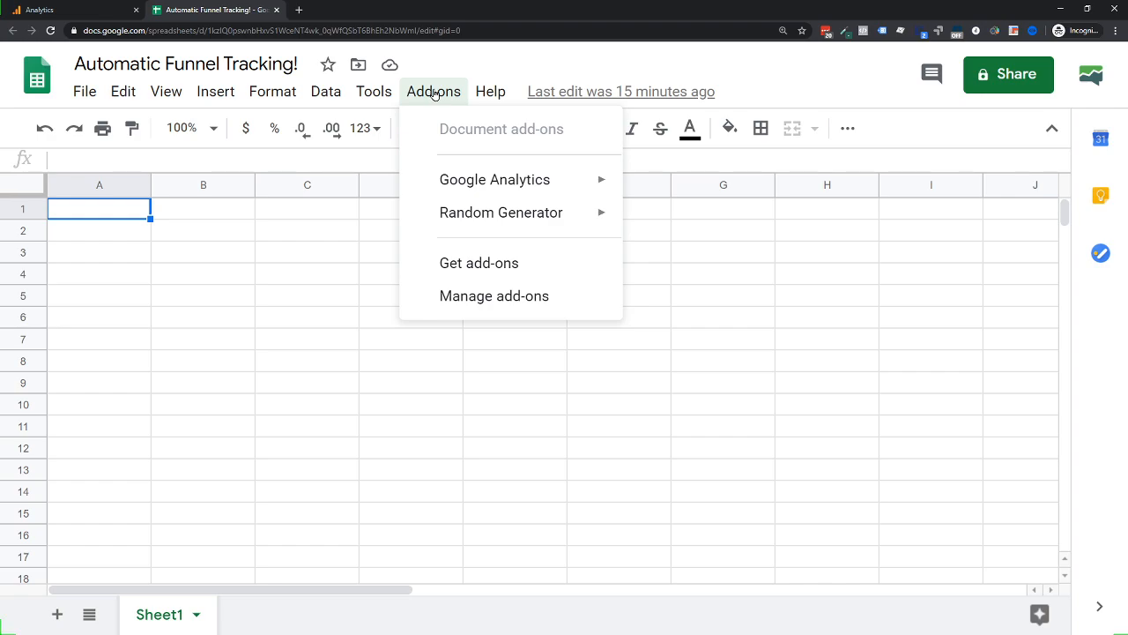
pyautogui.moveTo(474, 189)
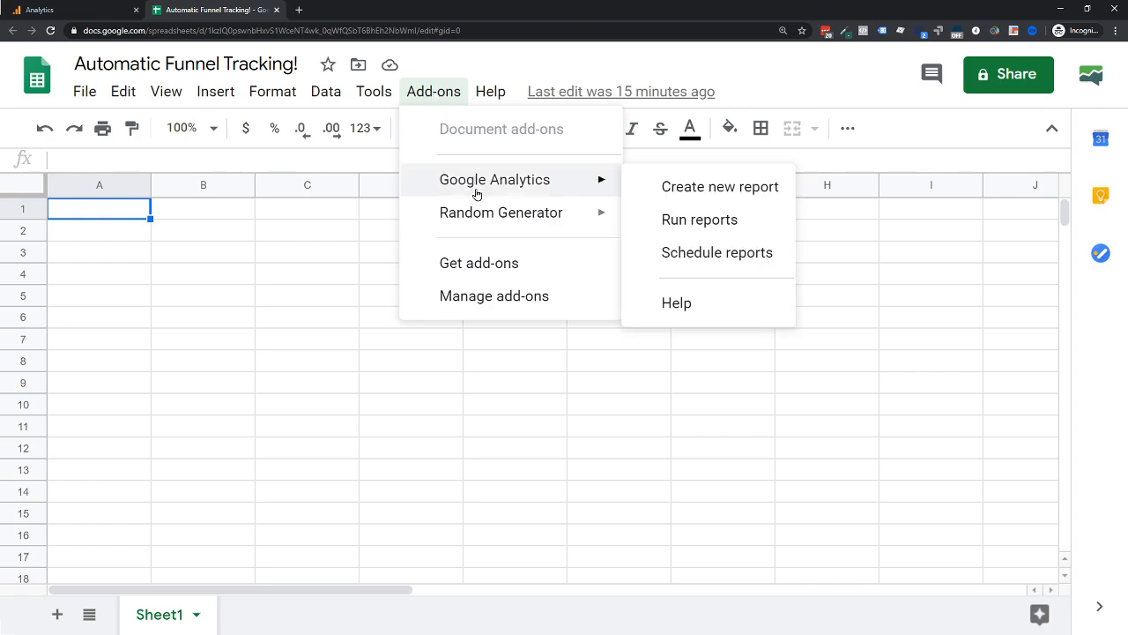
pyautogui.click(673, 188)
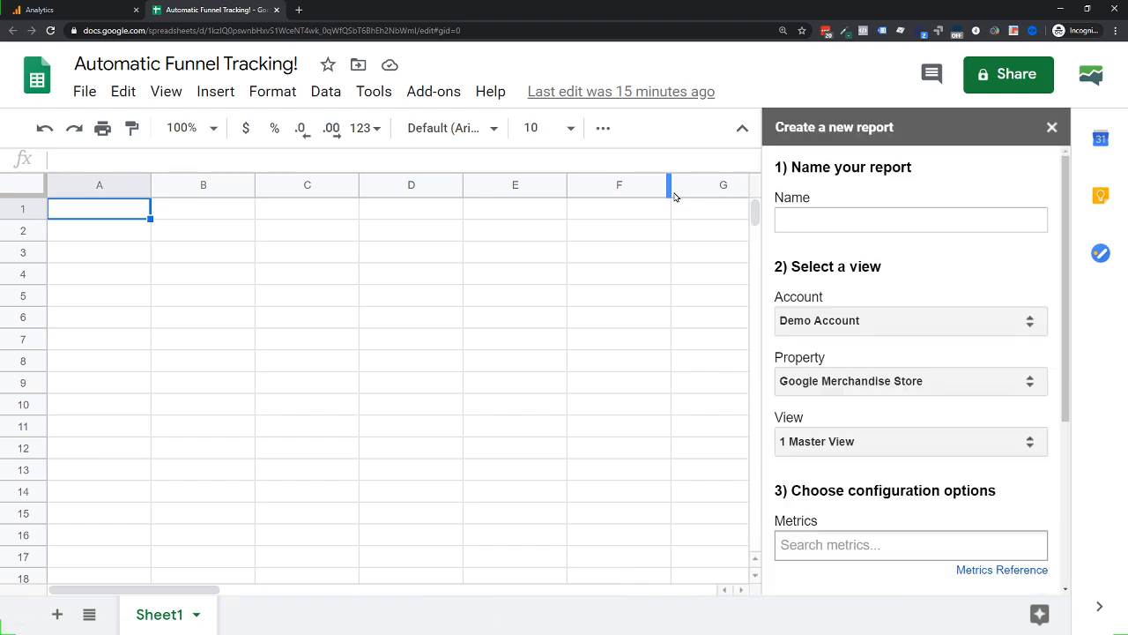
pyautogui.click(964, 224)
pyautogui.write('Test')
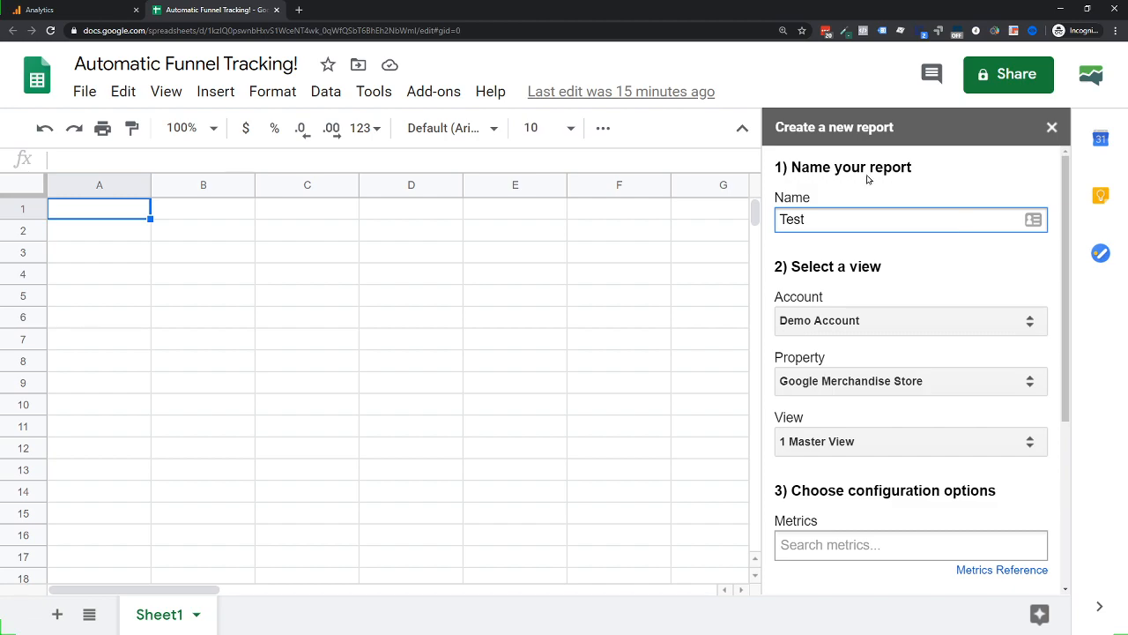
# View where further add-ons for Sheets can be obtained in the G Suite Marketplace, and close the marketplace
pyautogui.click(417, 94)
pyautogui.moveTo(463, 184)
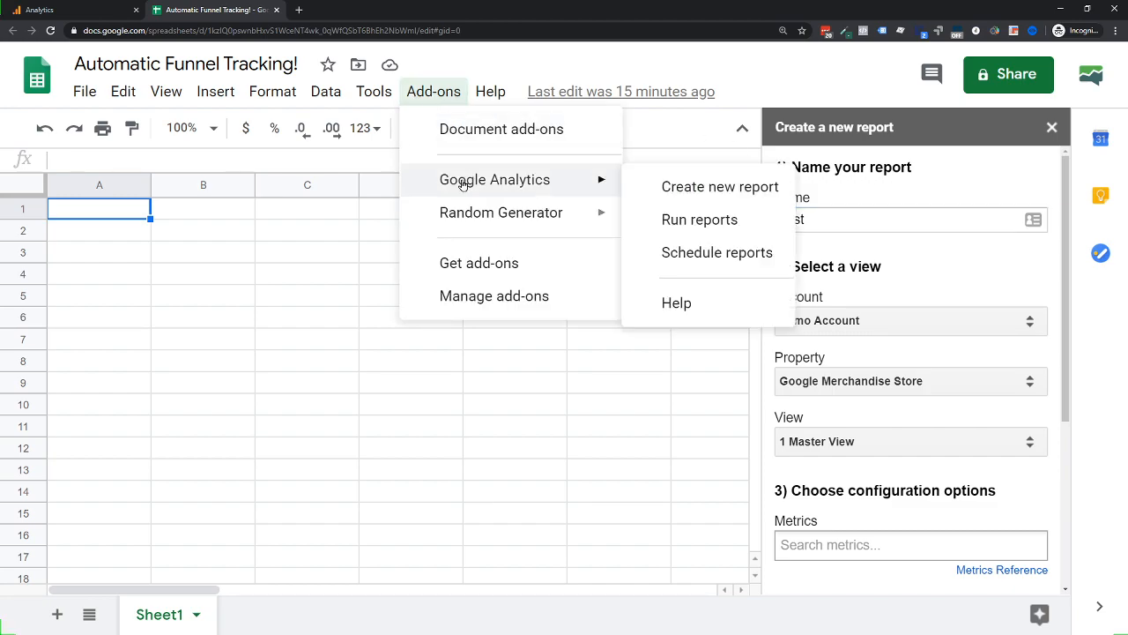
pyautogui.click(462, 273)
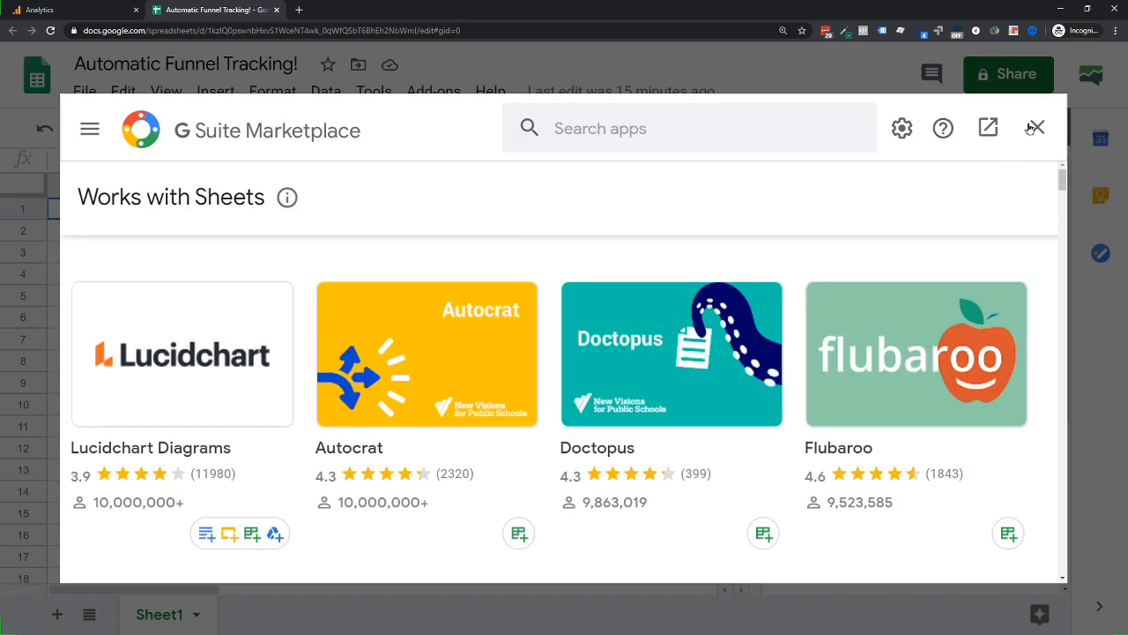
pyautogui.click(1040, 129)
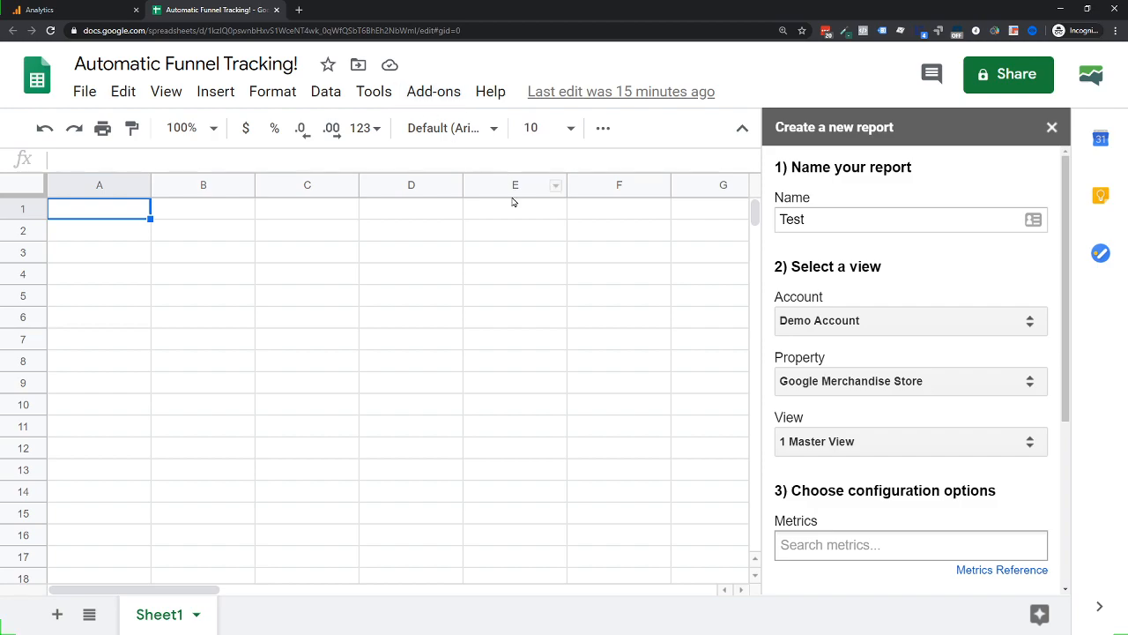
# Set the Test report's account to MeasurementMarketing.io, with Users as its metric and Date as its dimension
pyautogui.click(842, 325)
pyautogui.click(839, 358)
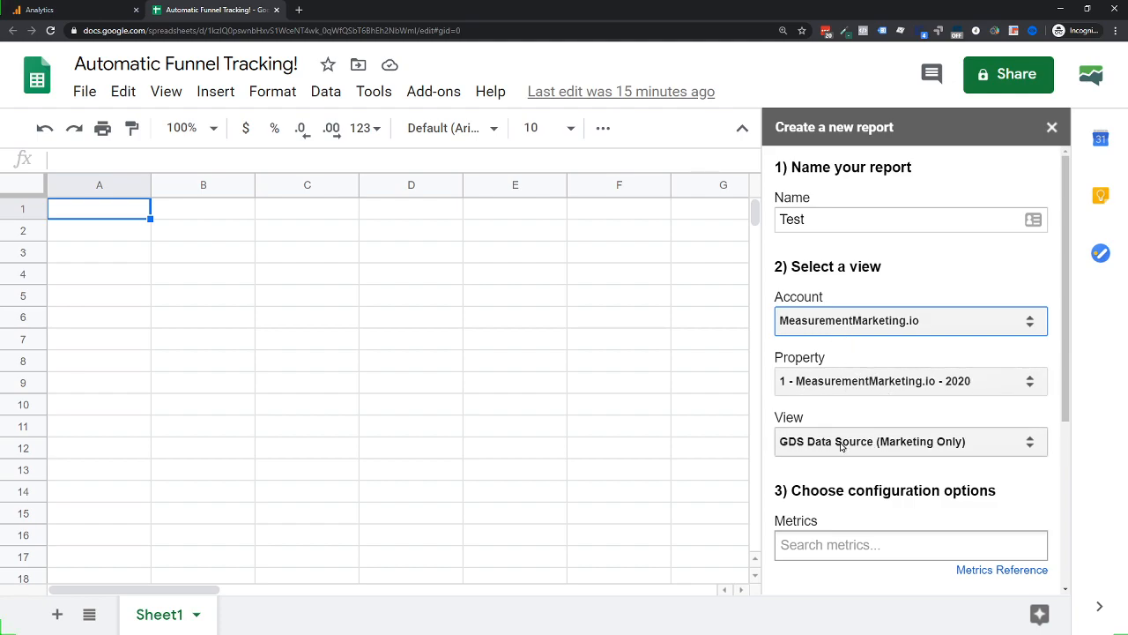
pyautogui.scroll(-2, 841, 446)
pyautogui.scroll(-2, 841, 353)
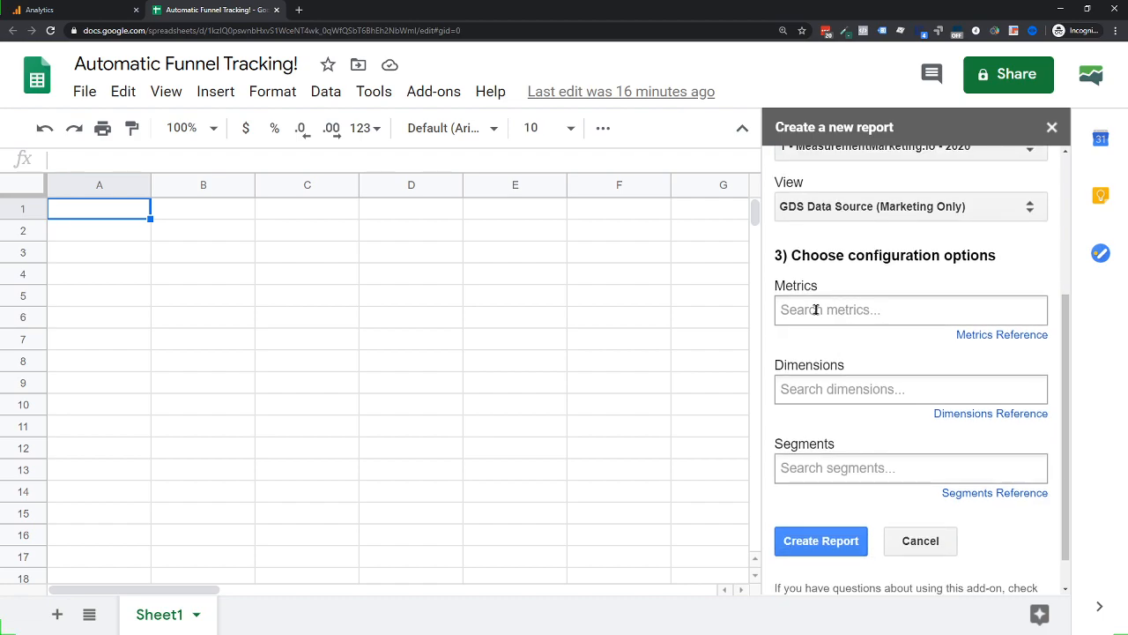
pyautogui.click(817, 310)
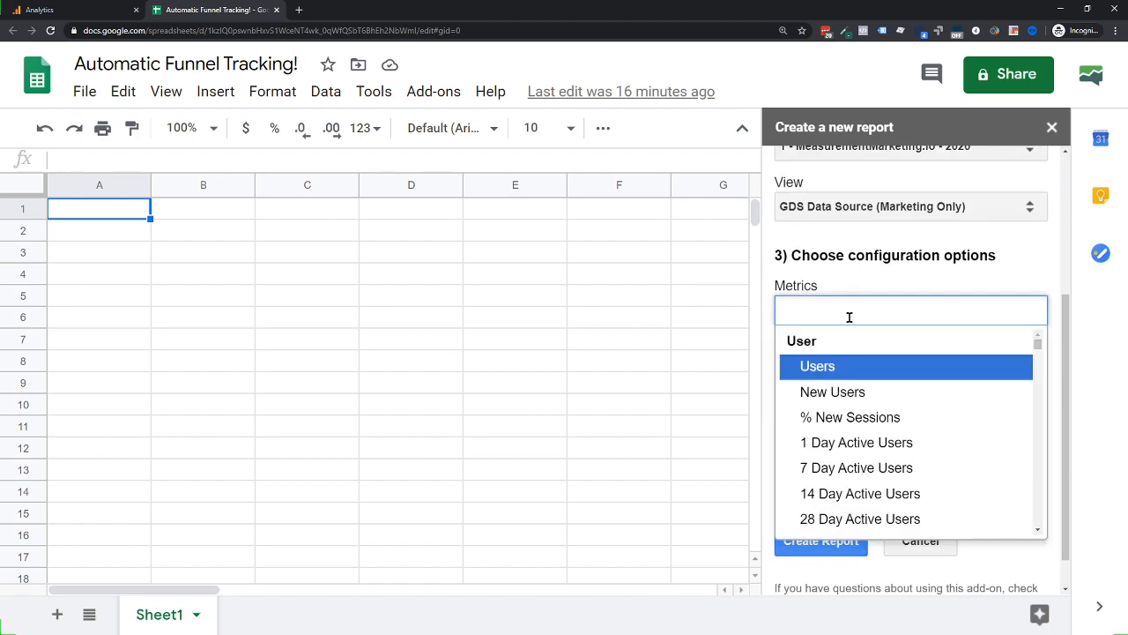
pyautogui.write('user')
pyautogui.click(829, 367)
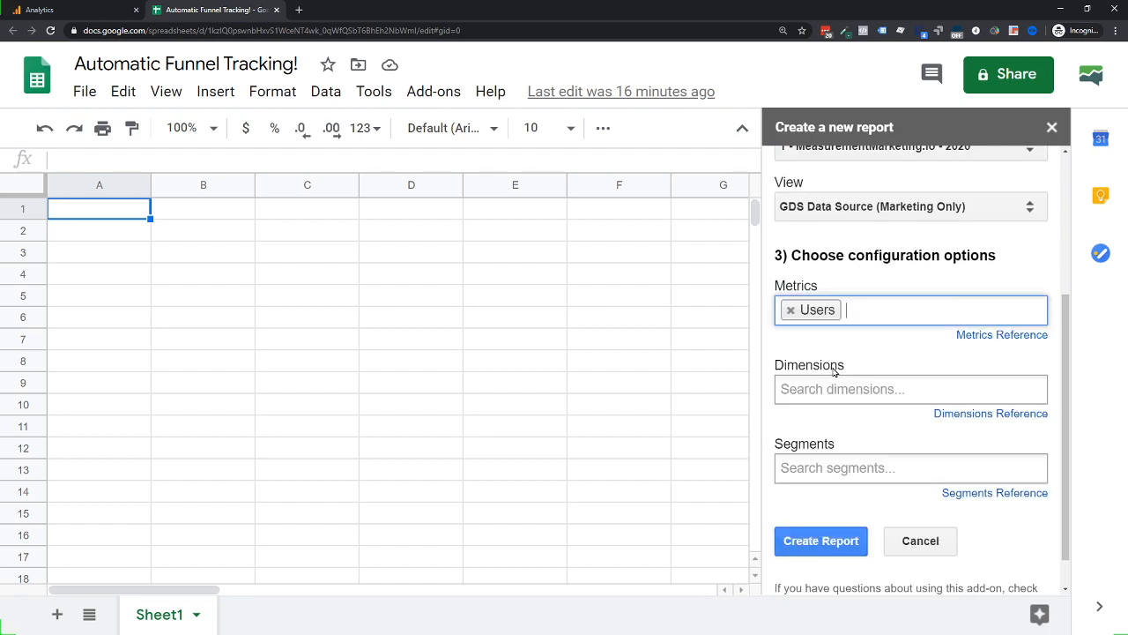
pyautogui.click(854, 389)
pyautogui.write('dat')
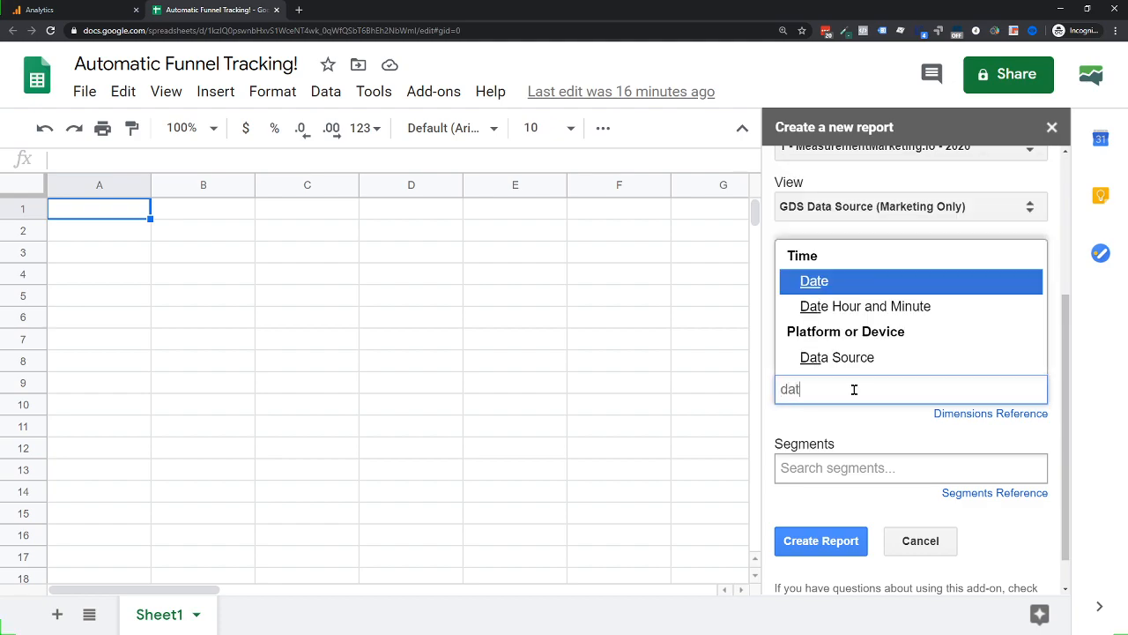
pyautogui.click(819, 284)
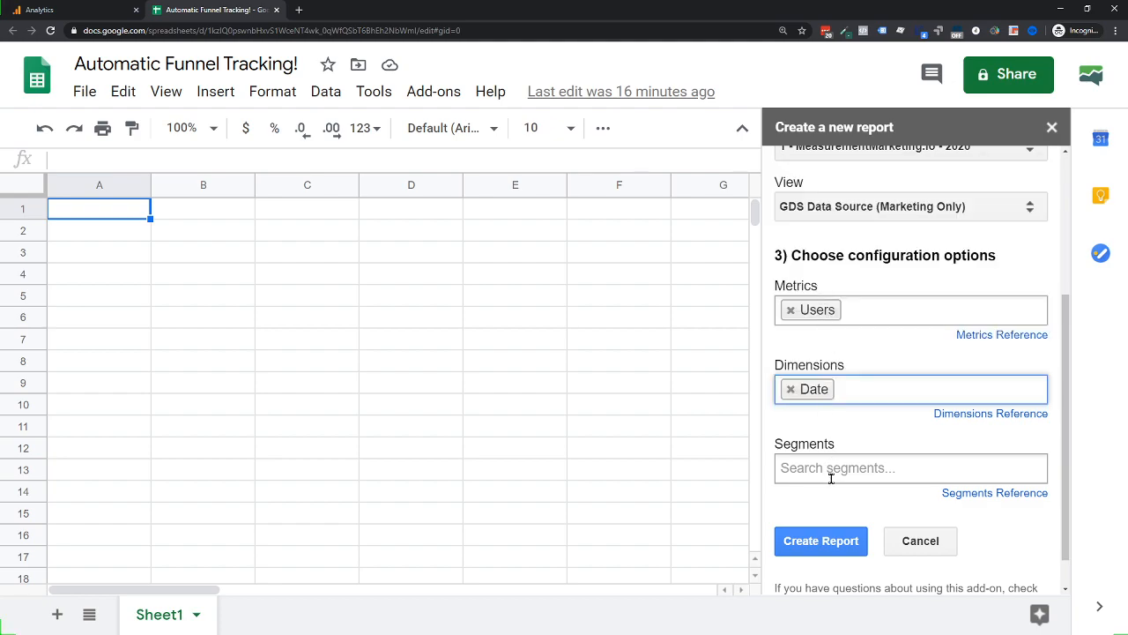
# Add the Funnel - W.I.N. Monthly Pass - Step 1 segment to the Test report and create the report
pyautogui.click(860, 466)
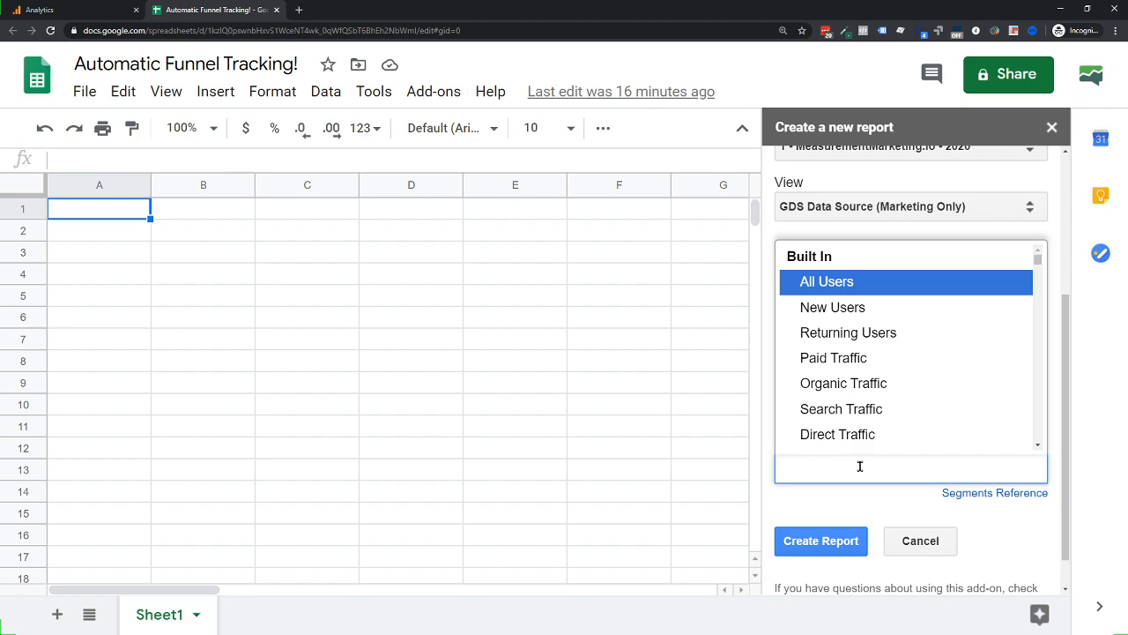
pyautogui.write('step')
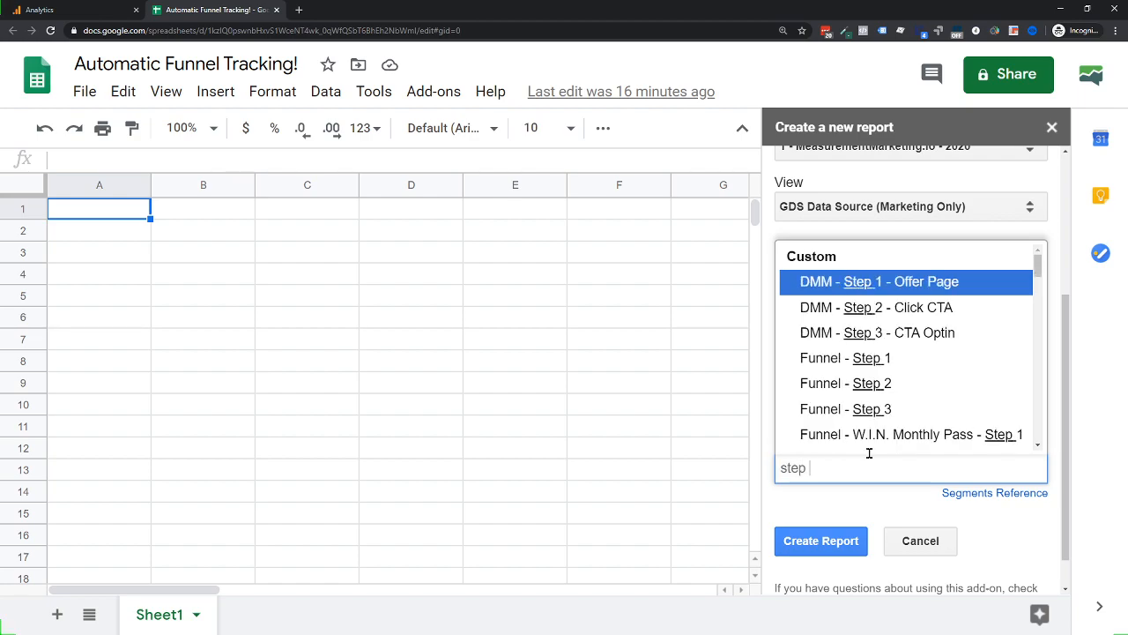
pyautogui.scroll(-1, 904, 410)
pyautogui.click(889, 380)
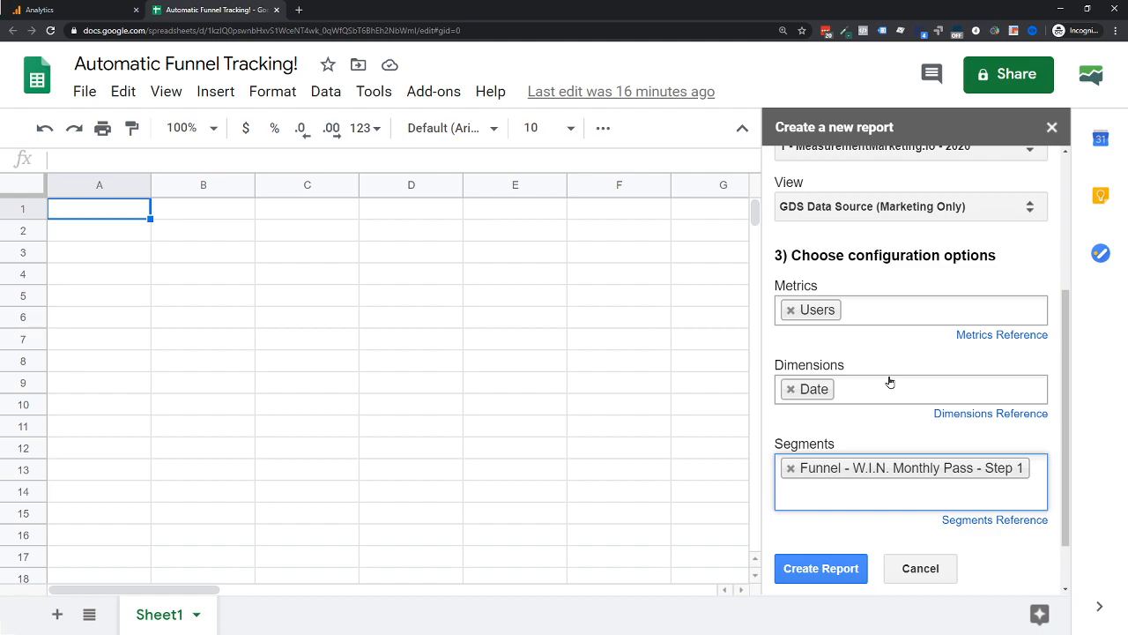
pyautogui.click(842, 569)
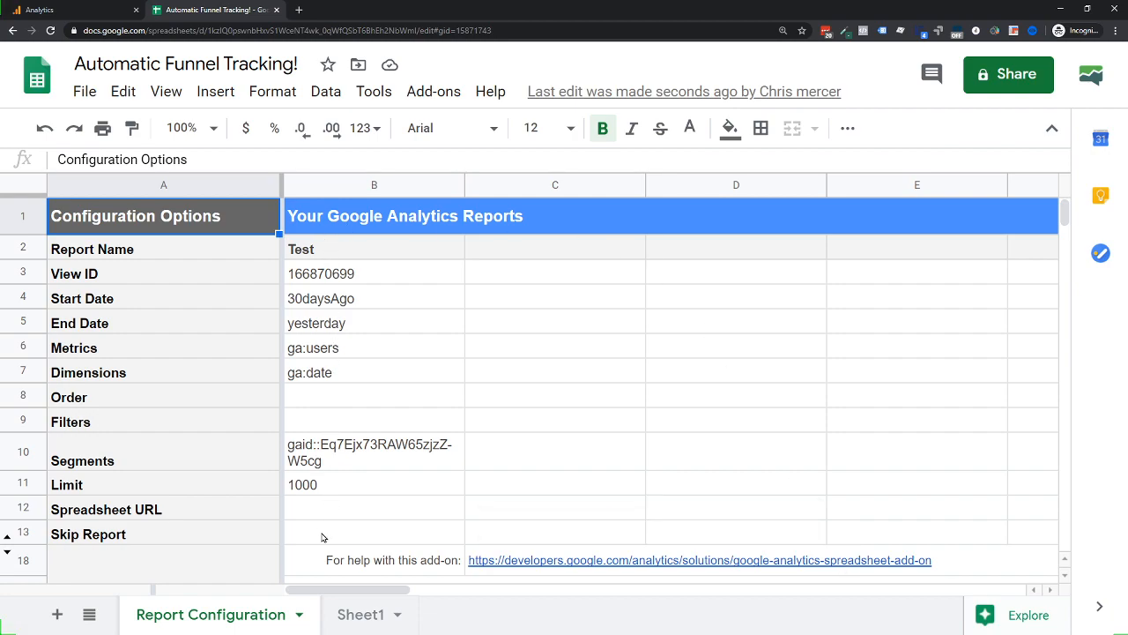
# Rename the Test report as "Step 1" in the report configuration sheet
pyautogui.click(332, 249)
pyautogui.doubleClick(331, 244)
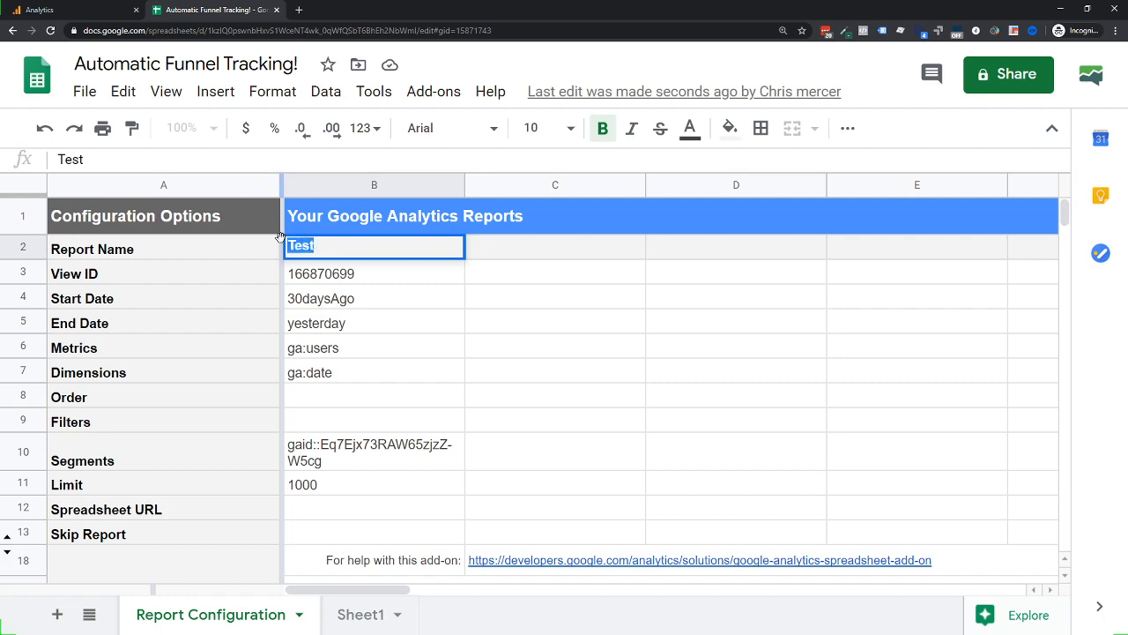
pyautogui.write('Step 1')
pyautogui.click(326, 350)
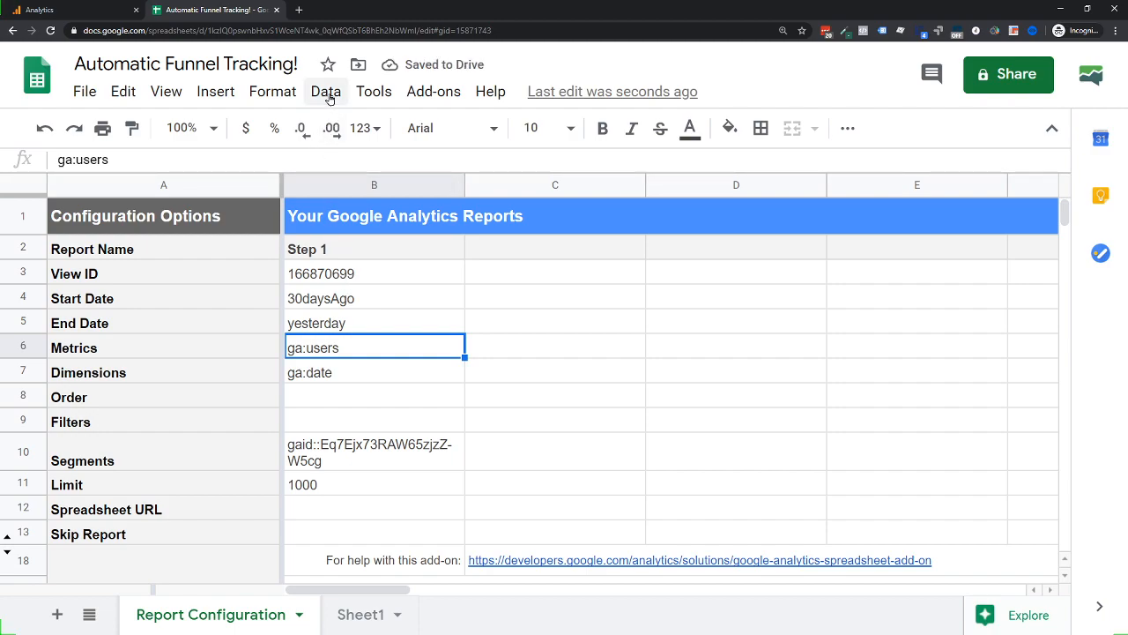
# Start another Google Analytics report named "Step 2" for the MeasurementMarketing.io account and its 1 - MeasurementMarketing.io - 2020 property
pyautogui.click(423, 94)
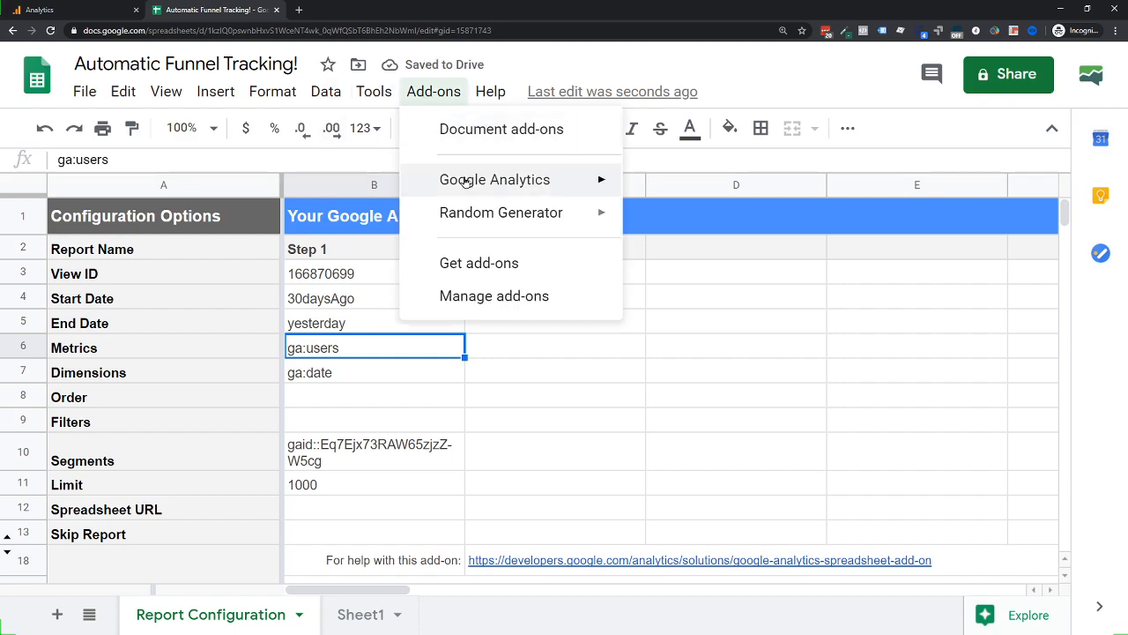
pyautogui.moveTo(476, 183)
pyautogui.click(712, 190)
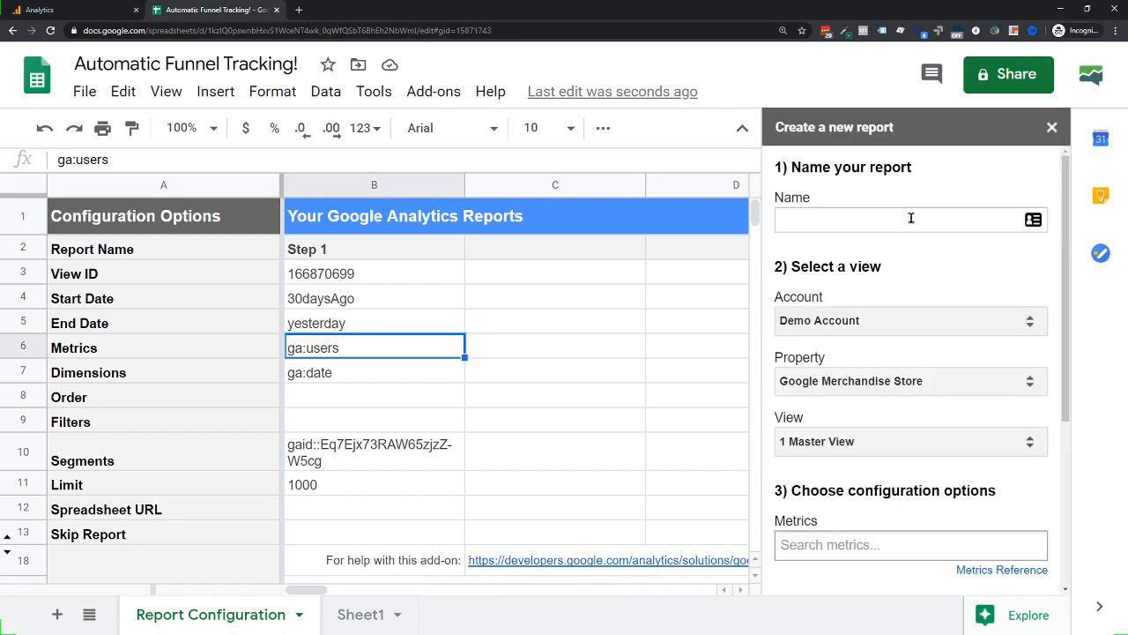
pyautogui.click(910, 218)
pyautogui.write('Step 3')
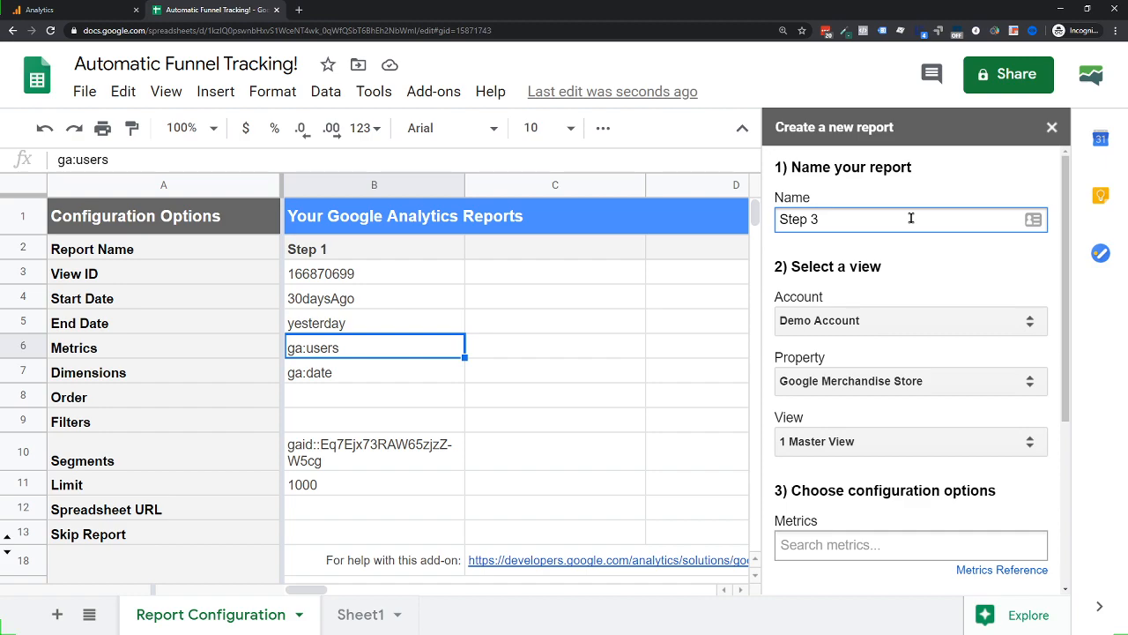
pyautogui.click(794, 320)
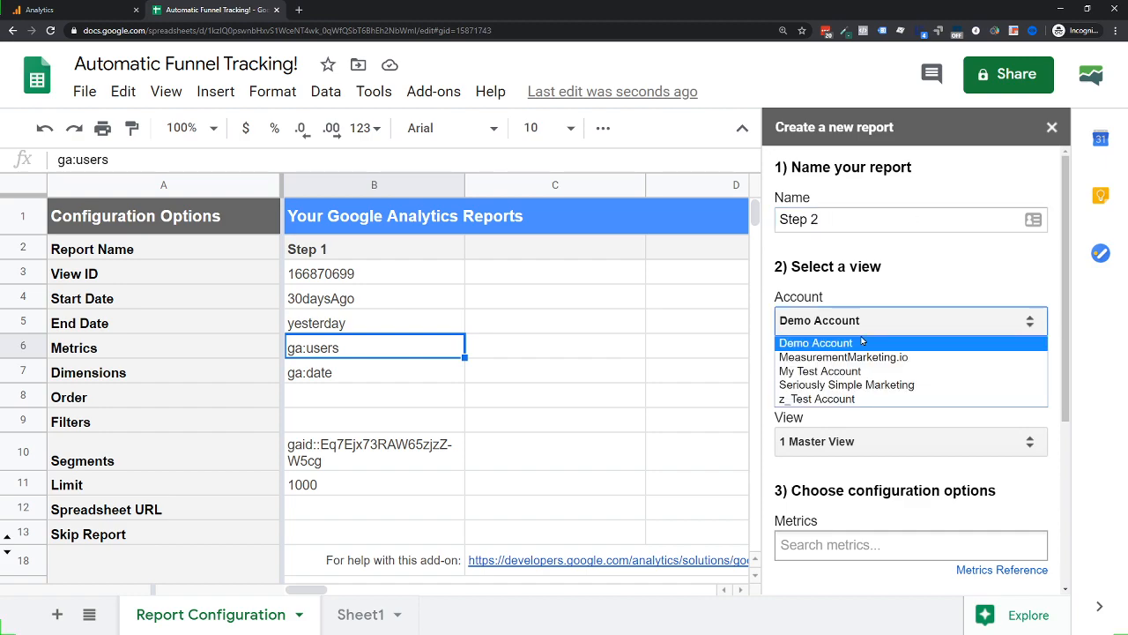
pyautogui.click(809, 357)
pyautogui.click(864, 381)
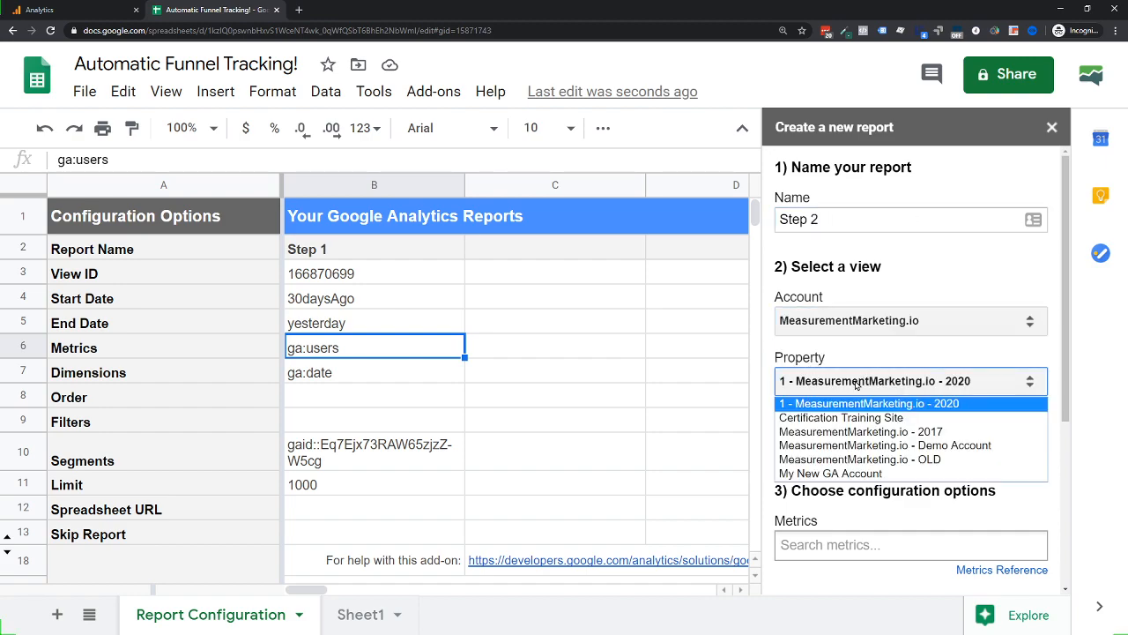
pyautogui.click(879, 387)
# Add Users as the metric and Date as the dimension of the Step 2 report
pyautogui.click(826, 541)
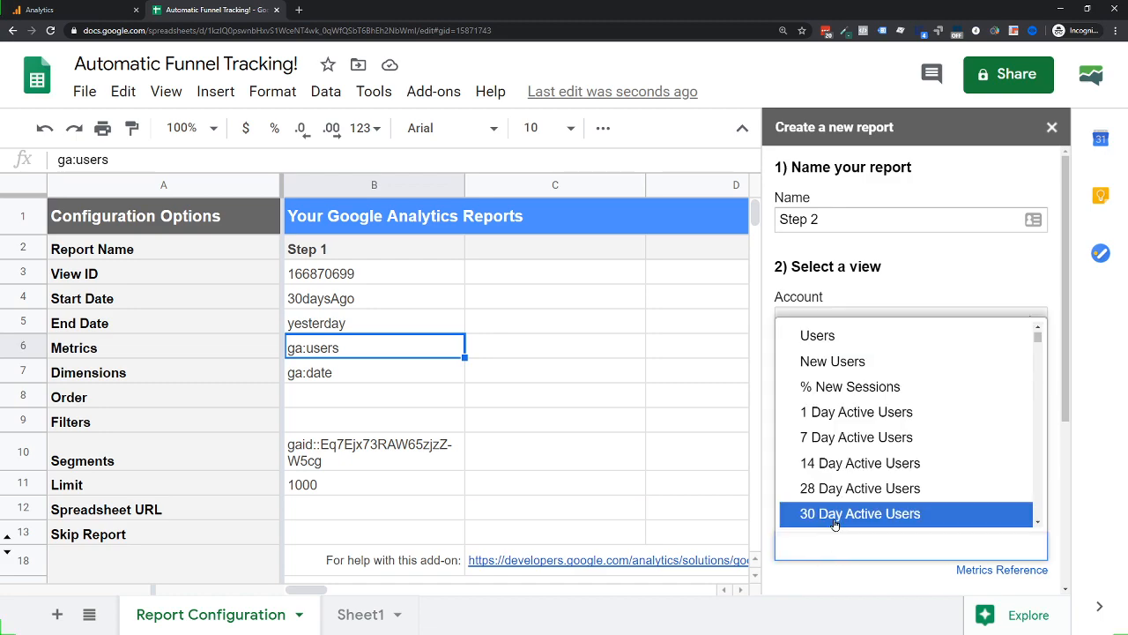
pyautogui.write('User')
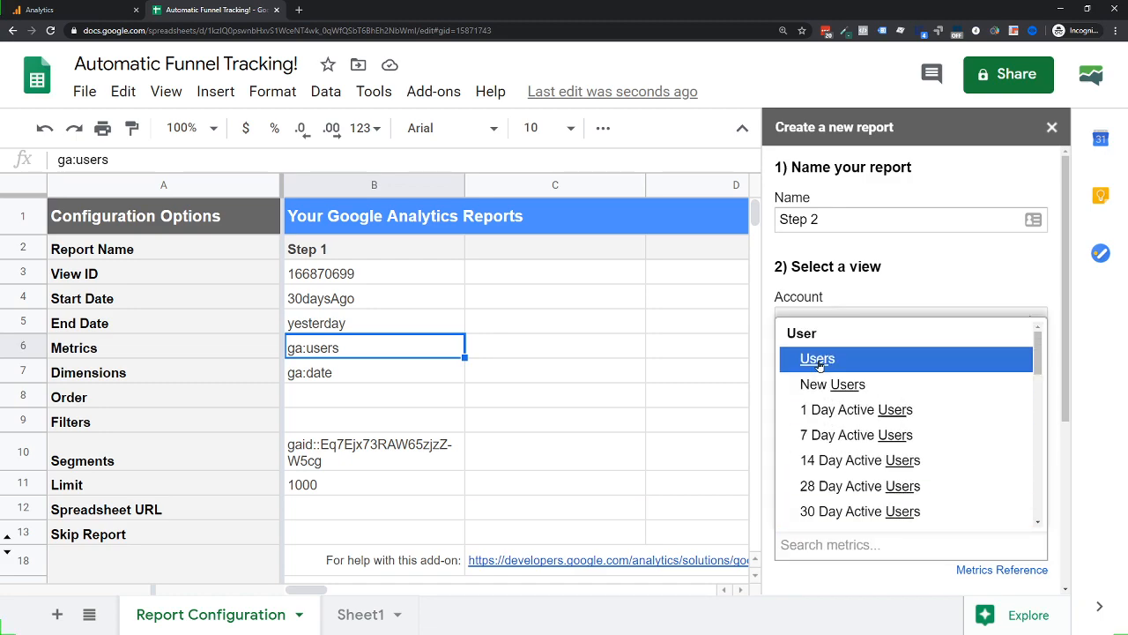
pyautogui.click(818, 357)
pyautogui.scroll(-2, 842, 395)
pyautogui.click(838, 392)
pyautogui.write('da')
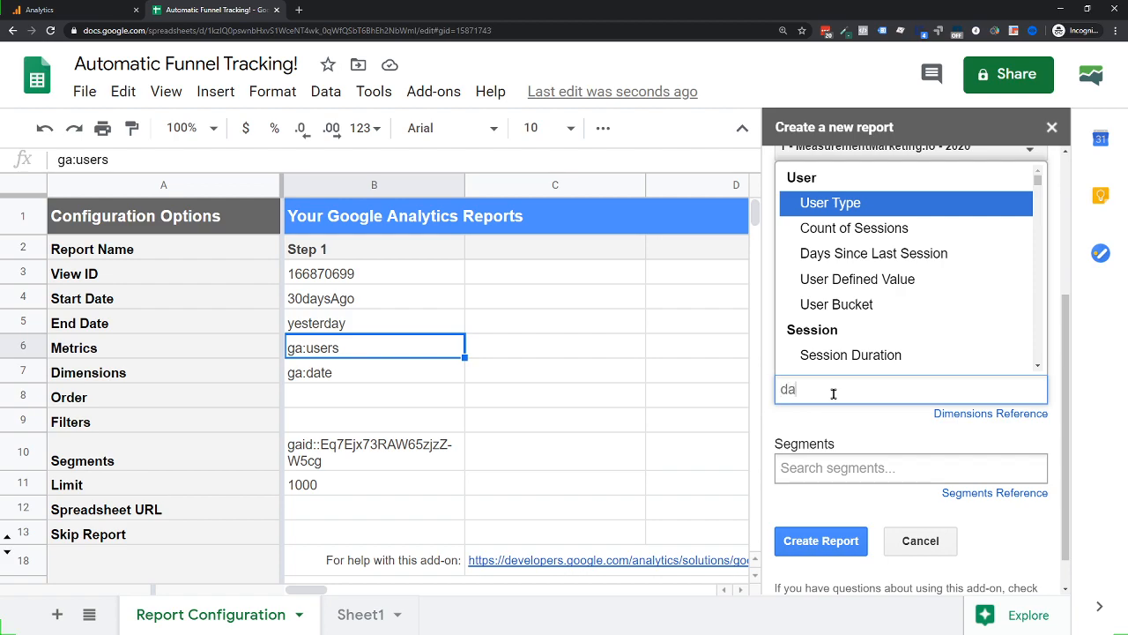
pyautogui.write('te')
pyautogui.click(811, 331)
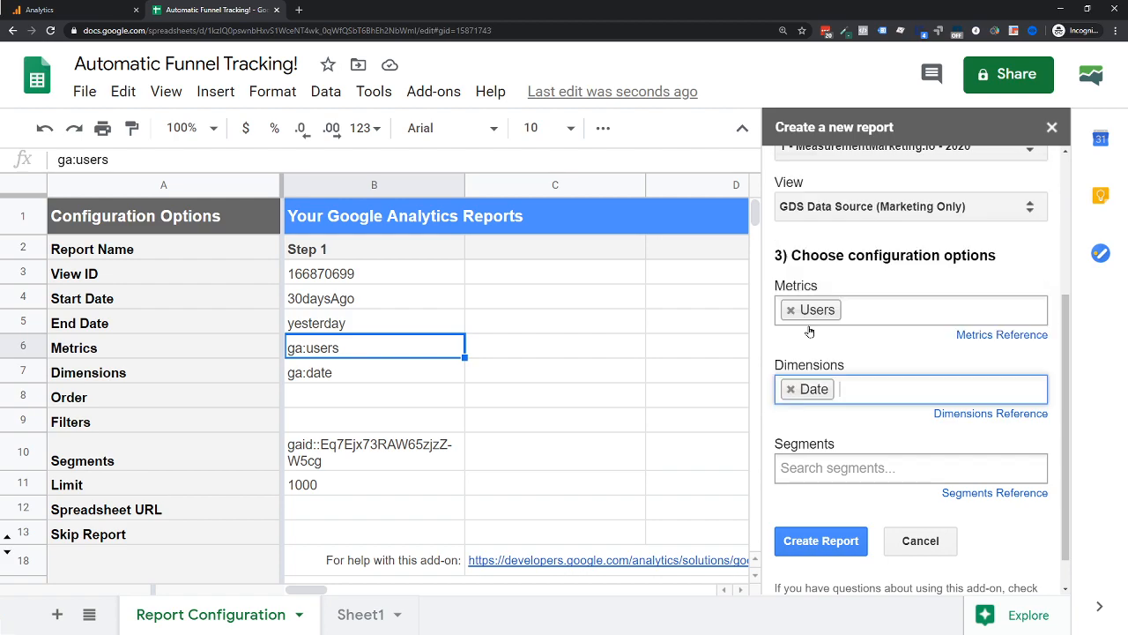
# Add the Funnel - W.I.N. Monthly Pass - Step 2 segment to the Step 2 report and create the report
pyautogui.click(808, 476)
pyautogui.write('step 3')
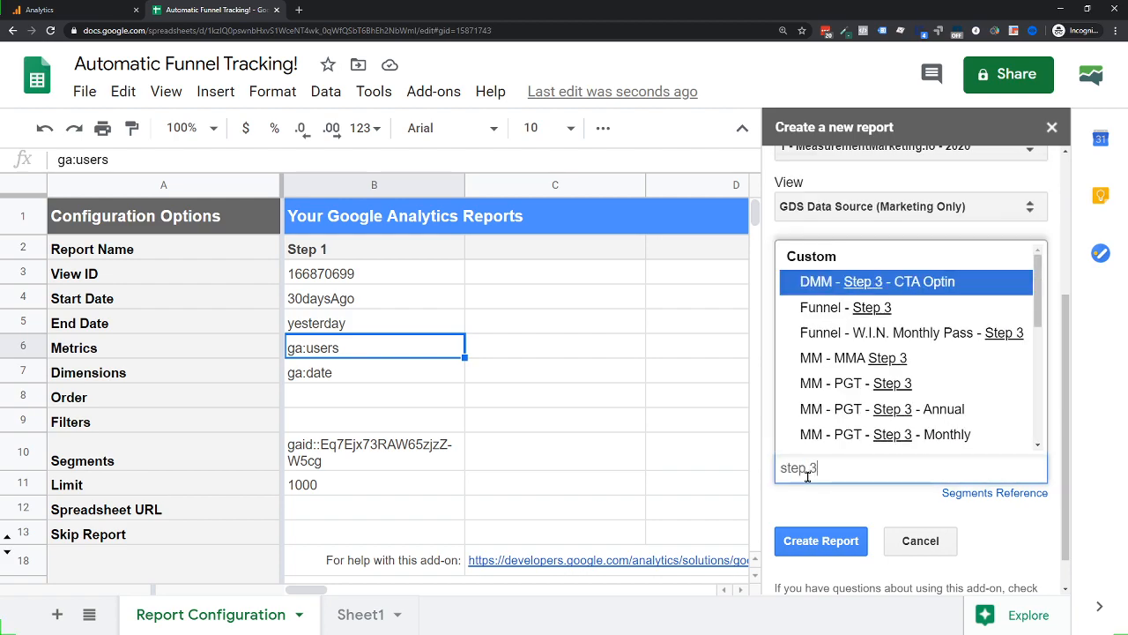
pyautogui.write(']')
pyautogui.press('BackSpace')
pyautogui.press('BackSpace')
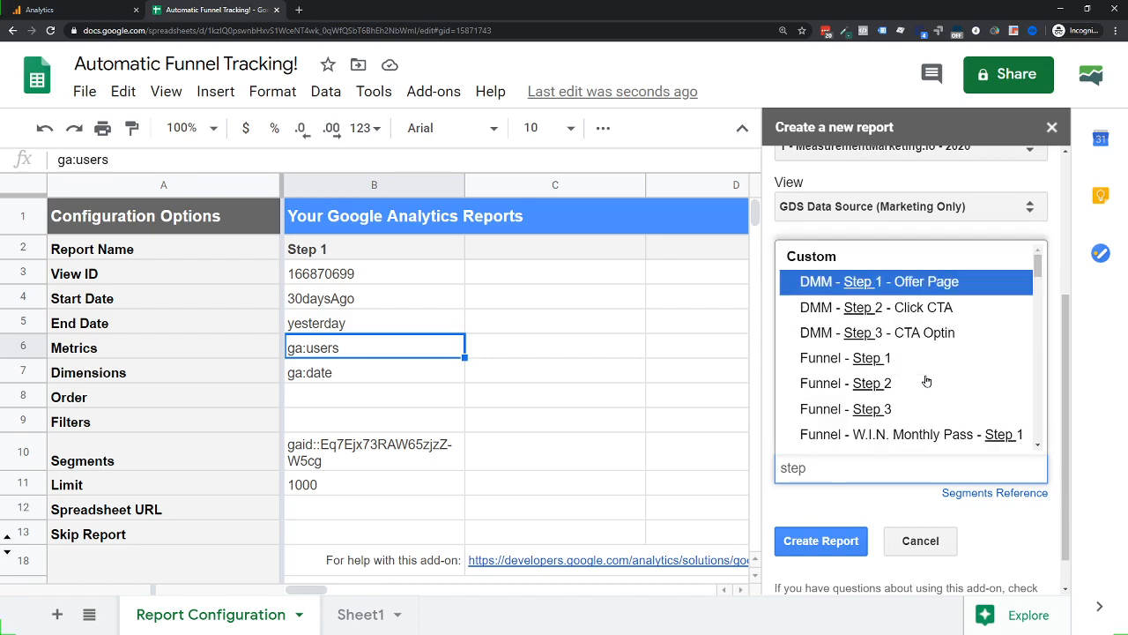
pyautogui.write('2')
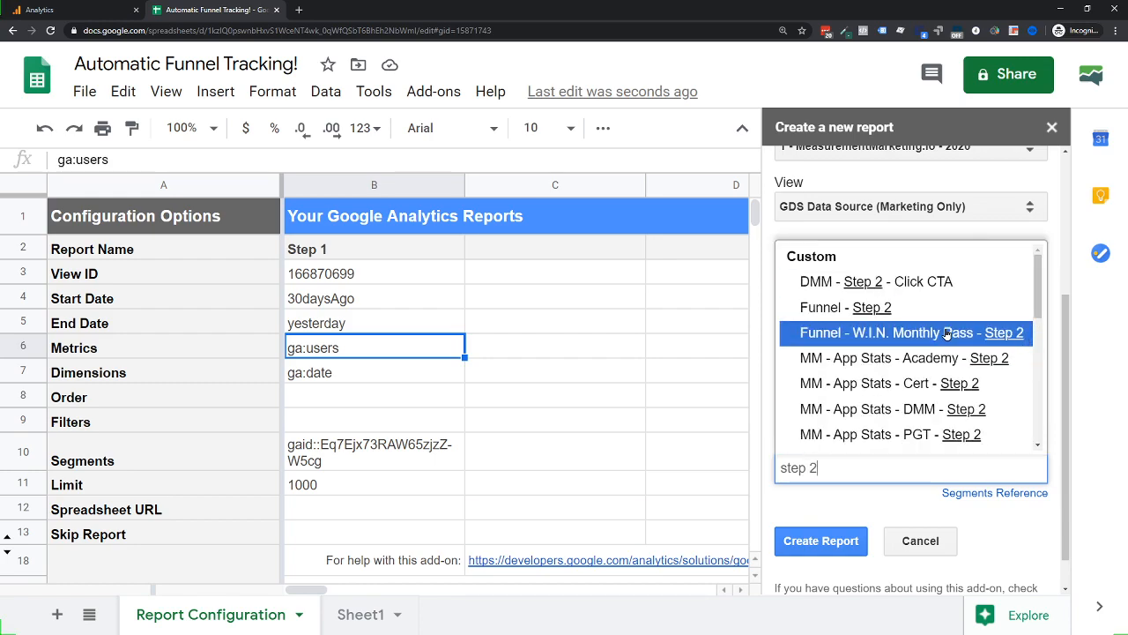
pyautogui.click(946, 331)
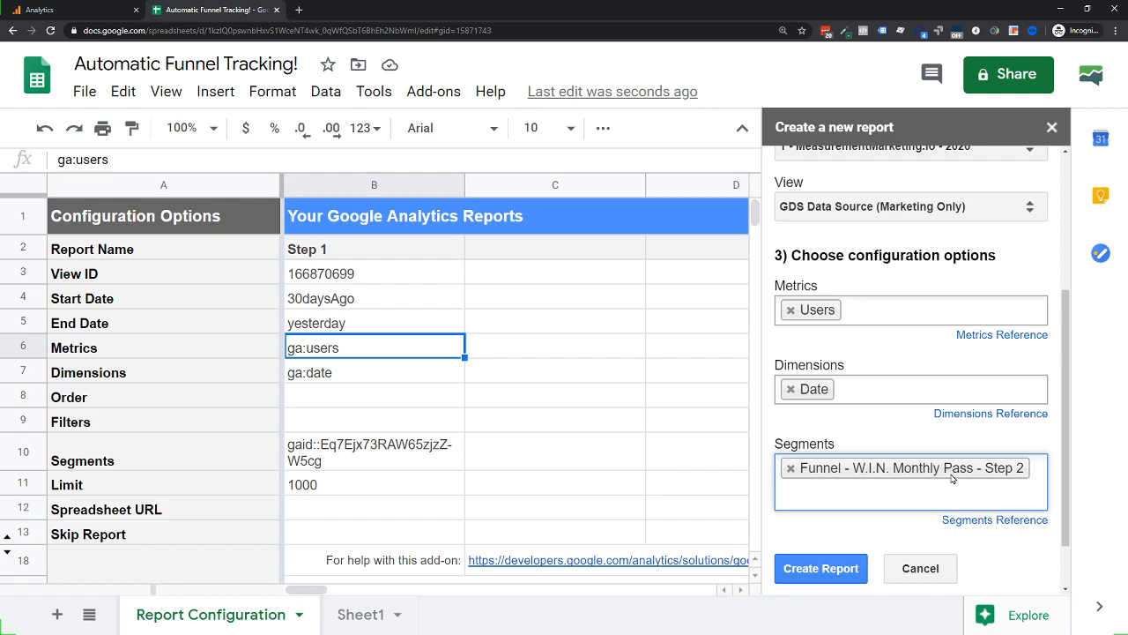
pyautogui.click(820, 573)
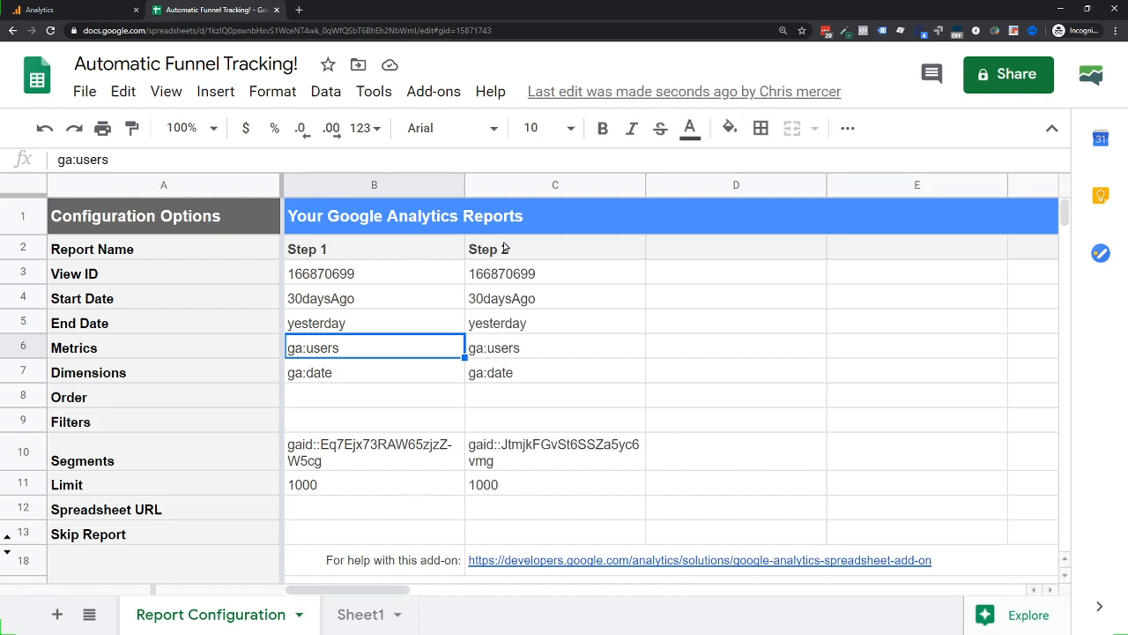
# Start another Google Analytics report named "Step 3" for the MeasurementMarketing.io account
pyautogui.click(415, 94)
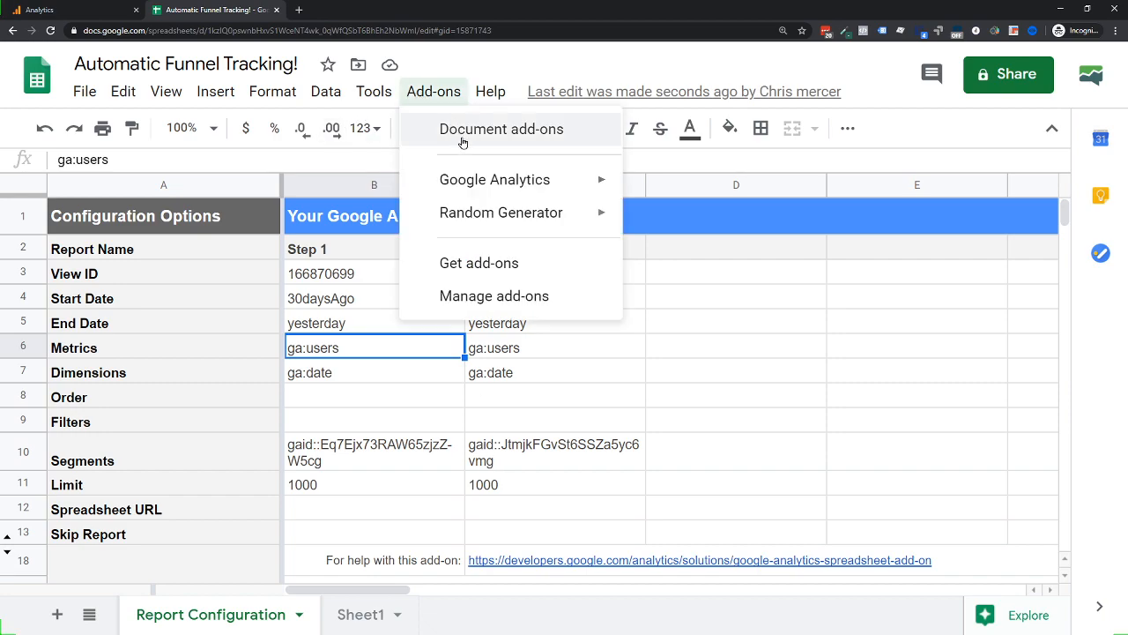
pyautogui.moveTo(455, 181)
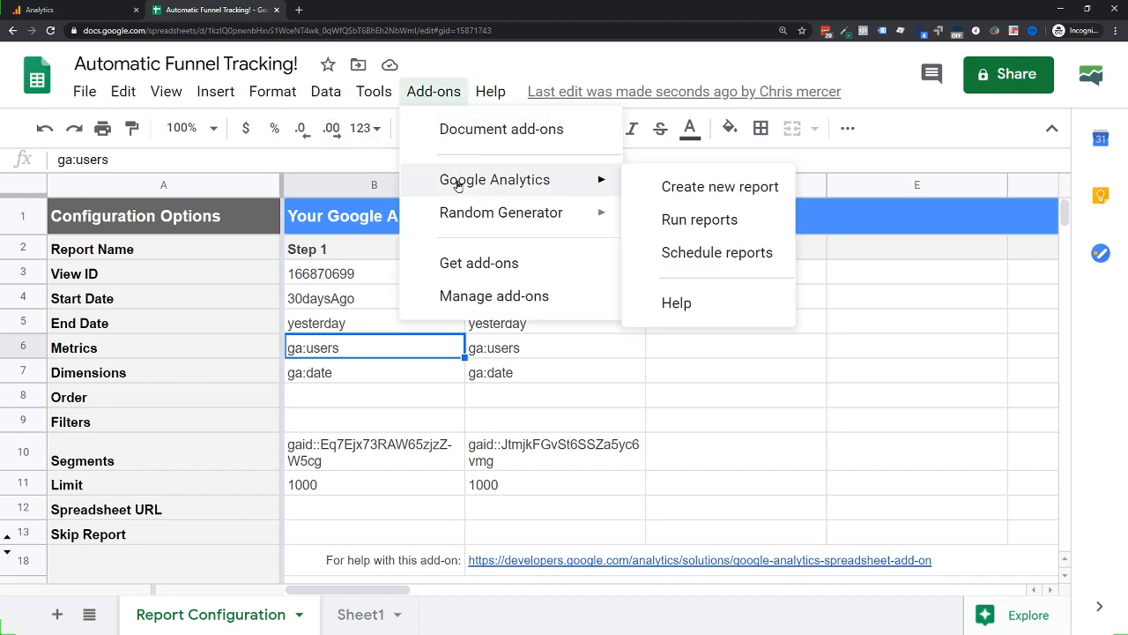
pyautogui.click(693, 192)
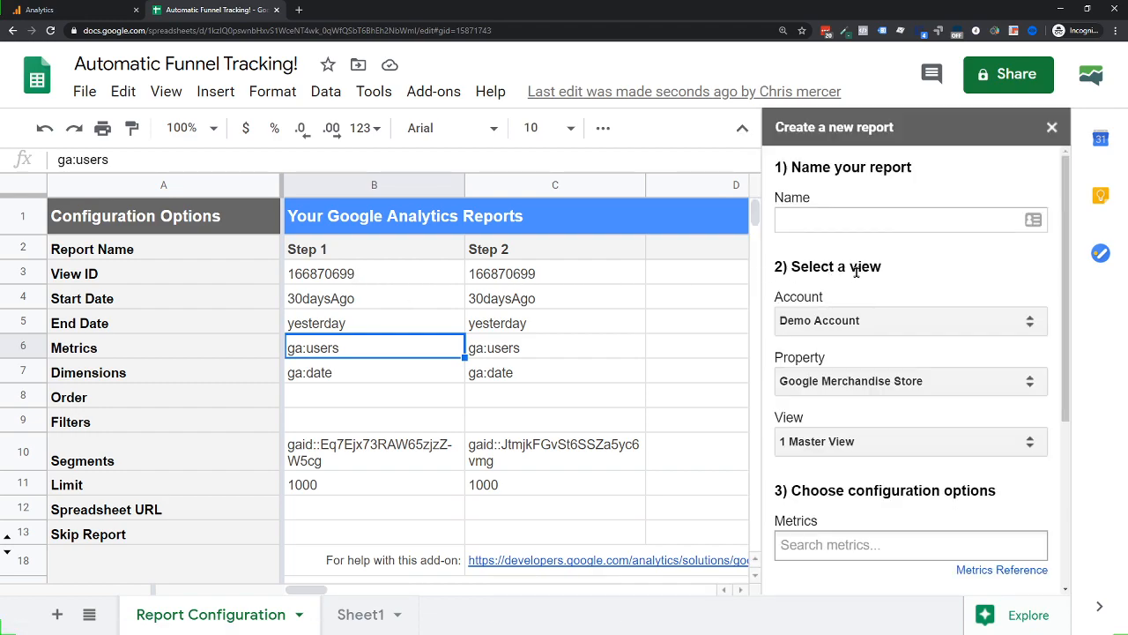
pyautogui.click(869, 217)
pyautogui.write('Step 3')
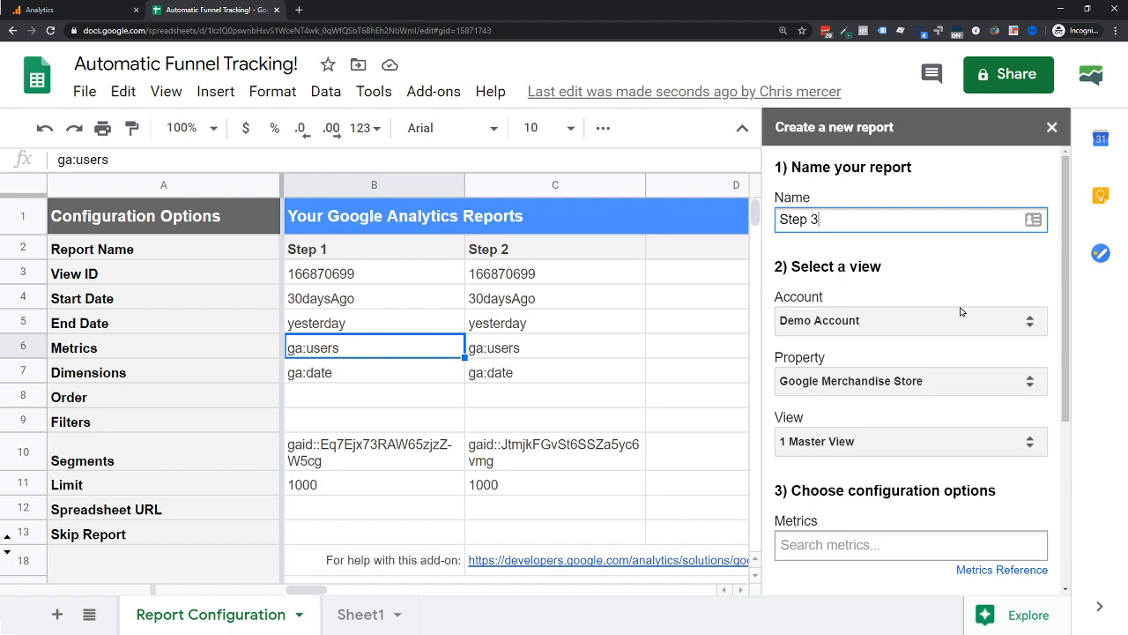
pyautogui.click(960, 311)
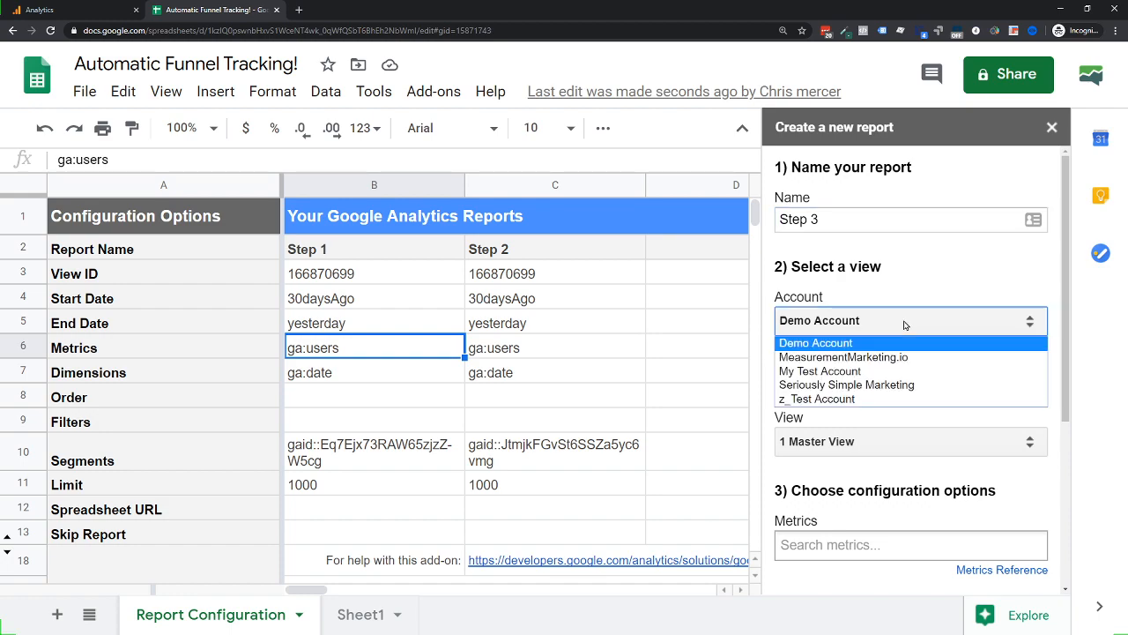
pyautogui.click(827, 360)
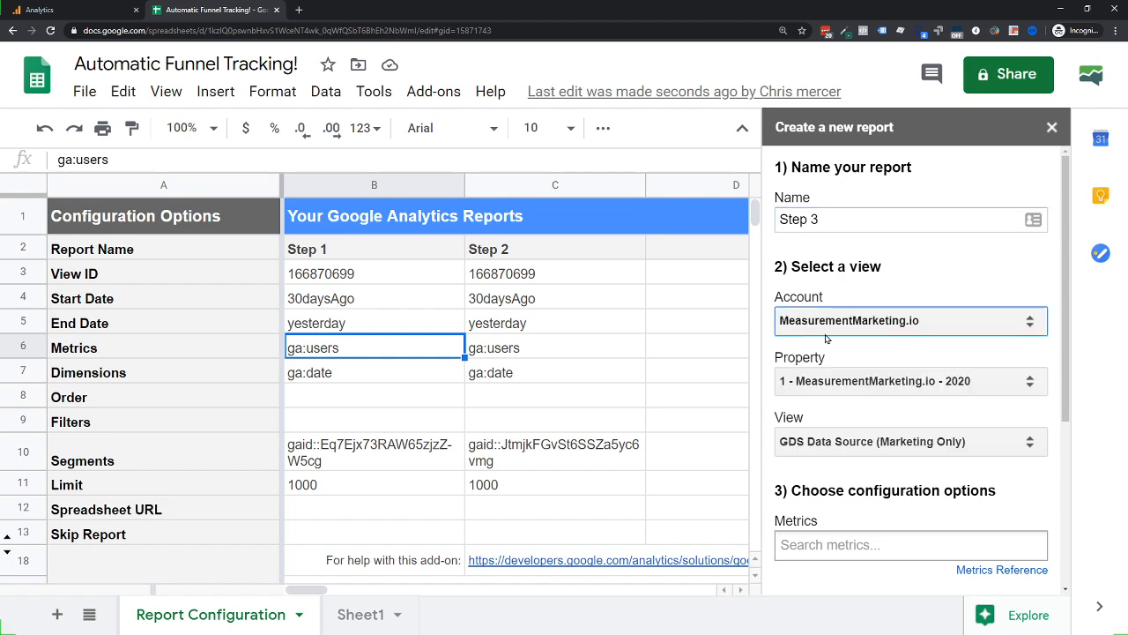
# Add Users as the metric and Date as the dimension of the Step 3 report
pyautogui.scroll(-2, 846, 423)
pyautogui.click(836, 425)
pyautogui.write('user')
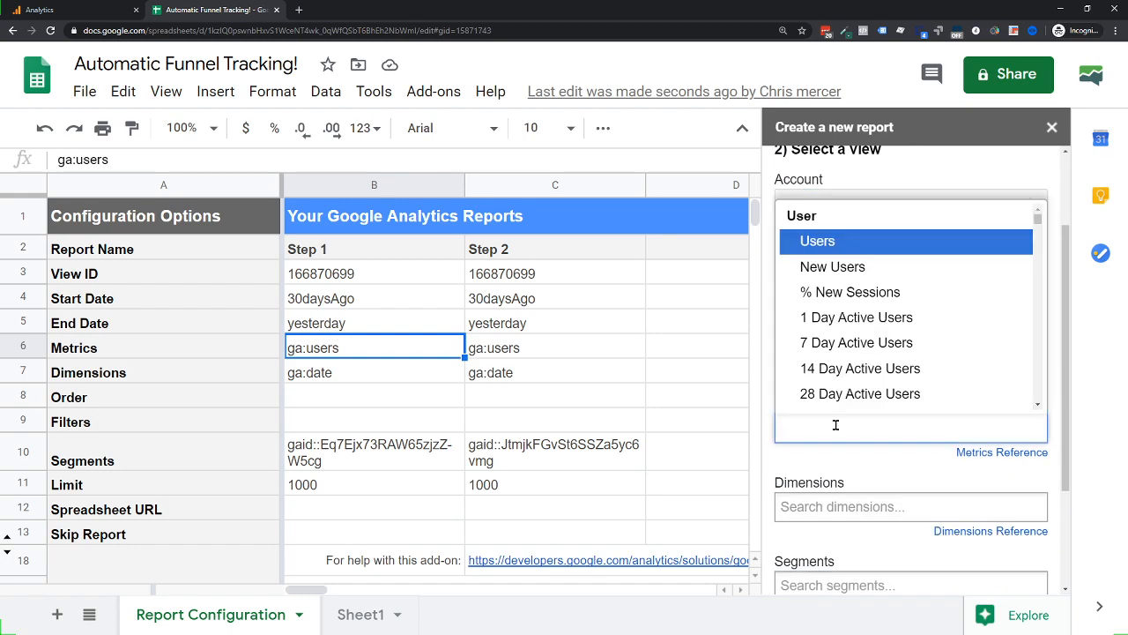
pyautogui.press('Return')
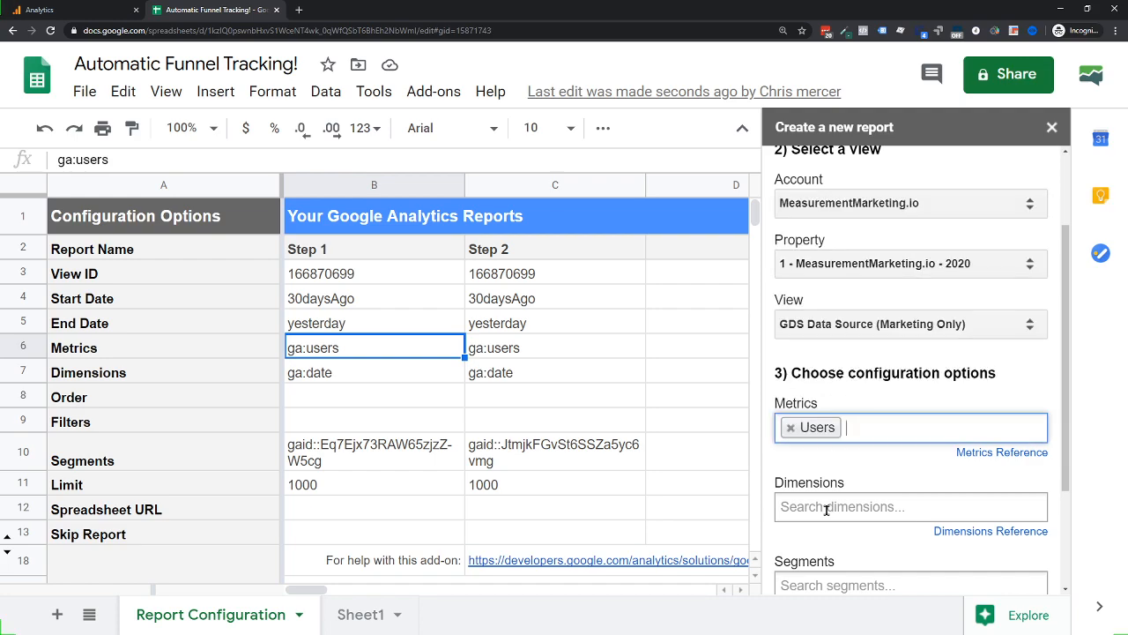
pyautogui.click(829, 507)
pyautogui.write('date')
pyautogui.press('Return')
pyautogui.scroll(-2, 847, 458)
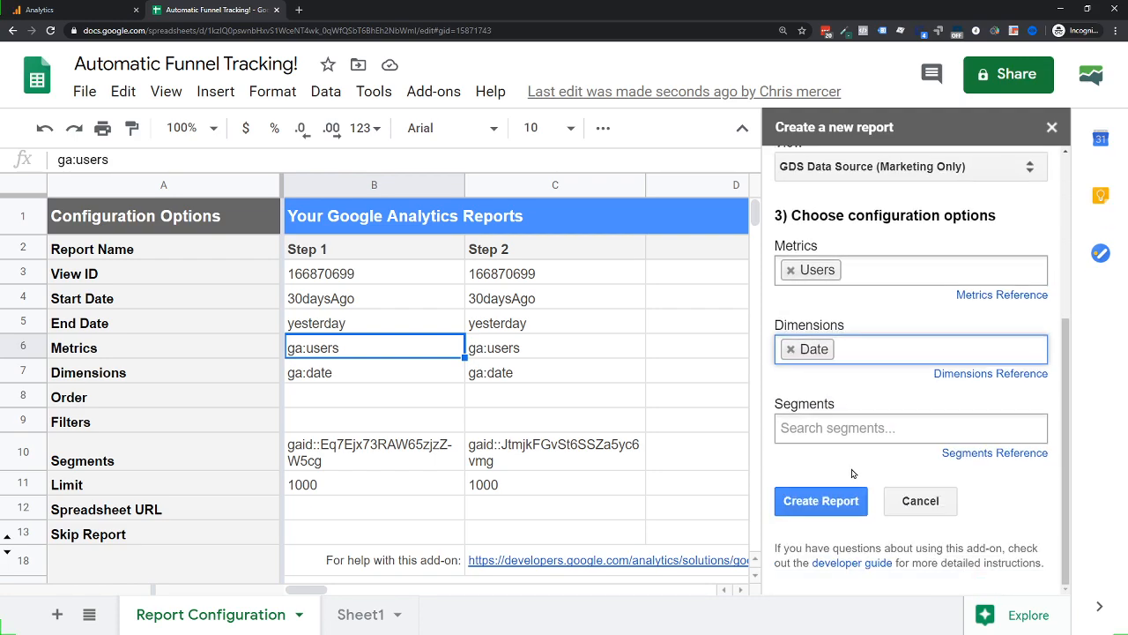
# Add the Funnel - W.I.N. Monthly Pass - Step 3 segment to the Step 3 report and create the report
pyautogui.click(848, 427)
pyautogui.write('step 3')
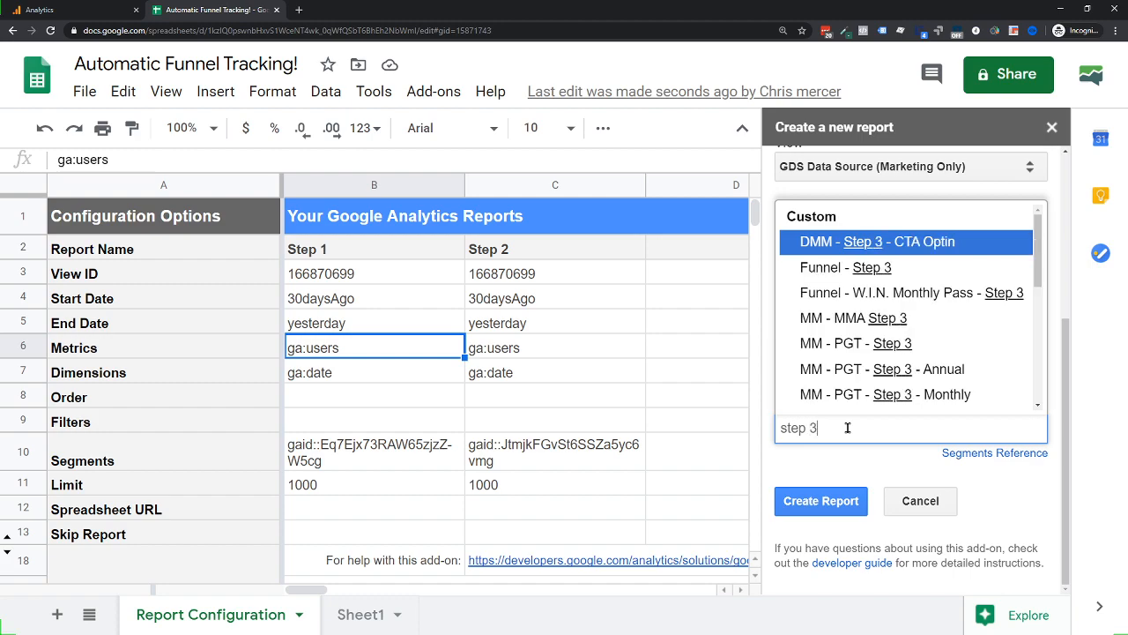
pyautogui.click(890, 293)
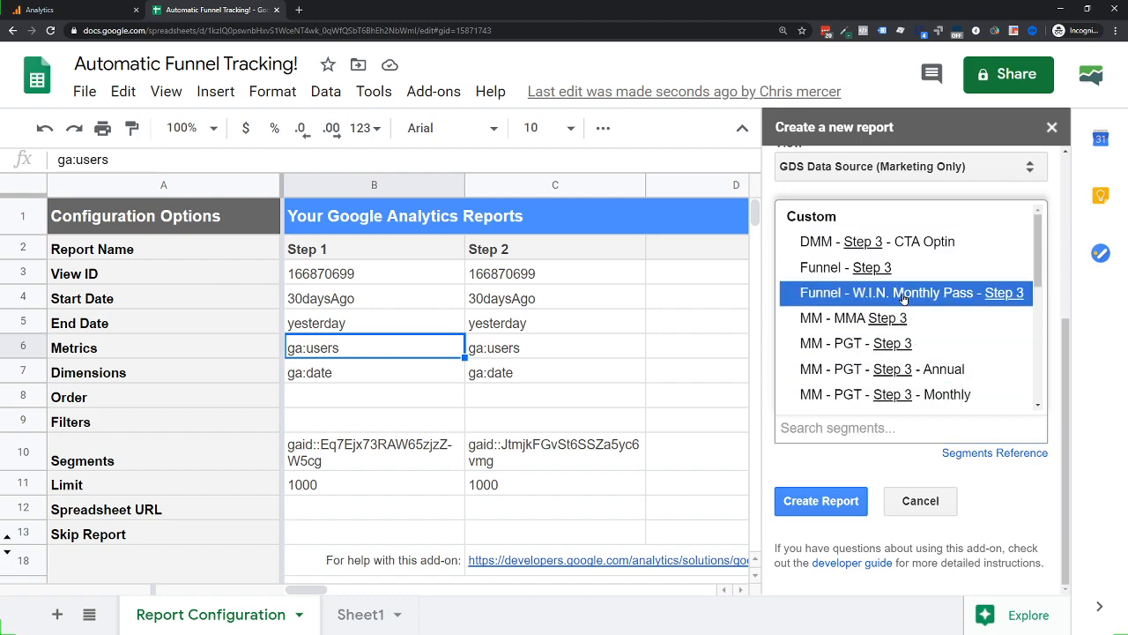
pyautogui.click(821, 528)
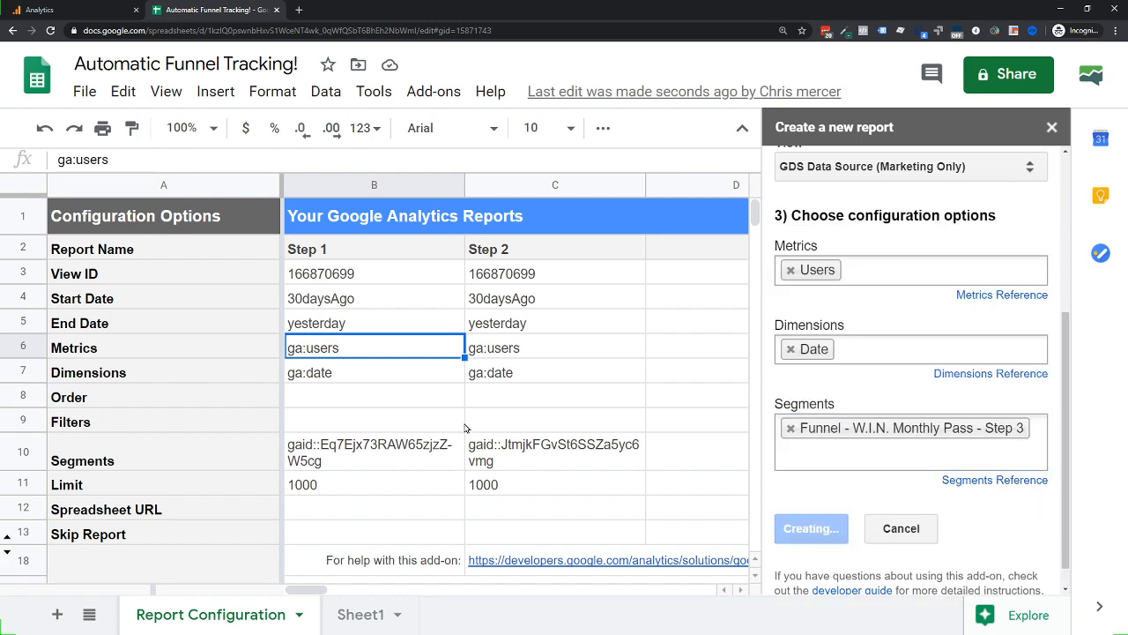
# Compare the segments, start dates, metrics and dimensions of the Step 1, Step 2 and Step 3 reports in the configuration sheet
pyautogui.moveTo(432, 456); pyautogui.dragTo(665, 464)
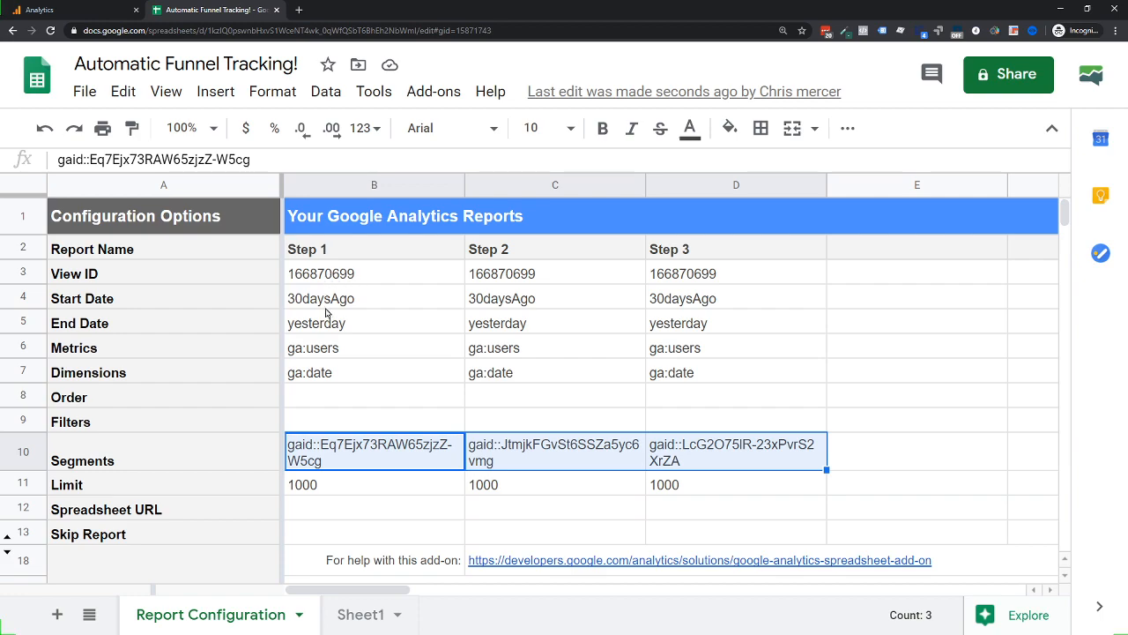
pyautogui.moveTo(350, 306); pyautogui.dragTo(696, 300)
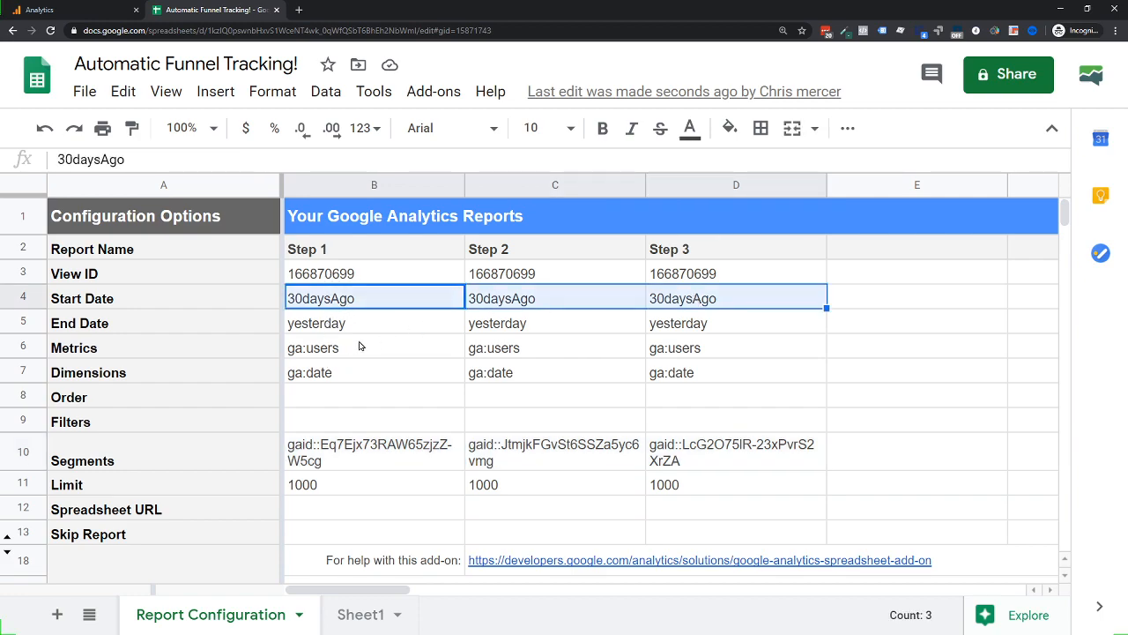
pyautogui.moveTo(327, 352); pyautogui.dragTo(643, 360)
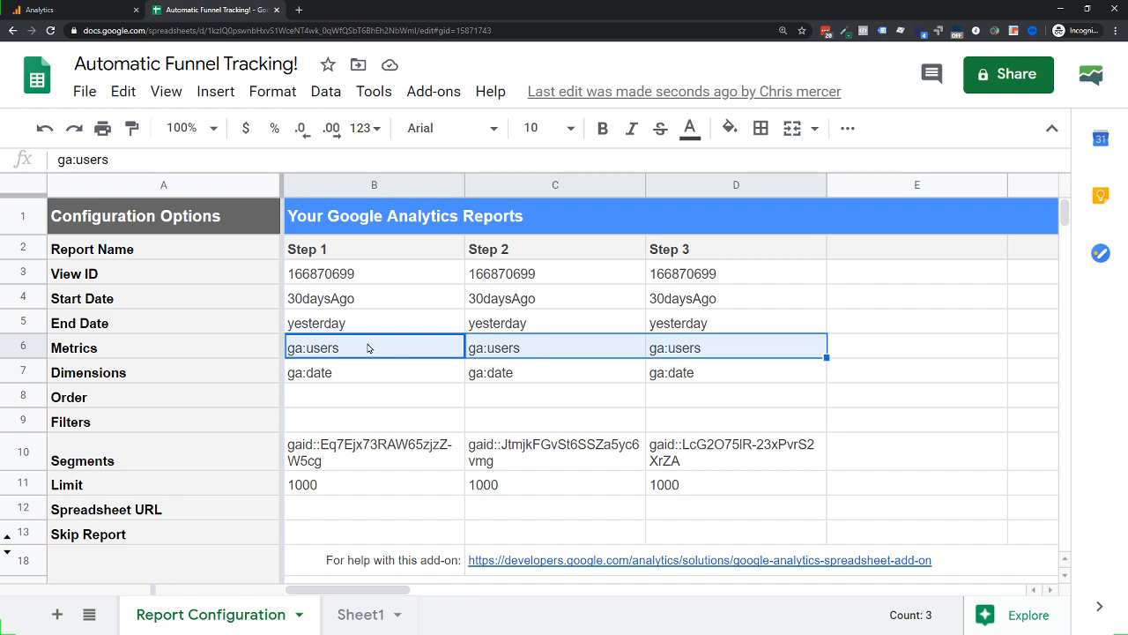
pyautogui.click(338, 350)
pyautogui.moveTo(338, 350); pyautogui.dragTo(338, 374)
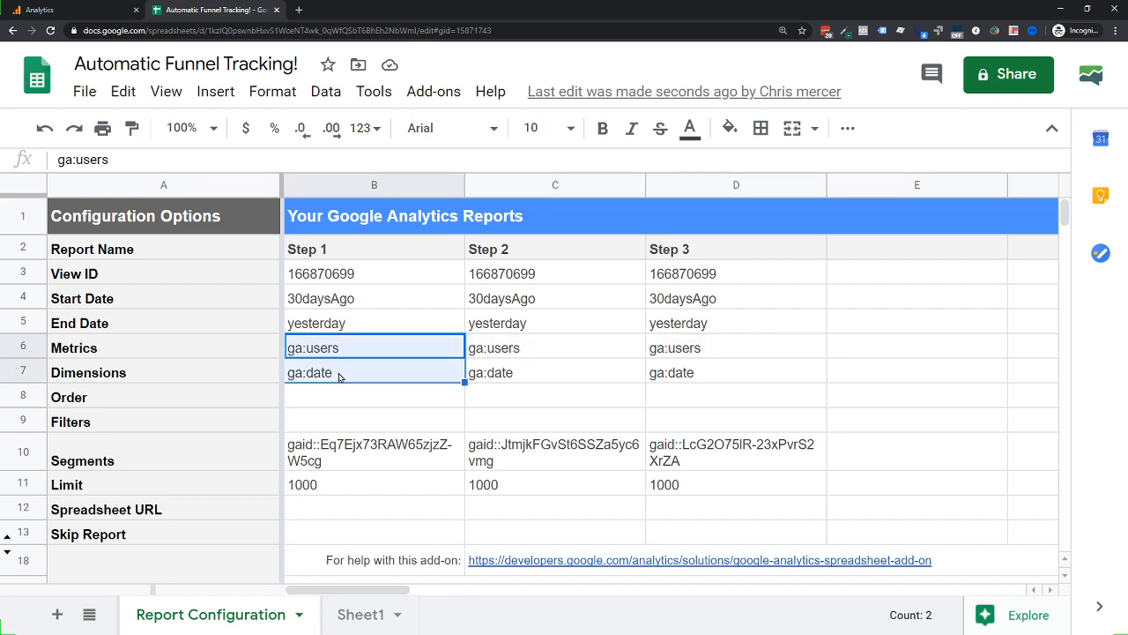
pyautogui.click(320, 453)
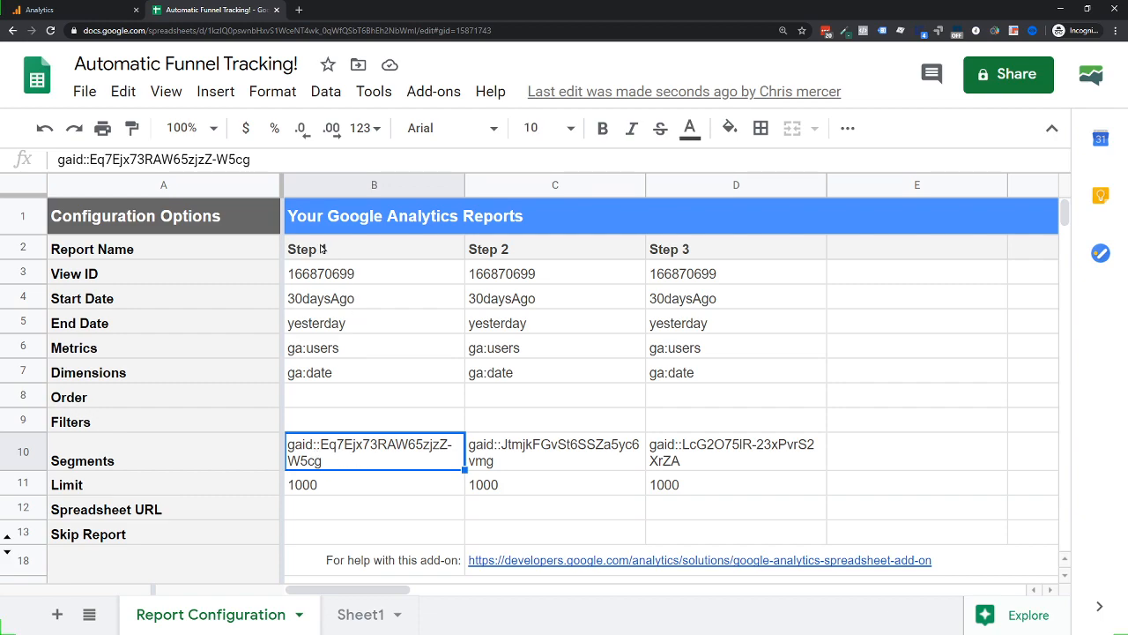
pyautogui.moveTo(321, 249); pyautogui.dragTo(318, 494)
pyautogui.click(544, 255)
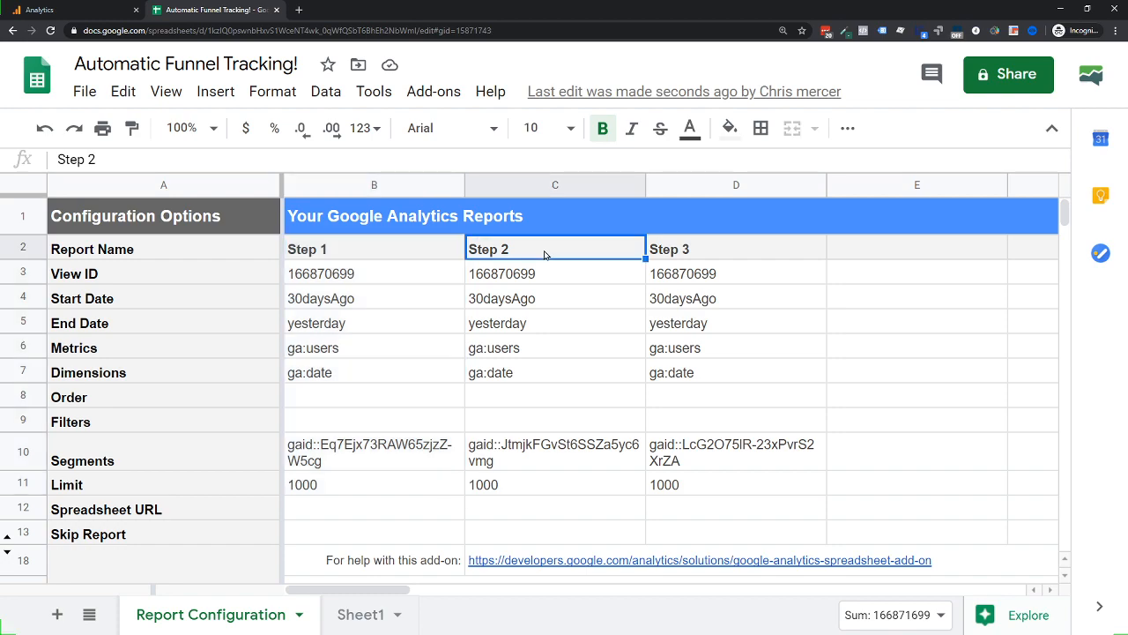
pyautogui.click(528, 461)
pyautogui.moveTo(517, 275); pyautogui.dragTo(511, 372)
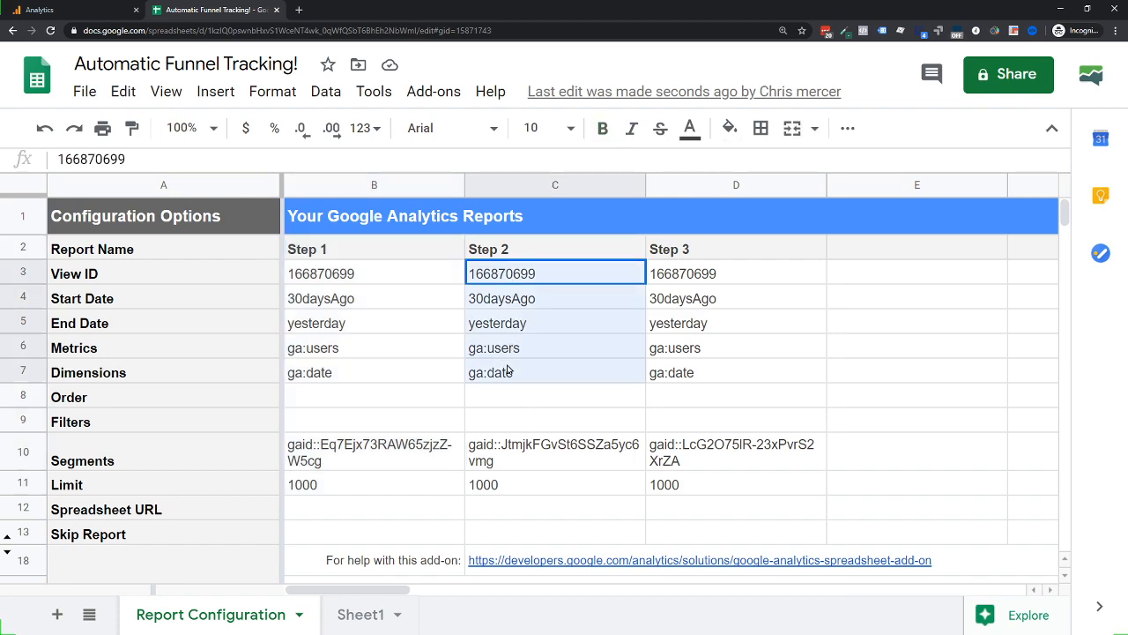
pyautogui.click(515, 450)
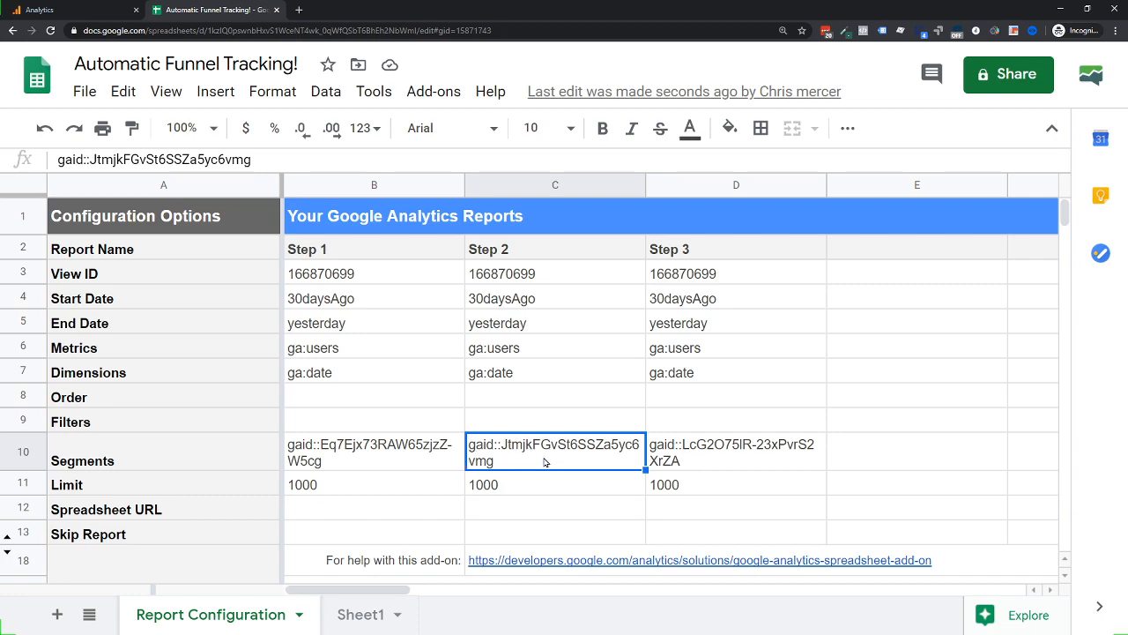
pyautogui.moveTo(529, 253); pyautogui.dragTo(543, 462)
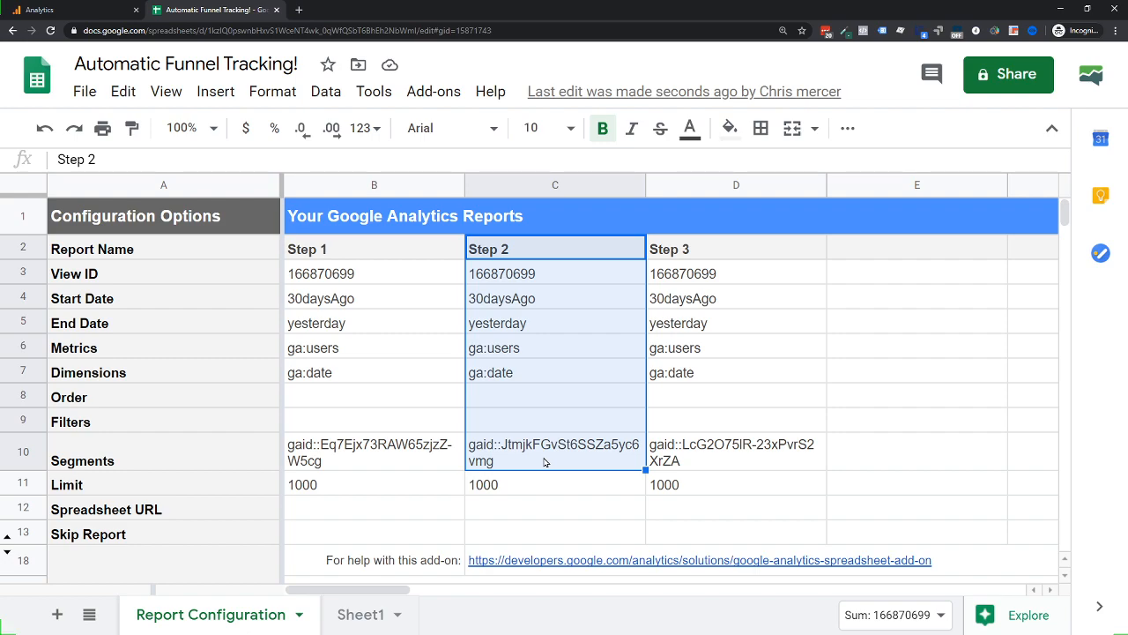
pyautogui.moveTo(728, 250); pyautogui.dragTo(675, 451)
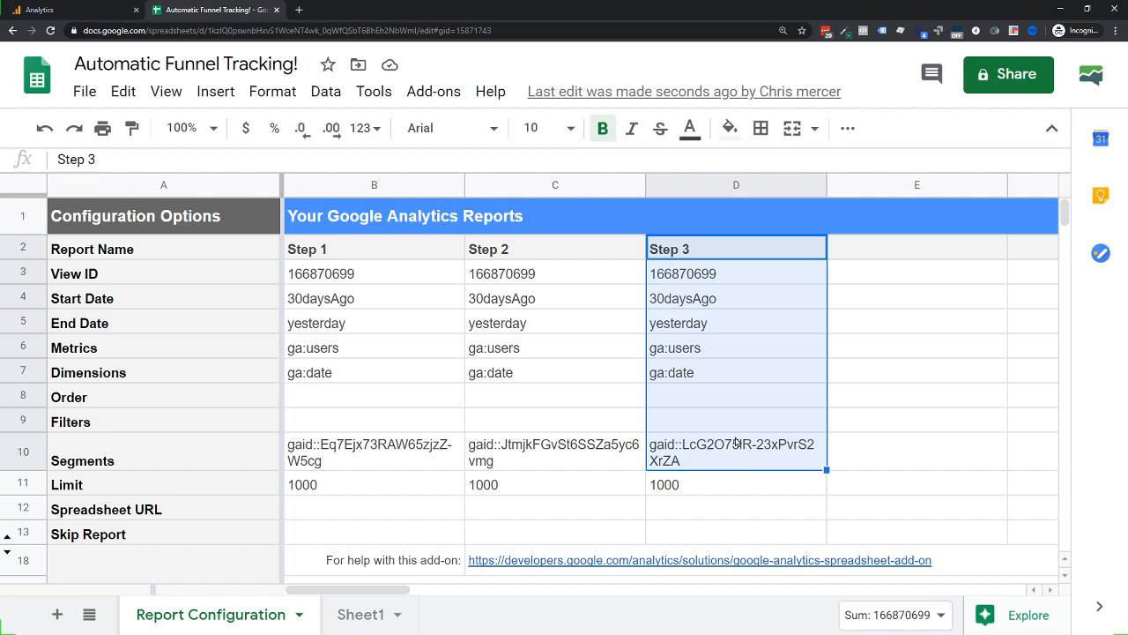
# Run all configured Google Analytics reports and dismiss the report status message
pyautogui.click(441, 91)
pyautogui.moveTo(396, 94)
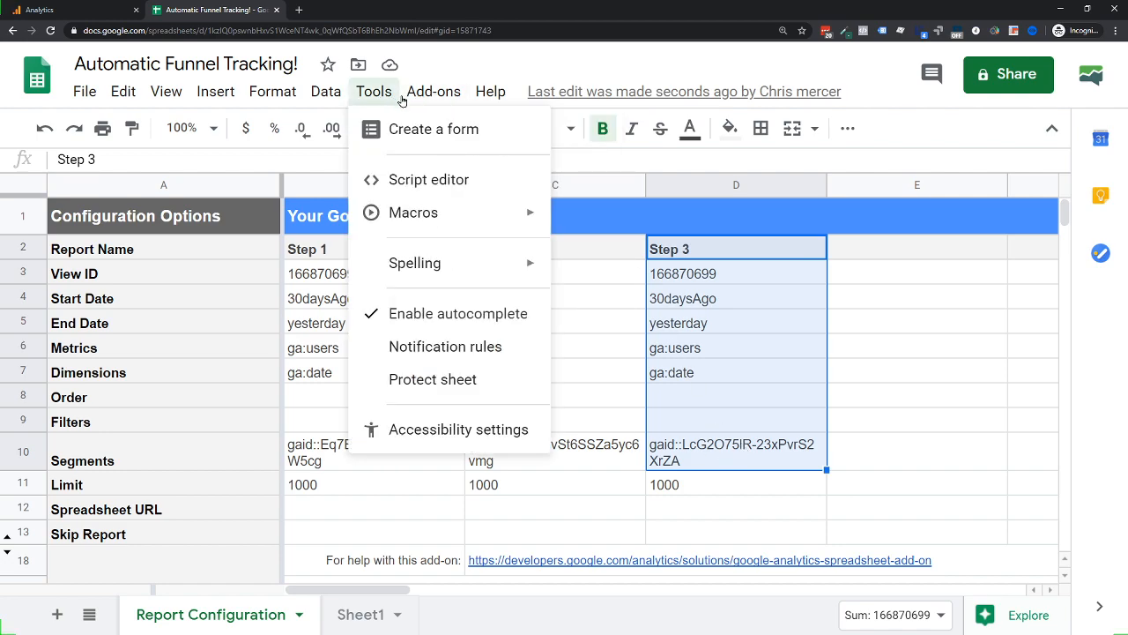
pyautogui.moveTo(432, 97)
pyautogui.moveTo(467, 182)
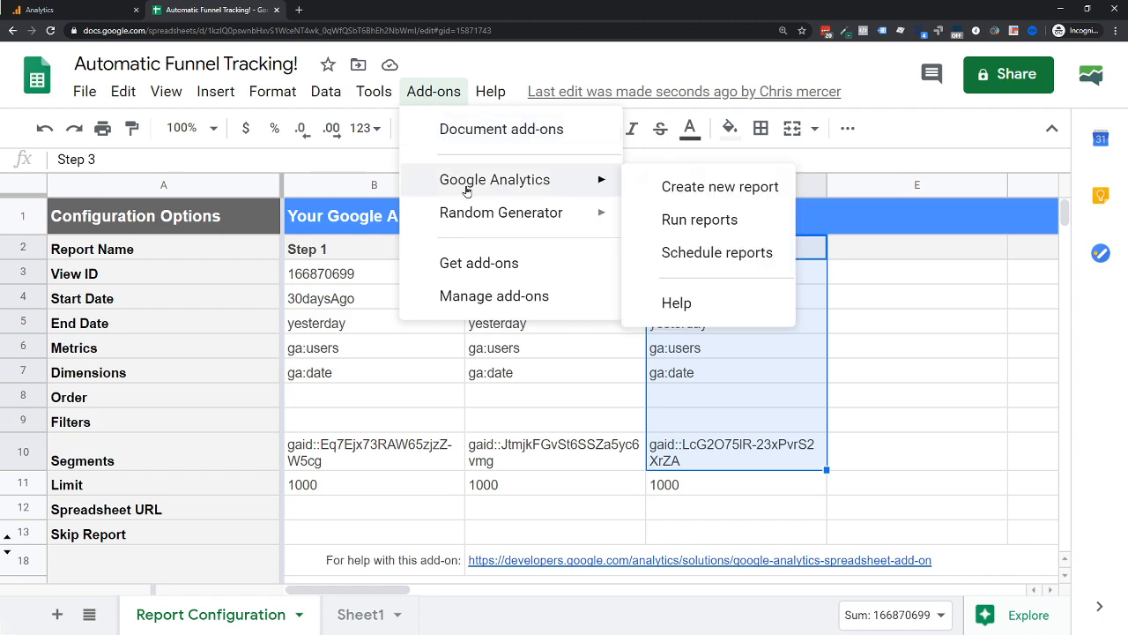
pyautogui.click(674, 225)
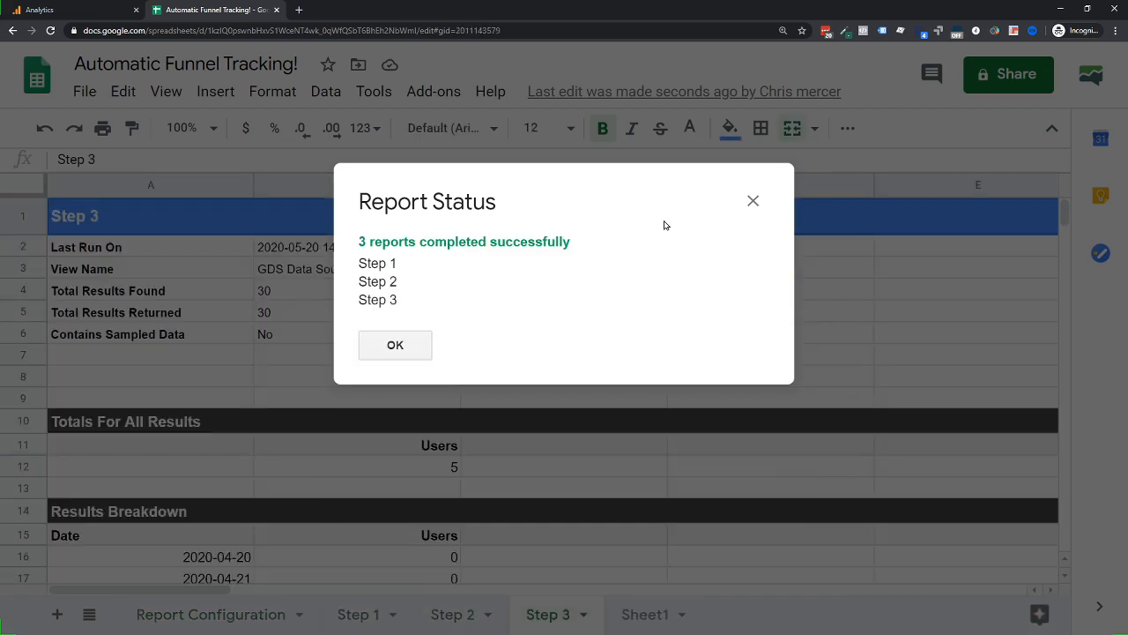
pyautogui.click(396, 345)
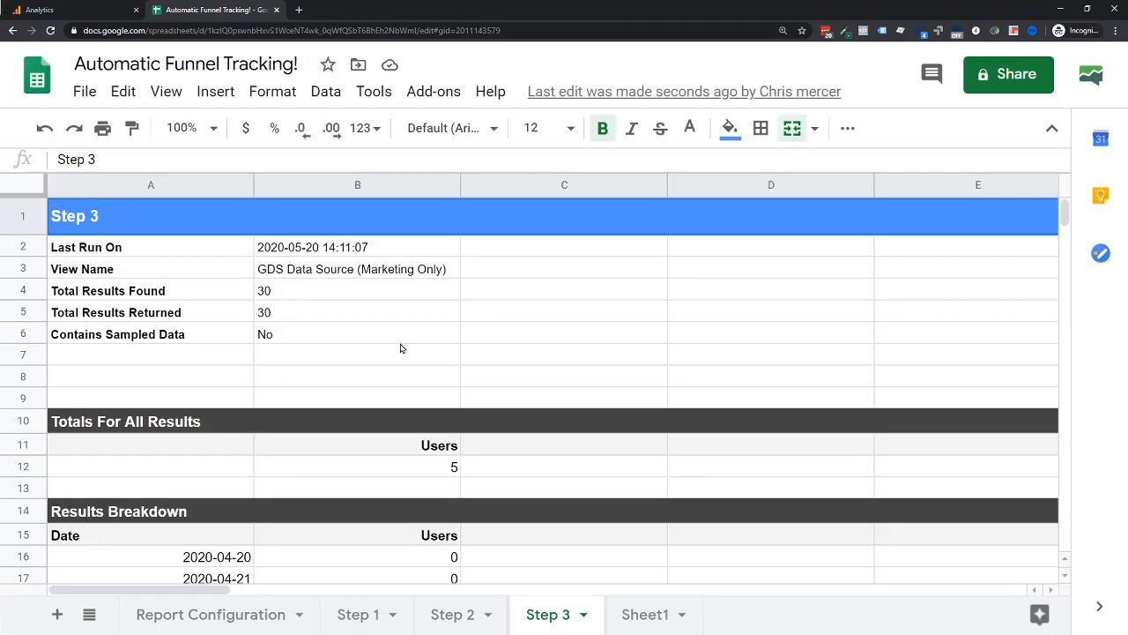
# Examine the total users and the daily users breakdown on the Step 1 results sheet
pyautogui.click(351, 616)
pyautogui.scroll(-3, 335, 479)
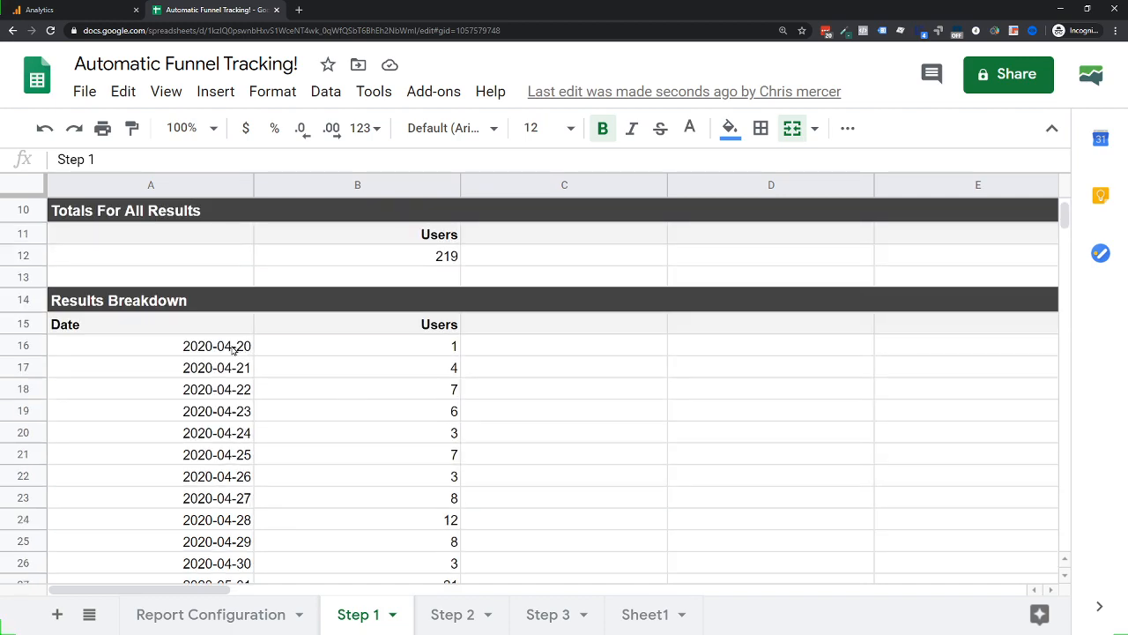
pyautogui.moveTo(235, 349); pyautogui.dragTo(356, 503)
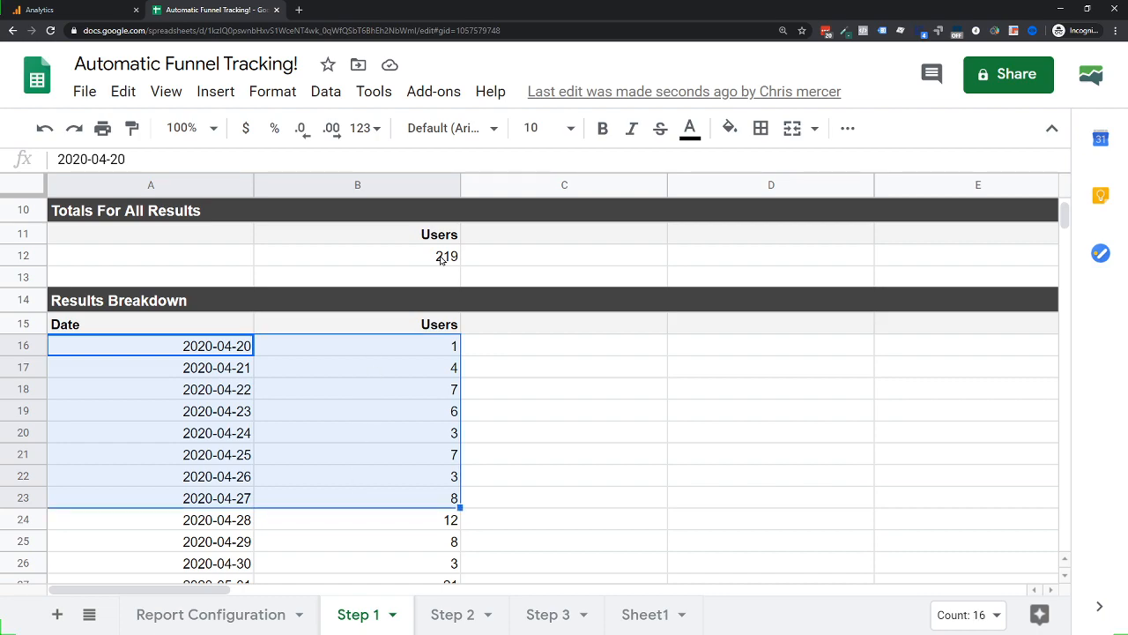
pyautogui.scroll(3, 416, 286)
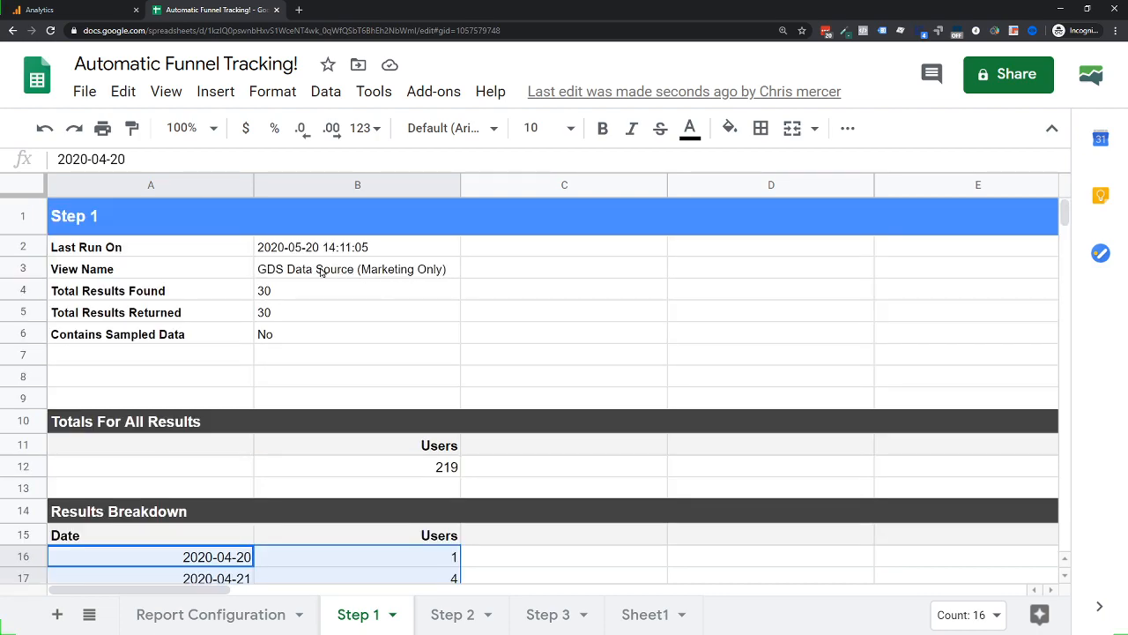
pyautogui.scroll(-2, 331, 403)
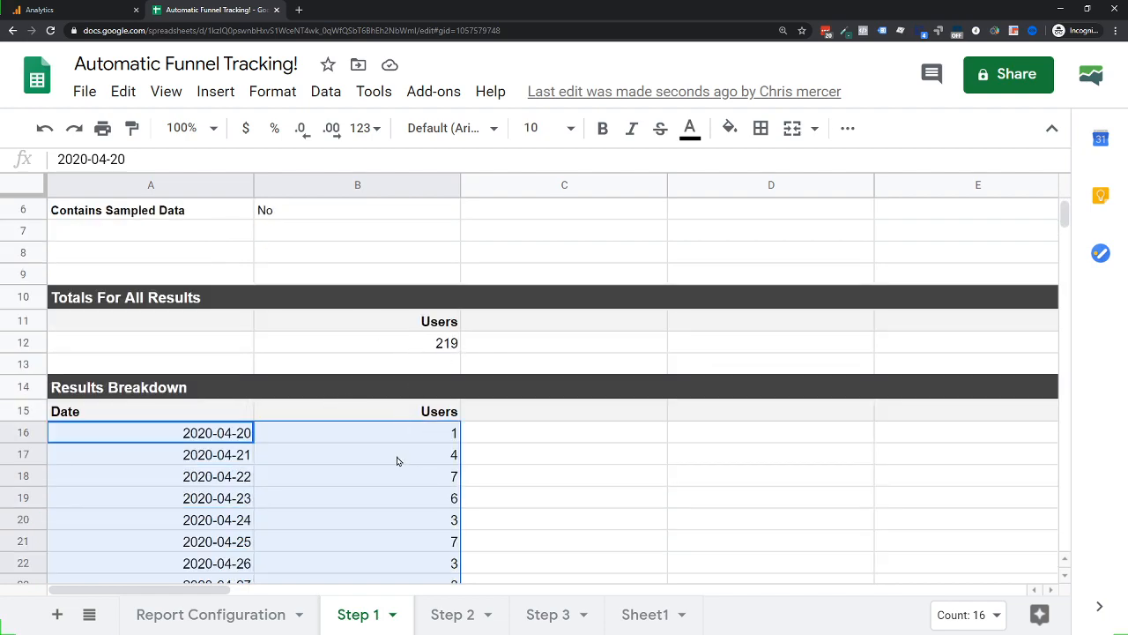
pyautogui.click(344, 434)
pyautogui.scroll(-6, 345, 436)
pyautogui.scroll(7, 344, 433)
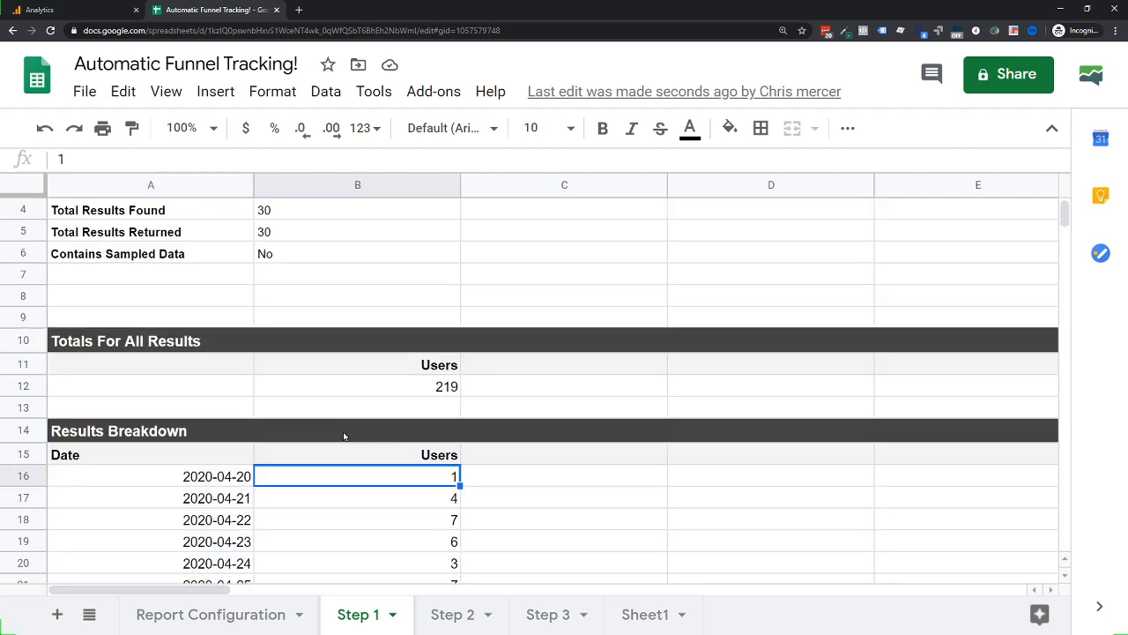
pyautogui.scroll(-1, 391, 468)
pyautogui.click(422, 349)
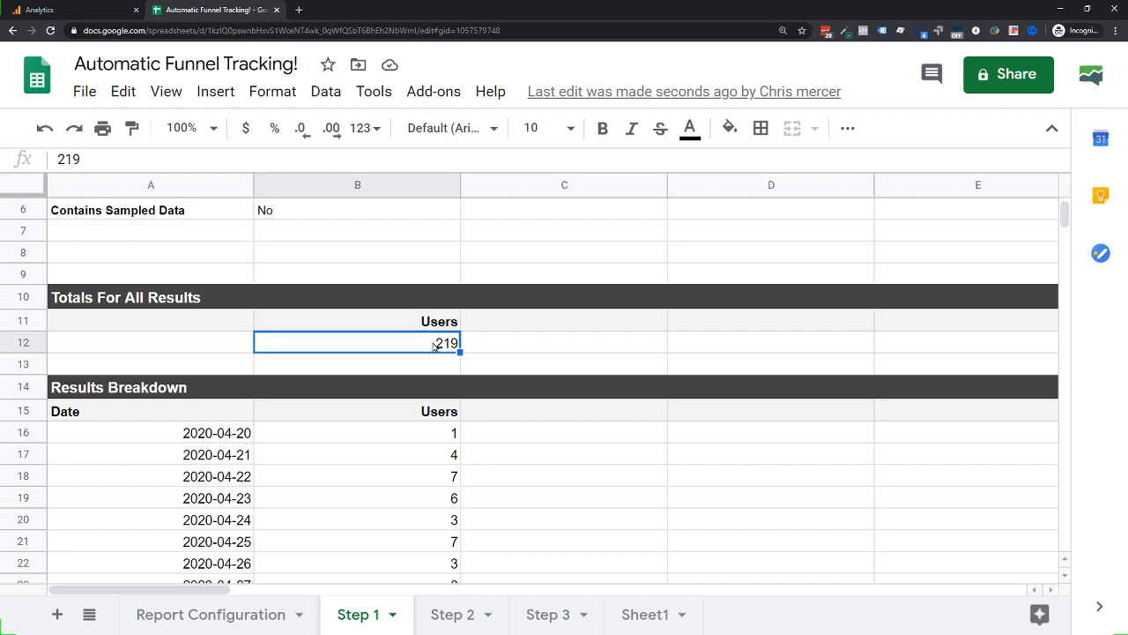
# Check the total users and daily breakdown on the Step 2 and Step 3 results sheets
pyautogui.click(453, 616)
pyautogui.scroll(-3, 458, 273)
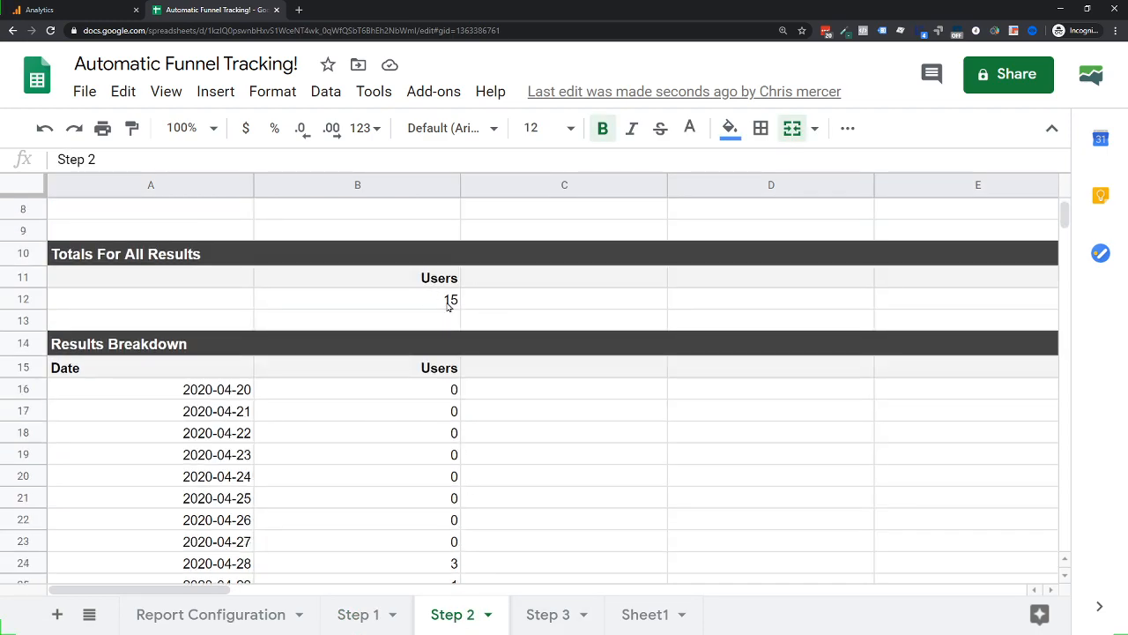
pyautogui.click(547, 614)
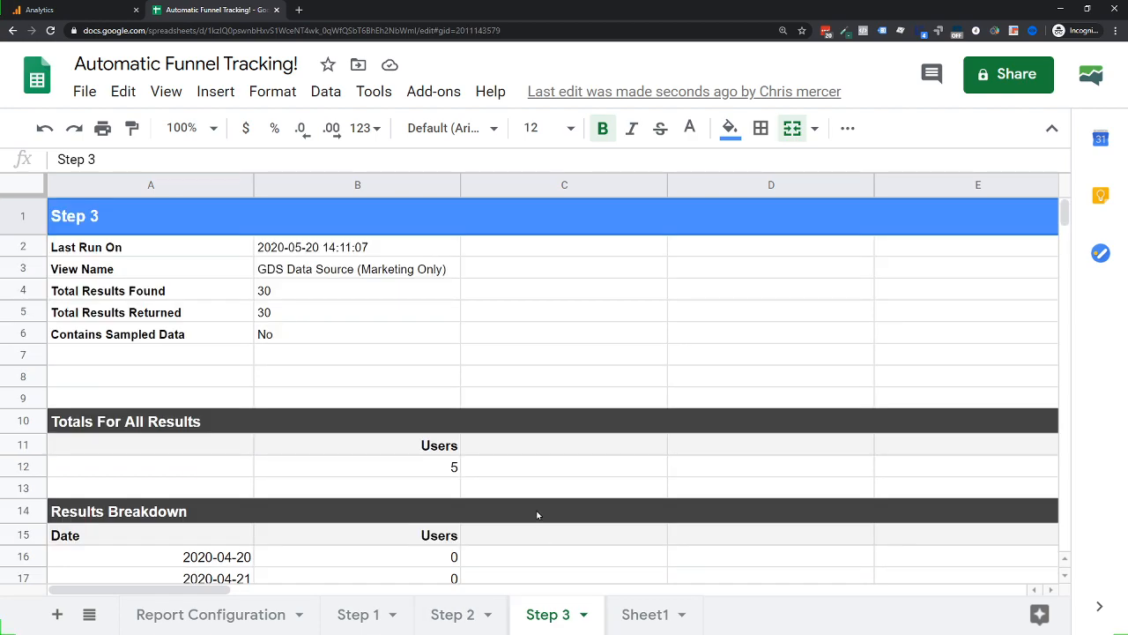
pyautogui.scroll(-2, 538, 511)
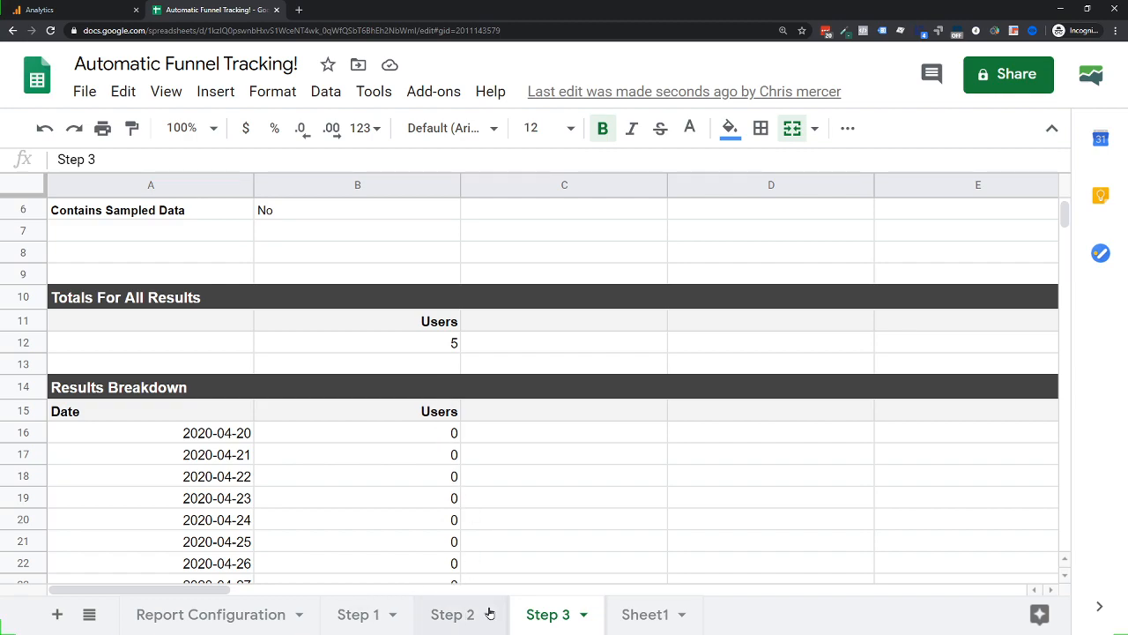
# On Sheet1, enter the headers Step 1, Step 2 and Step 3 in cells A1 to C1
pyautogui.click(682, 618)
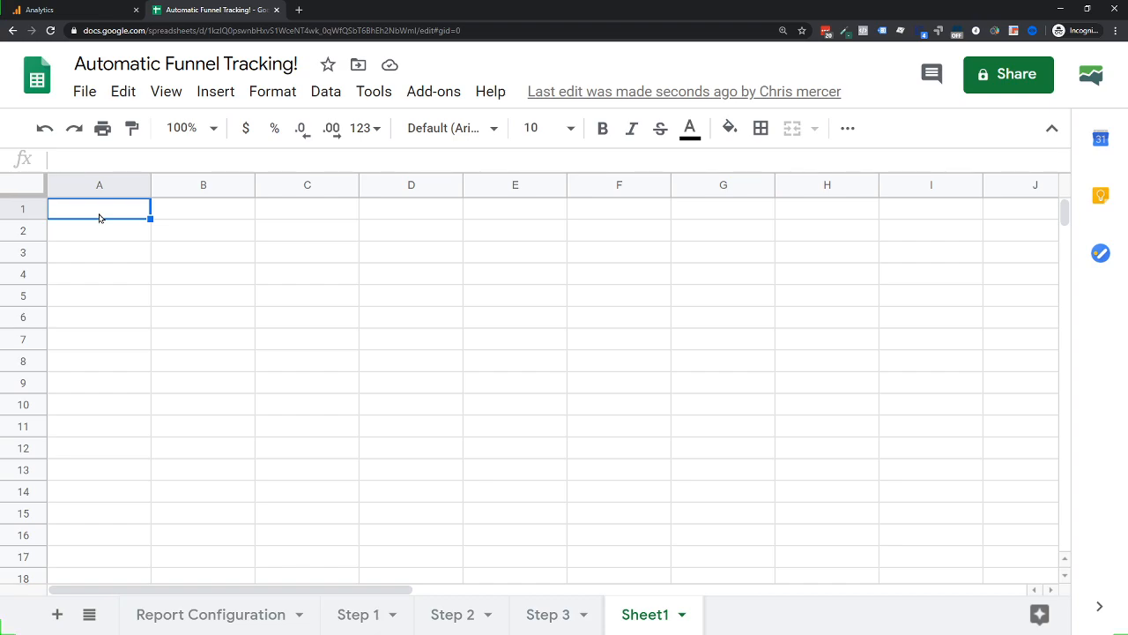
pyautogui.write('Step 1')
pyautogui.press('Tab')
pyautogui.write('S')
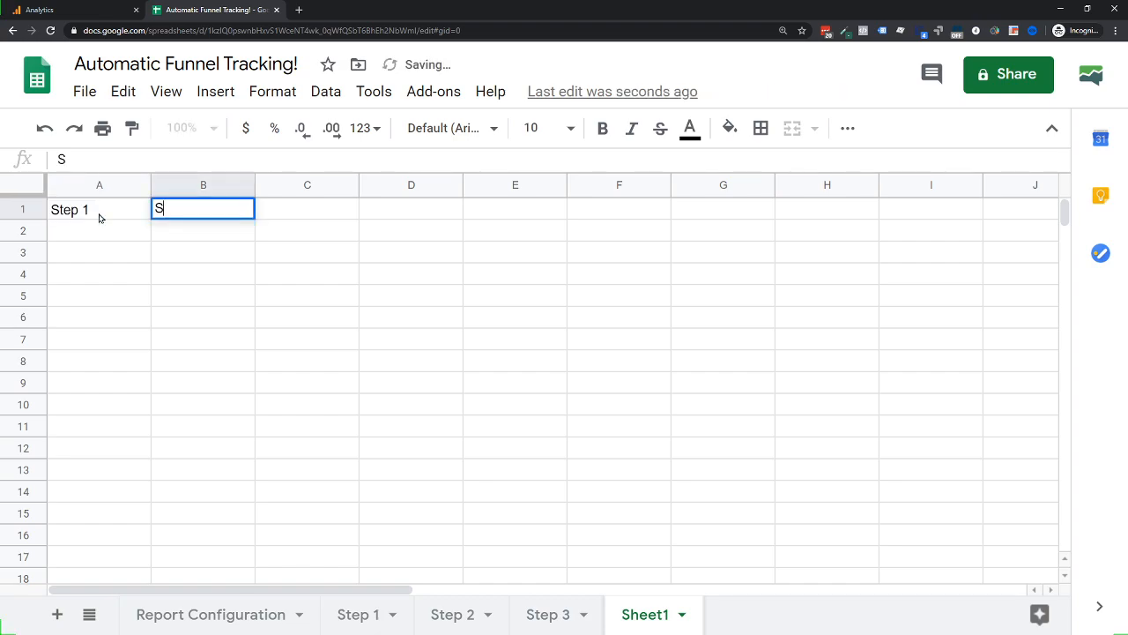
pyautogui.write('tep2')
pyautogui.press('BackSpace')
pyautogui.press('BackSpace')
pyautogui.press('BackSpace')
pyautogui.press('BackSpace')
pyautogui.press('BackSpace')
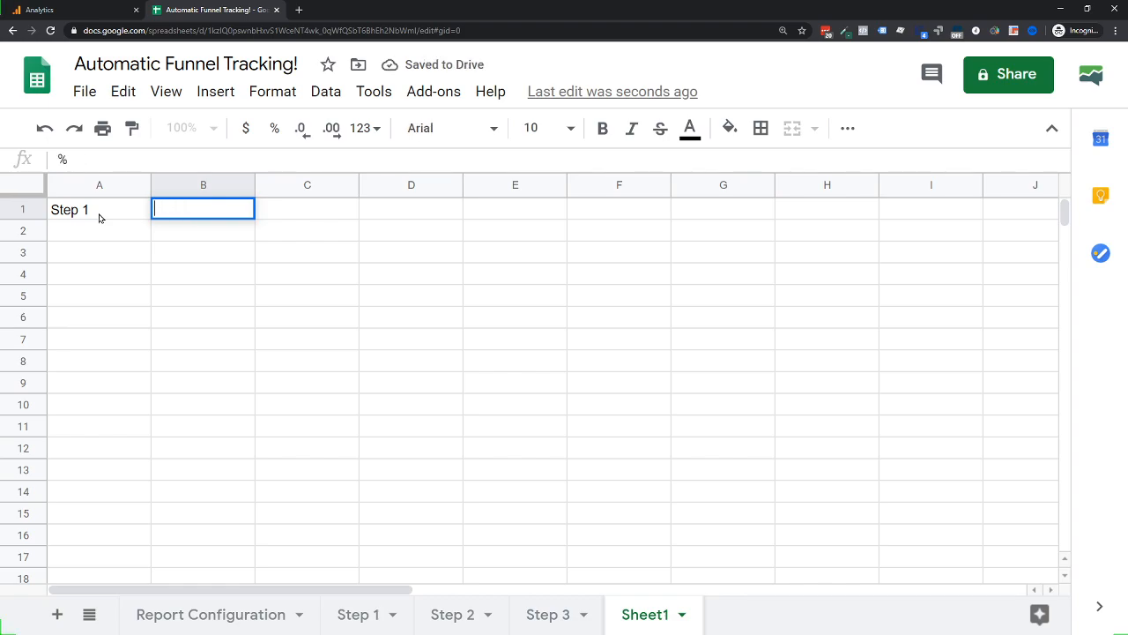
pyautogui.write('Step 2')
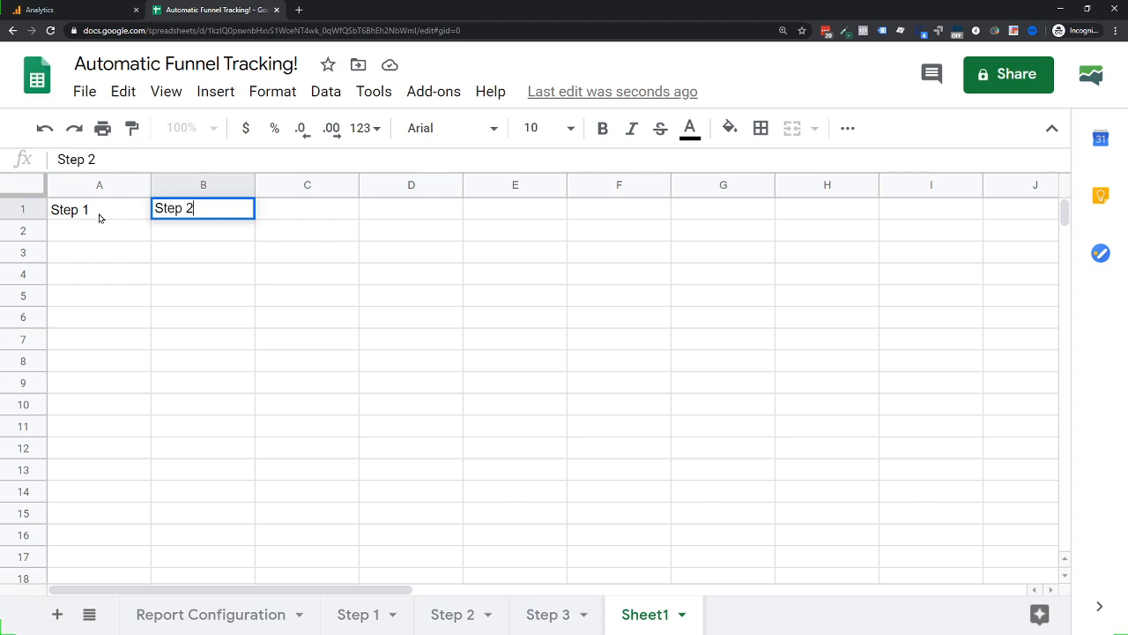
pyautogui.press('Tab')
pyautogui.write('Step 3')
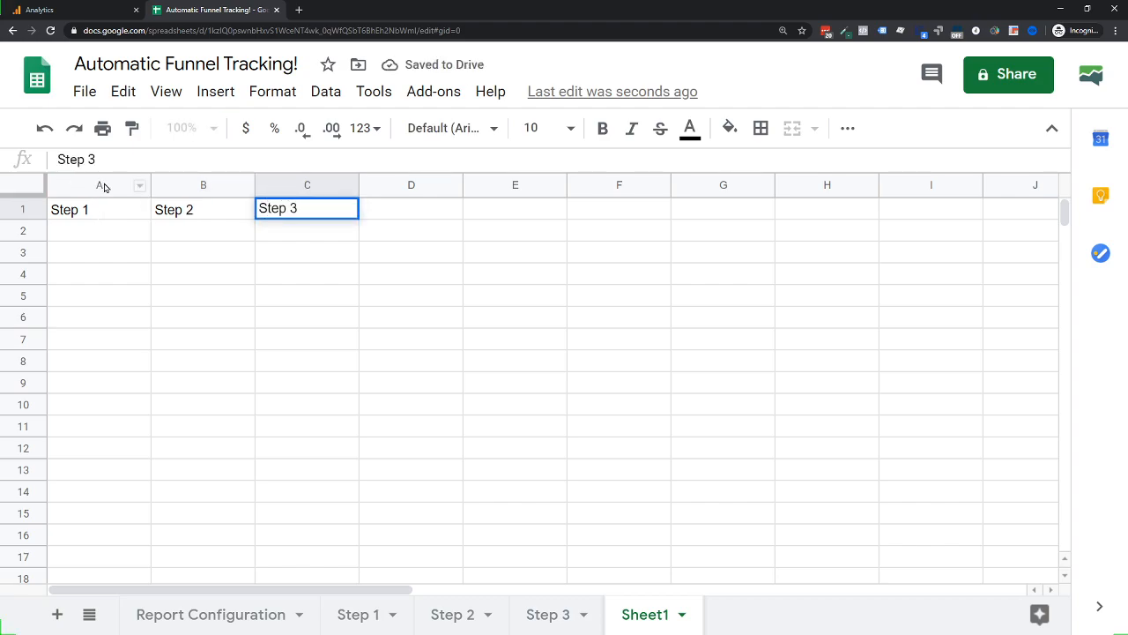
# Copy the three step headers one column over to B1:D1 and replace A1 with the header Date
pyautogui.click(96, 184)
pyautogui.moveTo(102, 211); pyautogui.dragTo(262, 213)
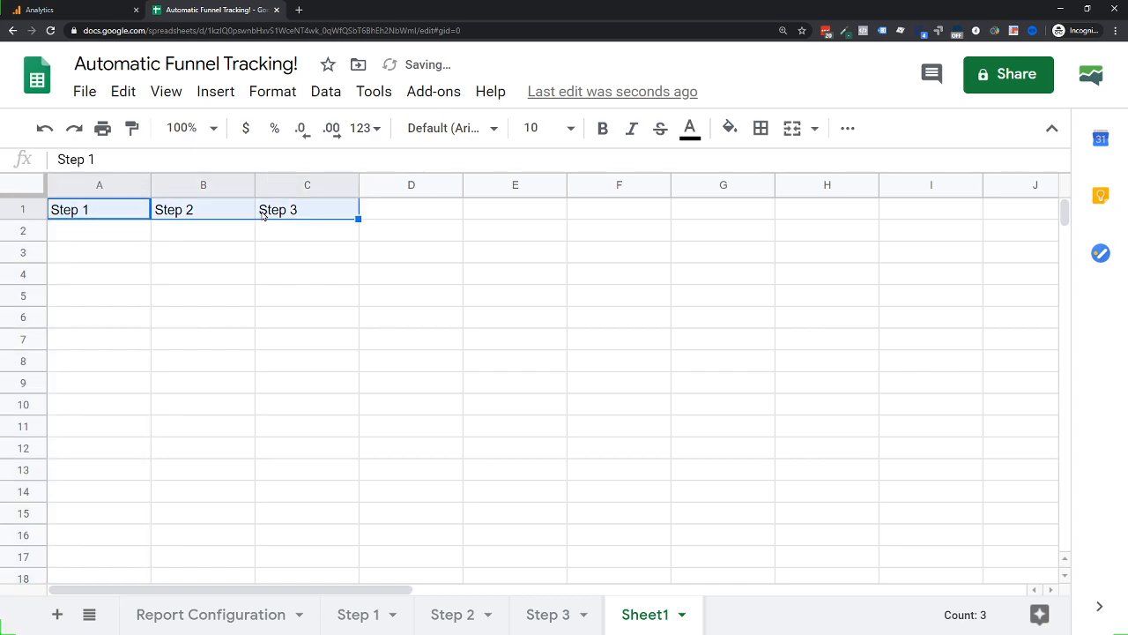
pyautogui.hotkey('ctrl', 'c')
pyautogui.click(208, 211)
pyautogui.hotkey('ctrl', 'v')
pyautogui.click(102, 213)
pyautogui.write('Date')
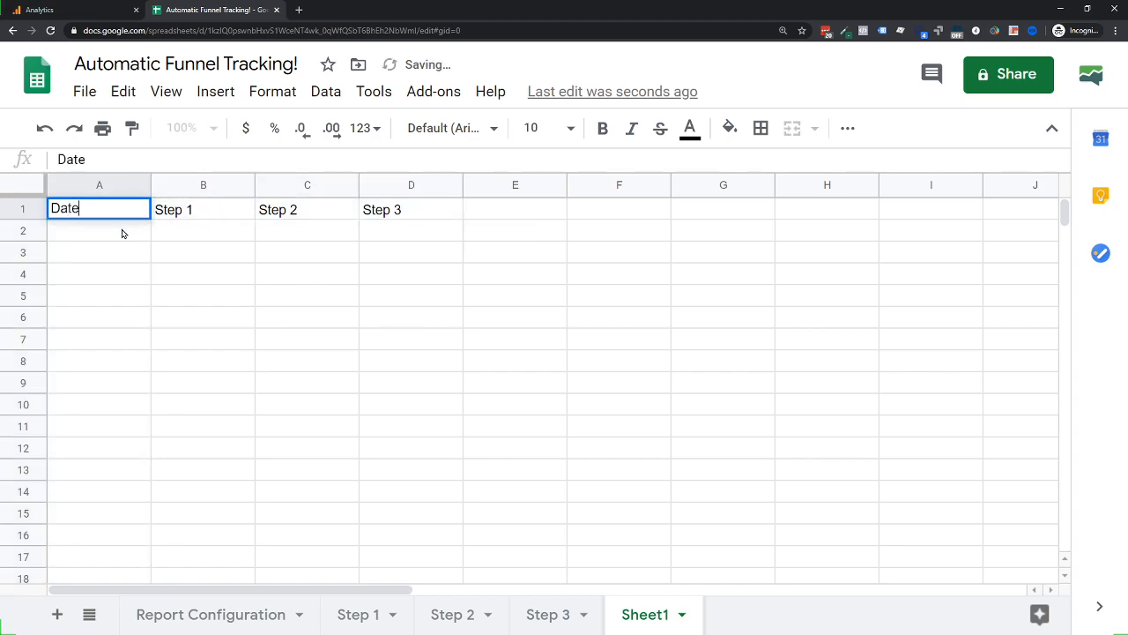
pyautogui.press('Return')
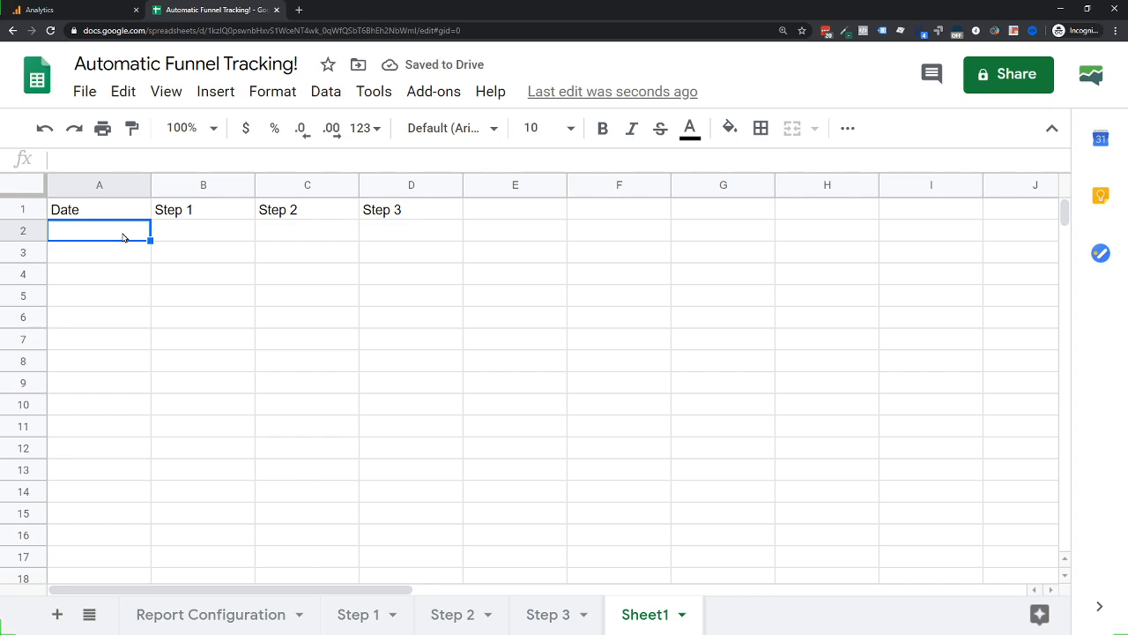
# Link cell A2 to the first date in the Step 1 results breakdown with ='Step 1'!A16
pyautogui.write('=')
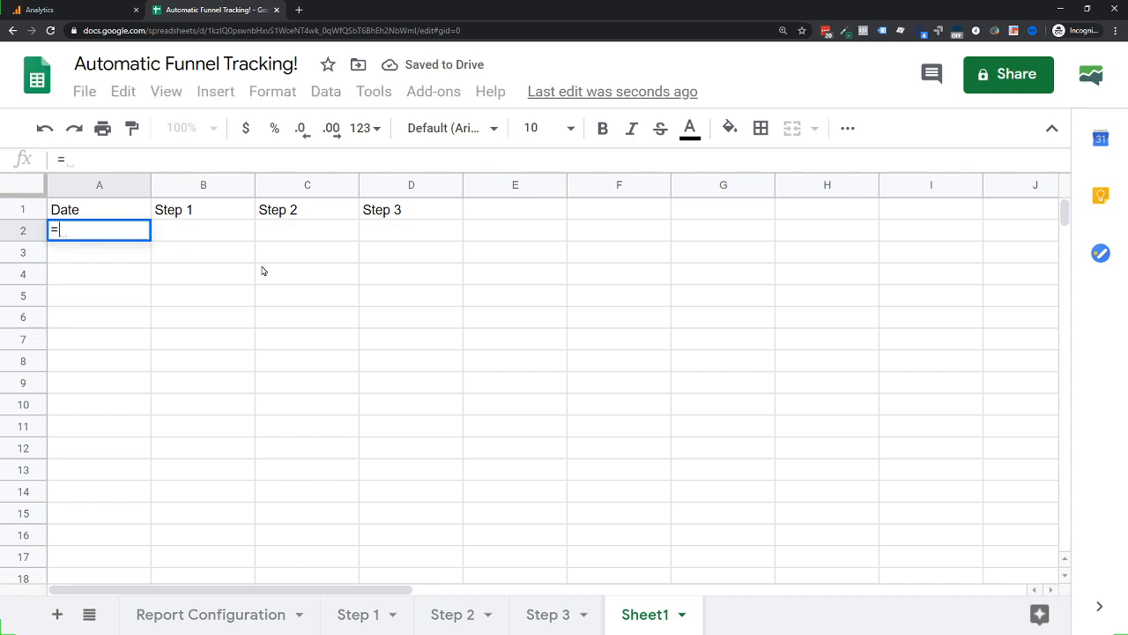
pyautogui.click(359, 615)
pyautogui.click(183, 436)
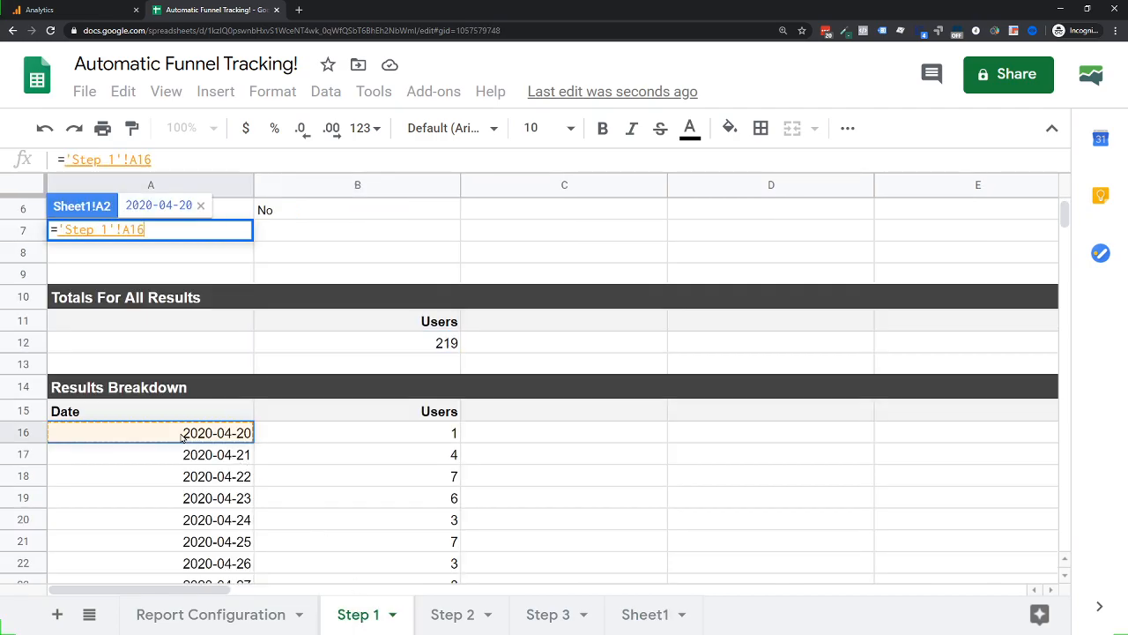
pyautogui.press('Return')
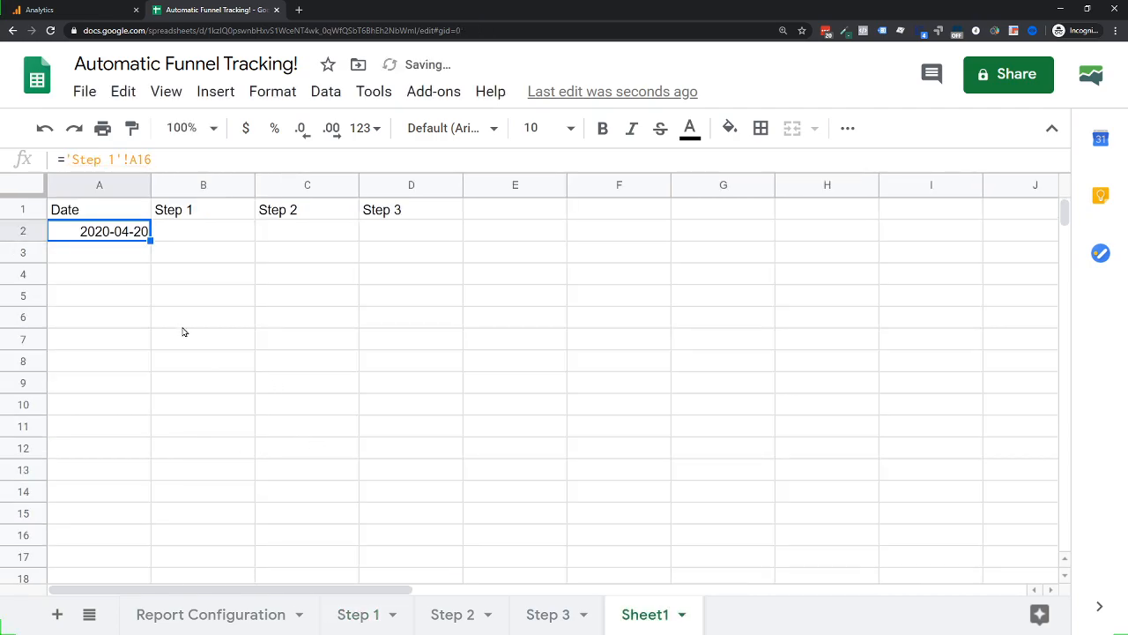
# Link cell B2 to the first daily user count of the Step 1 report with ='Step 1'!B16
pyautogui.click(182, 220)
pyautogui.click(189, 236)
pyautogui.write('=')
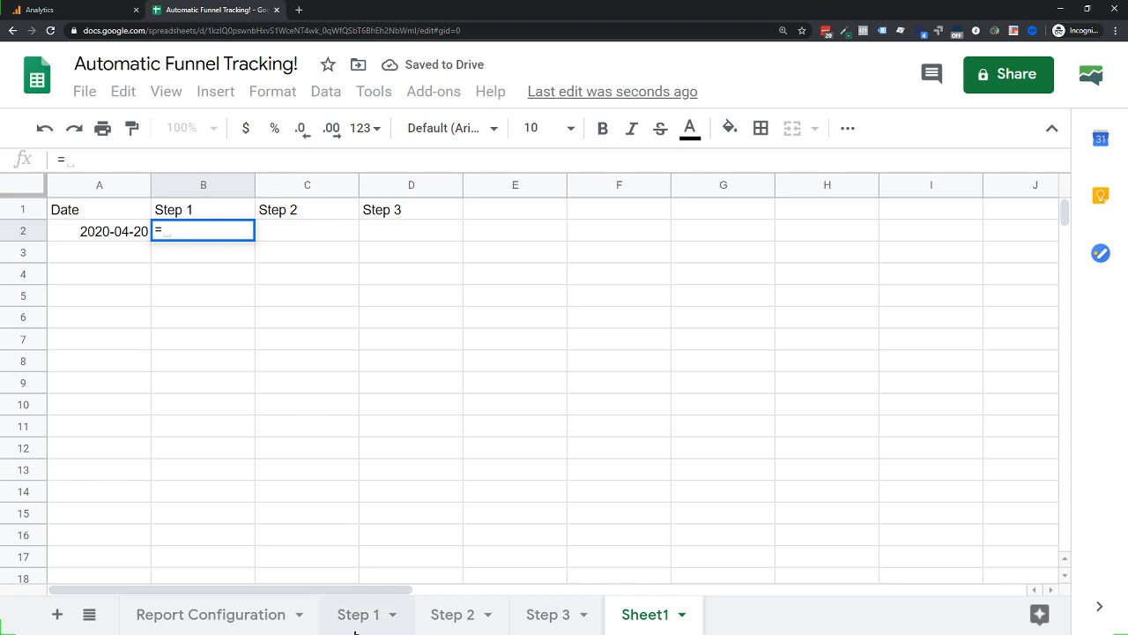
pyautogui.click(357, 615)
pyautogui.click(352, 435)
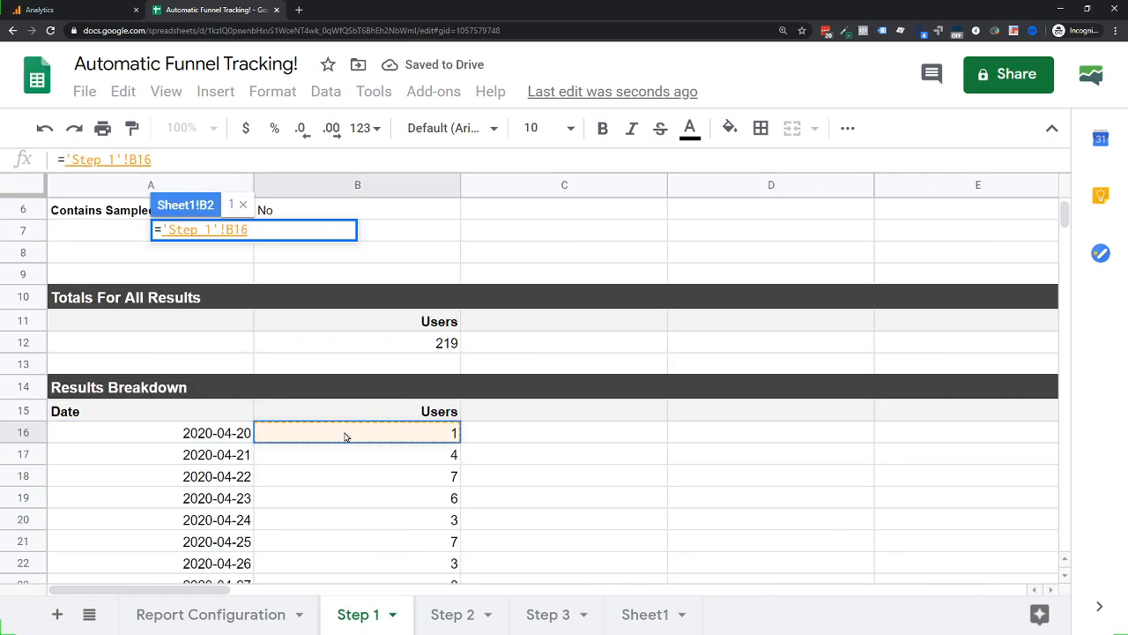
pyautogui.press('Return')
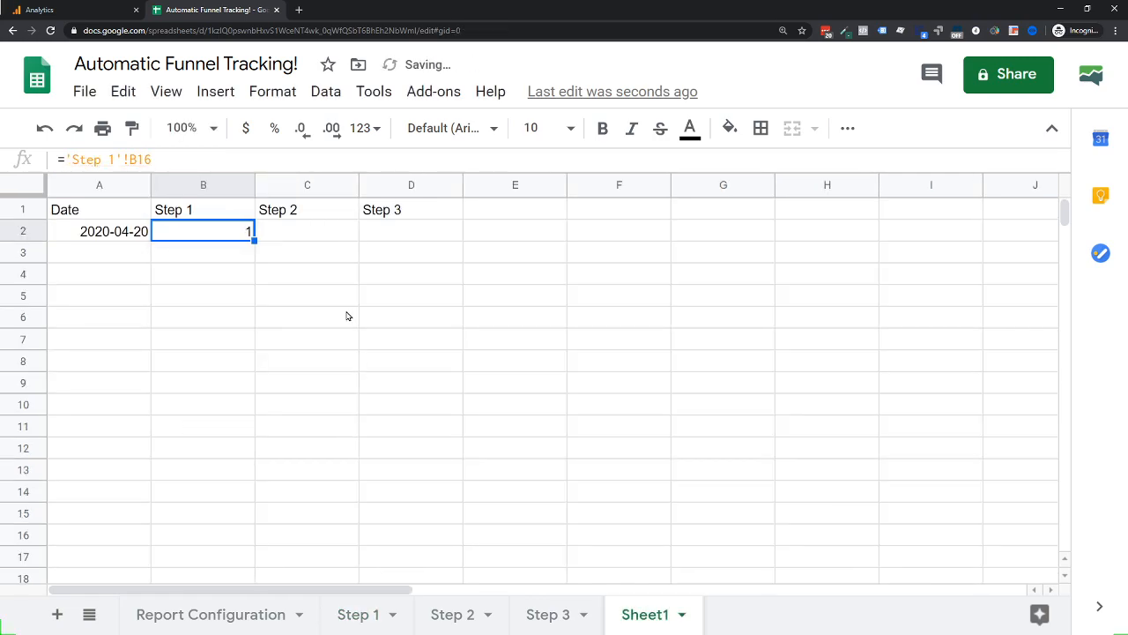
# Link cell C2 to the first daily user count of the Step 2 report with ='Step 2'!B16
pyautogui.click(298, 228)
pyautogui.write('=')
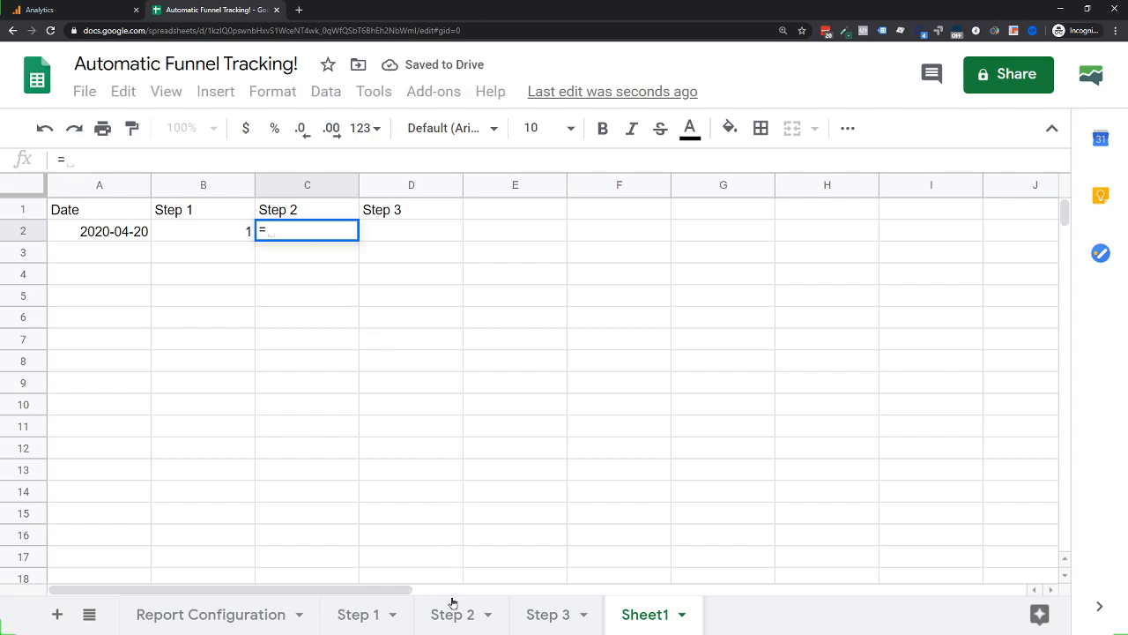
pyautogui.click(453, 604)
pyautogui.click(398, 396)
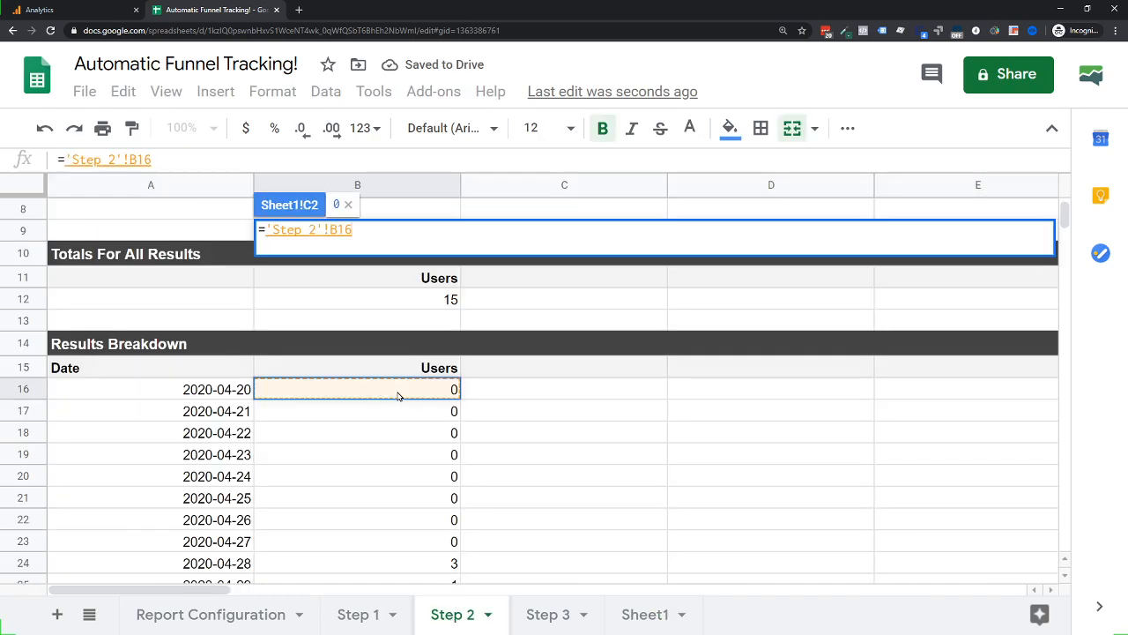
pyautogui.press('Return')
# Link cell D2 to the first daily user count of the Step 3 report with ='Step 3'!B16
pyautogui.click(397, 239)
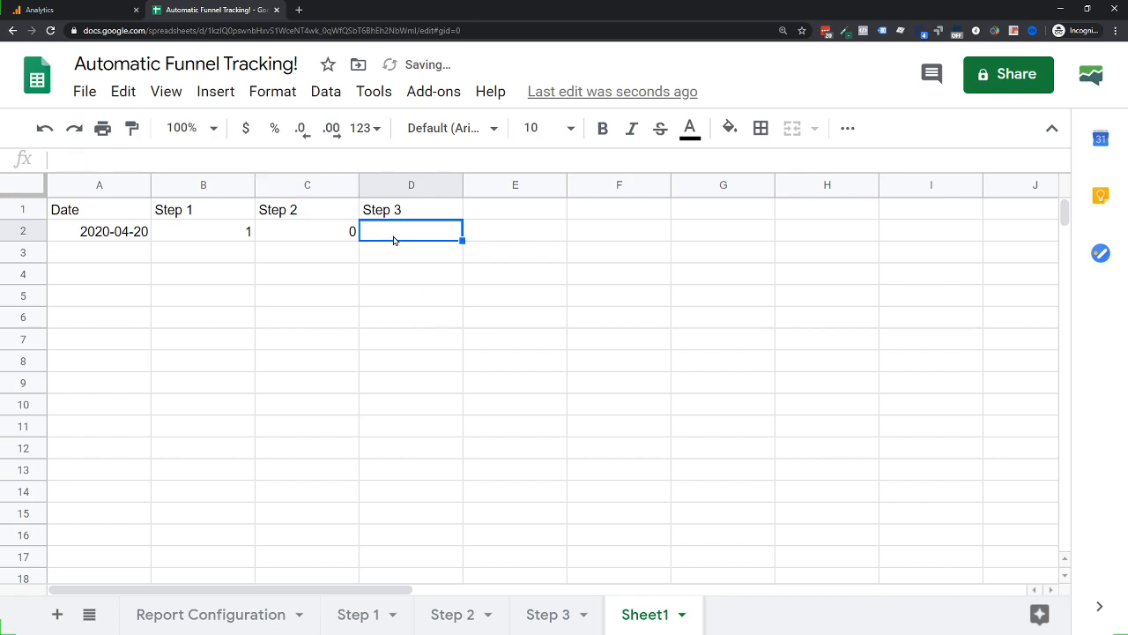
pyautogui.write('=')
pyautogui.click(547, 617)
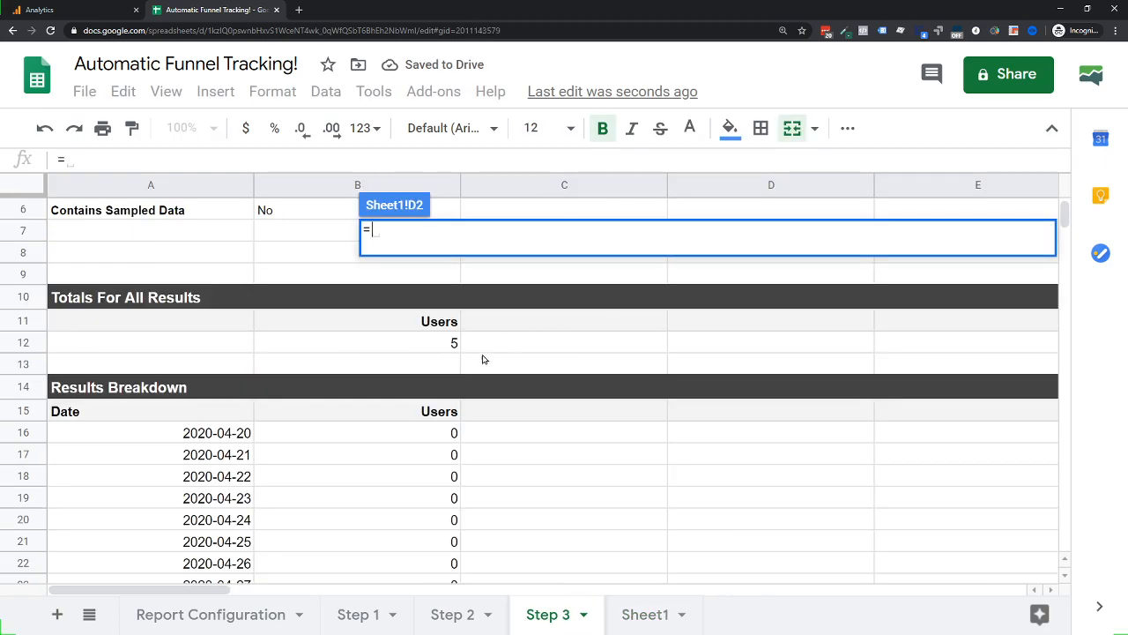
pyautogui.click(437, 439)
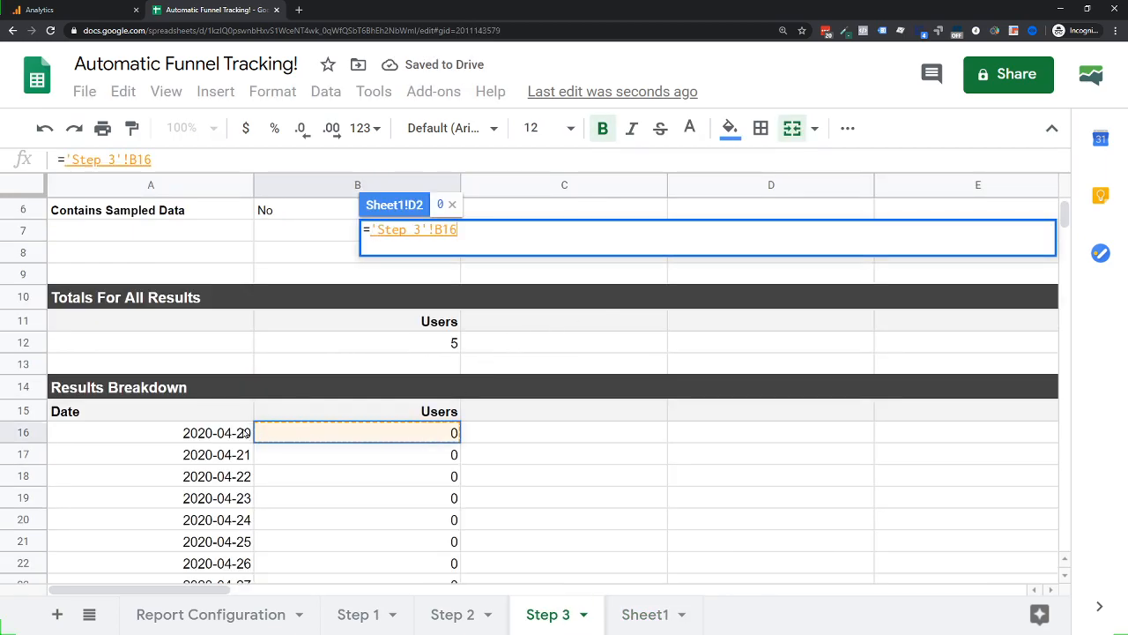
pyautogui.press('Return')
# Fill the linked formulas in A2:D2 down the rows below to bring in the remaining dates and user counts
pyautogui.moveTo(123, 234); pyautogui.dragTo(377, 239)
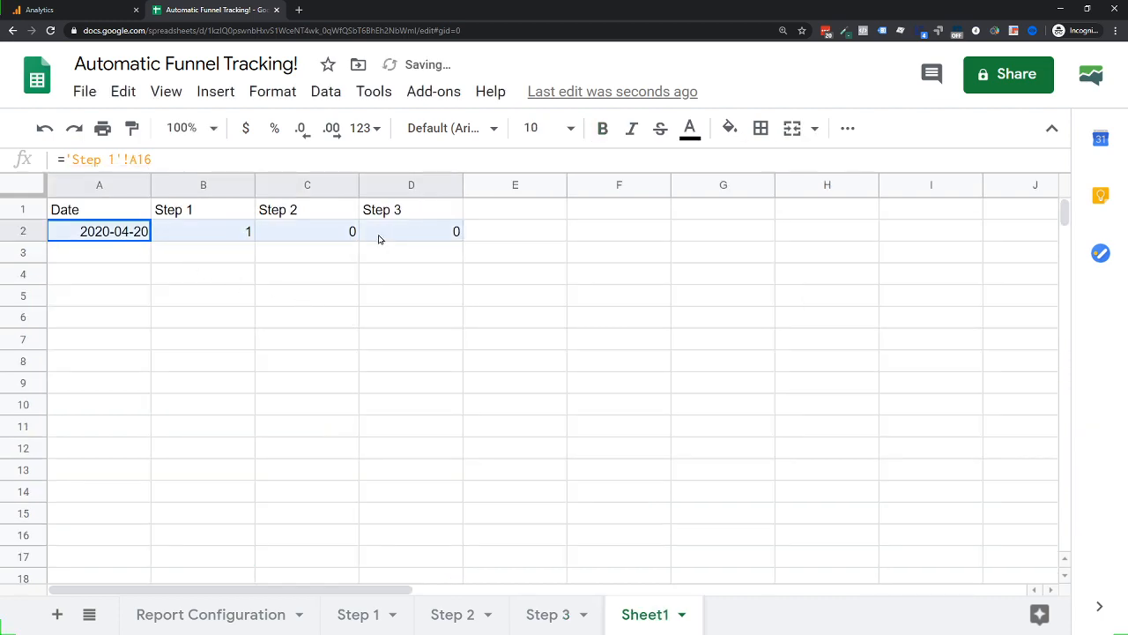
pyautogui.moveTo(462, 240); pyautogui.dragTo(462, 569)
pyautogui.scroll(10, 424, 389)
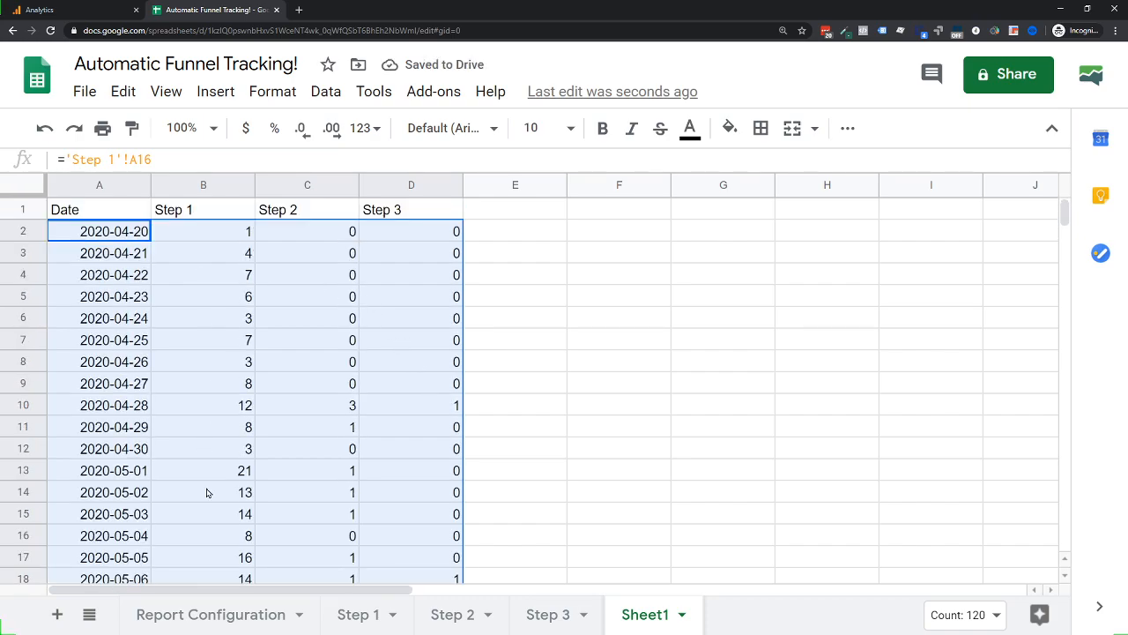
# Add a Conversion Rate header in E1 and calculate the first day's rate in E2 with =sum(D2/B2)
pyautogui.click(510, 207)
pyautogui.write('Conversion Rate')
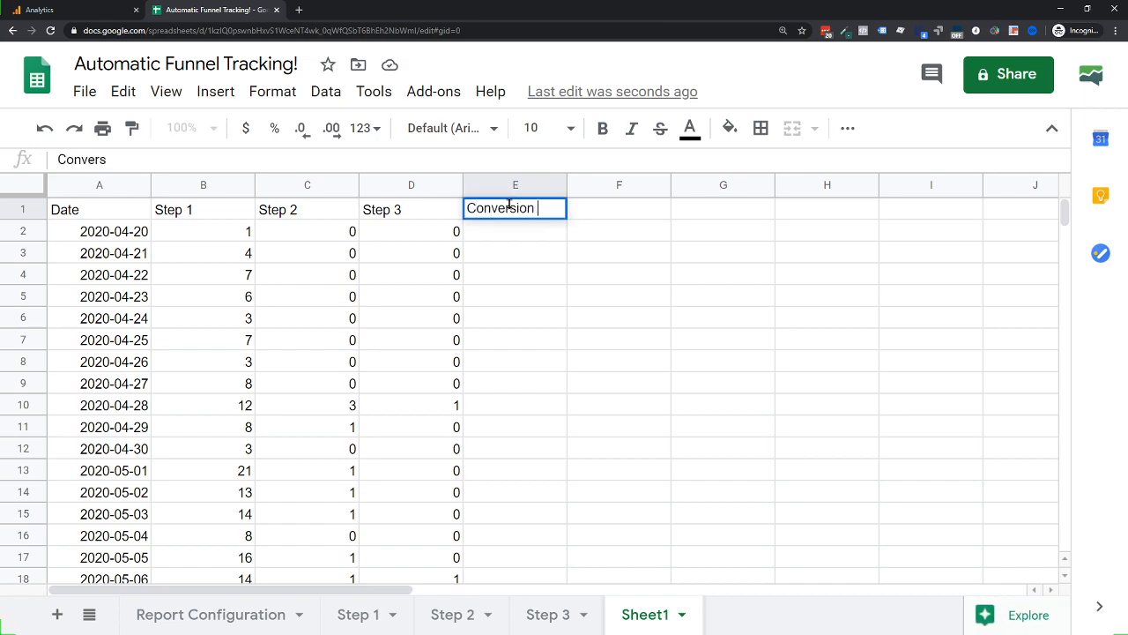
pyautogui.press('Return')
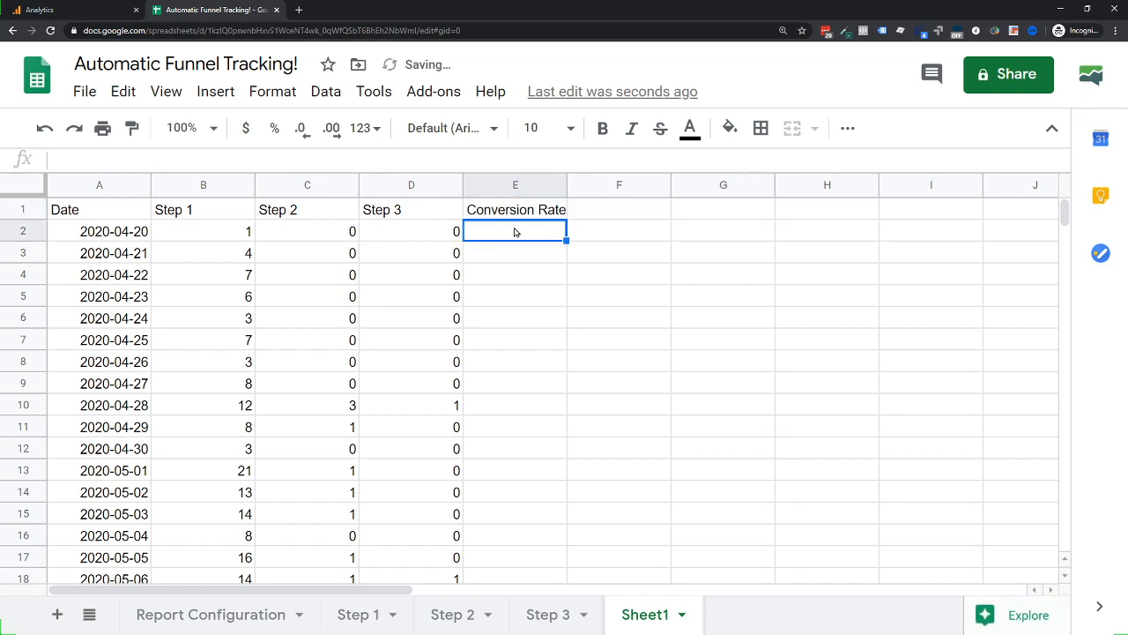
pyautogui.write('=sum(')
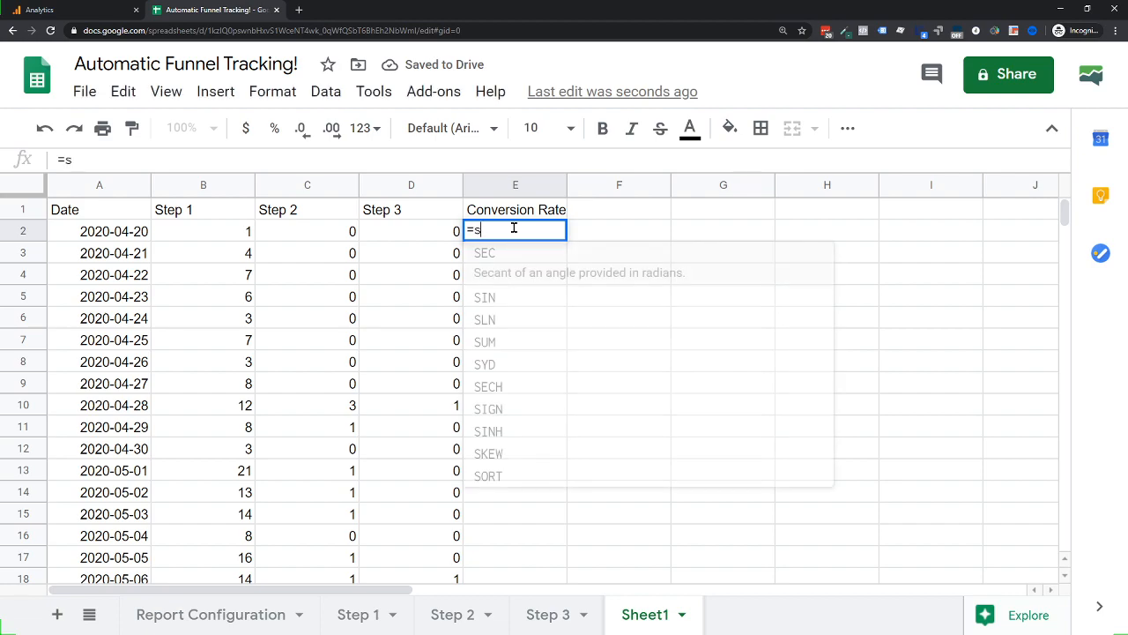
pyautogui.click(404, 243)
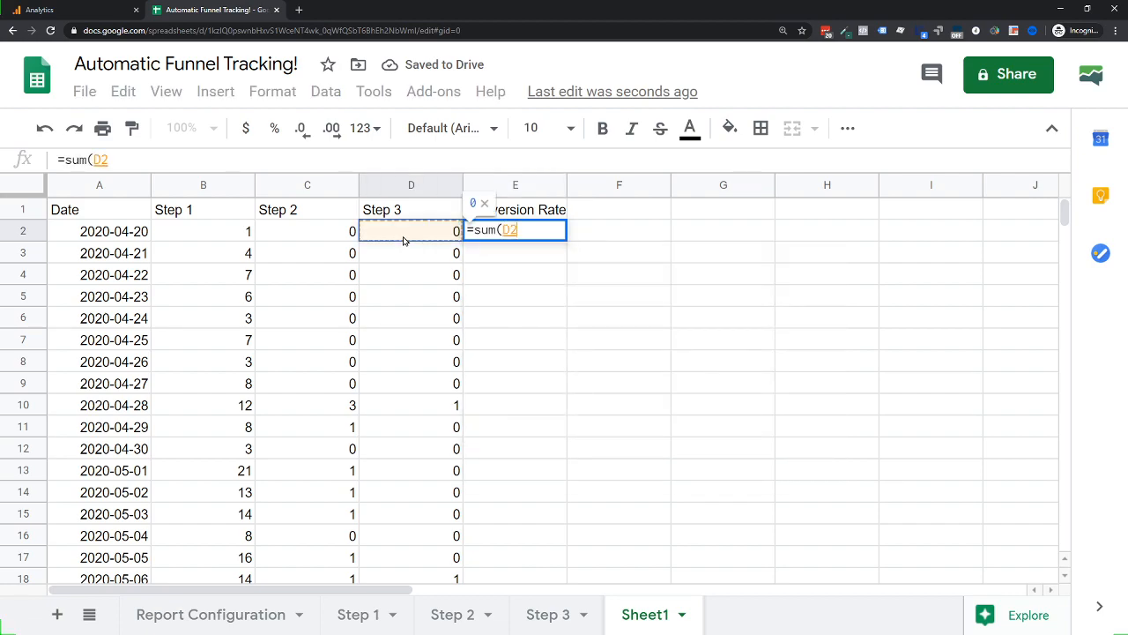
pyautogui.write('/')
pyautogui.click(243, 234)
pyautogui.write(')')
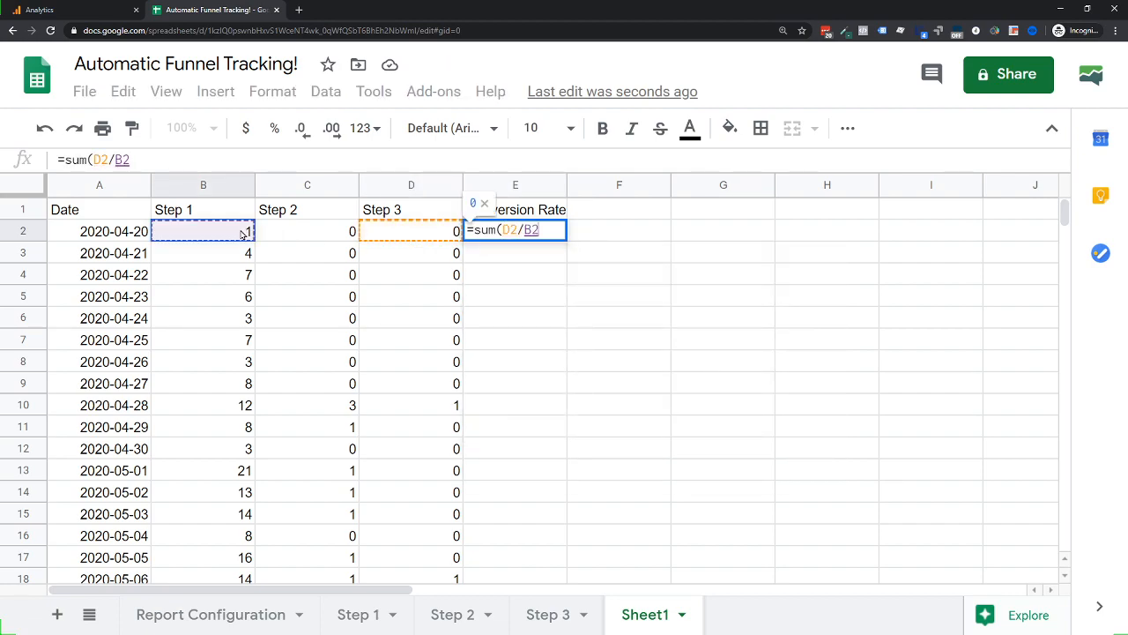
pyautogui.press('Return')
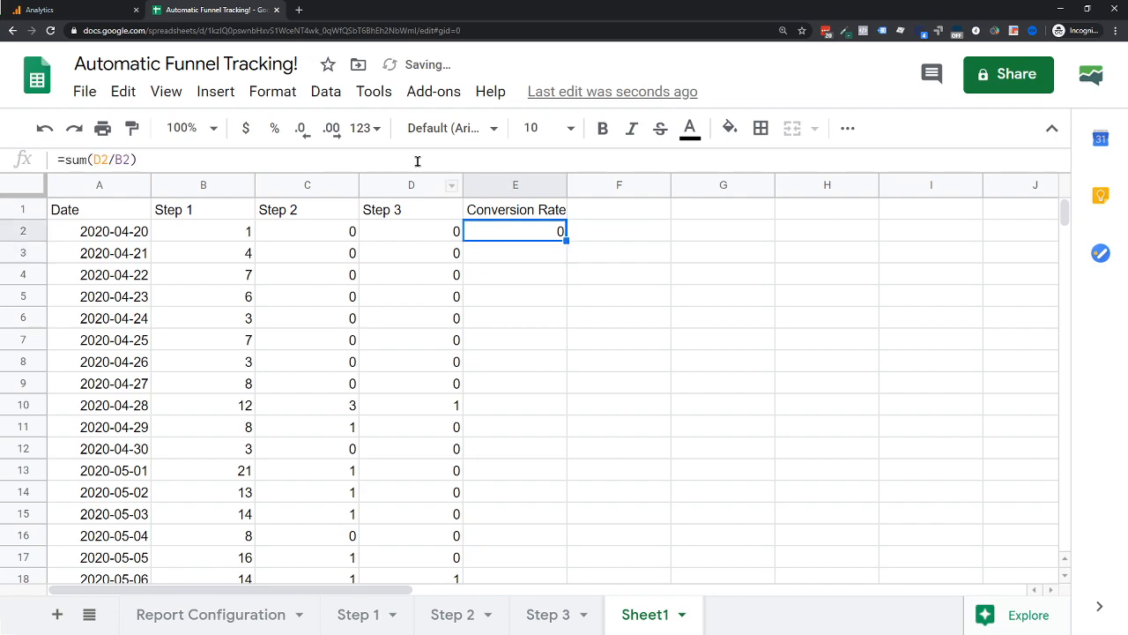
# Format the conversion rate in E2 as a percentage and fill it down alongside all dates
pyautogui.click(275, 129)
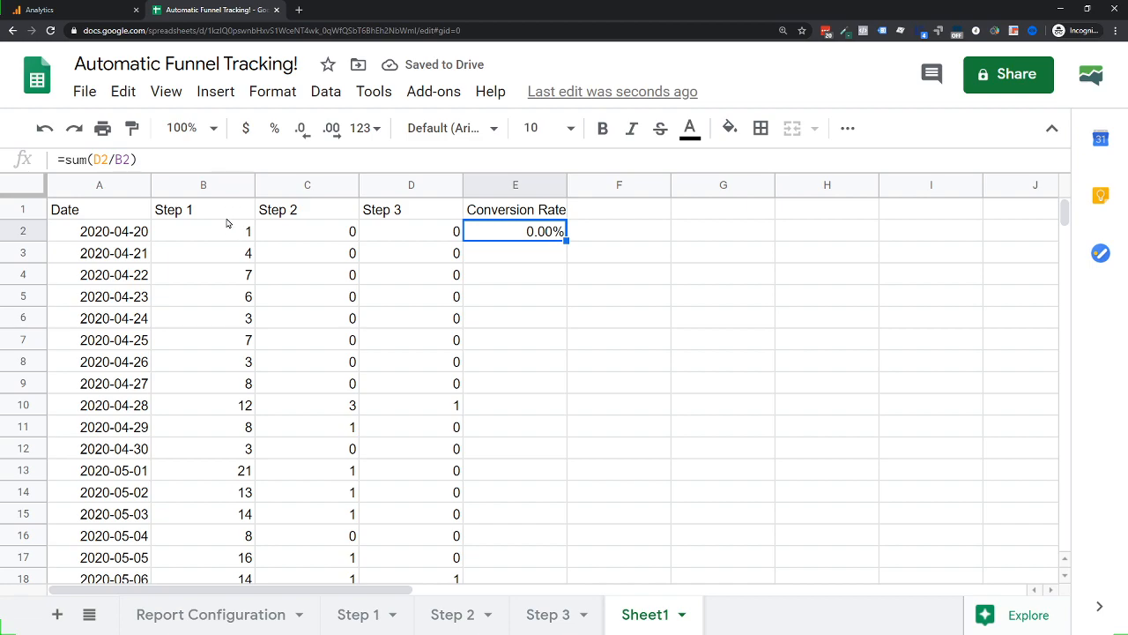
pyautogui.moveTo(567, 238); pyautogui.dragTo(569, 568)
pyautogui.scroll(3, 561, 386)
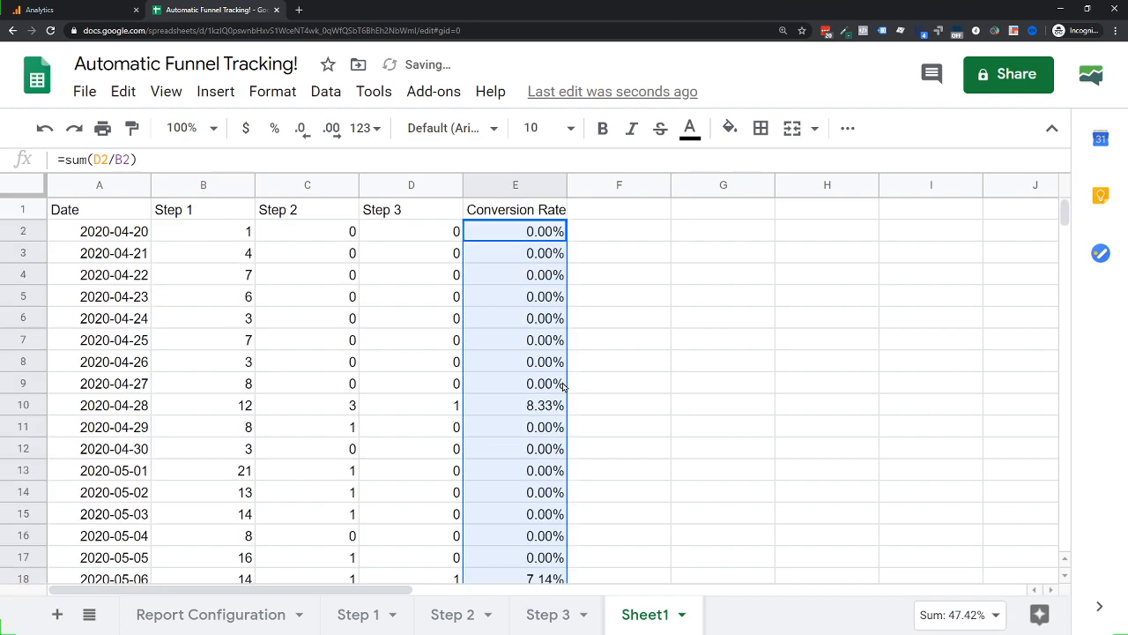
# Examine the daily conversion rates in column E, checking the formulas on the days with conversions
pyautogui.scroll(-1, 561, 385)
pyautogui.click(539, 349)
pyautogui.click(539, 363)
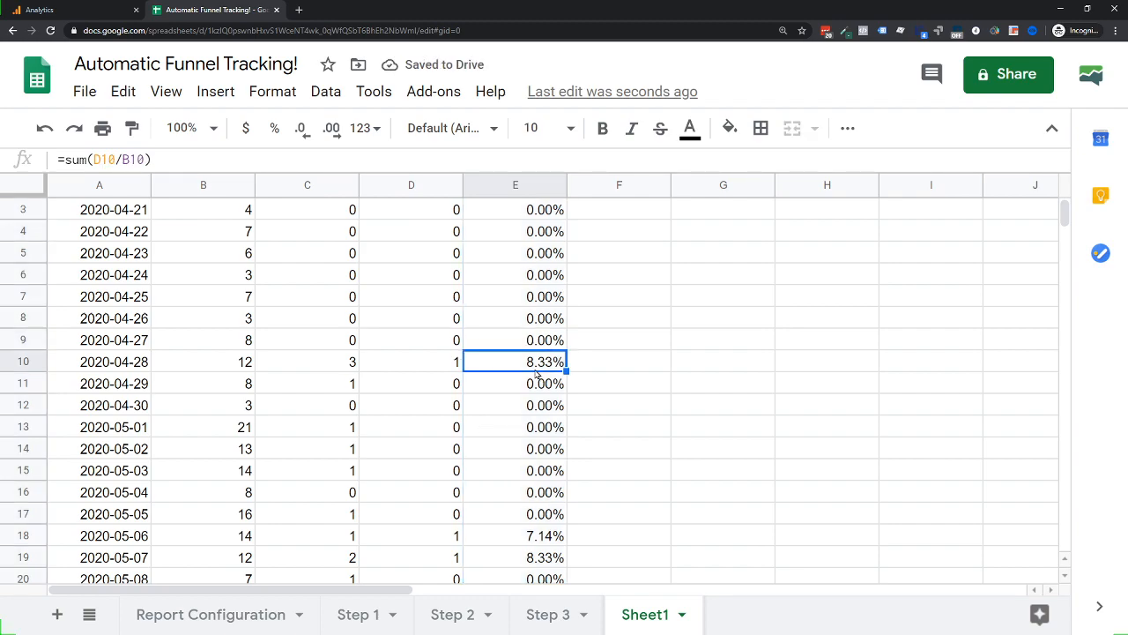
pyautogui.scroll(-3, 546, 372)
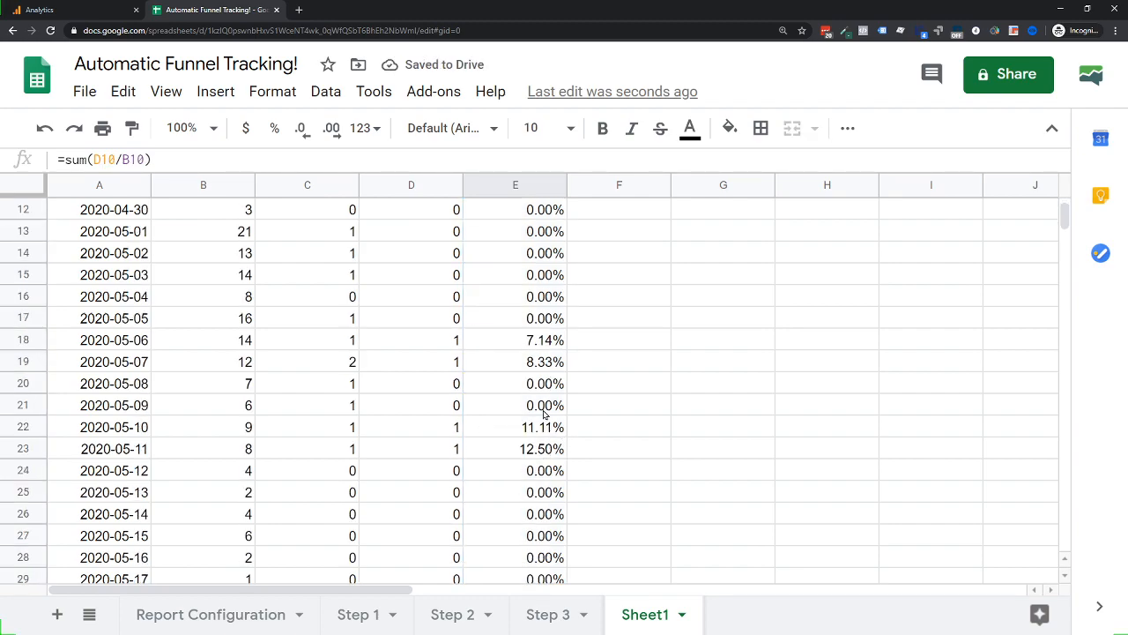
pyautogui.click(532, 340)
pyautogui.click(535, 425)
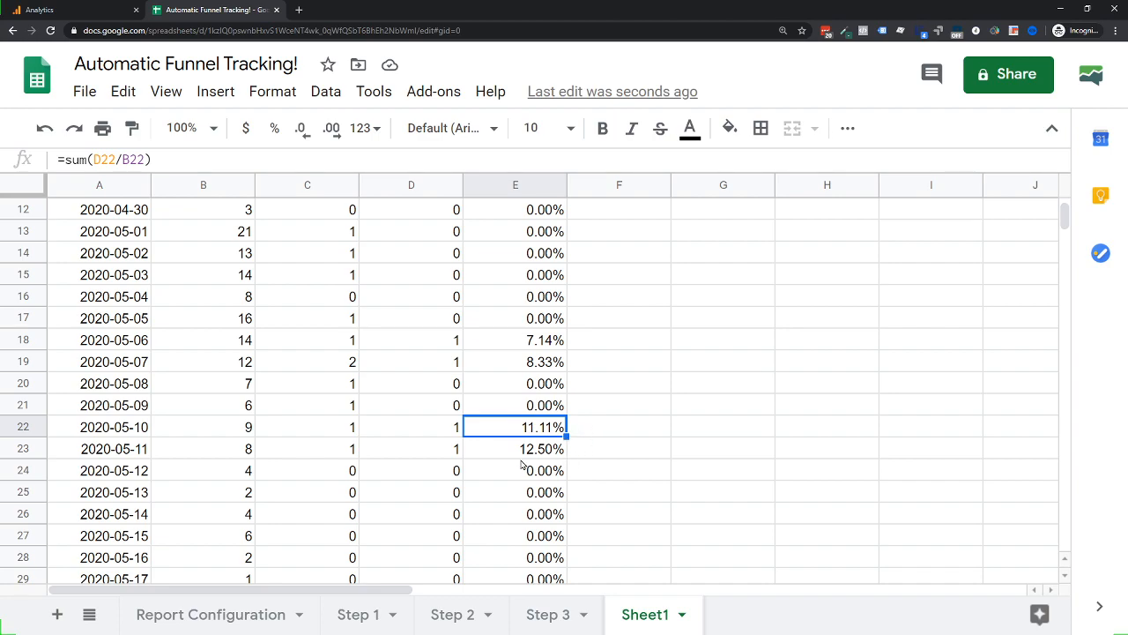
pyautogui.click(524, 452)
pyautogui.scroll(4, 514, 340)
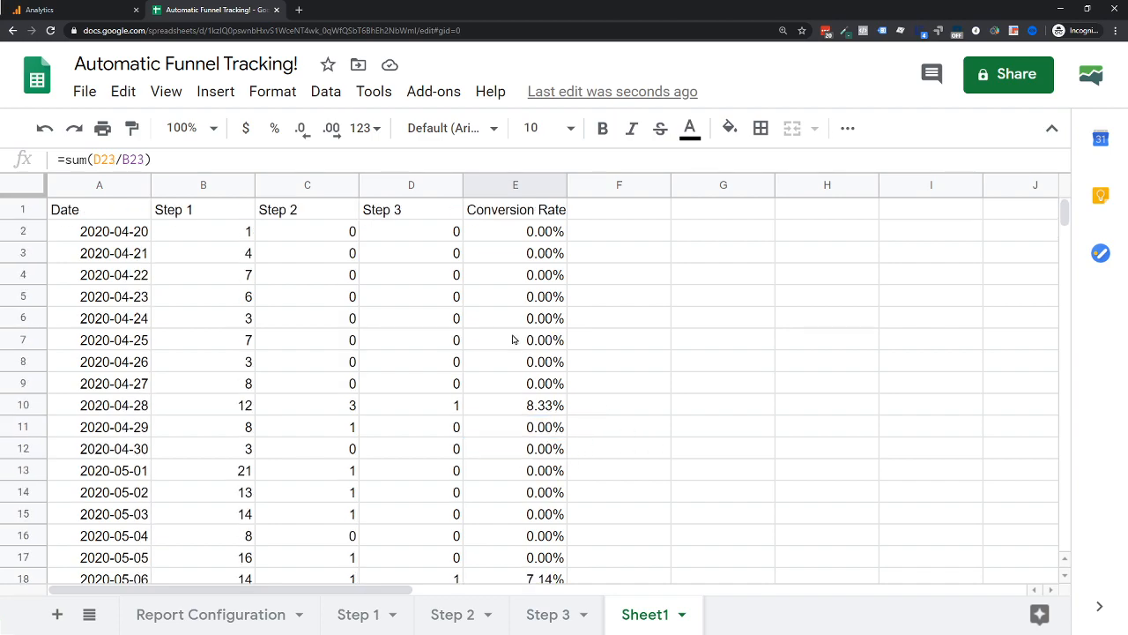
# Insert a row above the first date in row 2 and label cell A2 "Totals:"
pyautogui.click(22, 231)
pyautogui.rightClick(23, 231)
pyautogui.click(100, 274)
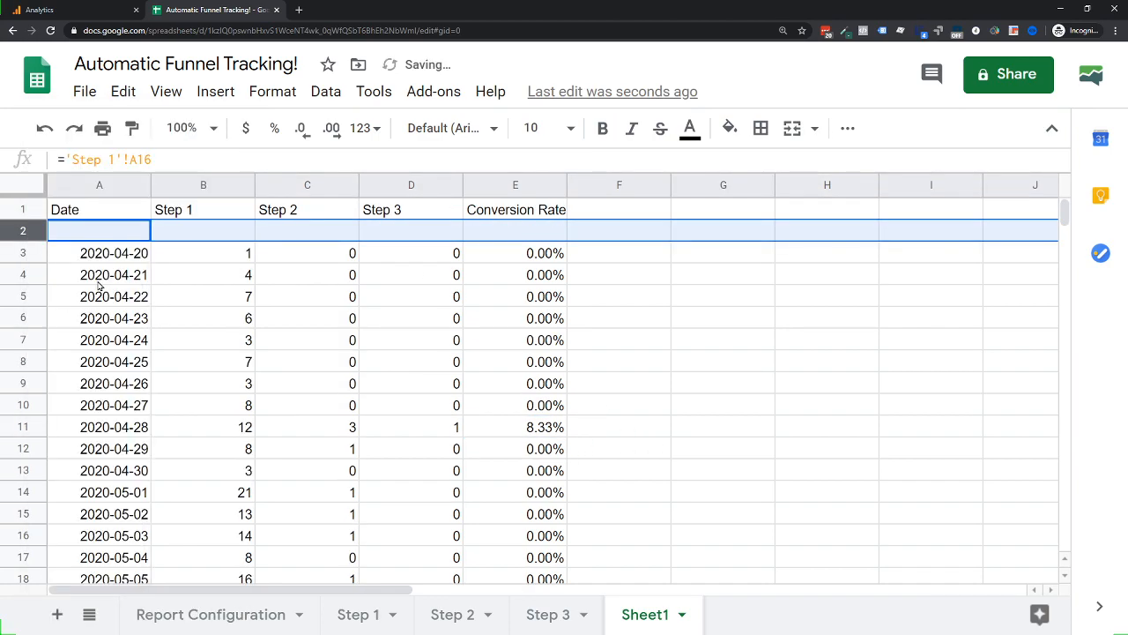
pyautogui.click(86, 238)
pyautogui.write('Tota')
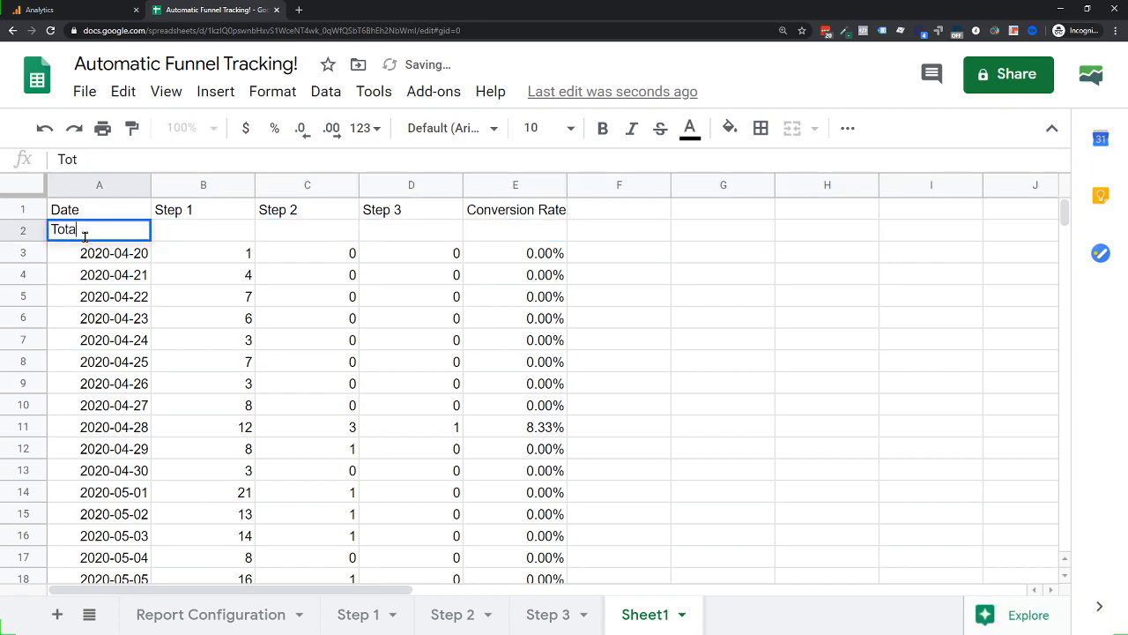
pyautogui.write('slls:')
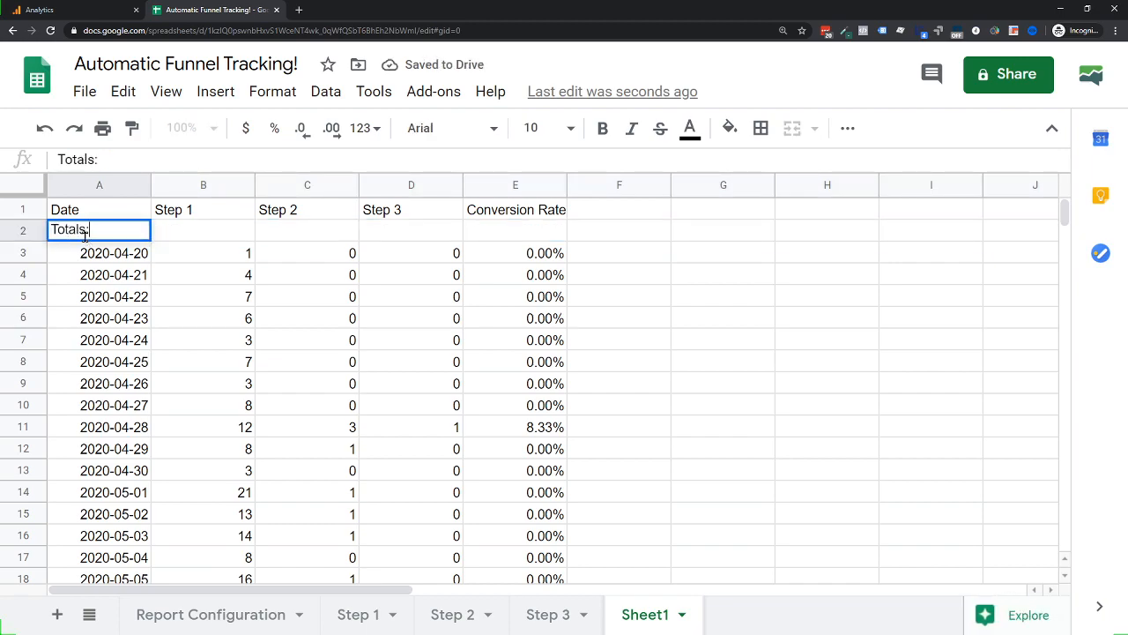
# Total the Step 1 users in B2 with a sum of B3:B42, leaving room for extra rows below the last date
pyautogui.press('Tab')
pyautogui.write('=sum(')
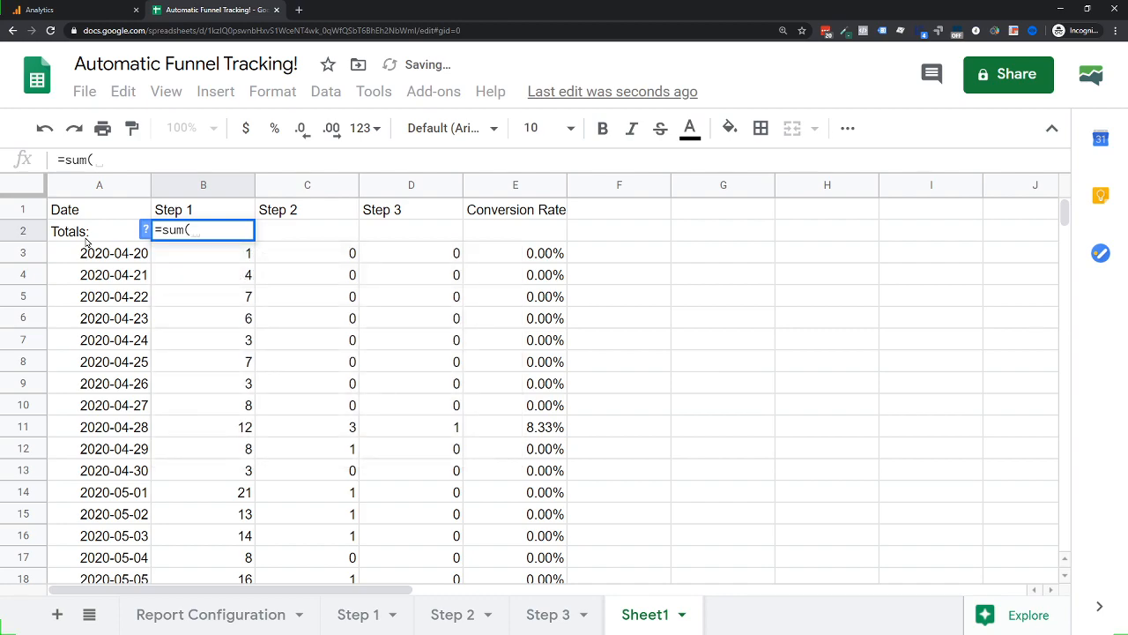
pyautogui.moveTo(184, 258); pyautogui.dragTo(198, 629)
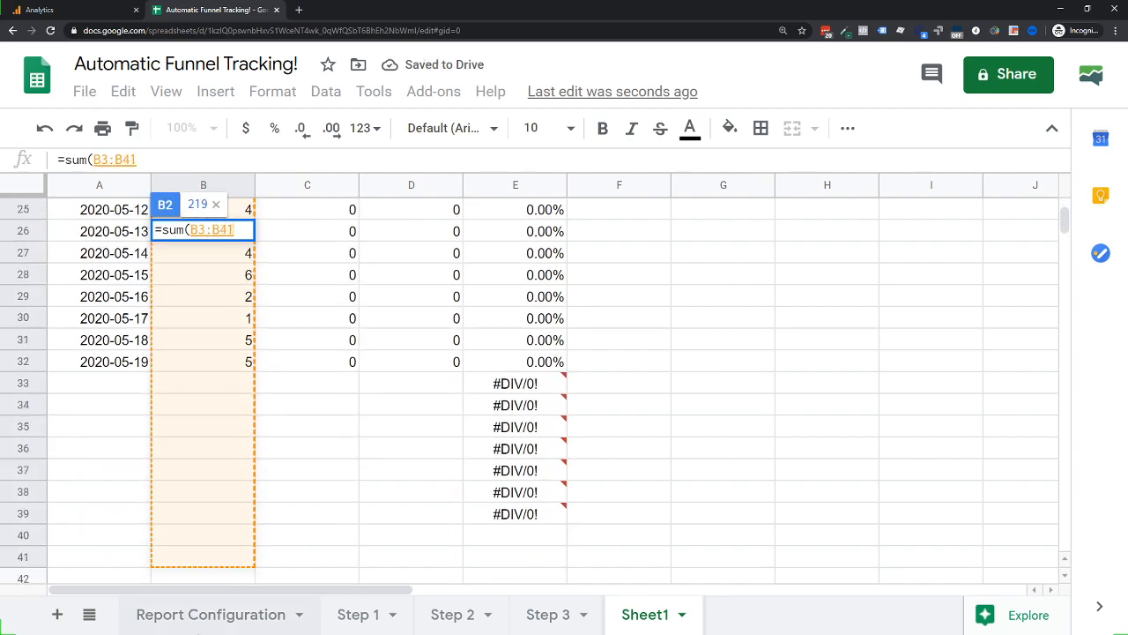
pyautogui.press('Return')
pyautogui.press('Up')
pyautogui.press('Up')
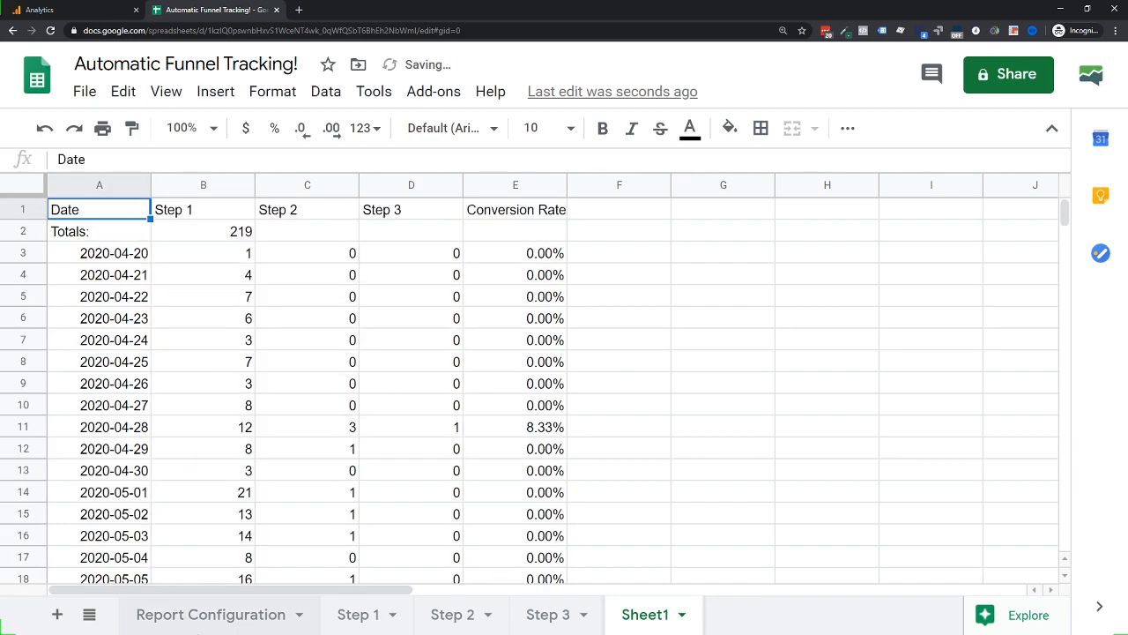
# Copy the Step 1 total formula from B2 into C2 and D2 to total Step 2 and Step 3
pyautogui.press('Right')
pyautogui.press('Down')
pyautogui.hotkey('ctrl', 'c')
pyautogui.press('Right')
pyautogui.hotkey('ctrl', 'v')
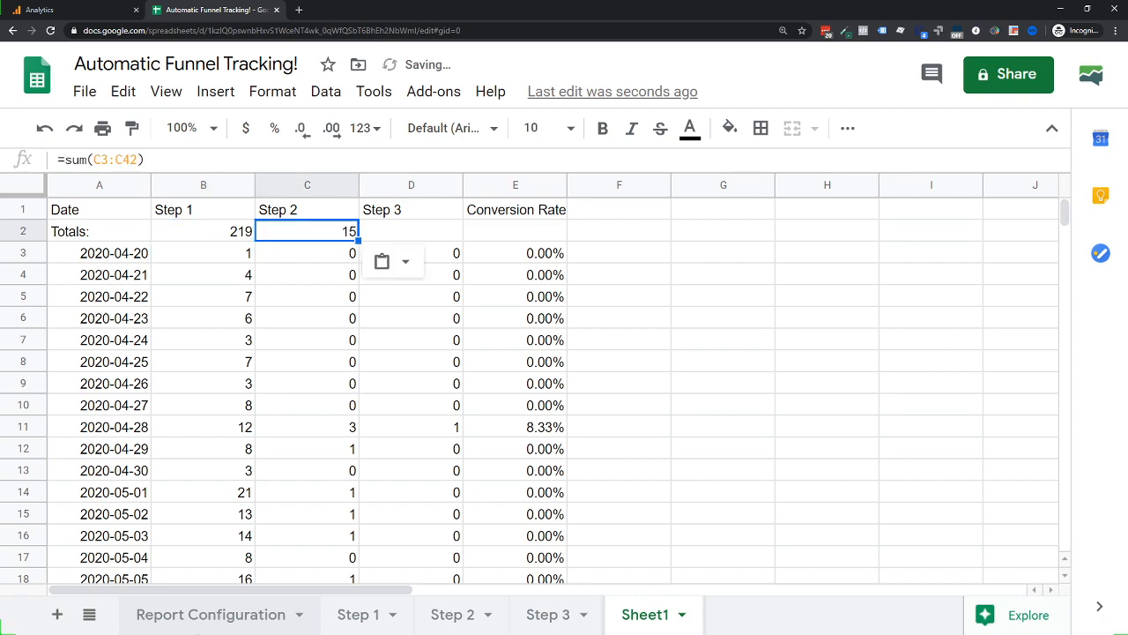
pyautogui.press('Right')
pyautogui.hotkey('ctrl', 'v')
# Copy the conversion rate formula from E3 into E2 to calculate the overall conversion rate in the totals row
pyautogui.press('Right')
pyautogui.press('Down')
pyautogui.hotkey('ctrl', 'c')
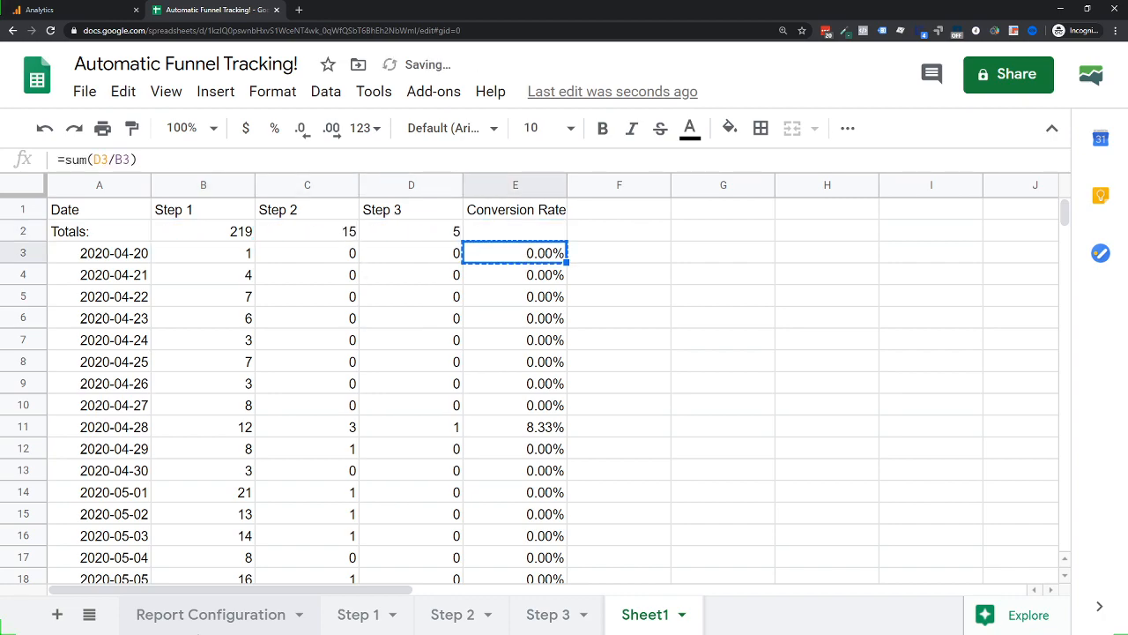
pyautogui.press('Up')
pyautogui.hotkey('ctrl', 'v')
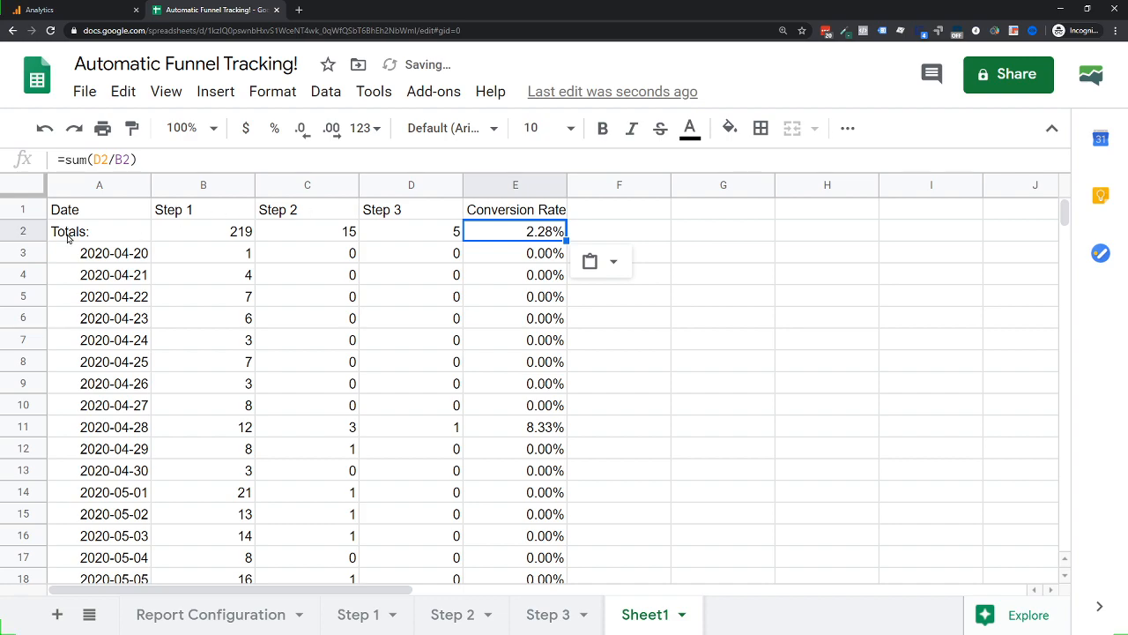
# Add a thick bottom border beneath the totals row in A2:E2
pyautogui.moveTo(67, 237); pyautogui.dragTo(520, 237)
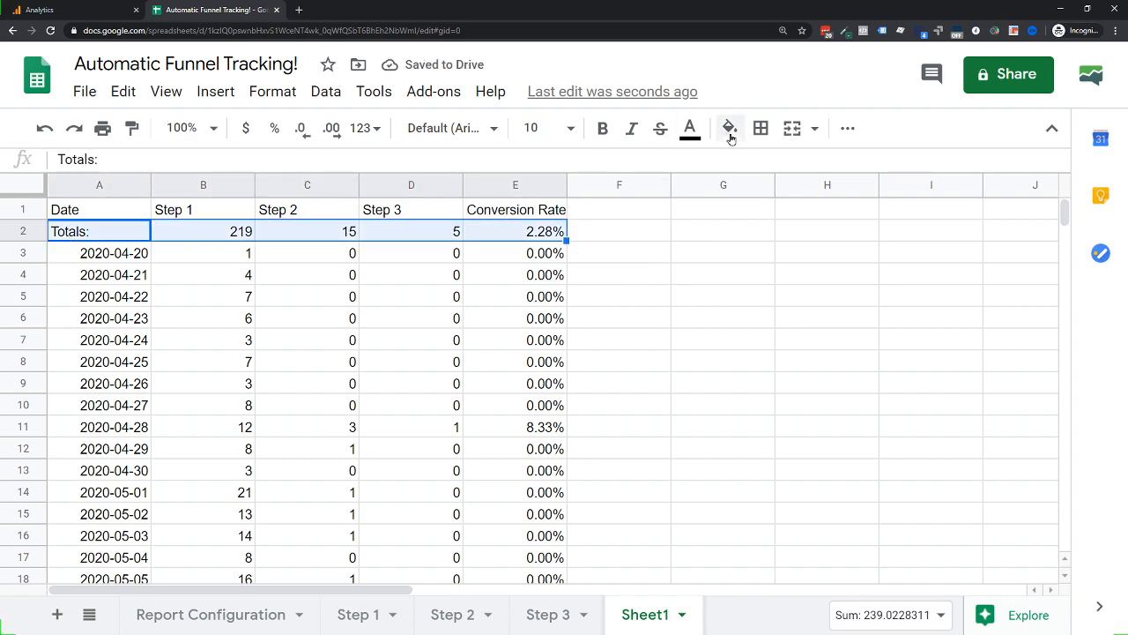
pyautogui.click(760, 128)
pyautogui.click(917, 201)
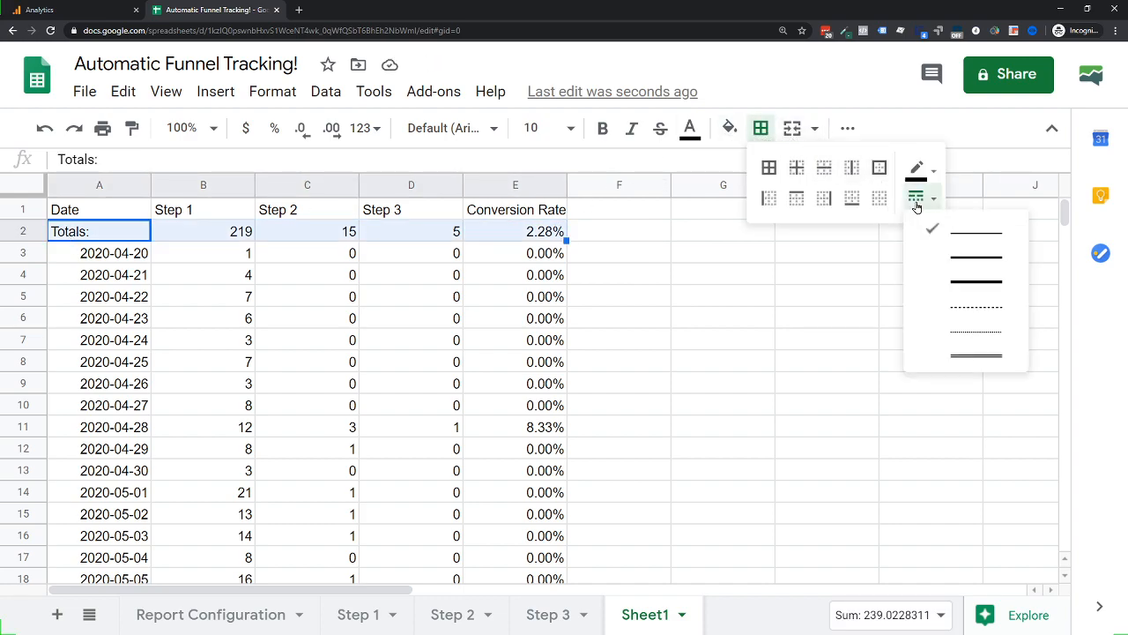
pyautogui.click(966, 281)
pyautogui.click(852, 198)
pyautogui.click(730, 256)
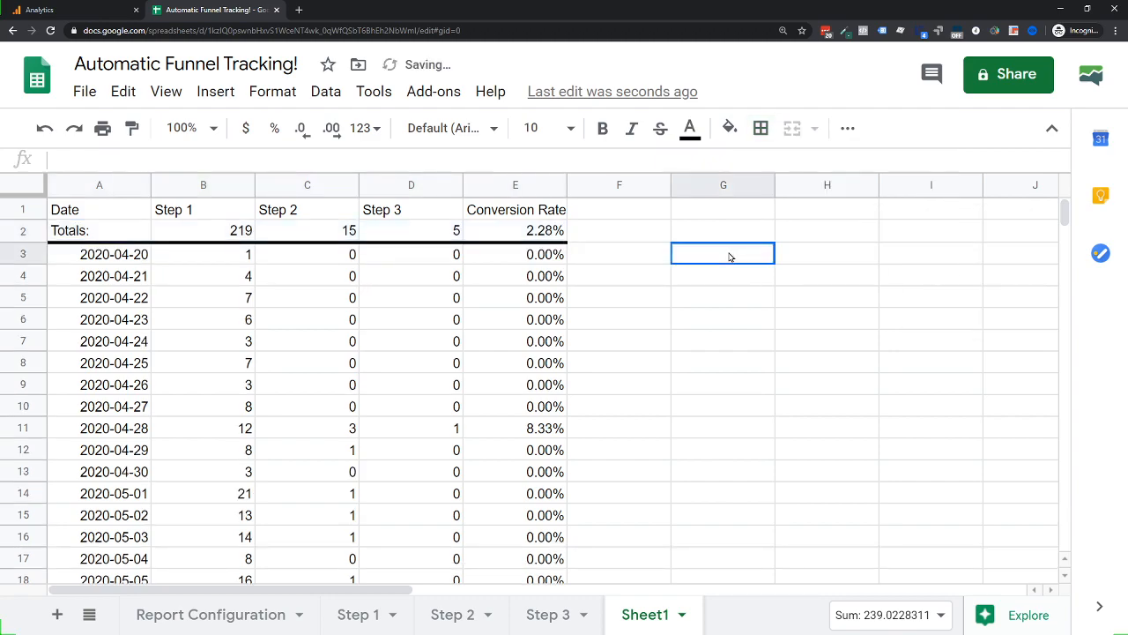
pyautogui.click(531, 236)
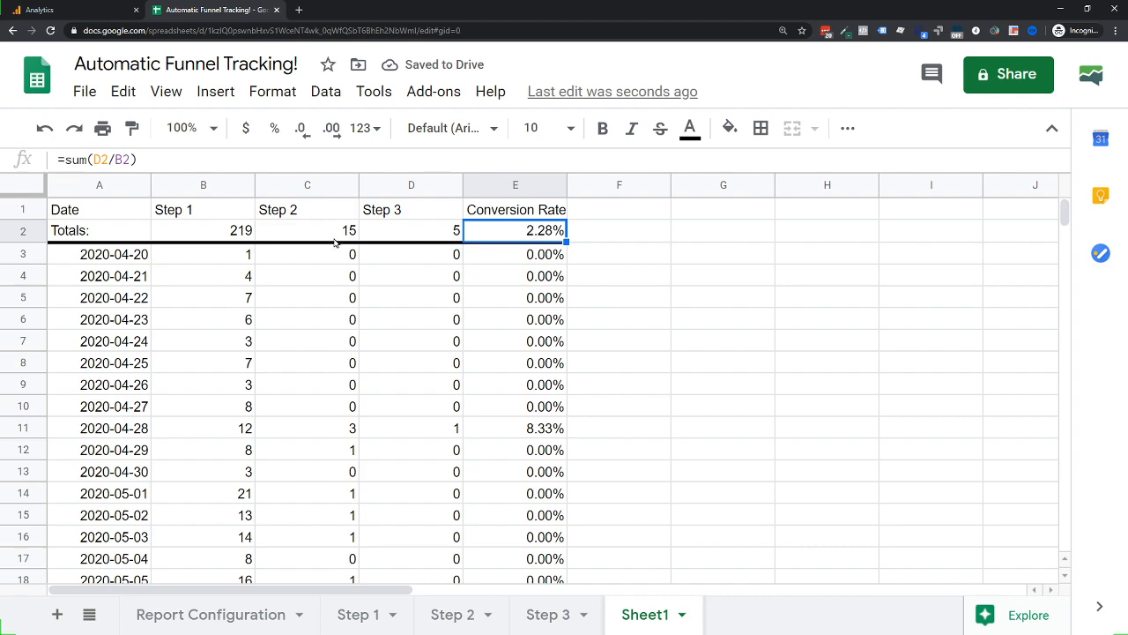
# Clear the #DIV/0! conversion rate cells in column E below the last date
pyautogui.scroll(-6, 524, 265)
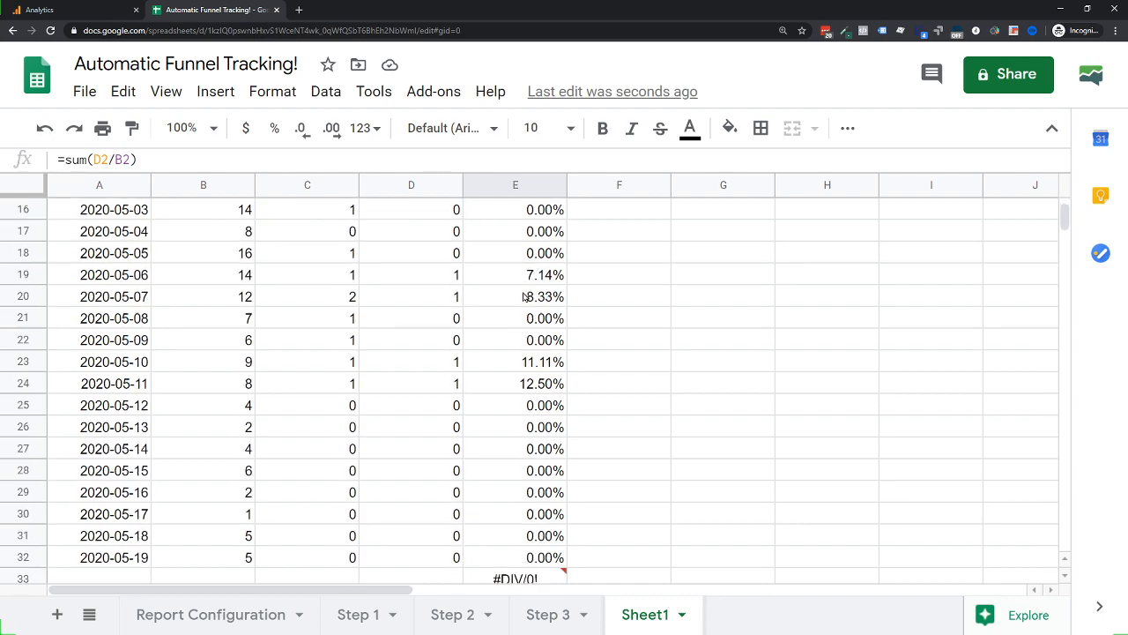
pyautogui.moveTo(517, 363); pyautogui.dragTo(512, 523)
pyautogui.press('Delete')
pyautogui.scroll(6, 695, 466)
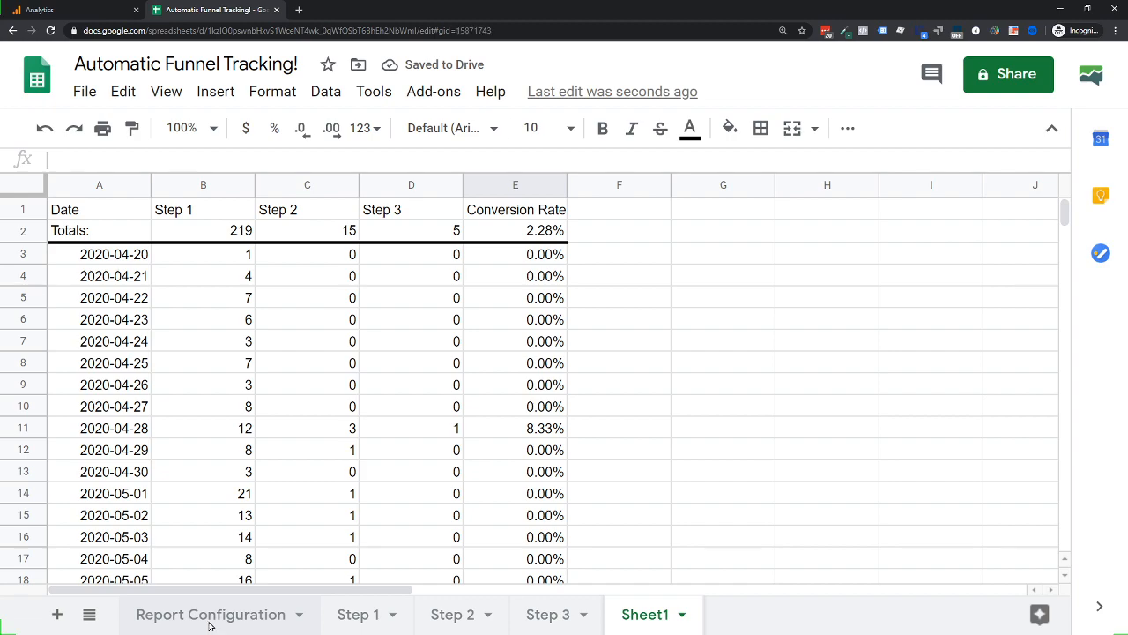
# Schedule the Google Analytics reports to run automatically every day between 4 a.m. and 5 a.m. and save the schedule
pyautogui.click(209, 614)
pyautogui.click(648, 304)
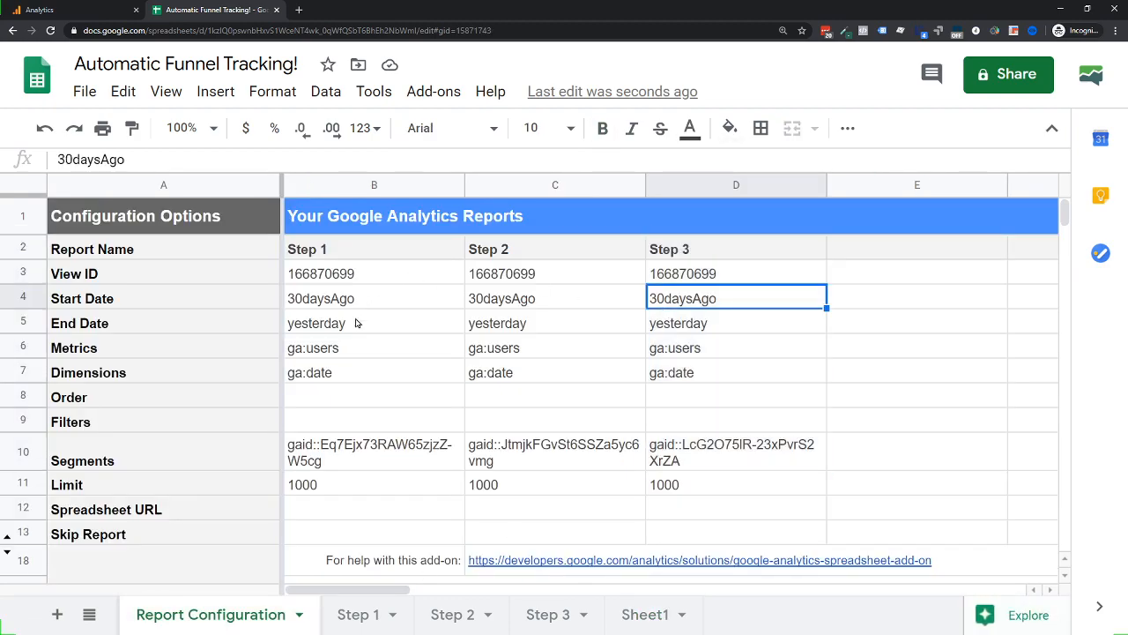
pyautogui.click(633, 616)
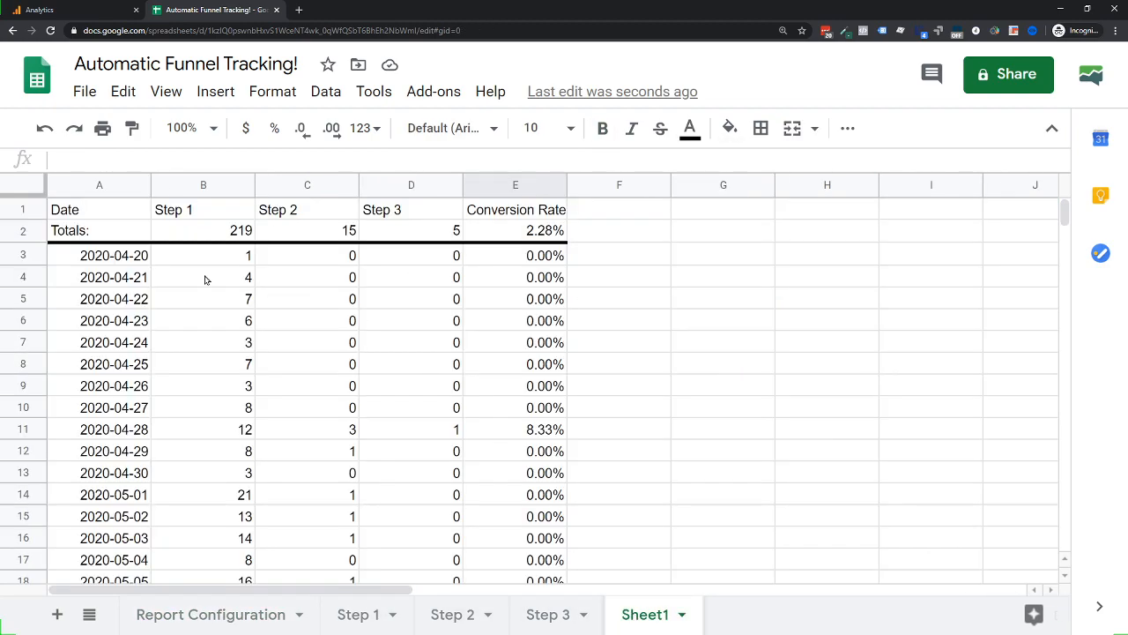
pyautogui.moveTo(127, 231); pyautogui.dragTo(507, 232)
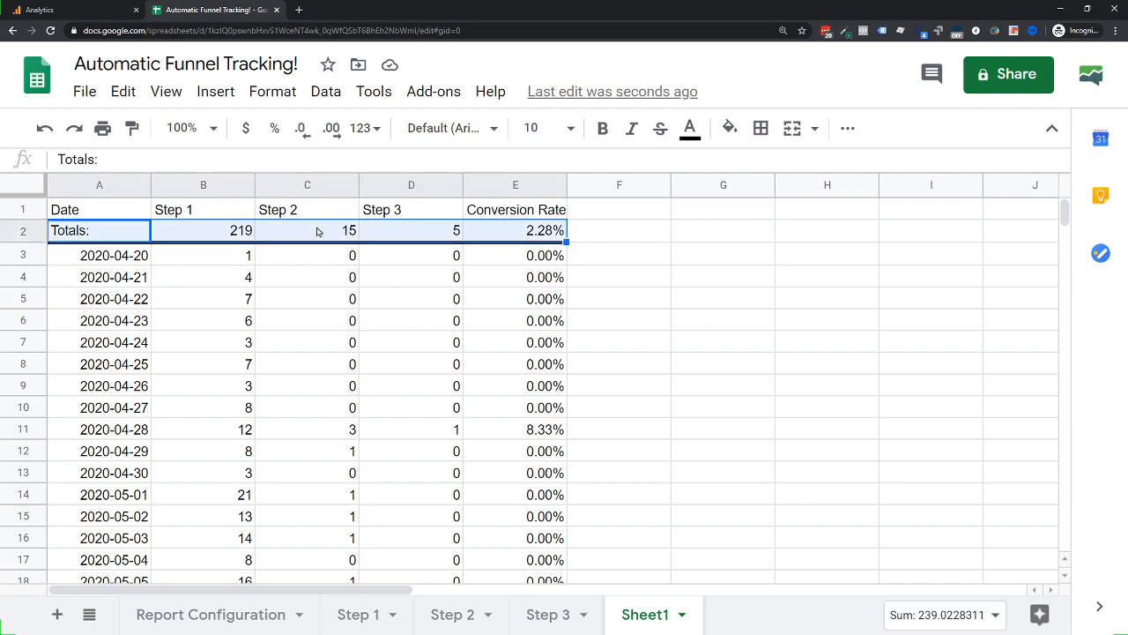
pyautogui.click(225, 616)
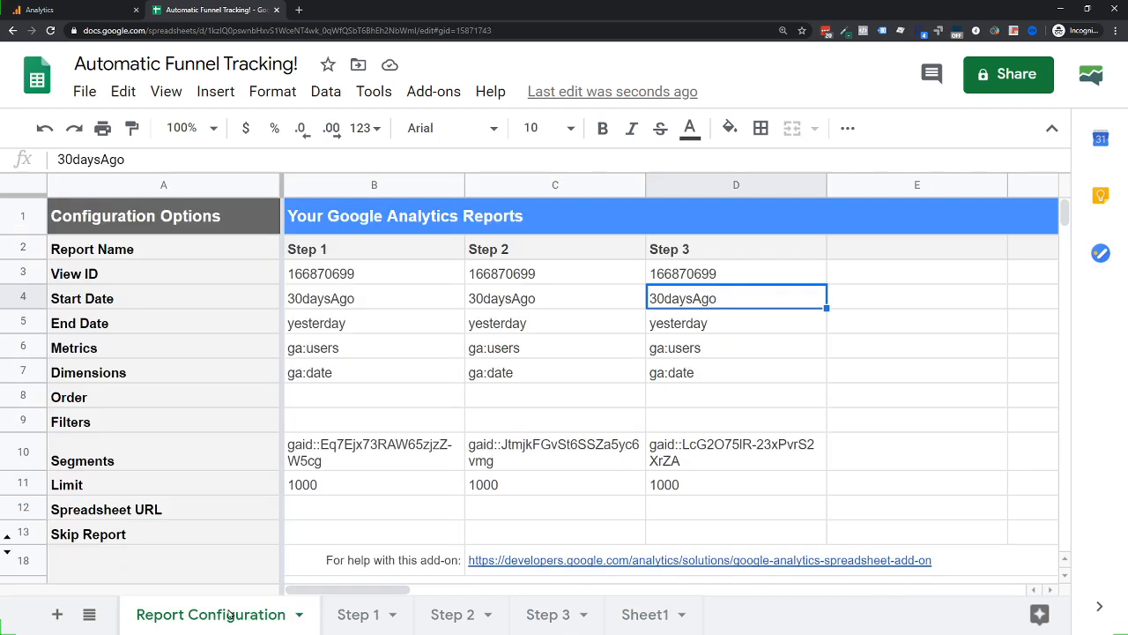
pyautogui.click(438, 94)
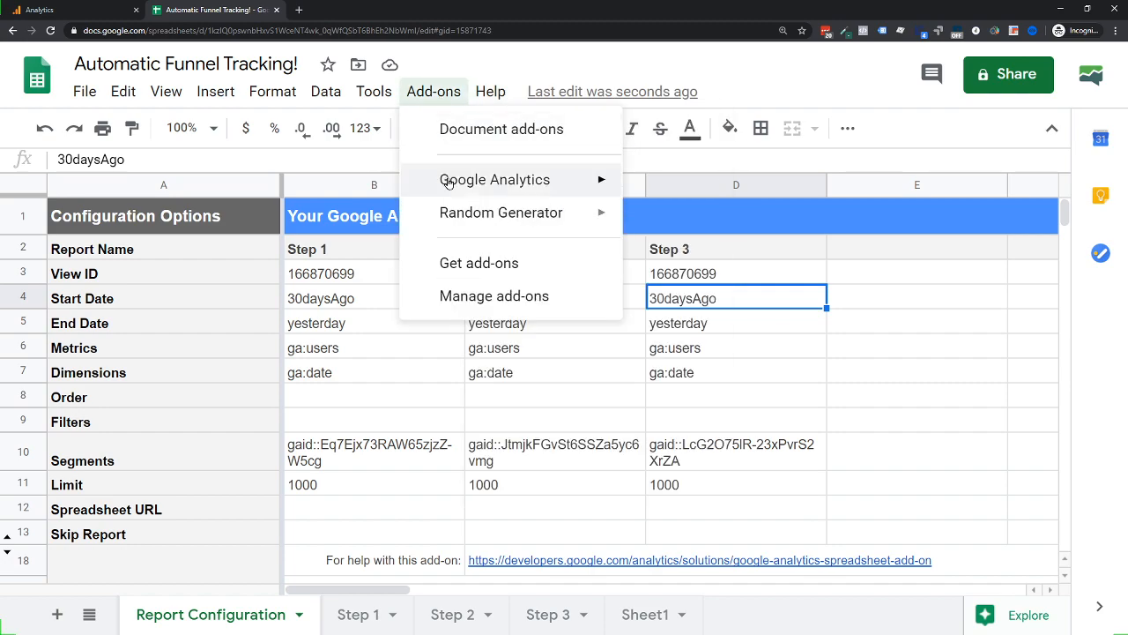
pyautogui.moveTo(488, 179)
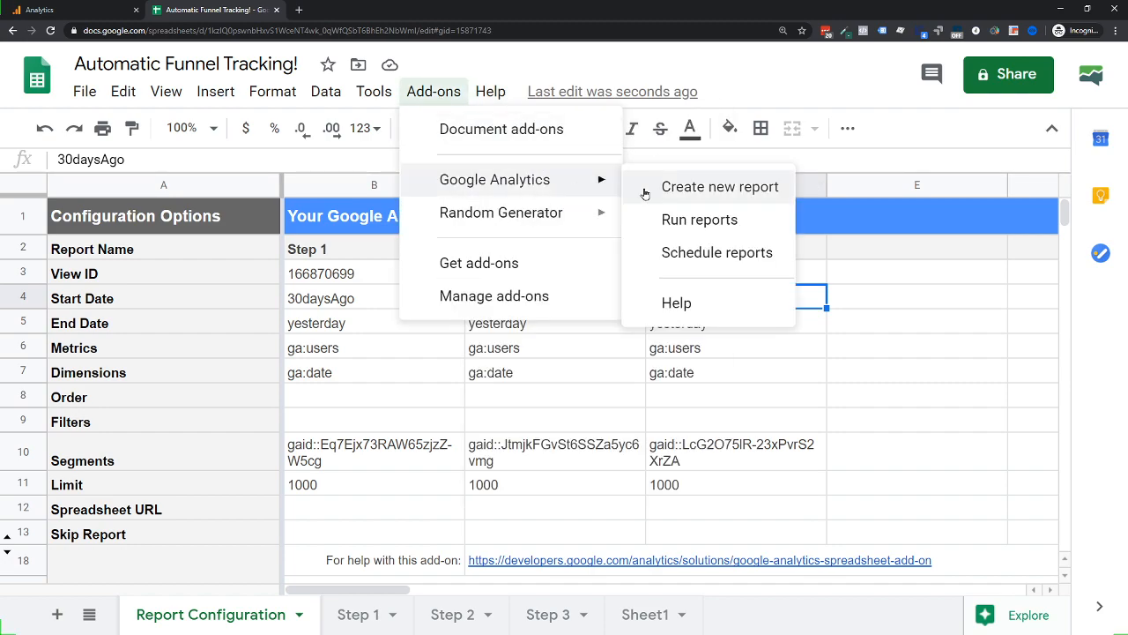
pyautogui.click(697, 253)
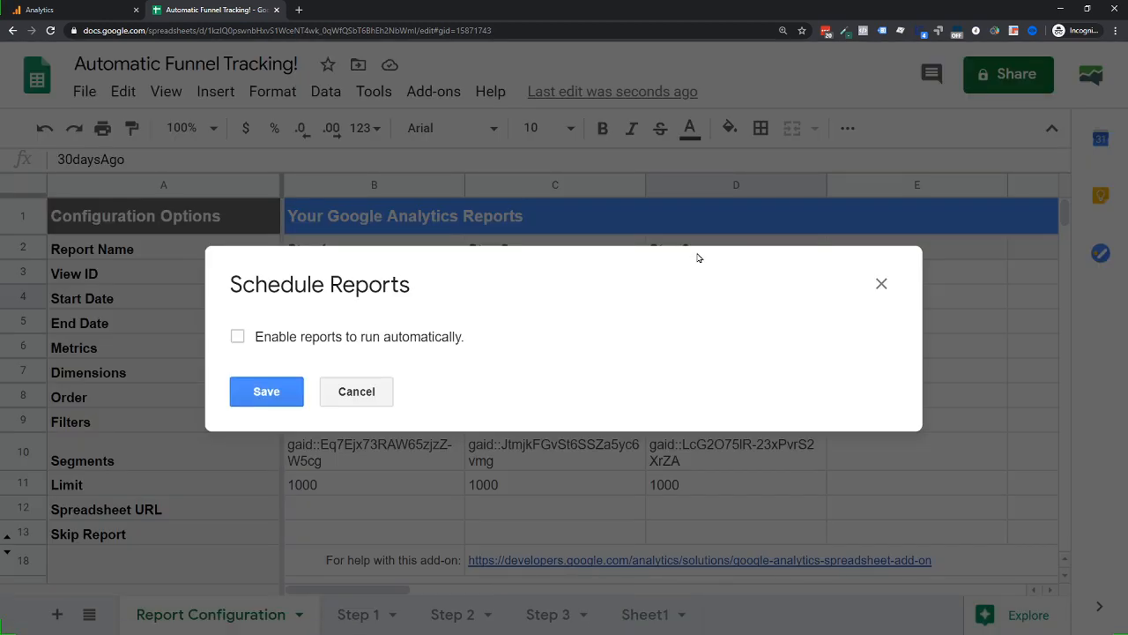
pyautogui.click(239, 339)
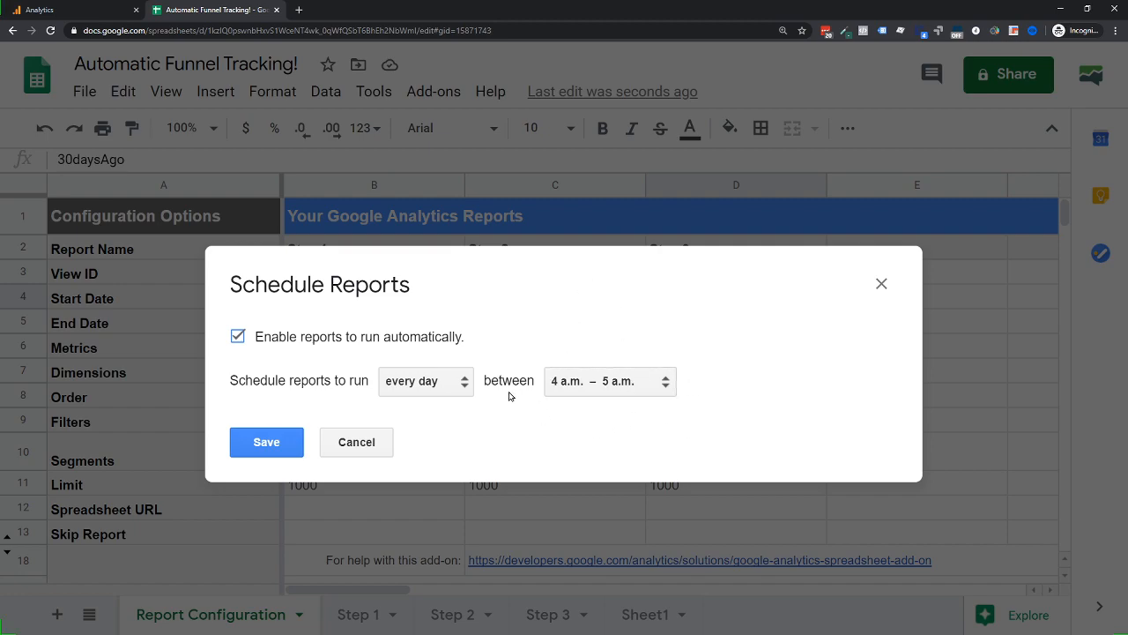
pyautogui.click(260, 450)
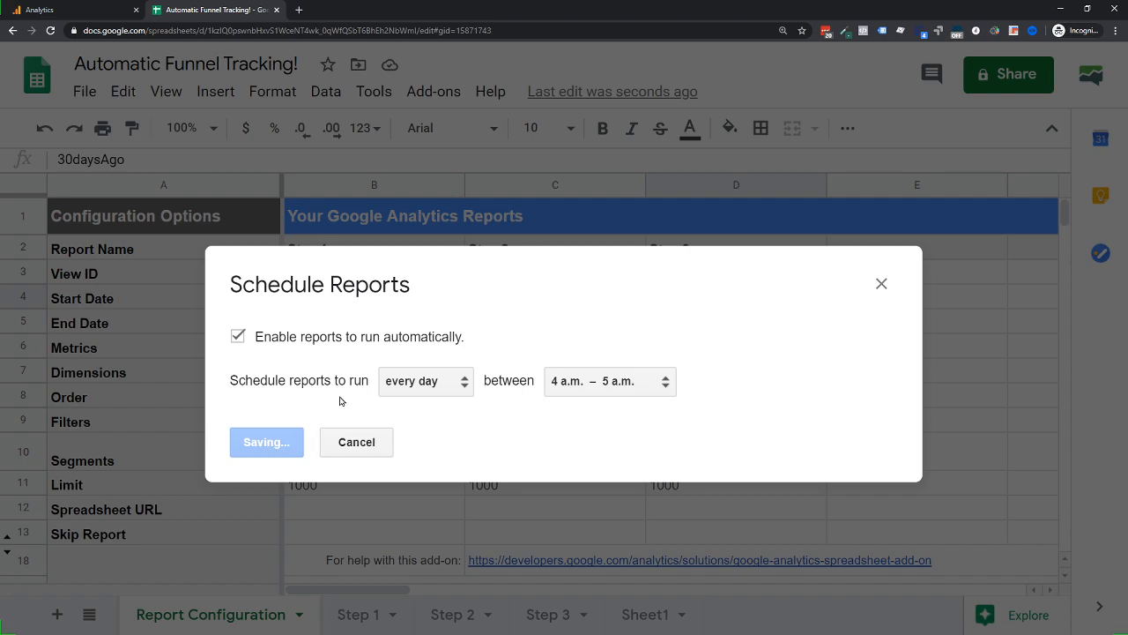
# Check the dates covered on the Step 1 sheet and set the Step 1 report's start date to 01/01/19 in Report Configuration
pyautogui.scroll(-5, 353, 399)
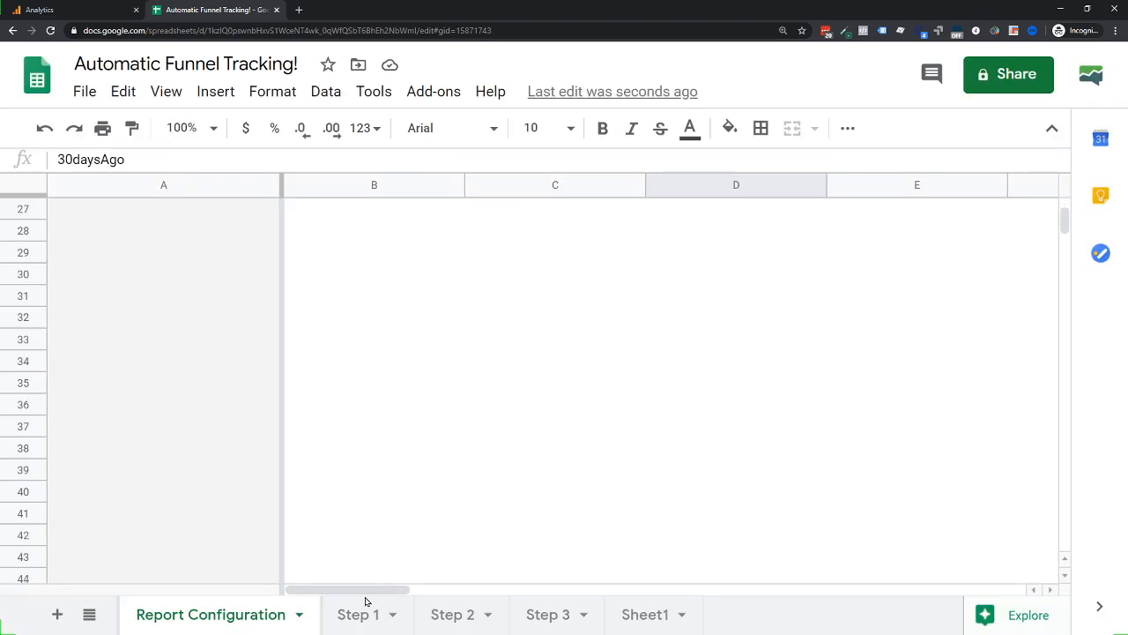
pyautogui.click(361, 612)
pyautogui.scroll(-4, 303, 462)
pyautogui.scroll(-7, 302, 461)
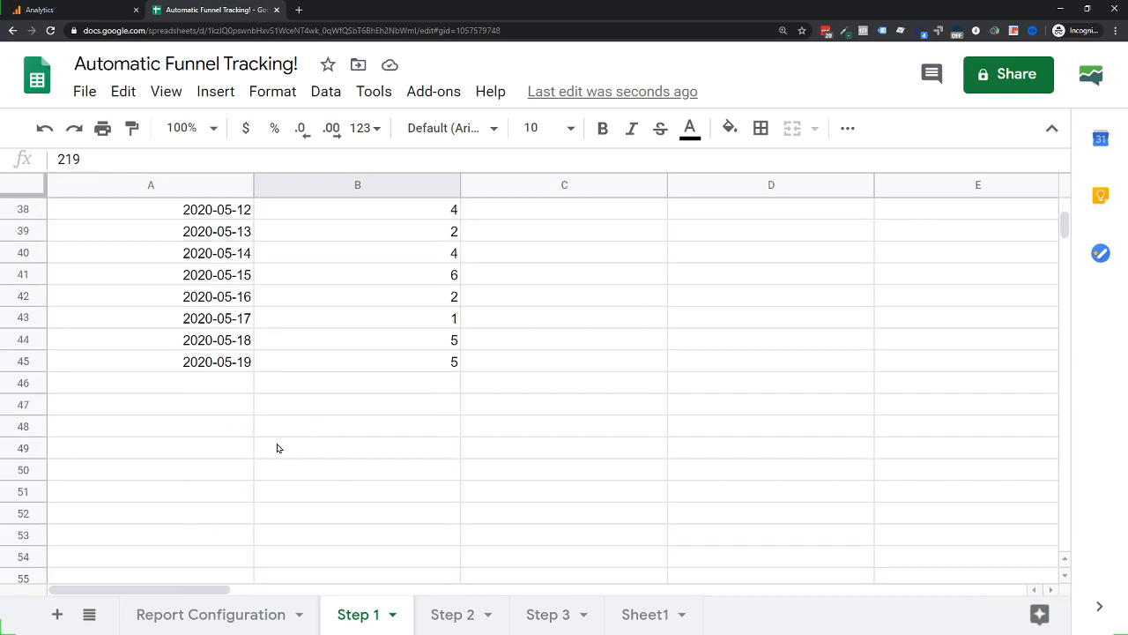
pyautogui.scroll(10, 335, 391)
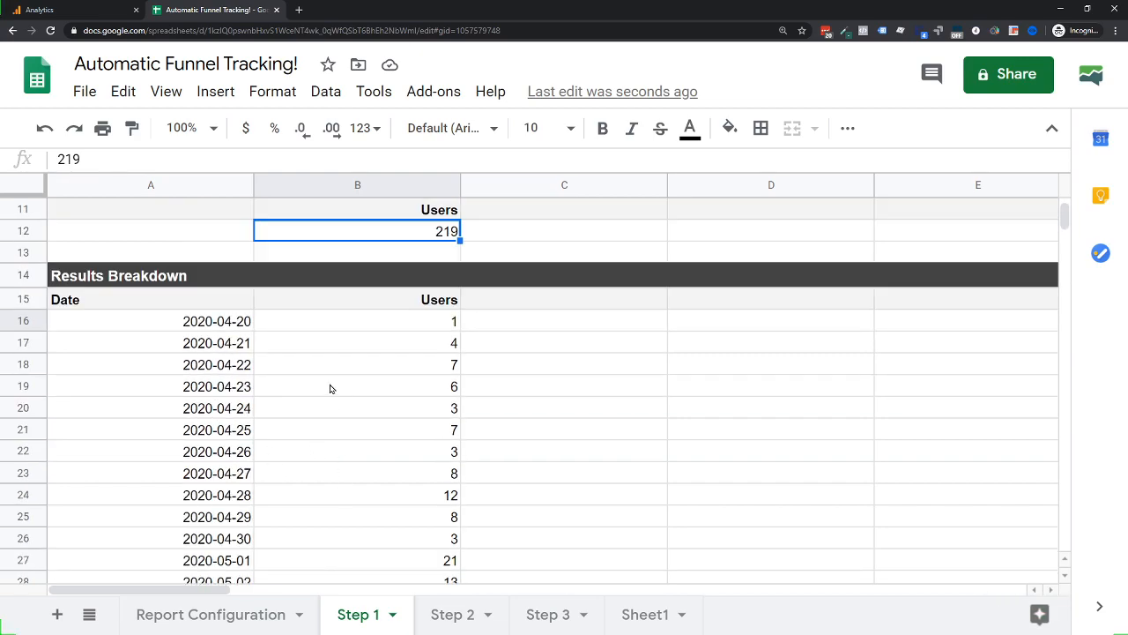
pyautogui.click(244, 615)
pyautogui.scroll(8, 313, 405)
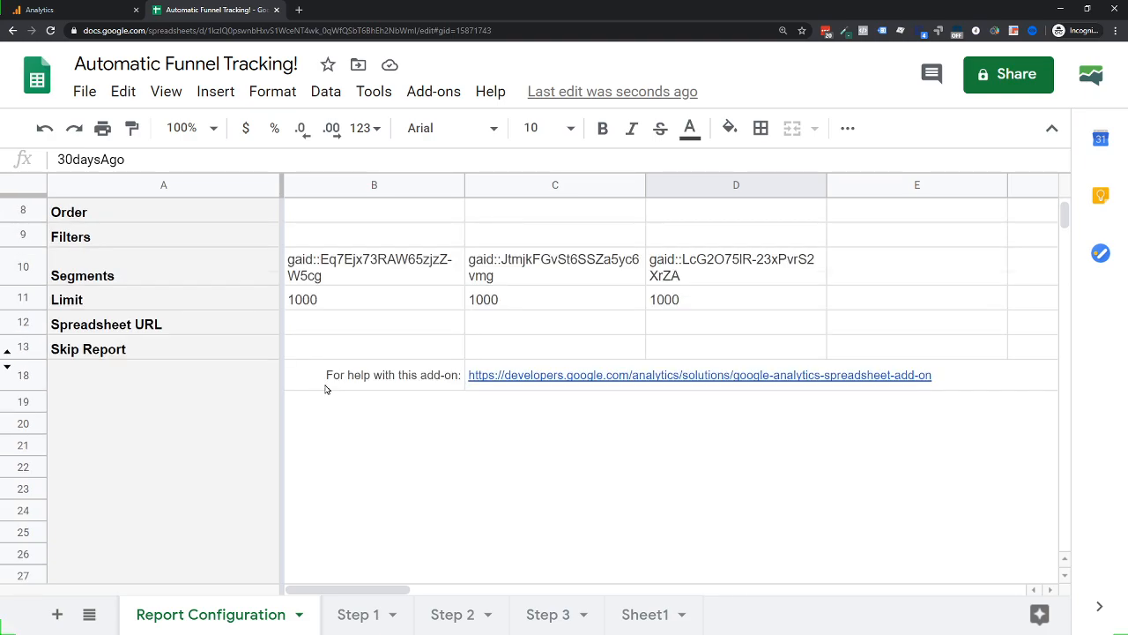
pyautogui.click(336, 304)
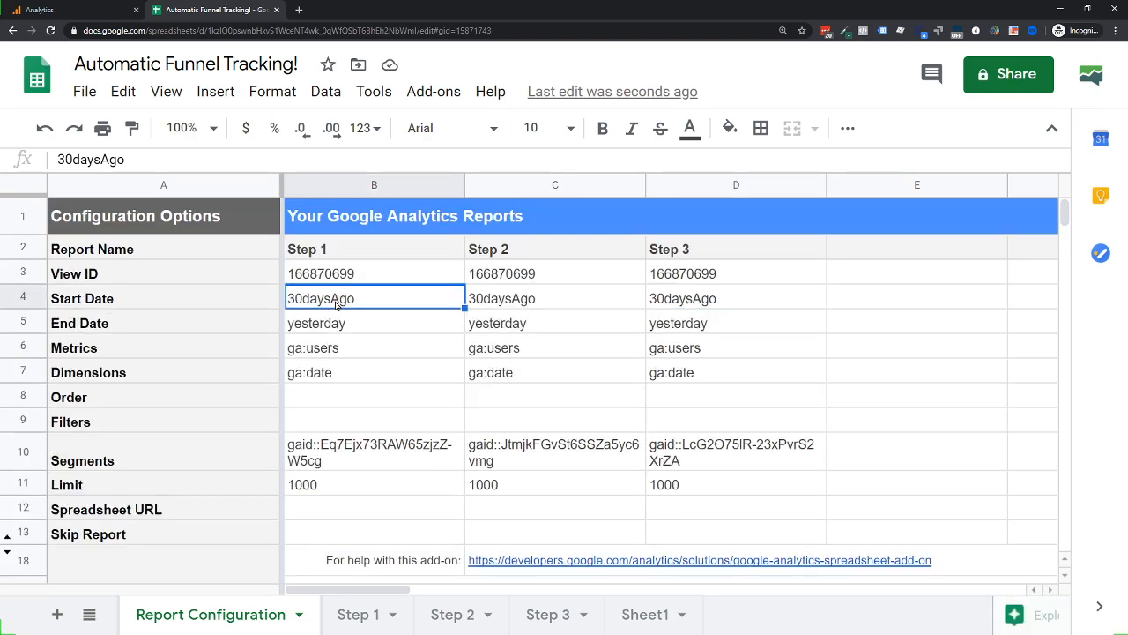
pyautogui.write('01/01/19')
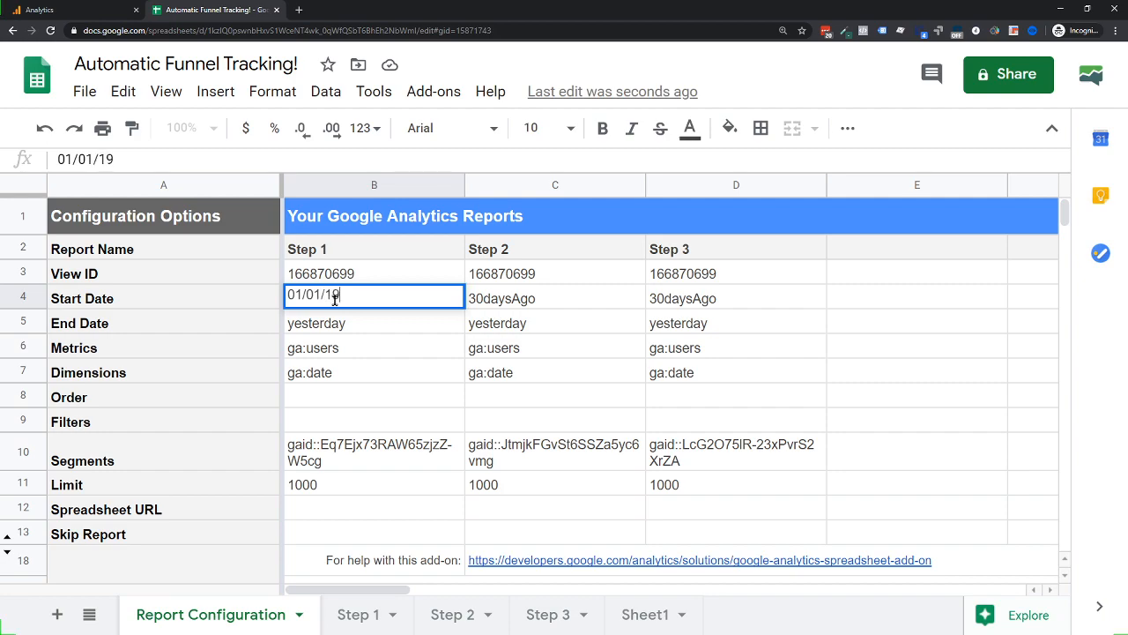
pyautogui.press('Return')
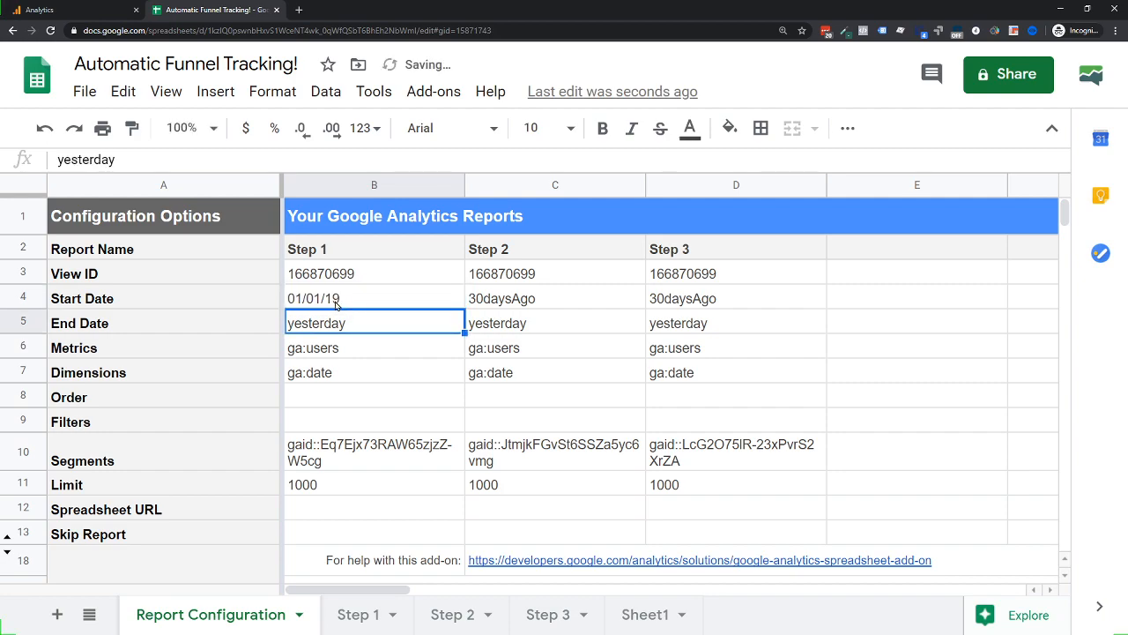
# Copy the 01/01/19 start date from the Step 1 report to the Step 2 and Step 3 reports
pyautogui.click(343, 302)
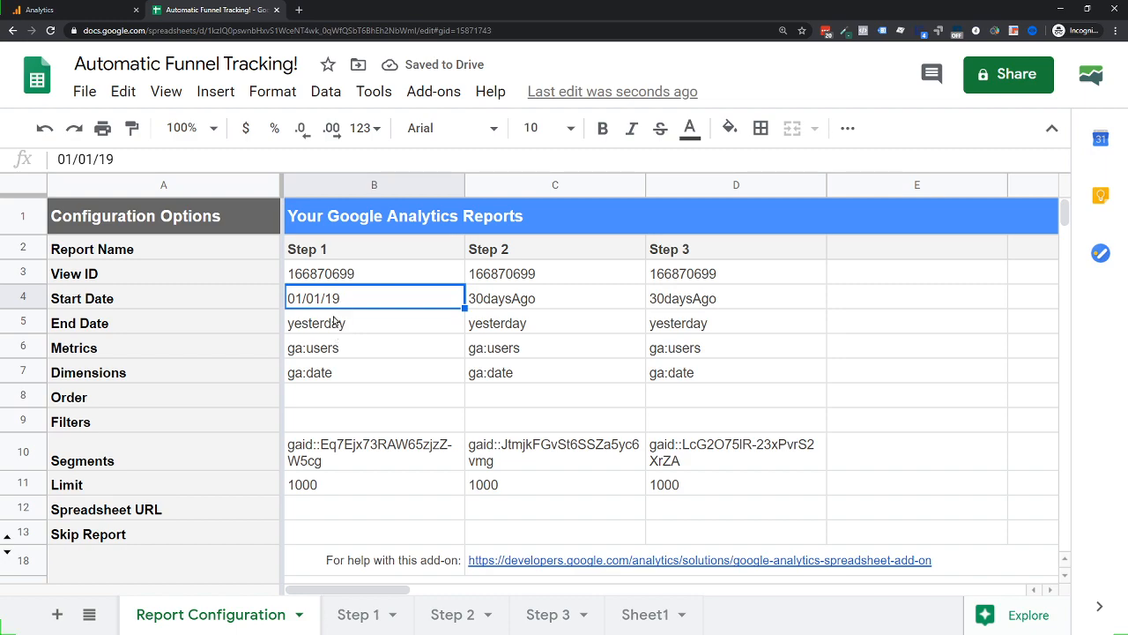
pyautogui.hotkey('ctrl', 'c')
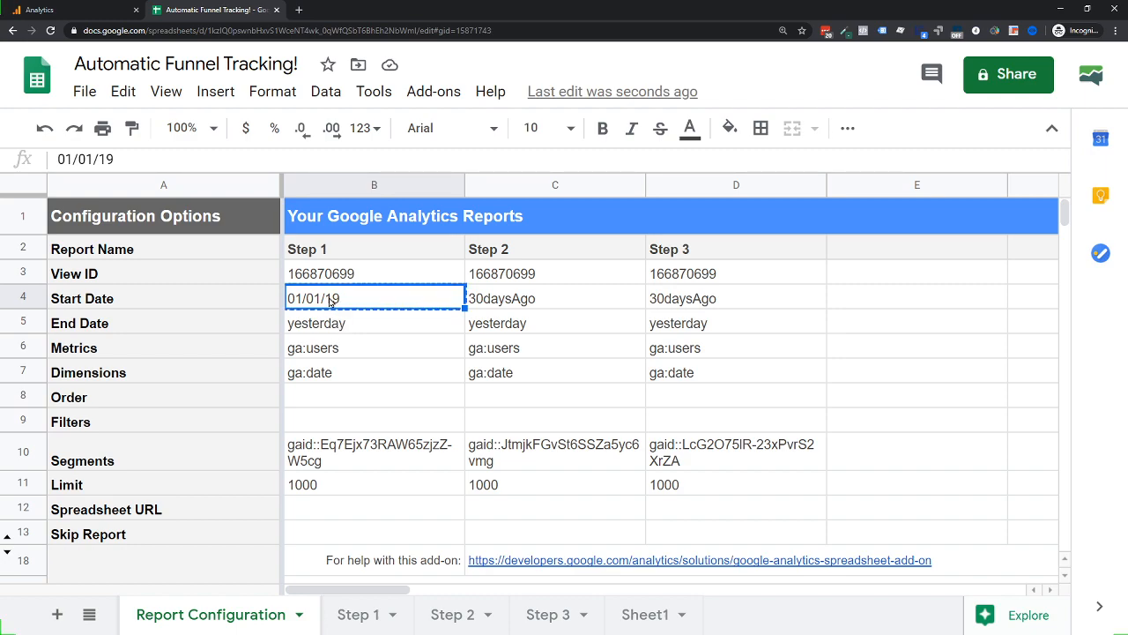
pyautogui.press('Right')
pyautogui.hotkey('ctrl', 'v')
pyautogui.press('Right')
pyautogui.hotkey('ctrl', 'v')
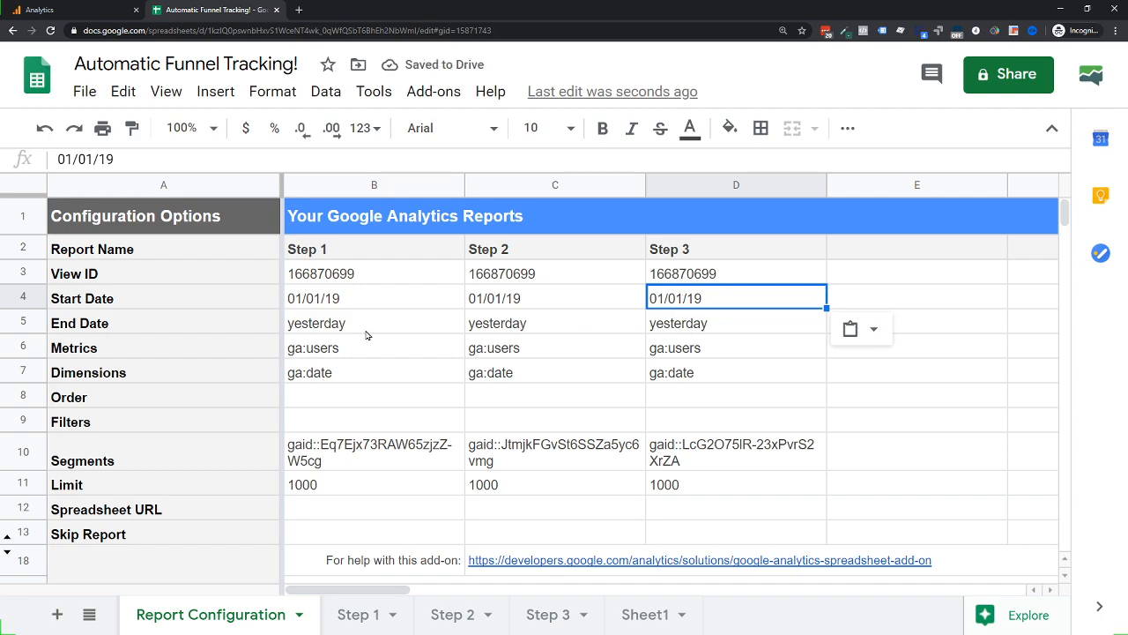
# Run the Google Analytics reports through the add-on and dismiss the report status
pyautogui.click(325, 92)
pyautogui.moveTo(374, 92)
pyautogui.moveTo(328, 105)
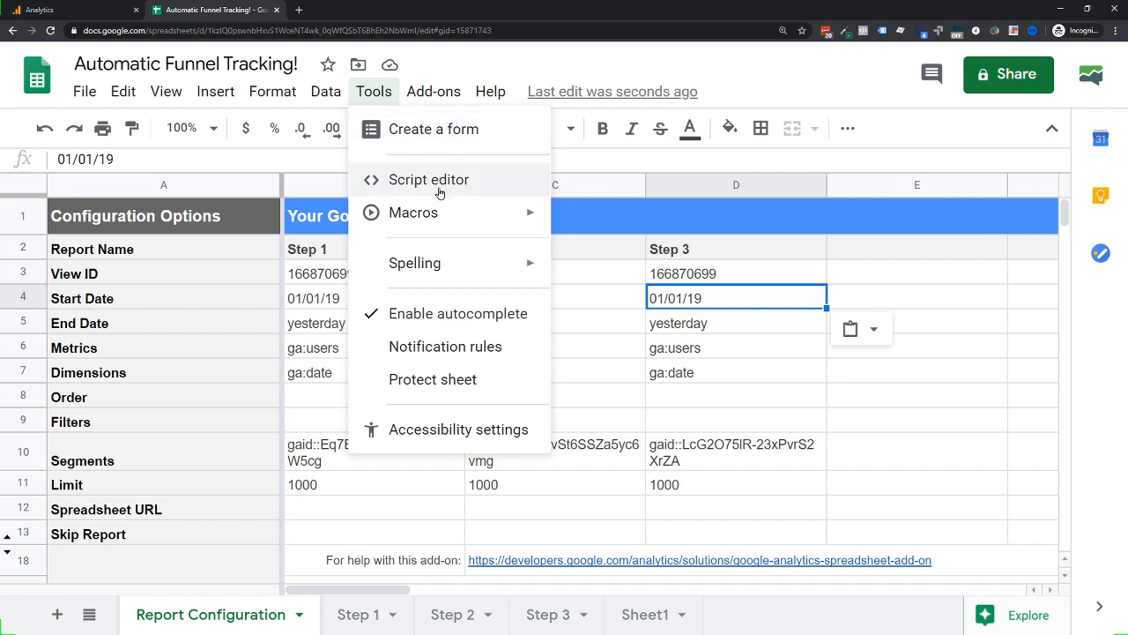
pyautogui.moveTo(431, 222)
pyautogui.moveTo(434, 92)
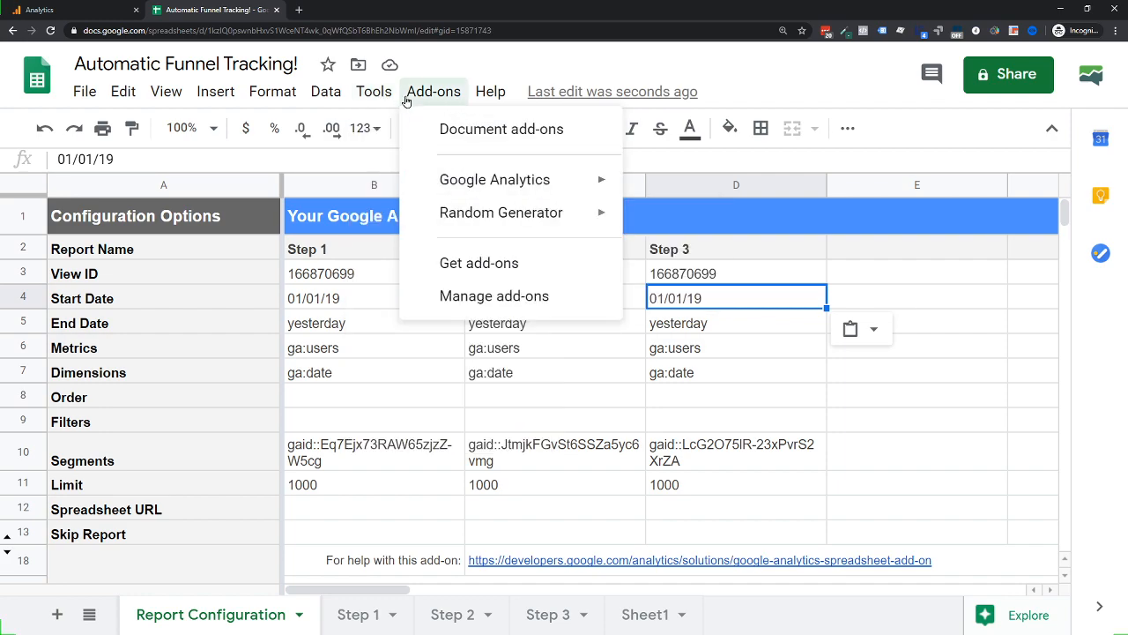
pyautogui.moveTo(456, 176)
pyautogui.click(696, 219)
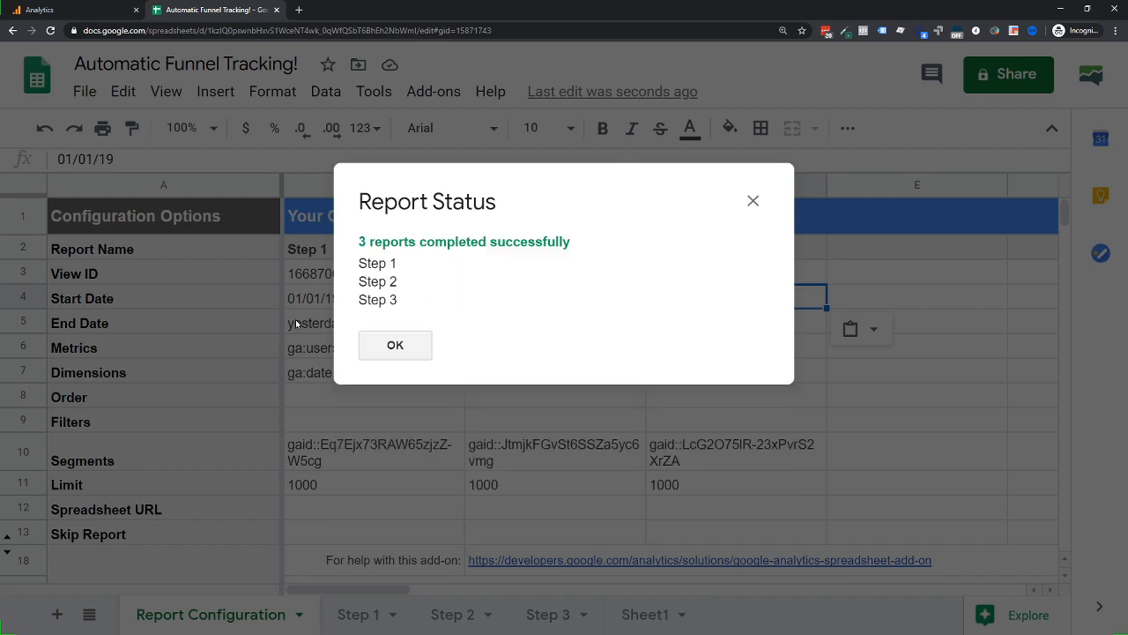
pyautogui.click(415, 357)
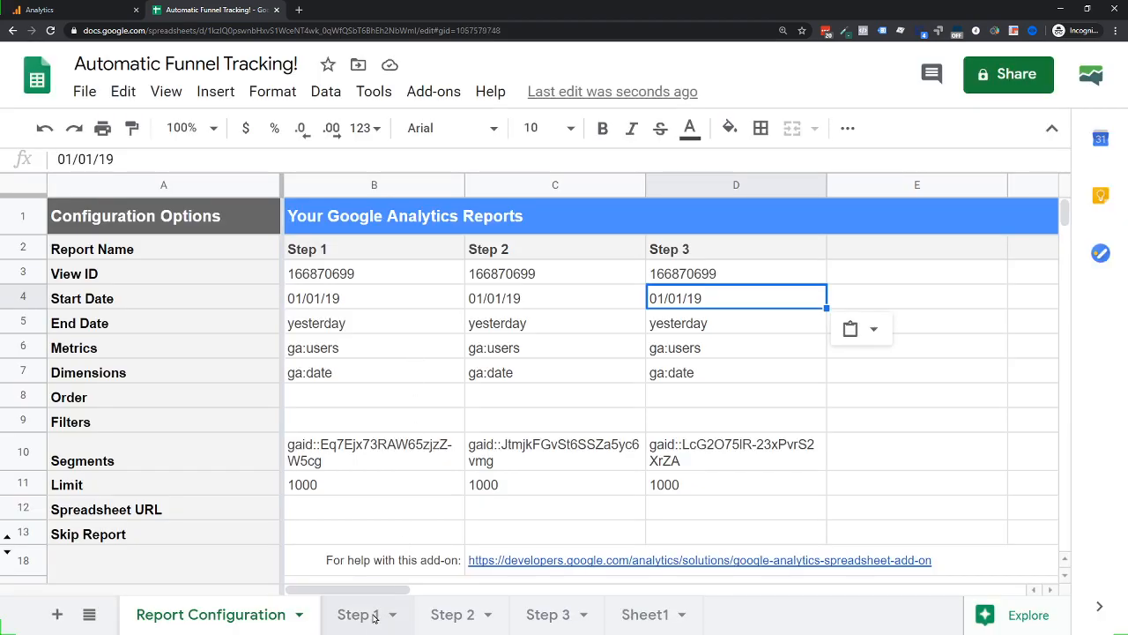
# Examine the Step 1 sheet's date range from the first date to the last, including the empty rows below it
pyautogui.click(371, 614)
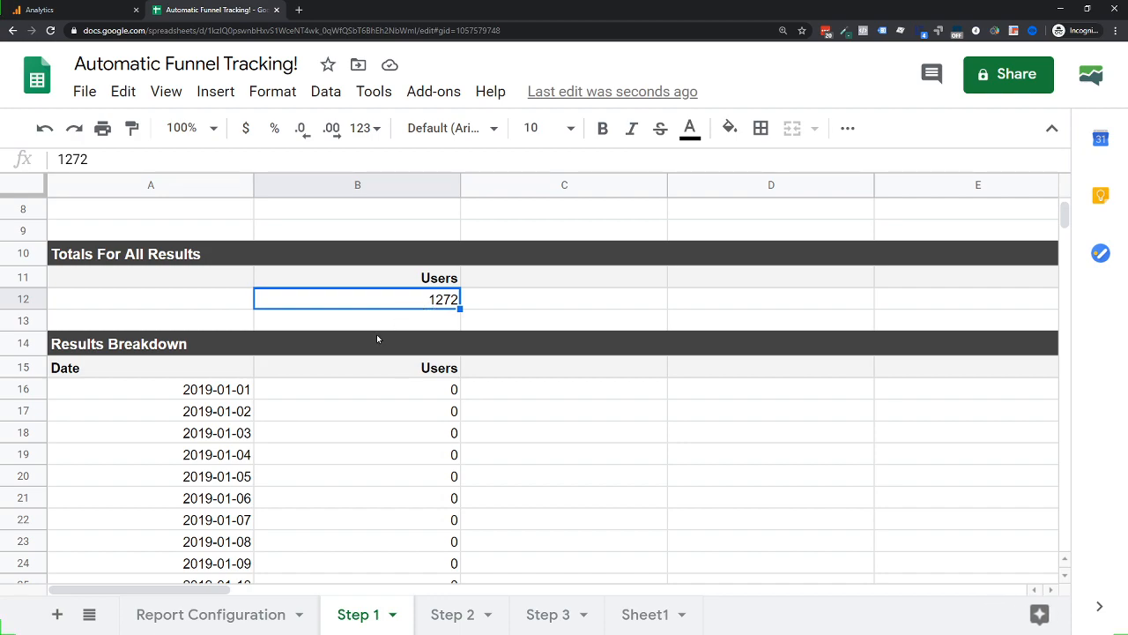
pyautogui.moveTo(225, 394); pyautogui.dragTo(202, 607)
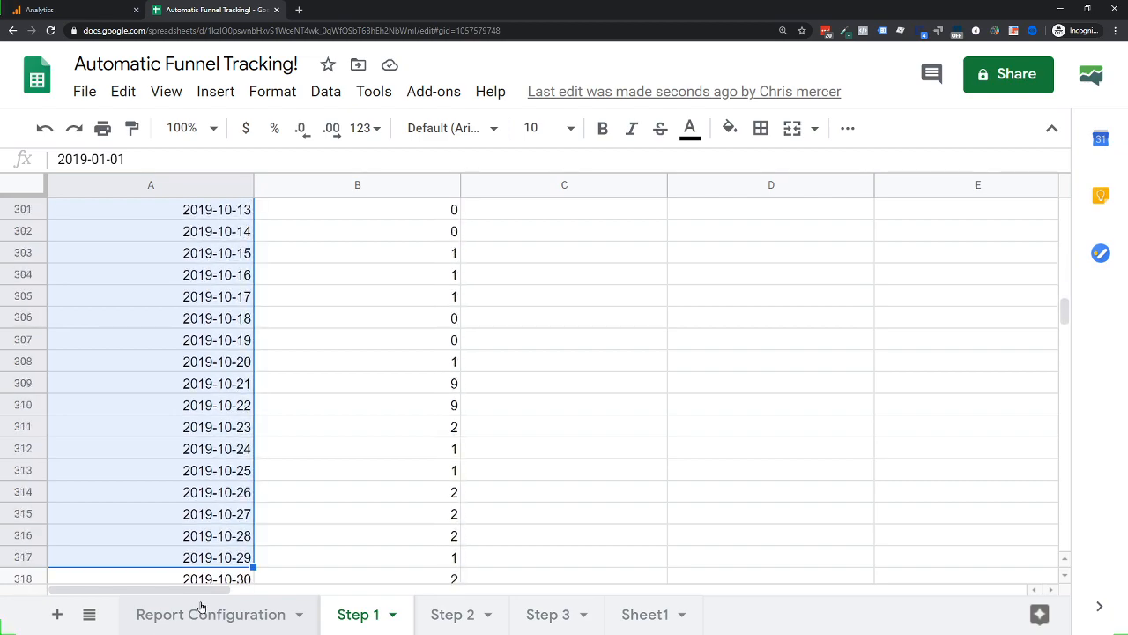
pyautogui.scroll(-20, 203, 499)
pyautogui.scroll(-20, 203, 500)
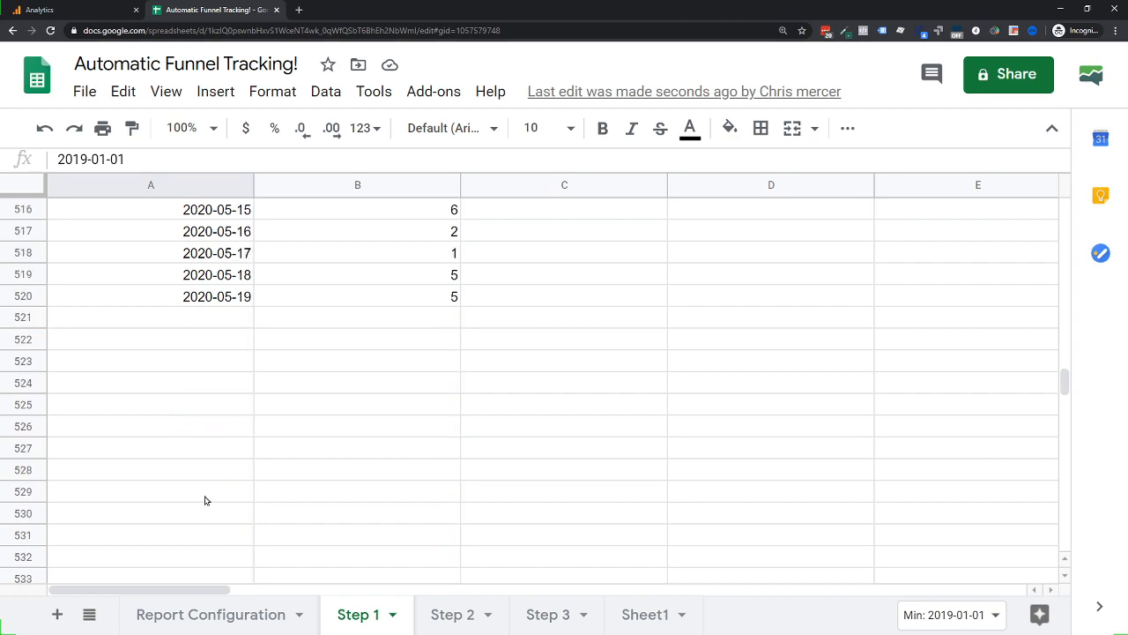
pyautogui.scroll(2, 238, 441)
pyautogui.moveTo(200, 470); pyautogui.dragTo(272, 473)
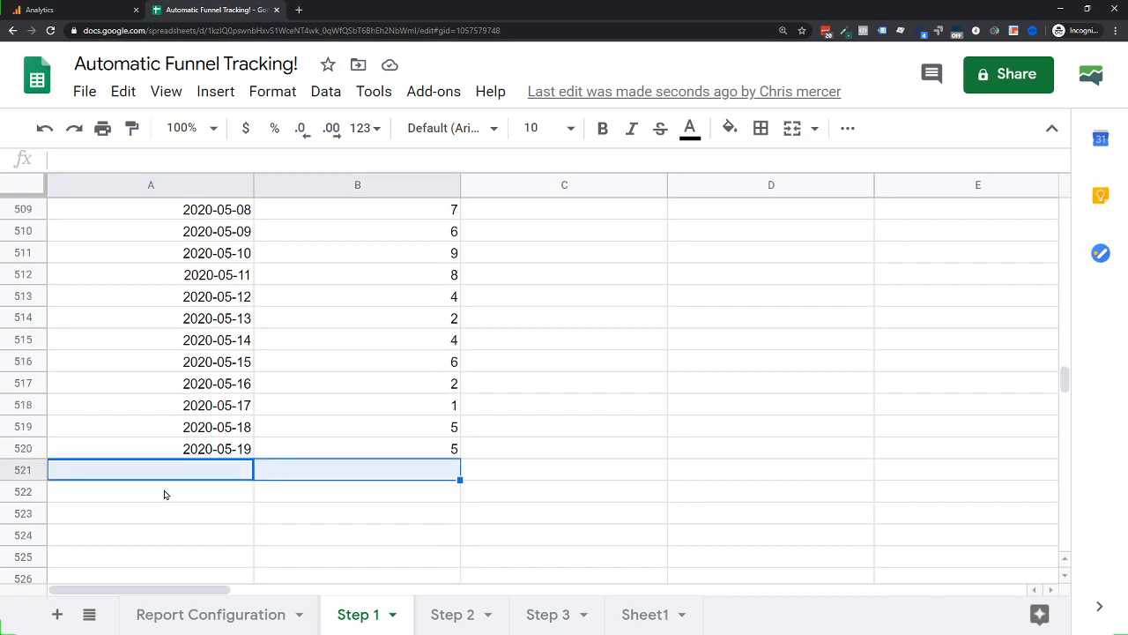
pyautogui.moveTo(155, 492); pyautogui.dragTo(290, 509)
pyautogui.moveTo(155, 516); pyautogui.dragTo(350, 523)
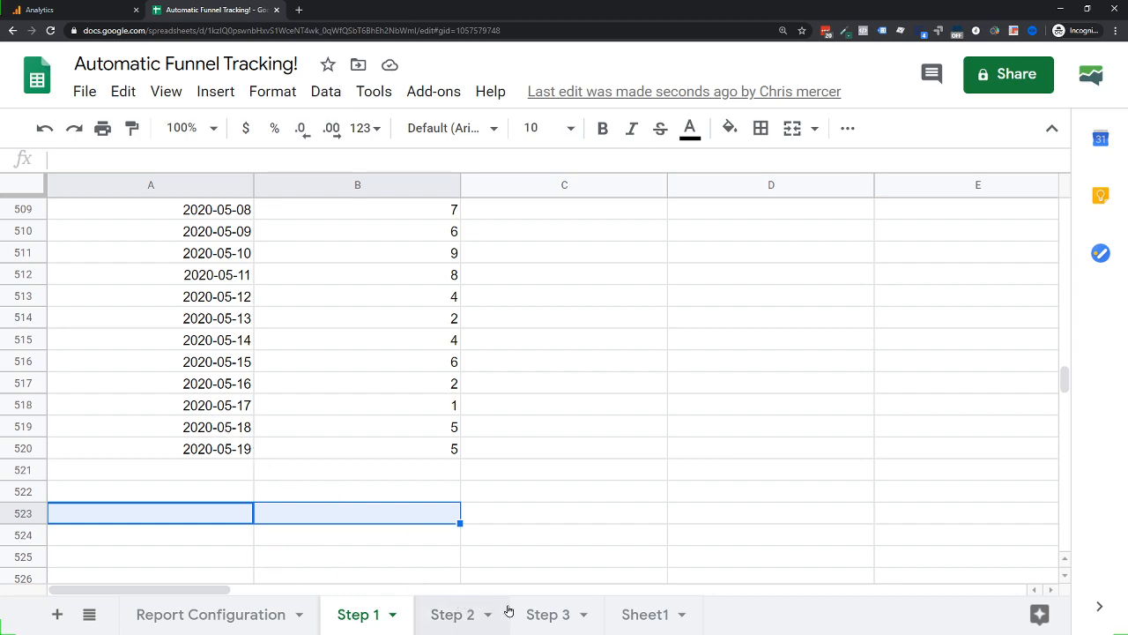
# Fill the date, step and conversion rate formulas from A3:E15 on Sheet1 down to row 459
pyautogui.click(625, 613)
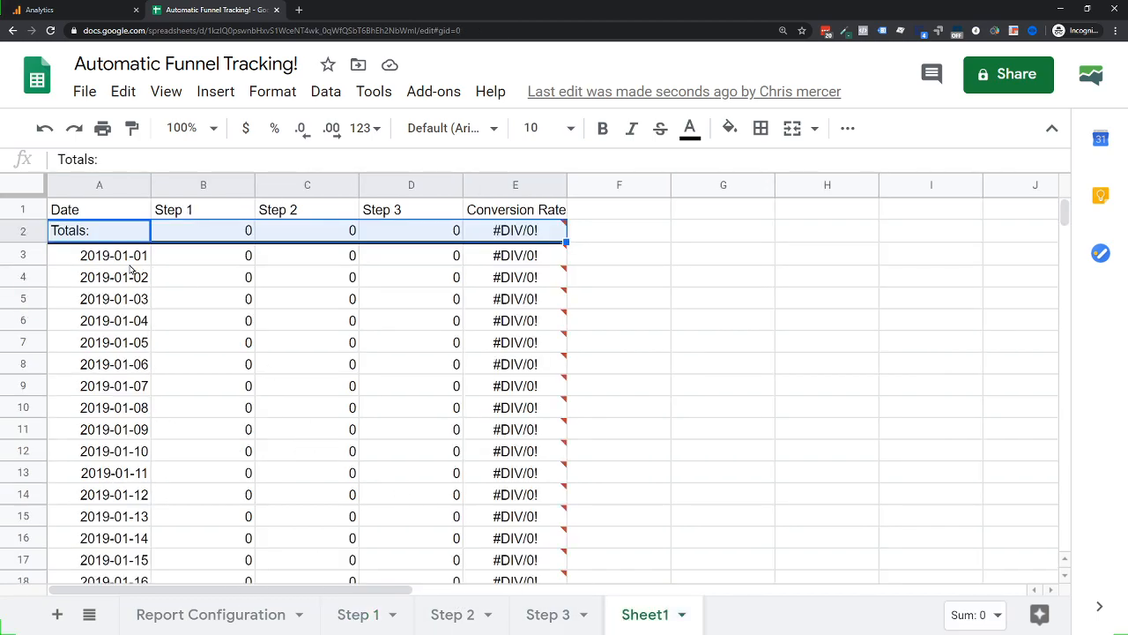
pyautogui.moveTo(133, 256); pyautogui.dragTo(516, 516)
pyautogui.scroll(-10, 491, 521)
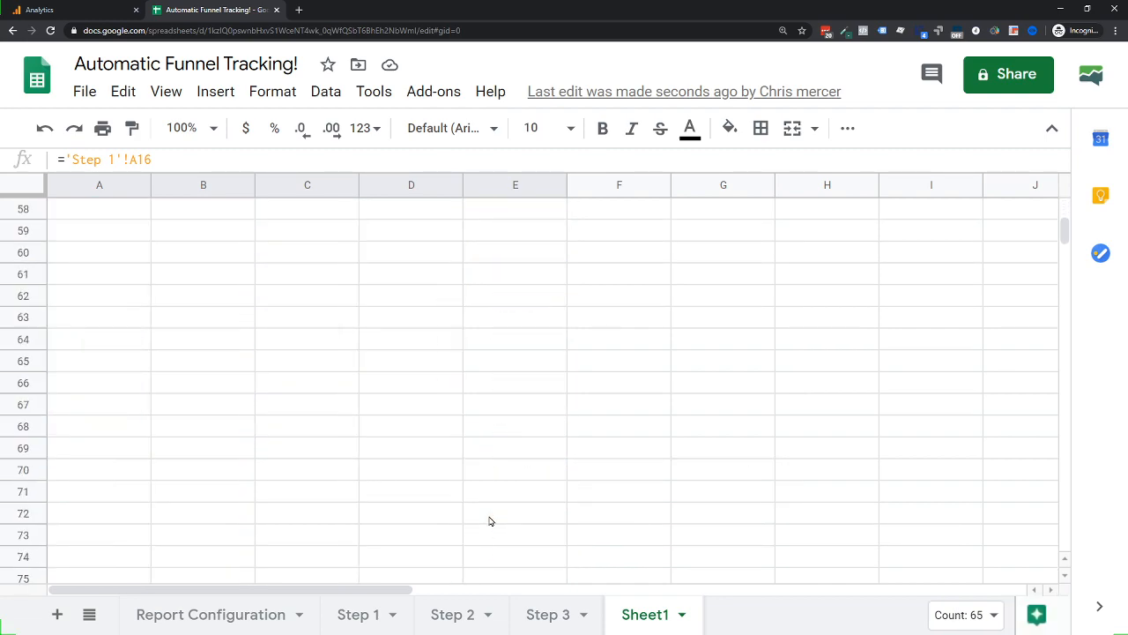
pyautogui.scroll(15, 491, 521)
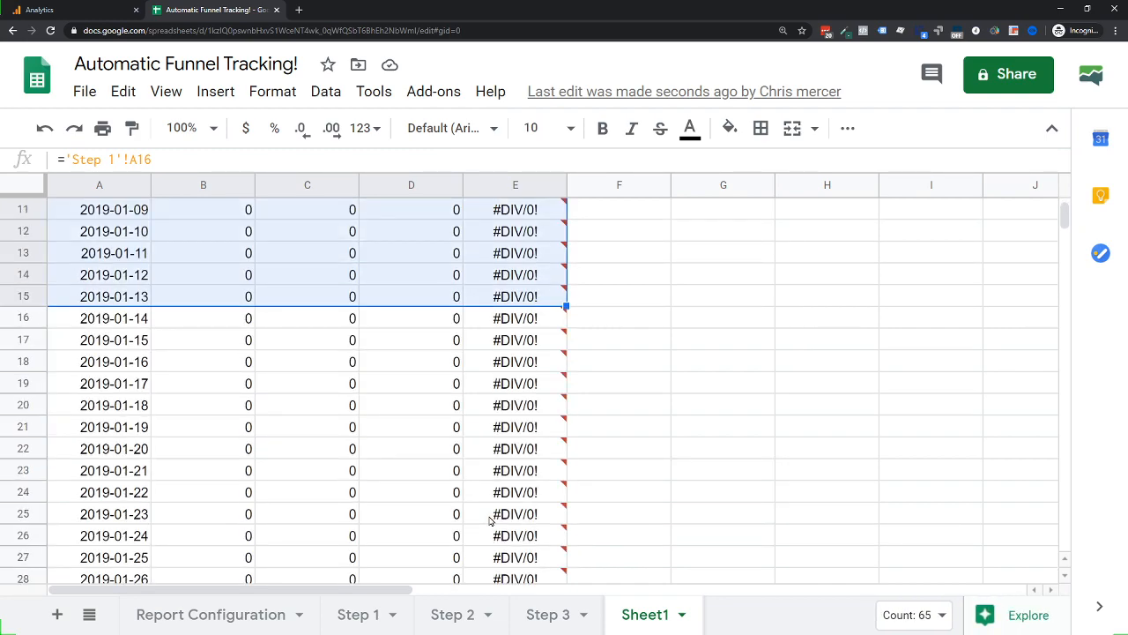
pyautogui.scroll(3, 491, 521)
pyautogui.moveTo(561, 527); pyautogui.dragTo(568, 631)
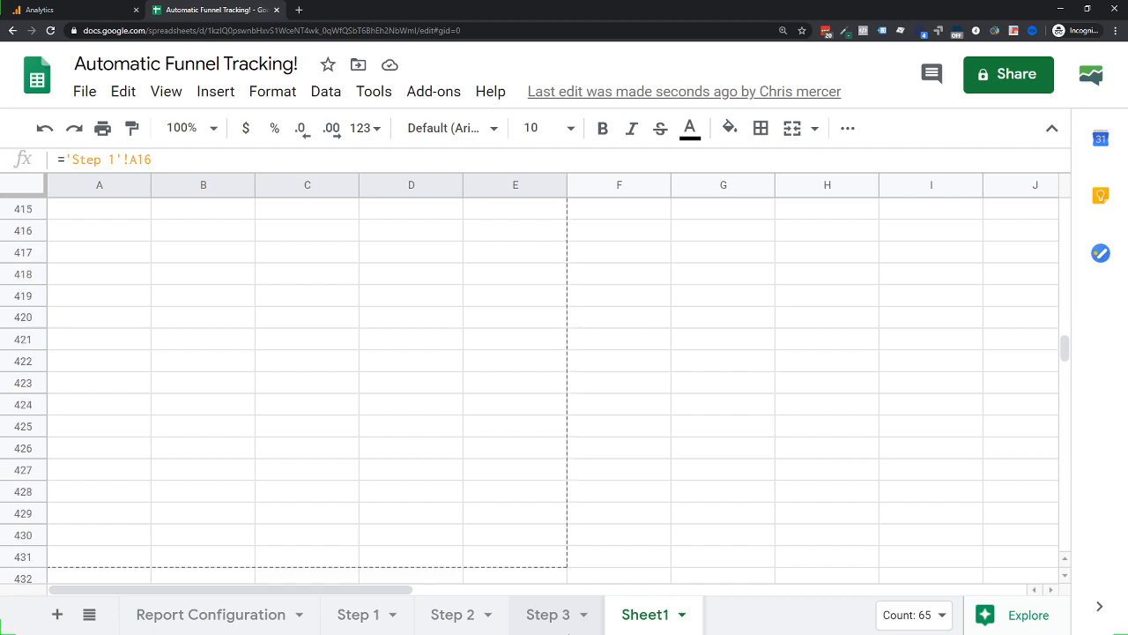
pyautogui.scroll(-4, 380, 481)
pyautogui.hotkey('ctrl', 'v')
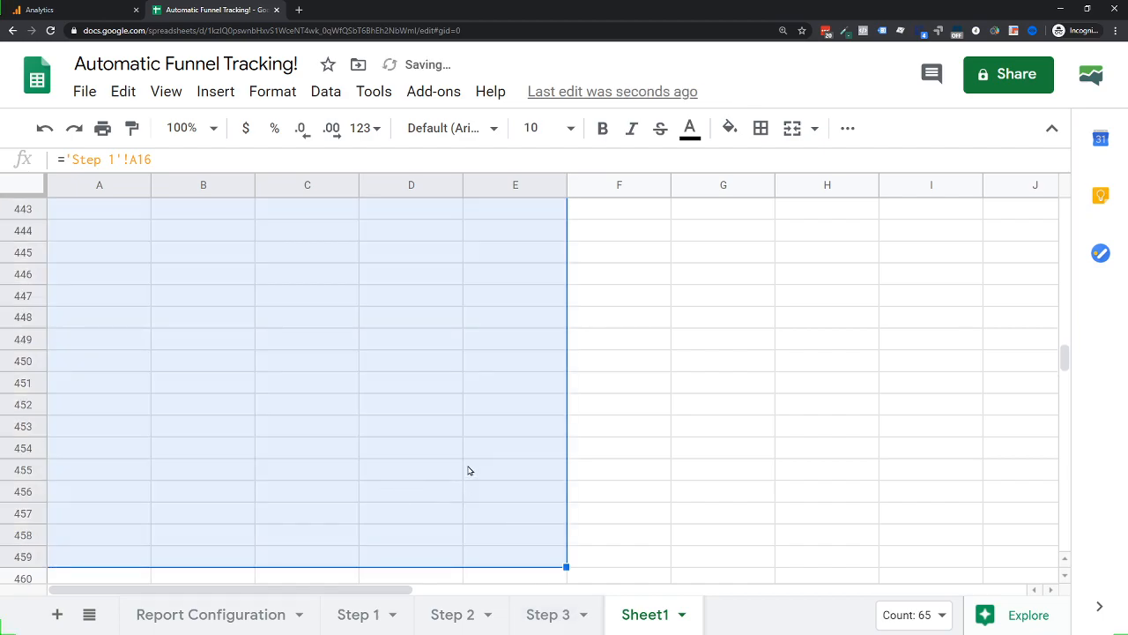
pyautogui.scroll(4, 423, 415)
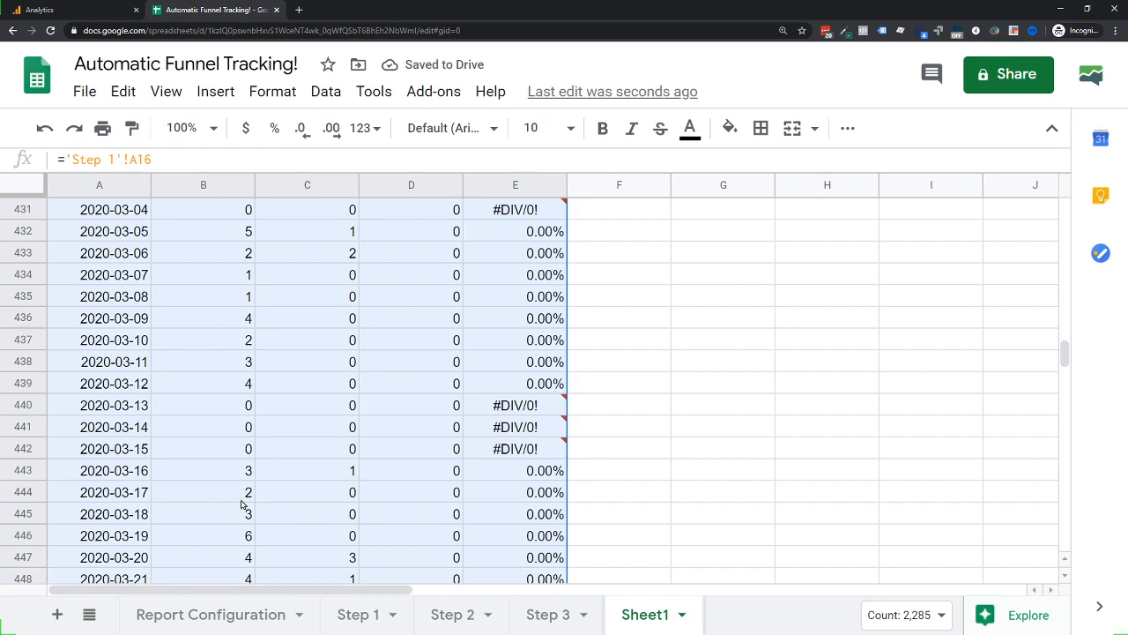
pyautogui.scroll(-4, 388, 483)
pyautogui.scroll(5, 487, 529)
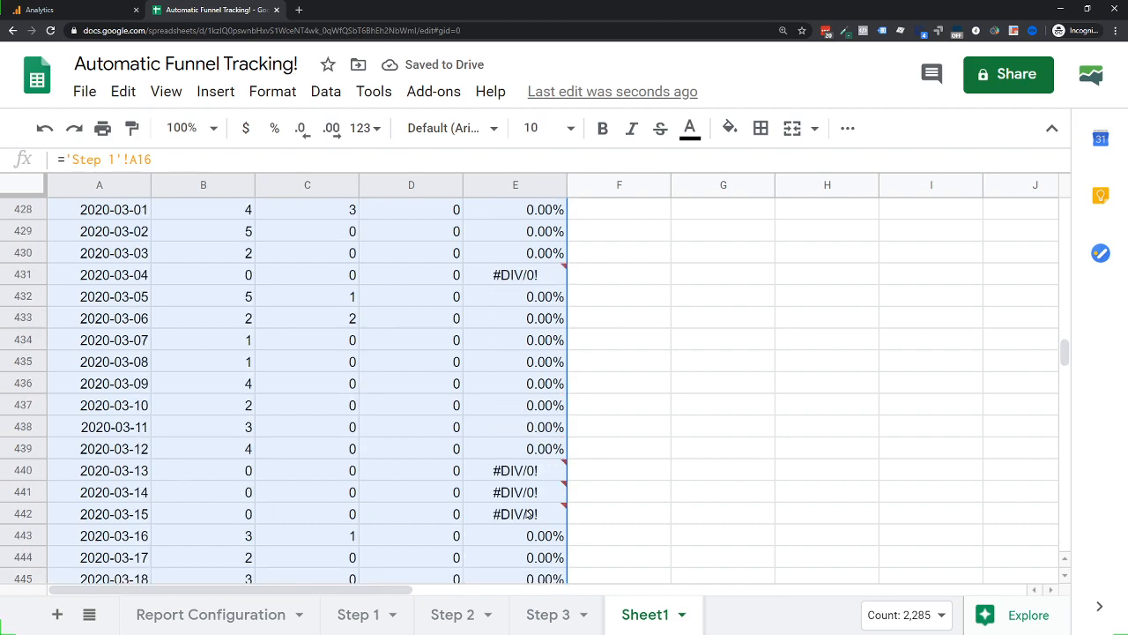
# Extend the sum range of the Step 1 total in cell B2 past row 42
pyautogui.moveTo(1064, 352); pyautogui.dragTo(1001, 215)
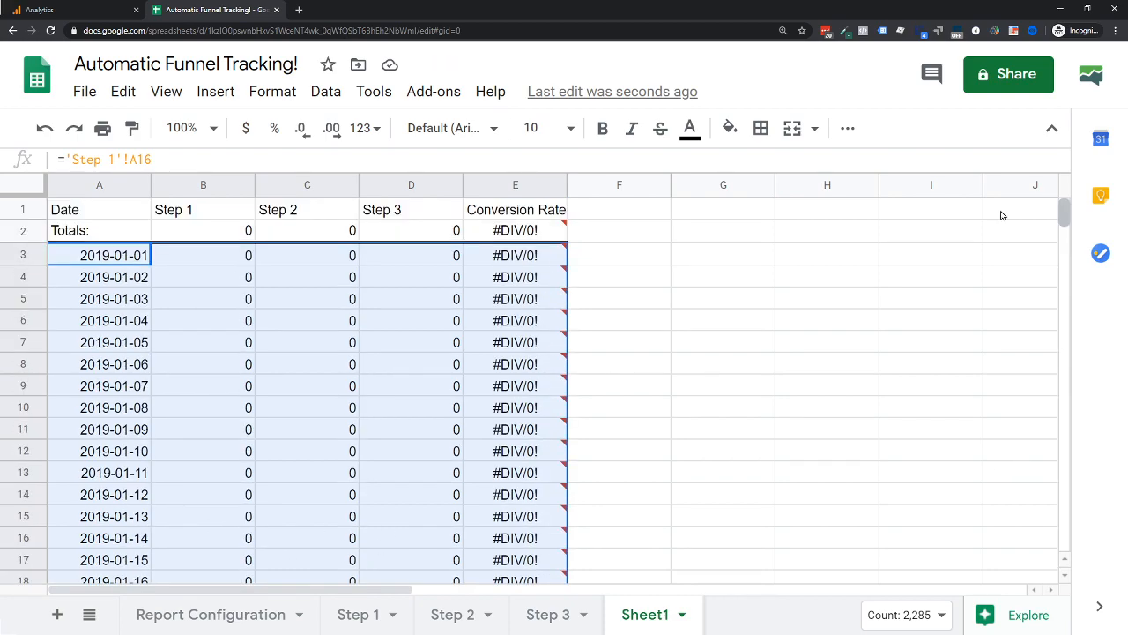
pyautogui.click(511, 239)
pyautogui.click(235, 236)
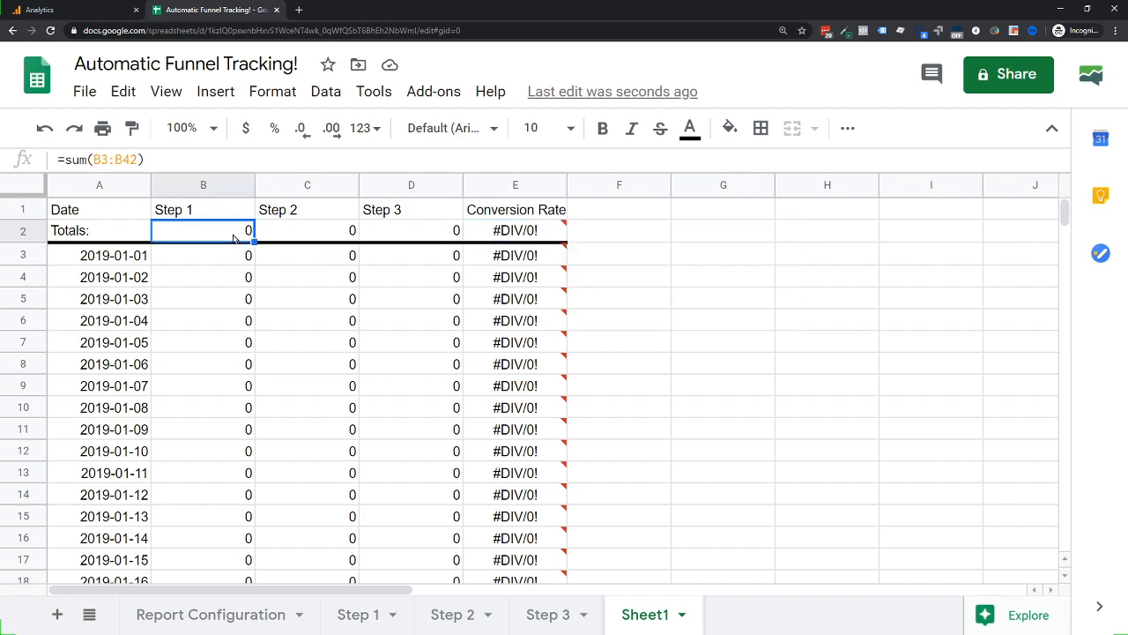
pyautogui.click(133, 159)
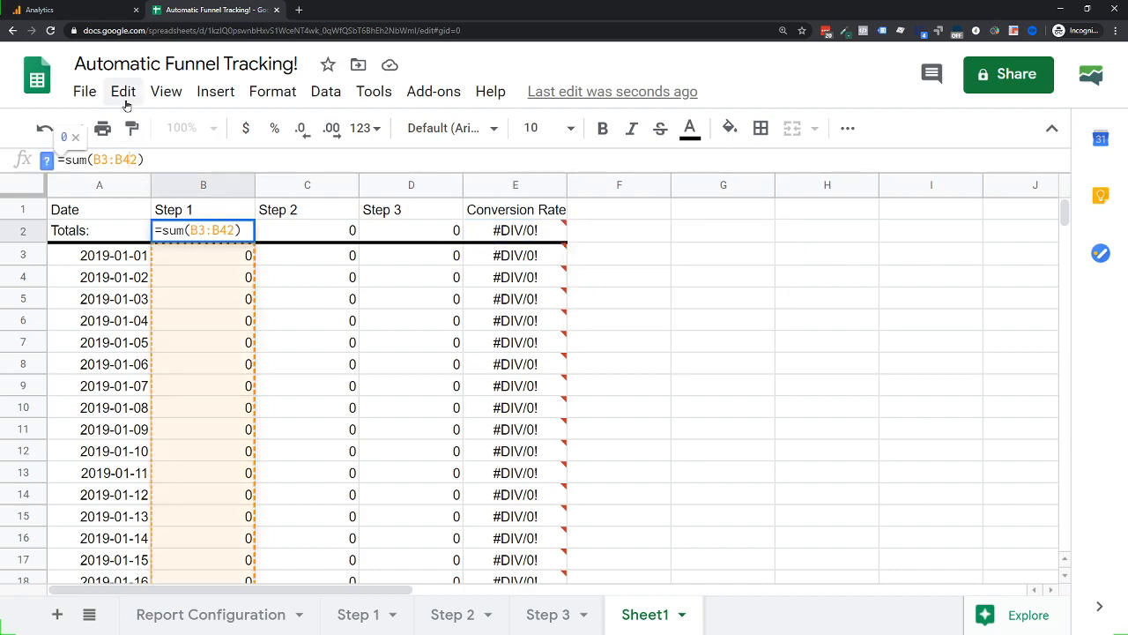
pyautogui.hotkey('shift', 'Return')
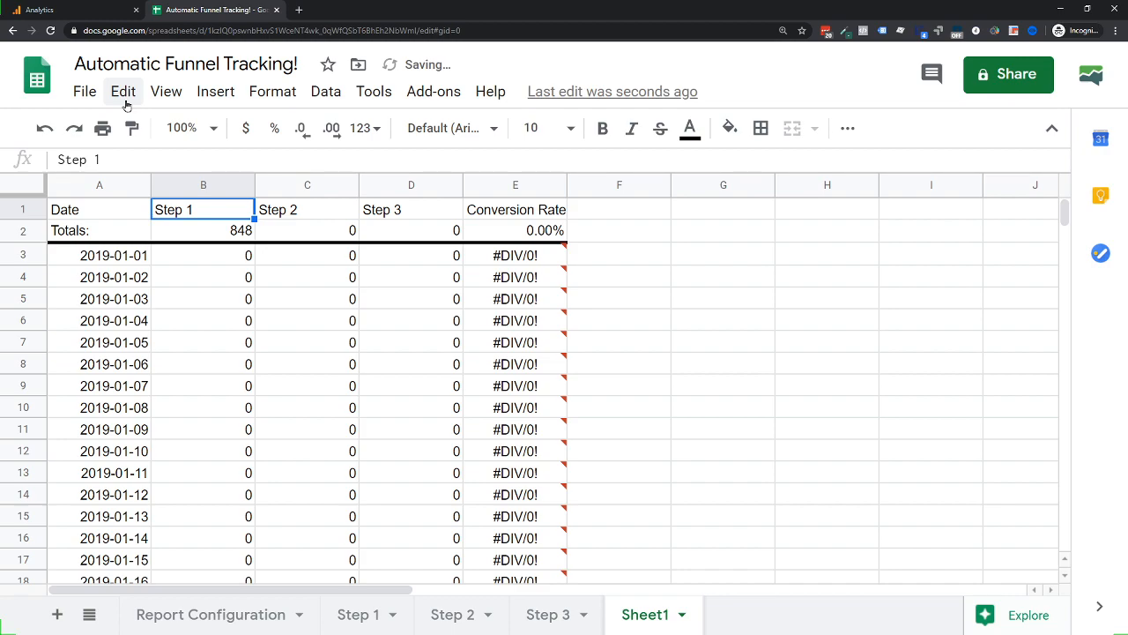
# Copy the Step 1 total formula from B2 to the Step 2 and Step 3 totals in C2 and D2
pyautogui.press('Down')
pyautogui.hotkey('ctrl', 'c')
pyautogui.press('Right')
pyautogui.hotkey('ctrl', 'v')
pyautogui.press('Right')
pyautogui.hotkey('ctrl', 'v')
pyautogui.press('Right')
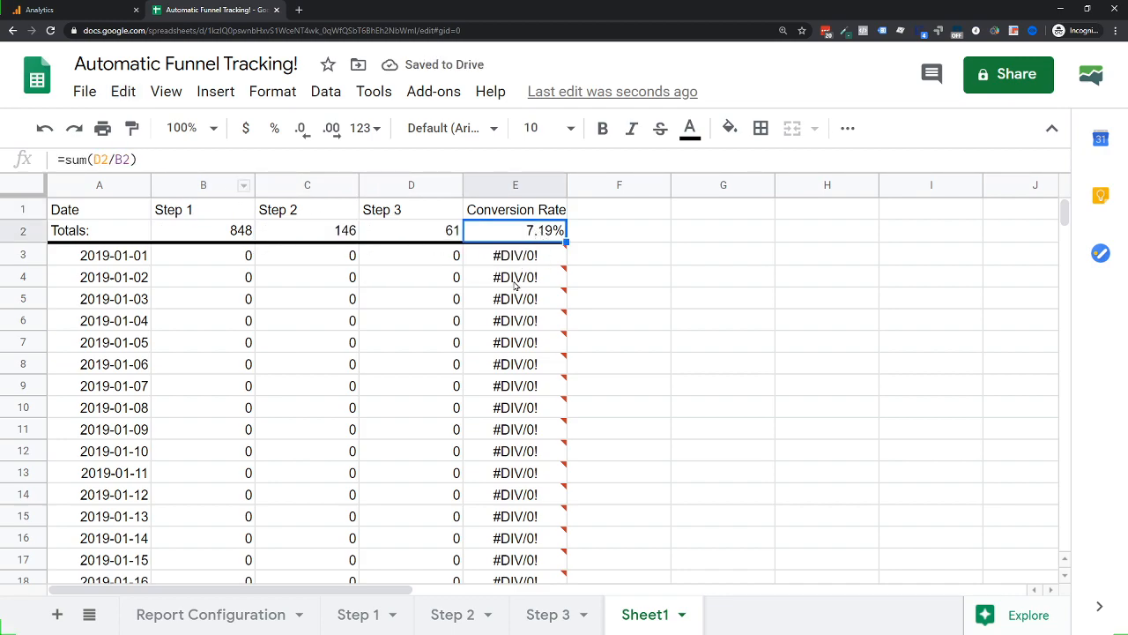
# Review the daily conversion rates and totals row on Sheet1, along with the settings on the Report Configuration sheet
pyautogui.scroll(-20, 529, 353)
pyautogui.scroll(-2, 529, 397)
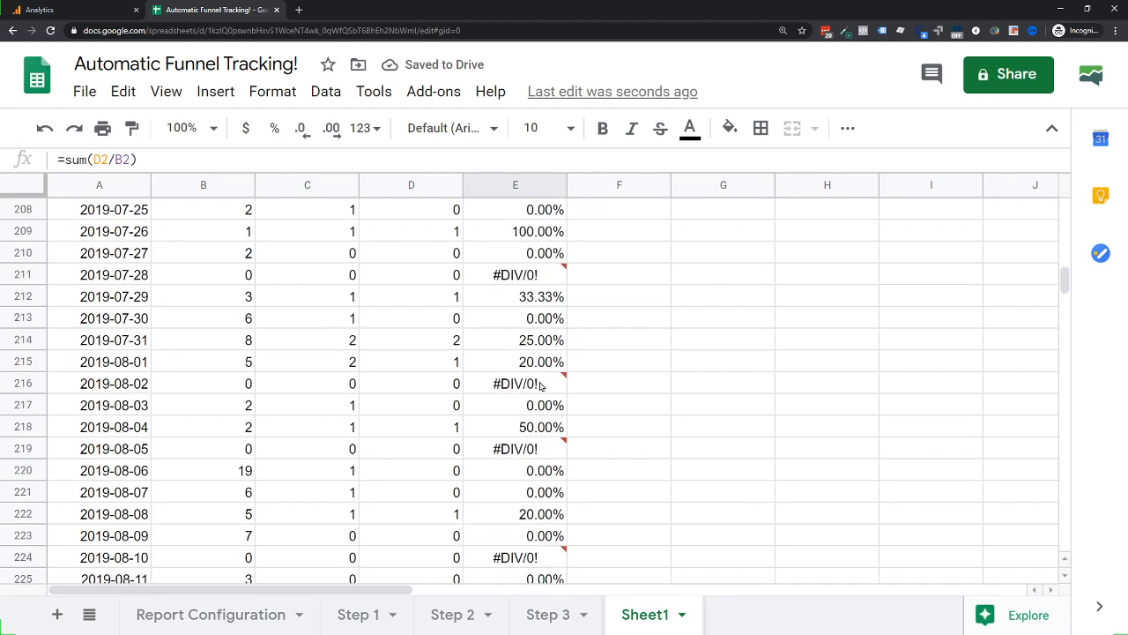
pyautogui.scroll(-5, 532, 462)
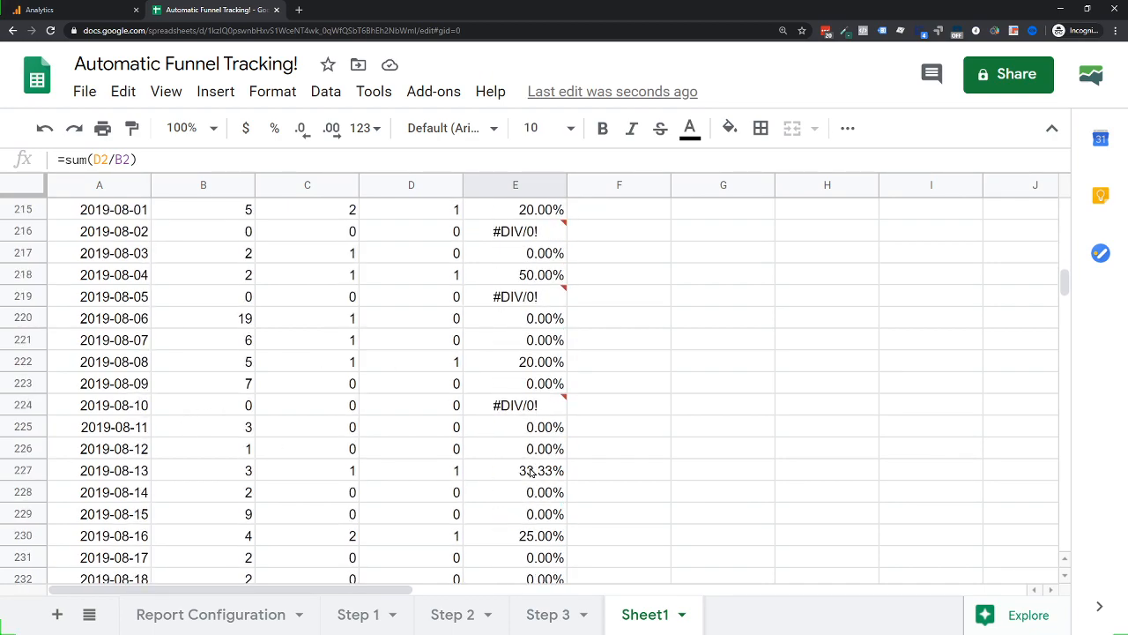
pyautogui.scroll(20, 413, 327)
pyautogui.scroll(4, 411, 329)
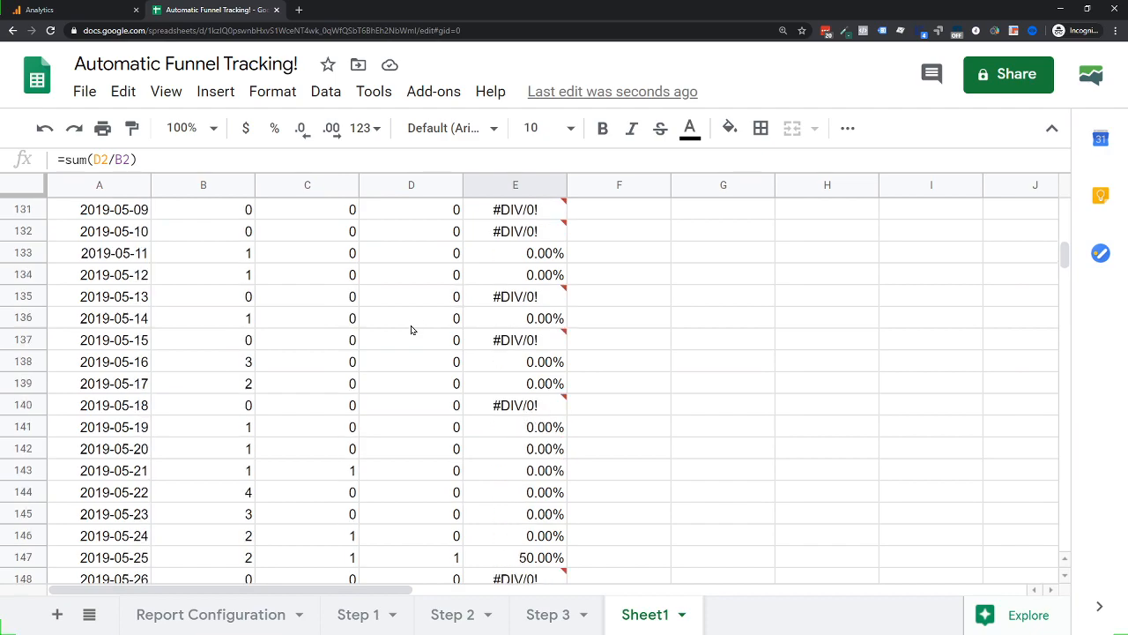
pyautogui.scroll(20, 325, 243)
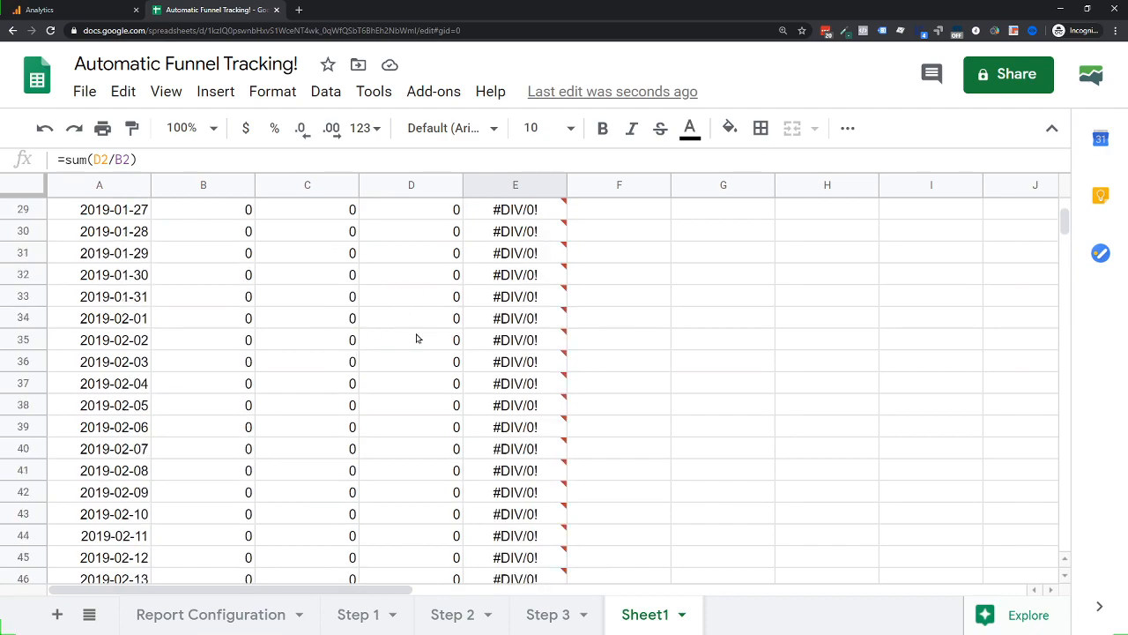
pyautogui.moveTo(126, 234); pyautogui.dragTo(518, 229)
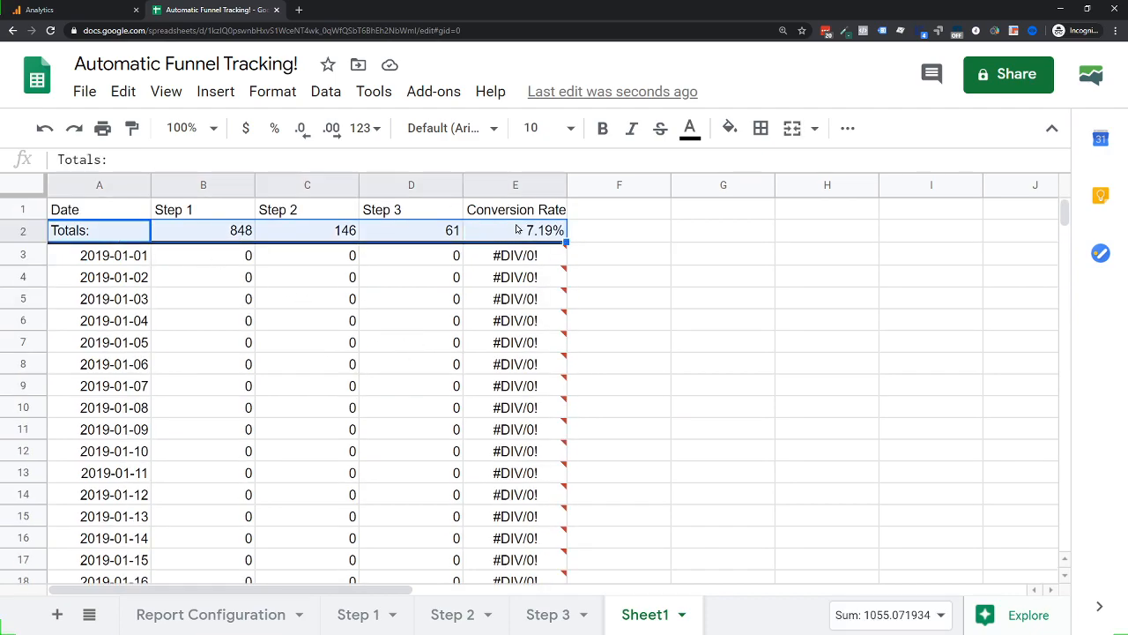
pyautogui.click(210, 615)
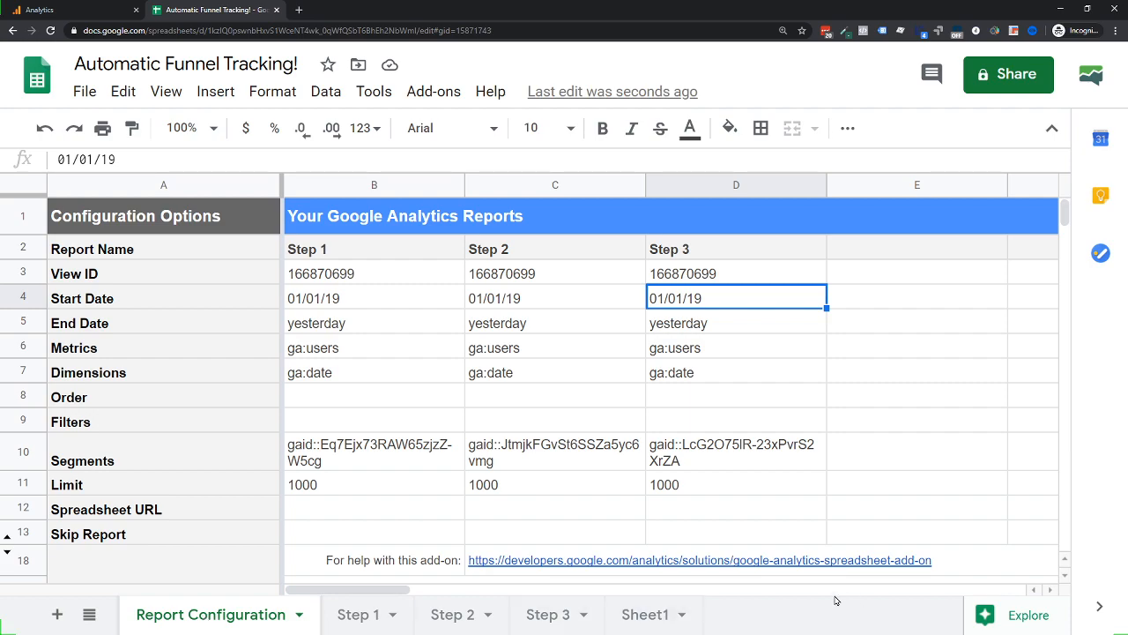
pyautogui.click(644, 615)
pyautogui.click(291, 187)
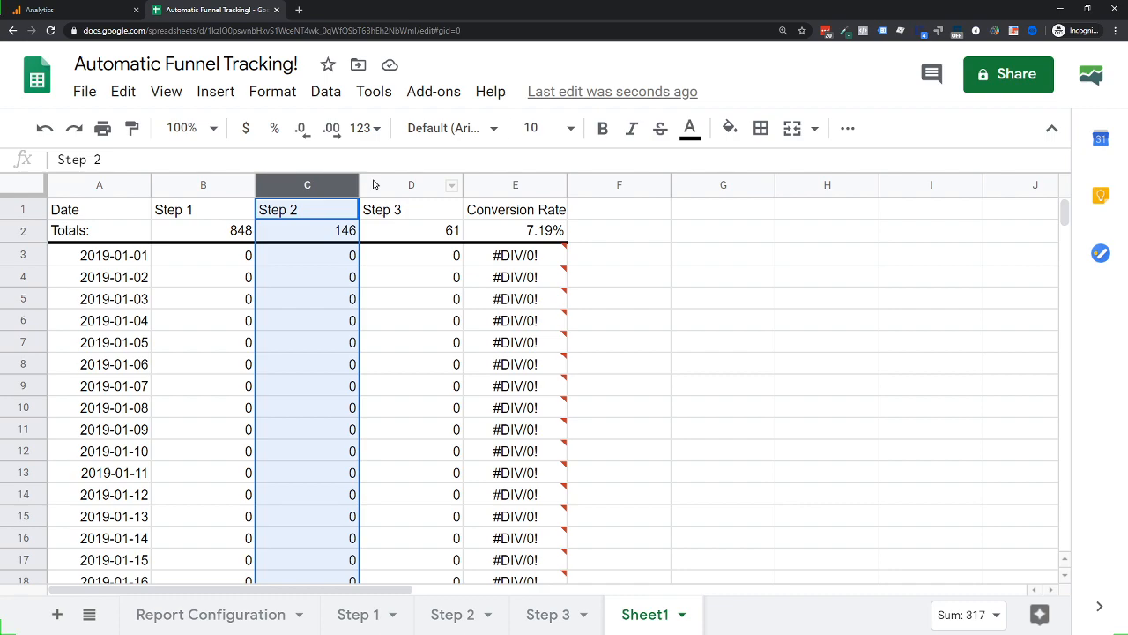
# Open datastudio.google.com in a new browser tab, answer the satisfaction survey with Very satisfied and dismiss it
pyautogui.click(299, 10)
pyautogui.write('datastudio.google.com')
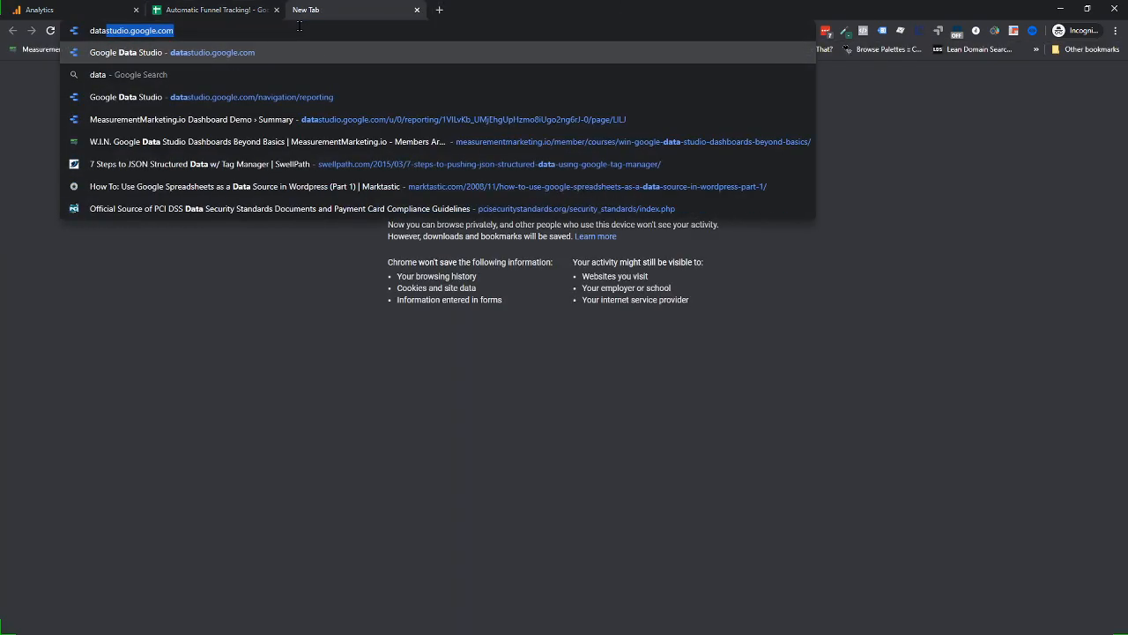
pyautogui.press('Return')
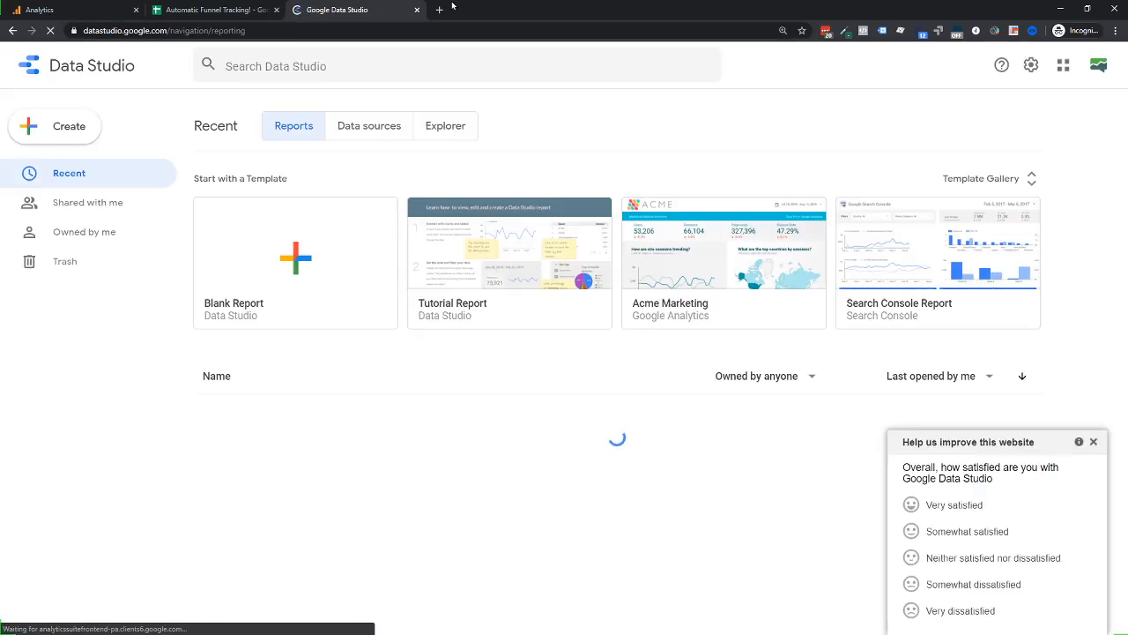
pyautogui.click(931, 506)
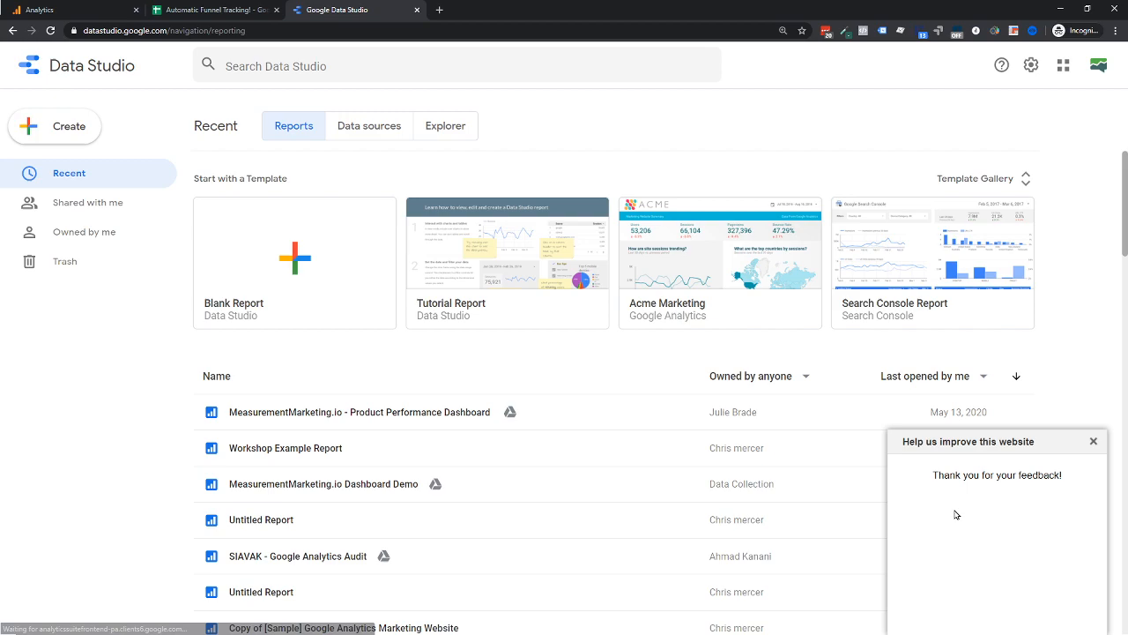
pyautogui.click(1093, 444)
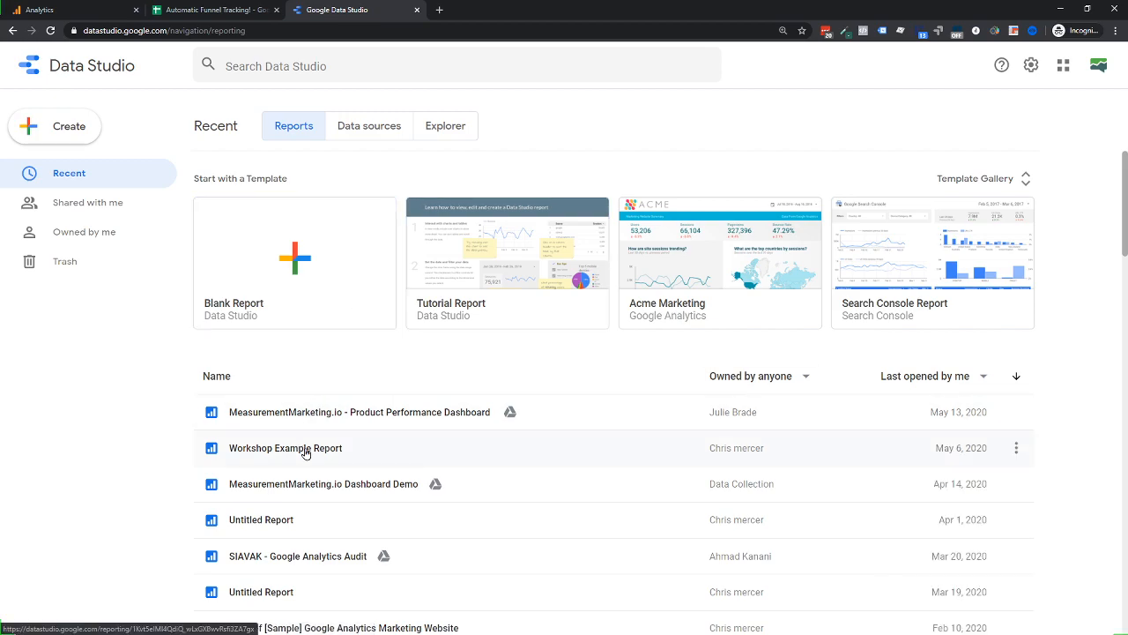
# Open the Workshop Example Report from the recent reports in Data Studio and switch it to edit mode
pyautogui.scroll(-1, 463, 451)
pyautogui.scroll(-2, 463, 451)
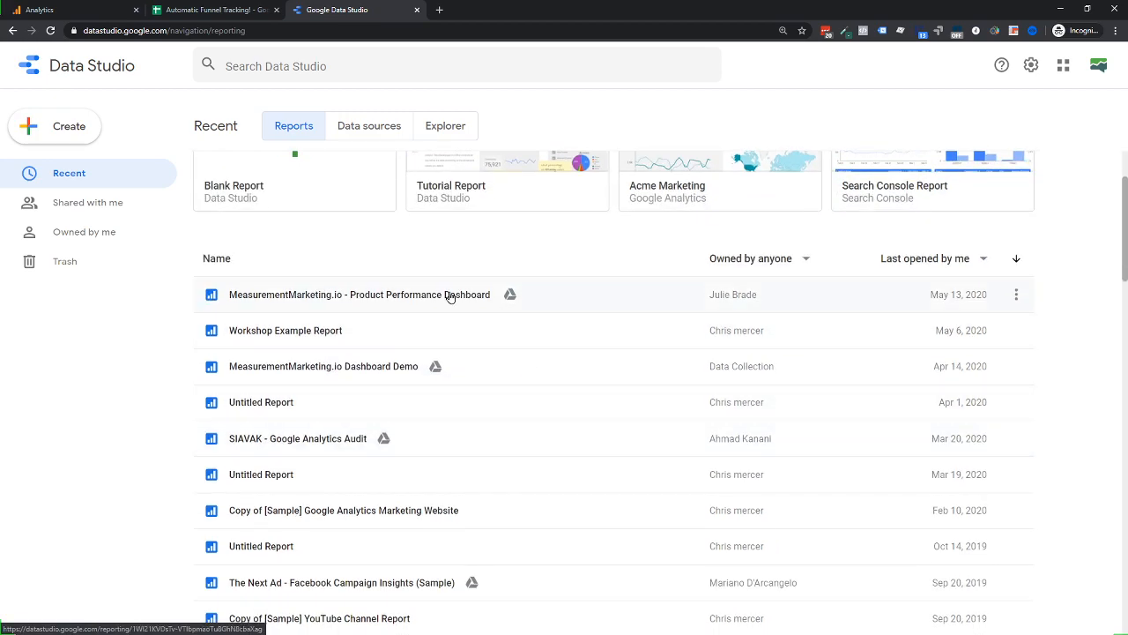
pyautogui.click(294, 331)
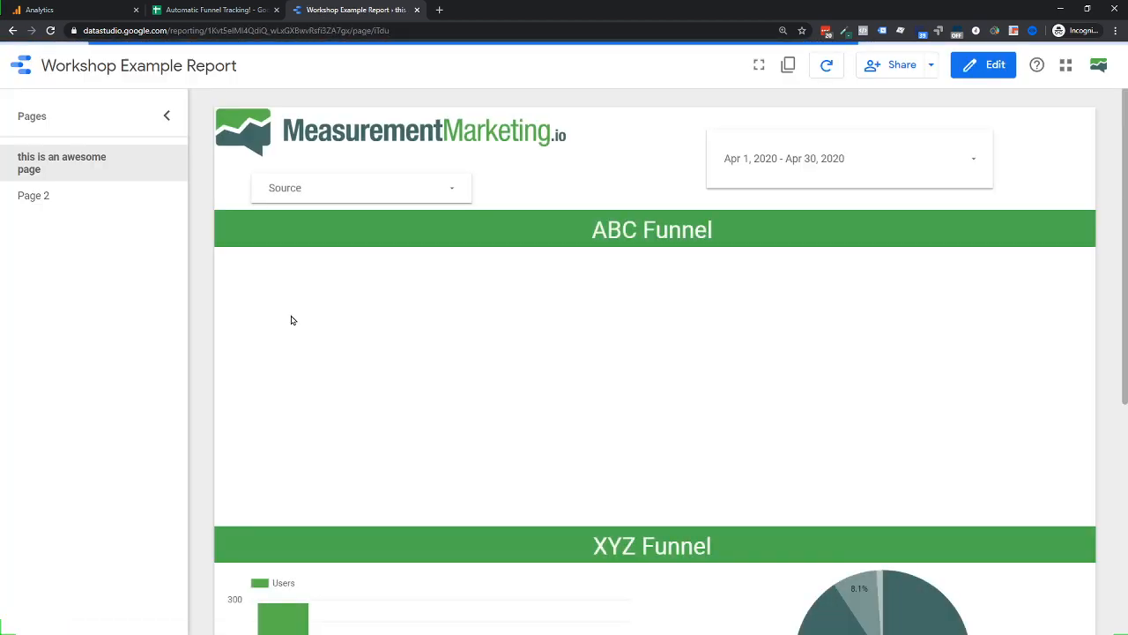
pyautogui.click(988, 64)
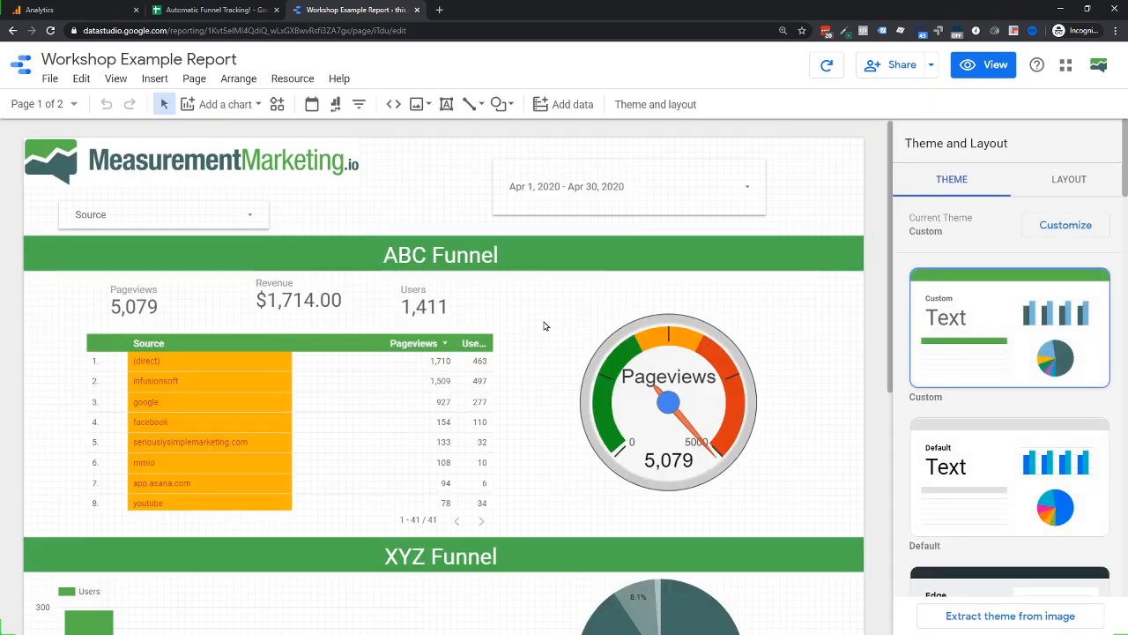
# Look over the funnel charts on the report's first page and switch to Page 2
pyautogui.scroll(-5, 544, 326)
pyautogui.scroll(3, 741, 322)
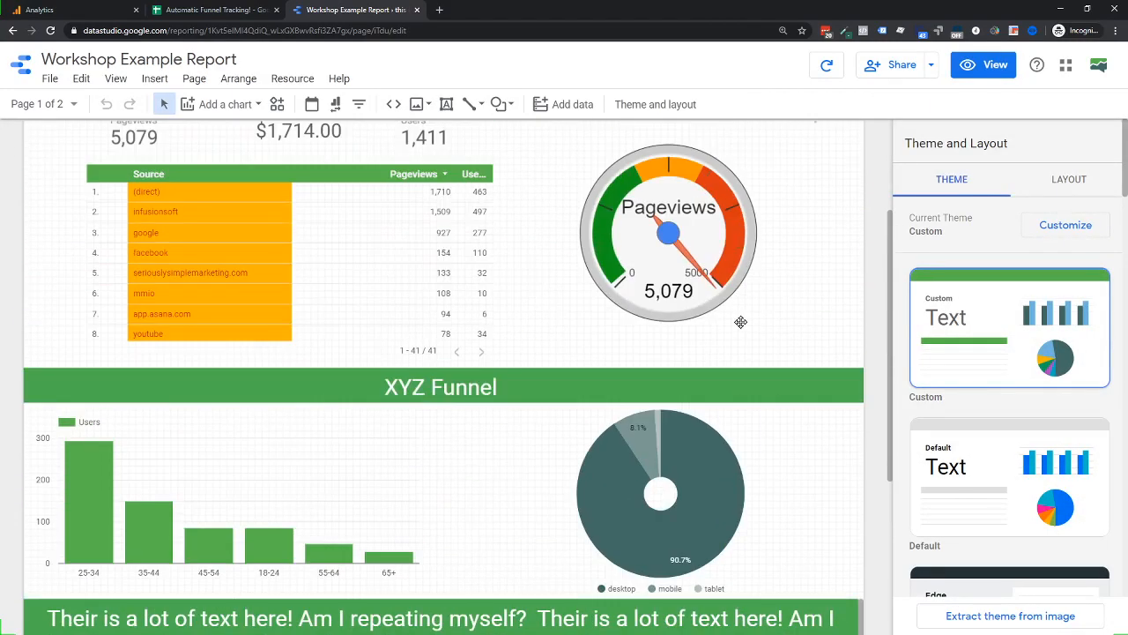
pyautogui.scroll(3, 741, 322)
pyautogui.click(40, 104)
pyautogui.click(67, 198)
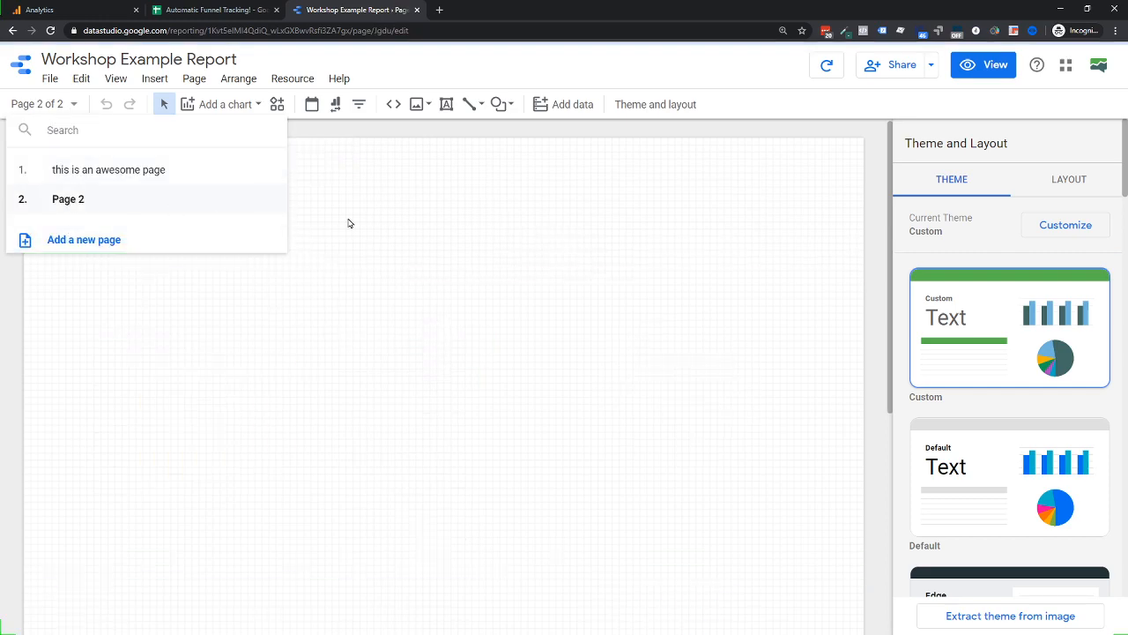
pyautogui.hotkey('ctrl', 'v')
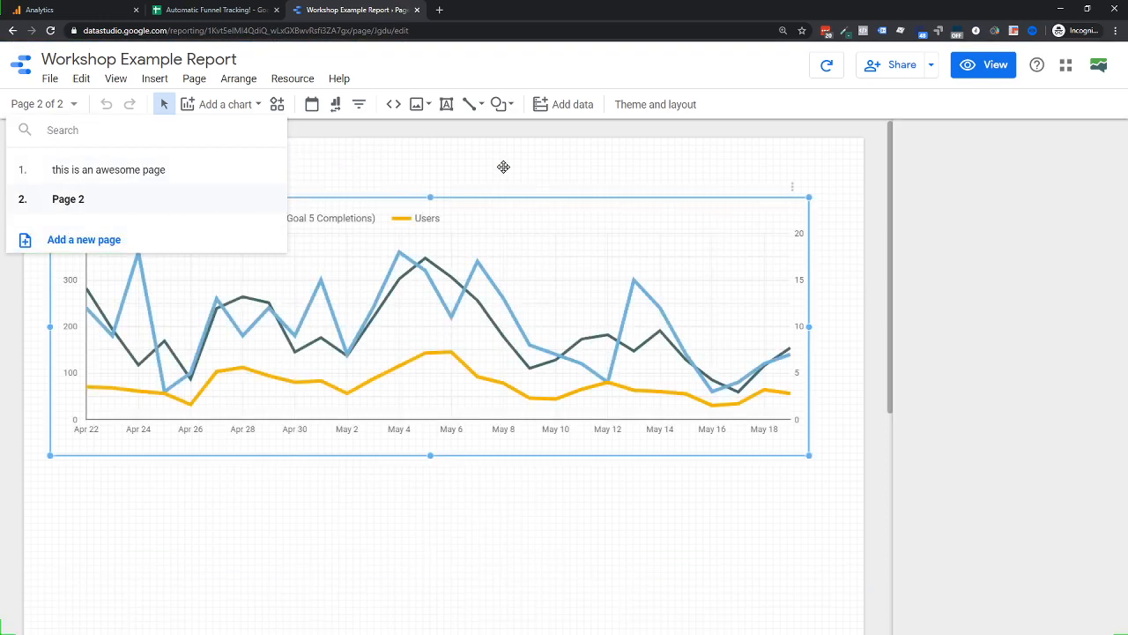
pyautogui.click(503, 167)
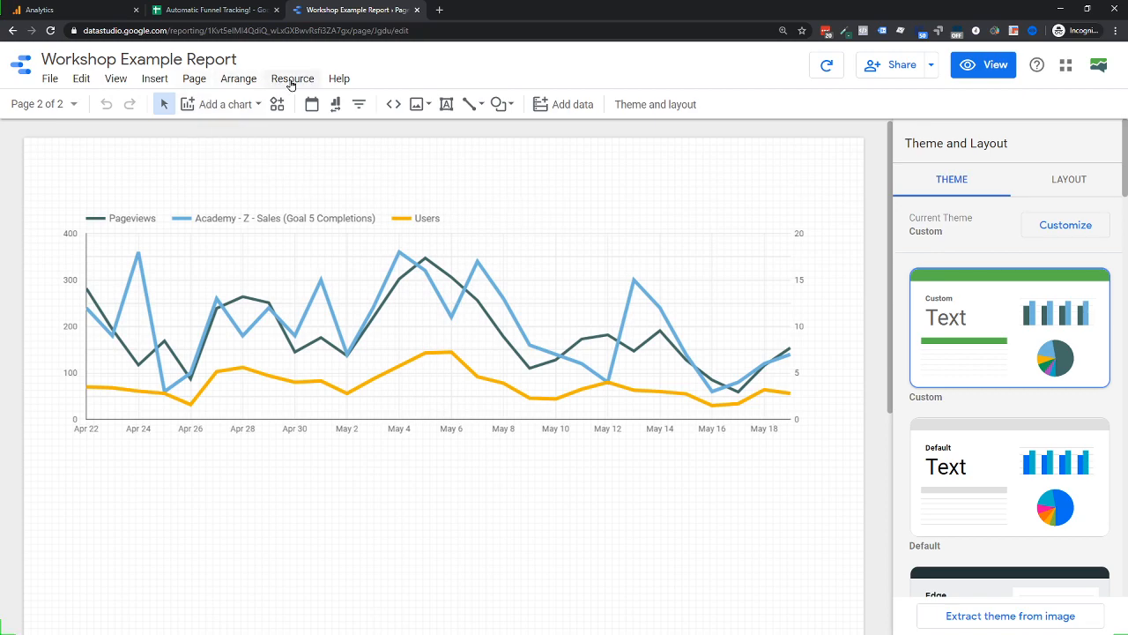
# Add a scorecard below the time series chart on Page 2
pyautogui.click(213, 106)
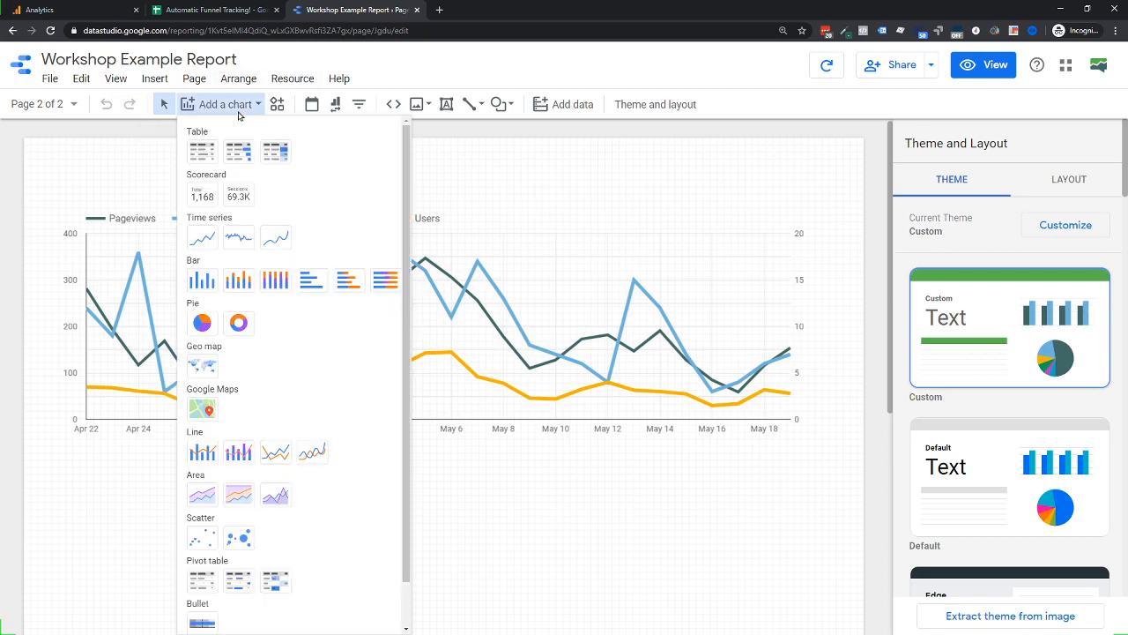
pyautogui.click(202, 194)
pyautogui.click(142, 496)
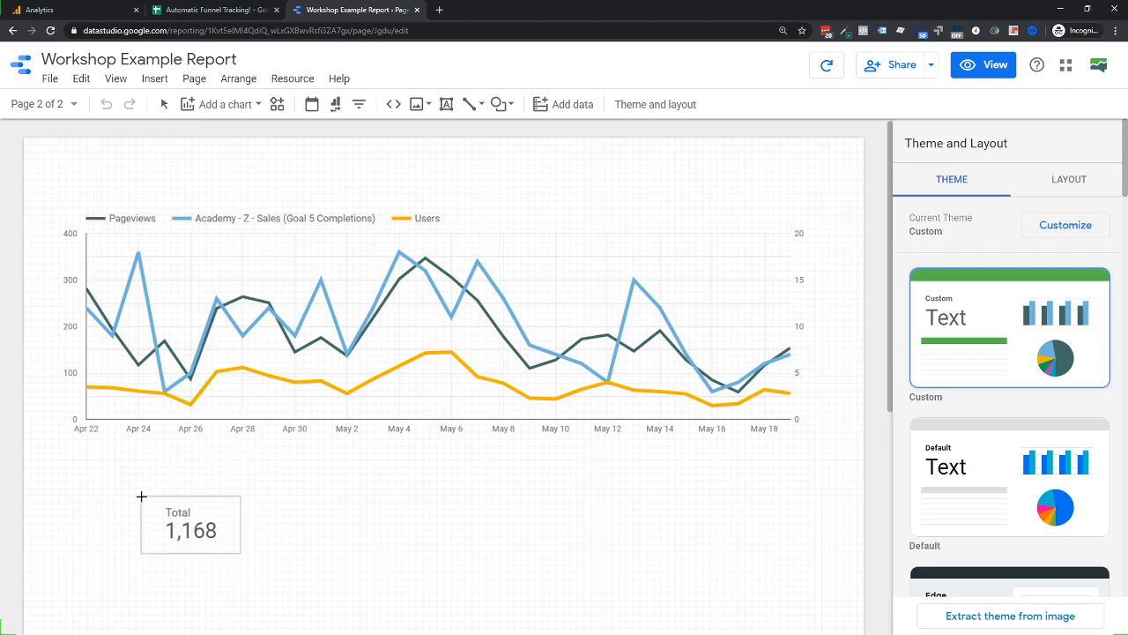
# Move the time series chart to the bottom of the page and the Pageviews scorecard to the page's upper-left area
pyautogui.click(257, 378)
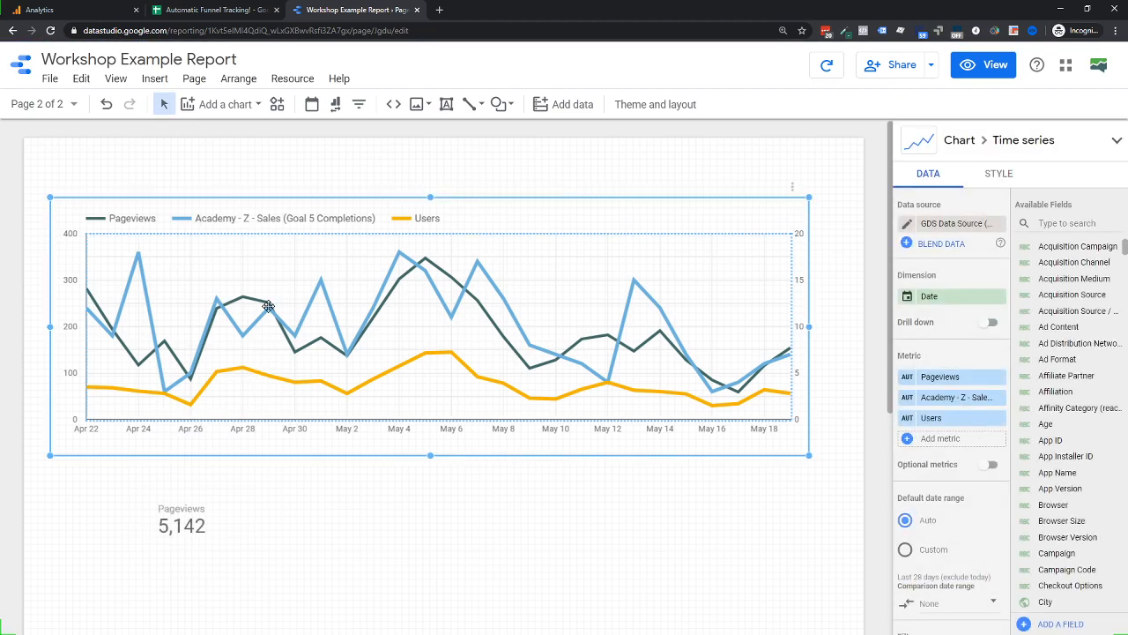
pyautogui.moveTo(266, 231); pyautogui.dragTo(288, 372)
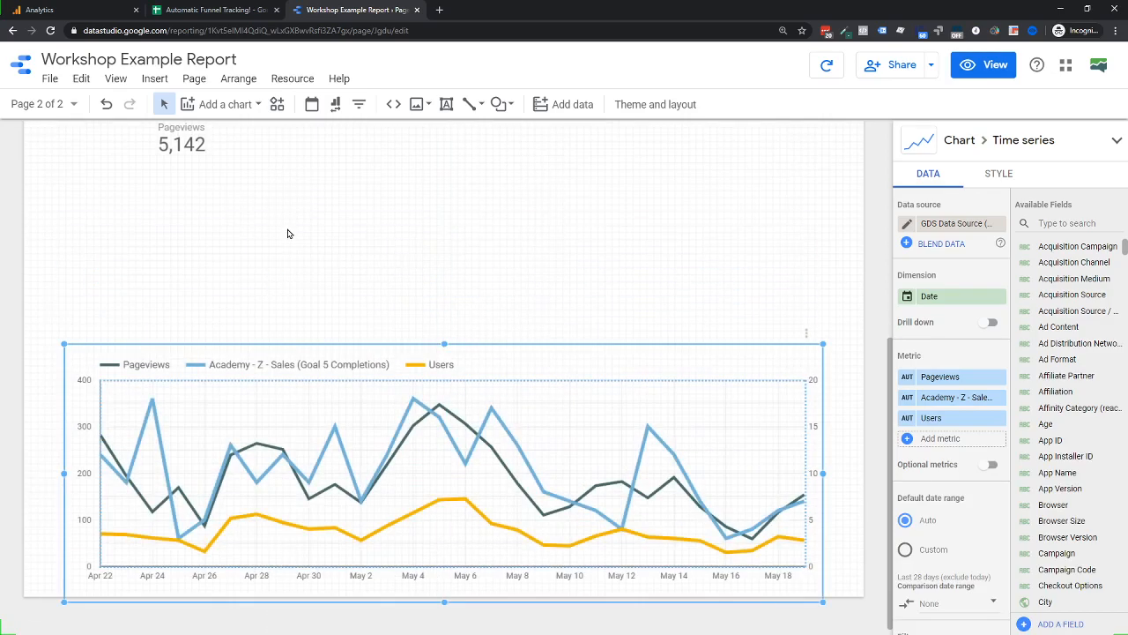
pyautogui.scroll(2, 265, 234)
pyautogui.click(197, 236)
pyautogui.scroll(3, 323, 285)
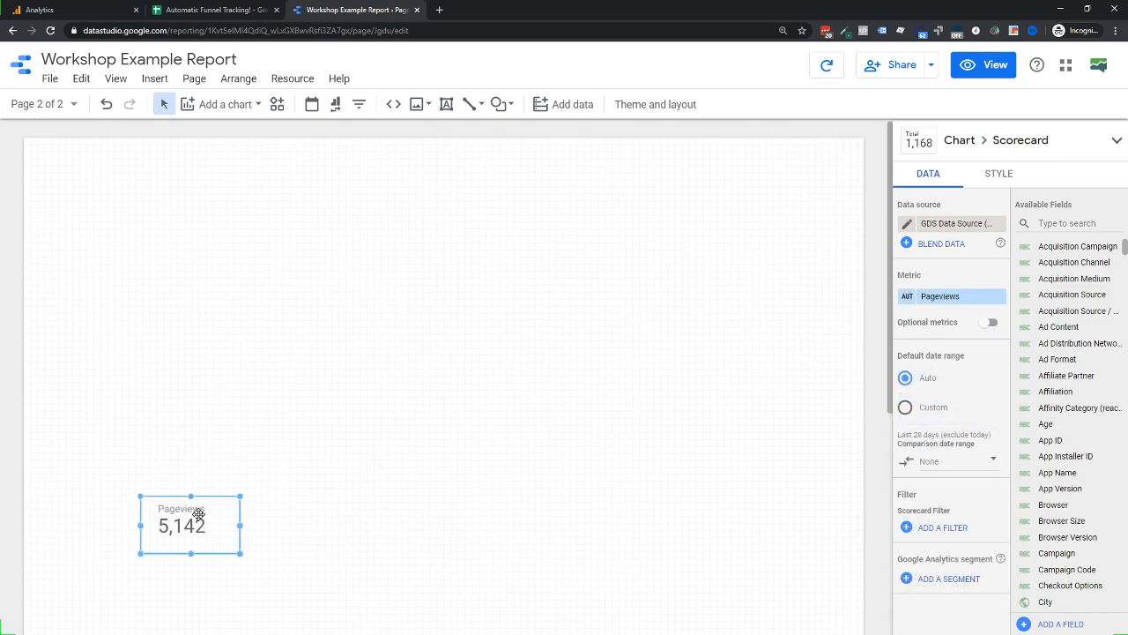
pyautogui.moveTo(193, 515); pyautogui.dragTo(182, 213)
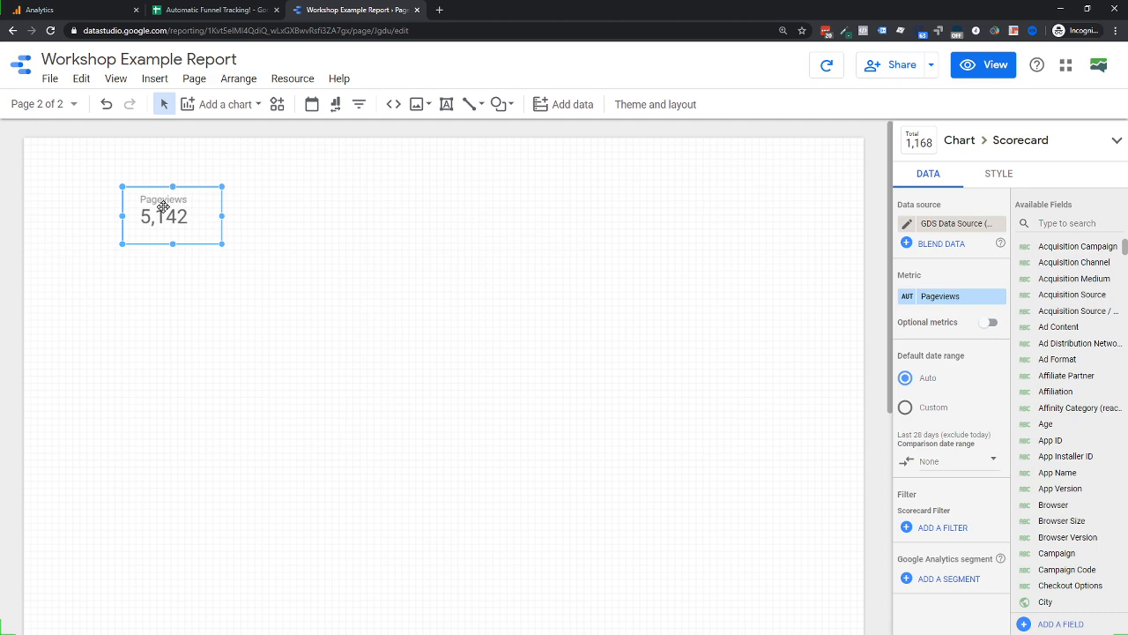
# Add a Google Analytics data source using MeasurementMarketing.io, property 1 - MeasurementMarketing.io - 2020 and view GDS Data Source (Marketing Only)
pyautogui.click(947, 226)
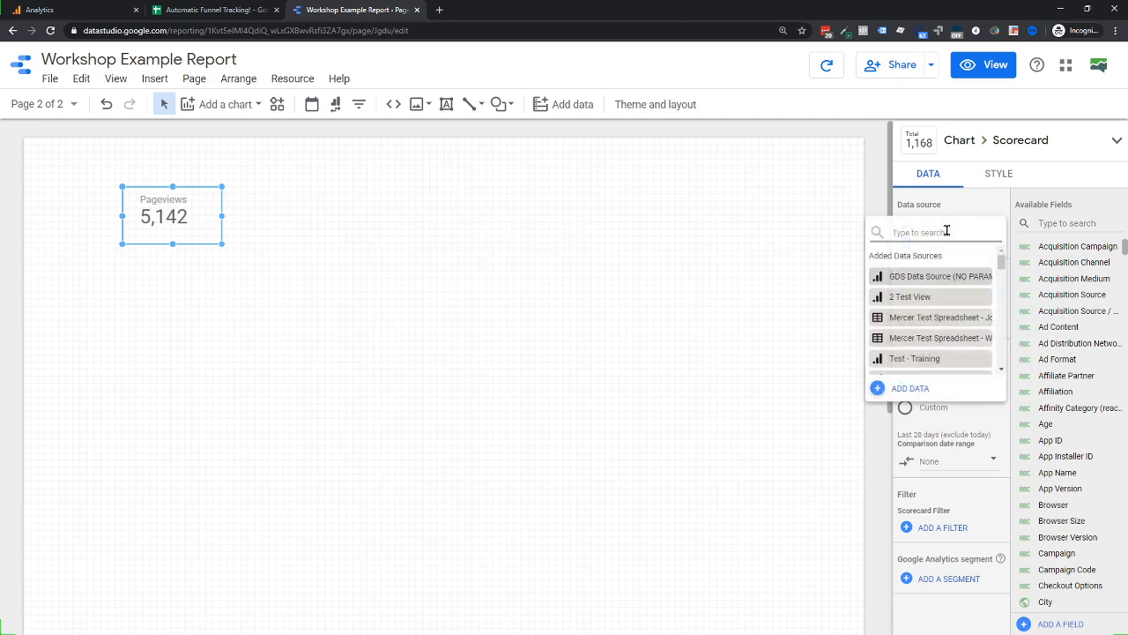
pyautogui.write('measu')
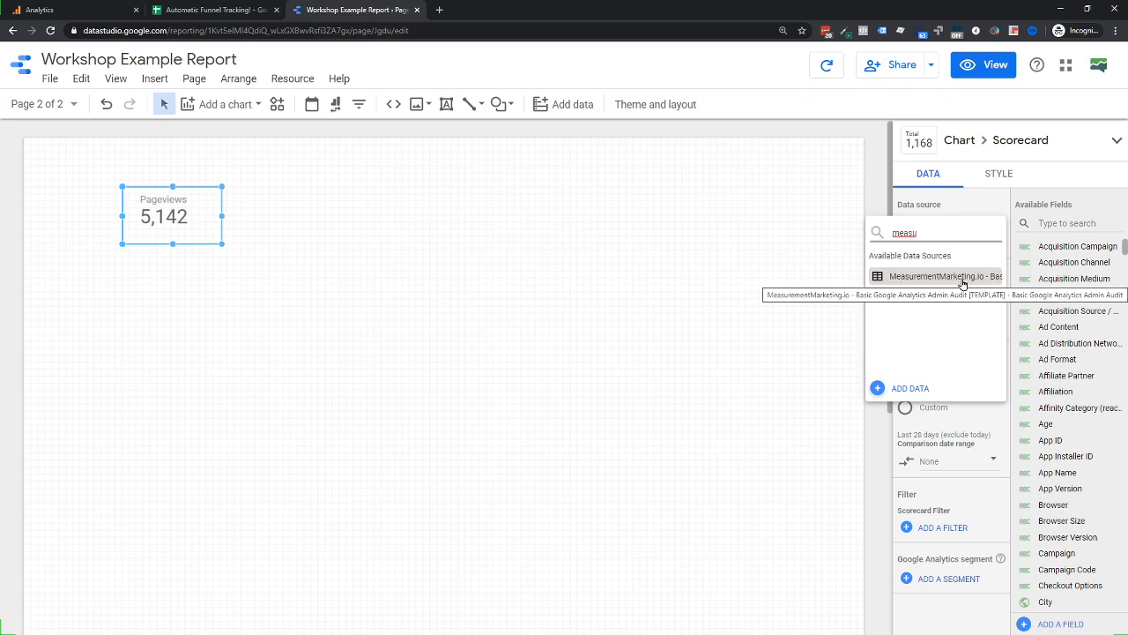
pyautogui.click(900, 390)
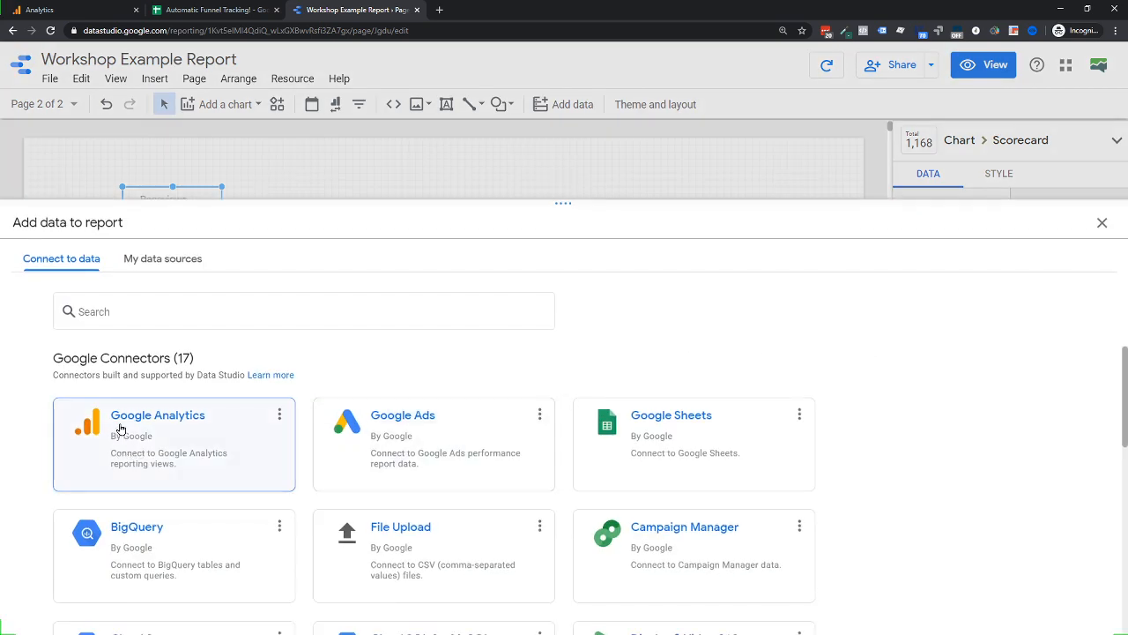
pyautogui.click(120, 428)
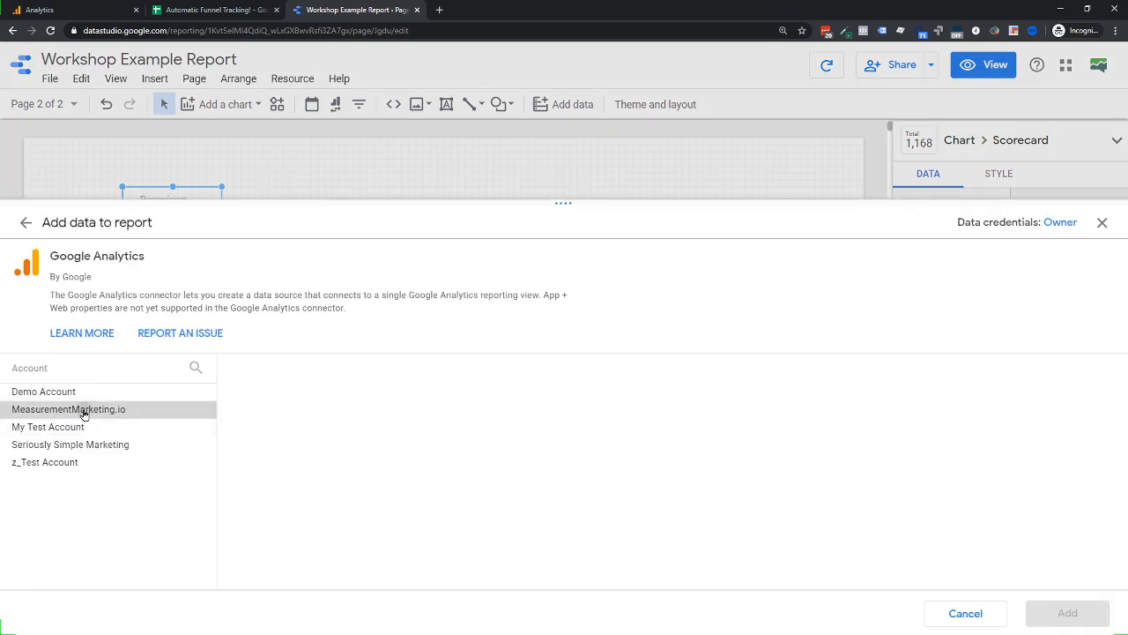
pyautogui.click(83, 409)
pyautogui.click(317, 394)
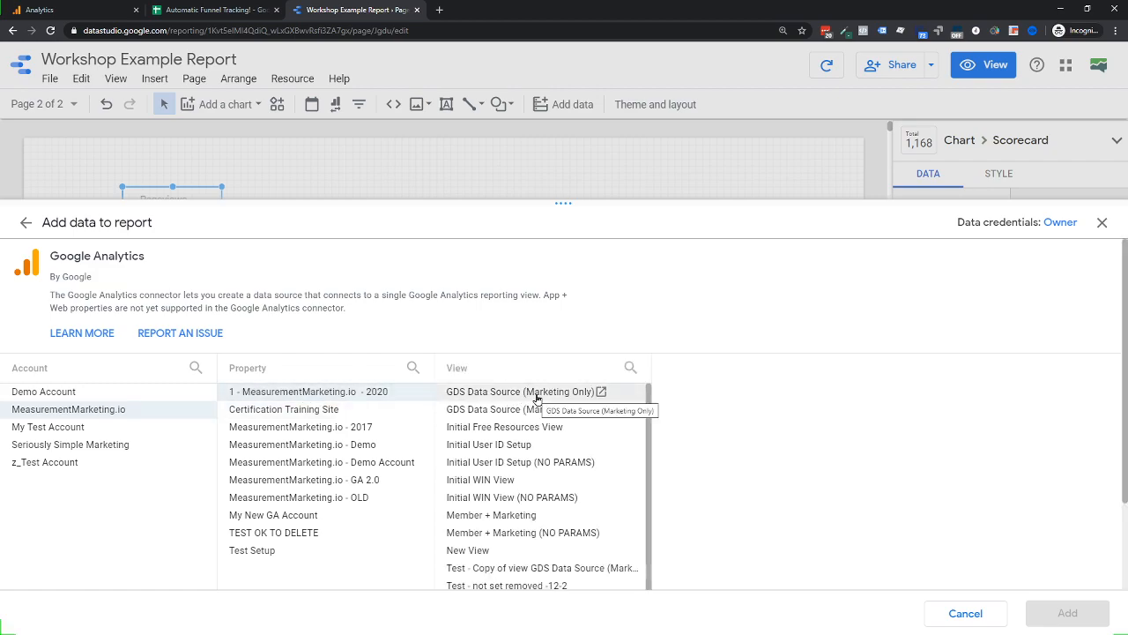
pyautogui.click(536, 409)
pyautogui.click(550, 396)
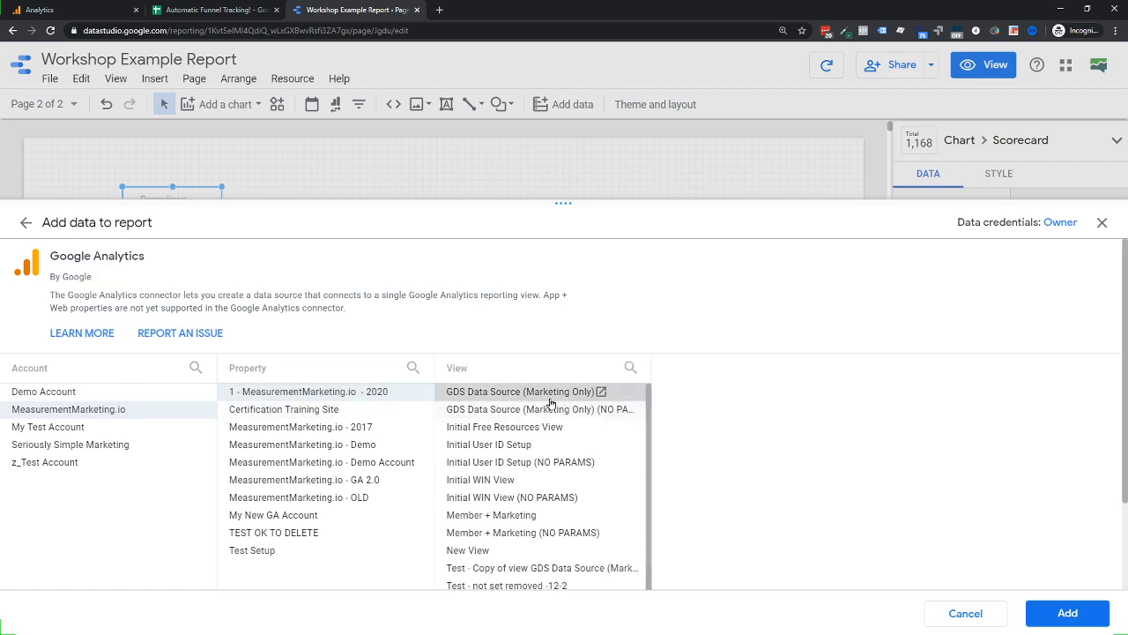
pyautogui.click(1052, 612)
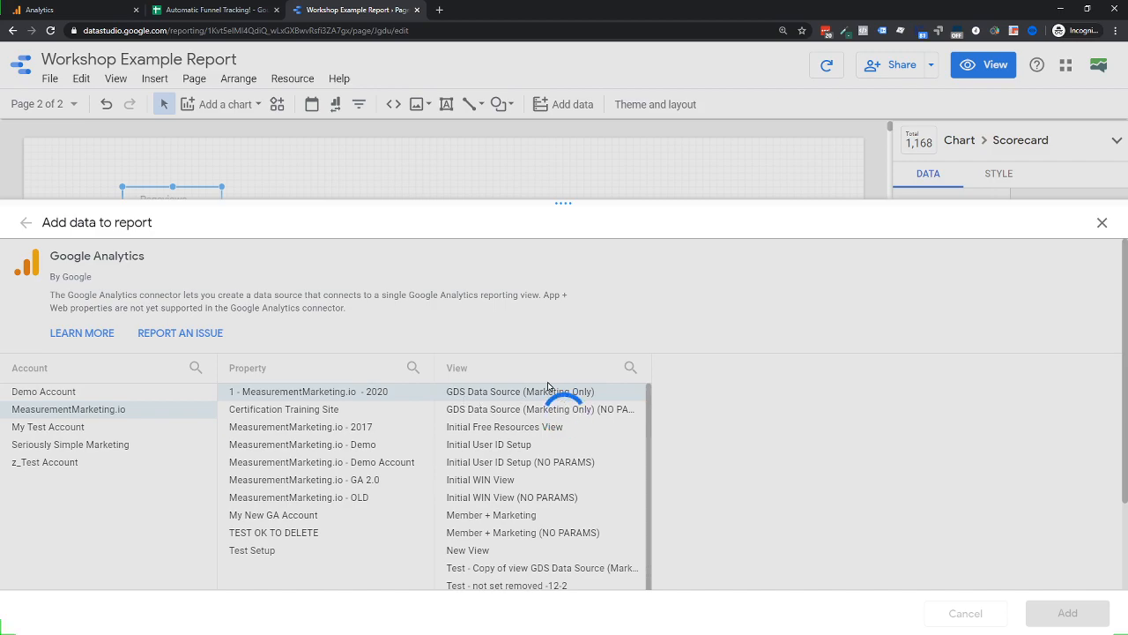
# Check the view used in Google Analytics and select GDS Data Source (Marketing Only) as the scorecard's data source in Data Studio
pyautogui.click(106, 10)
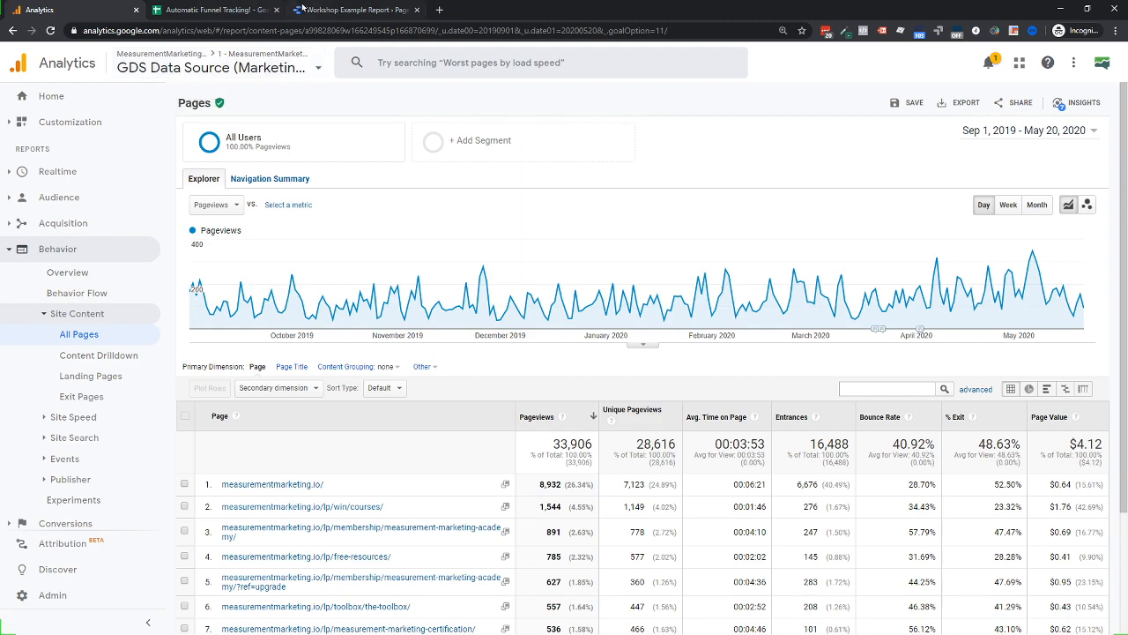
pyautogui.click(323, 12)
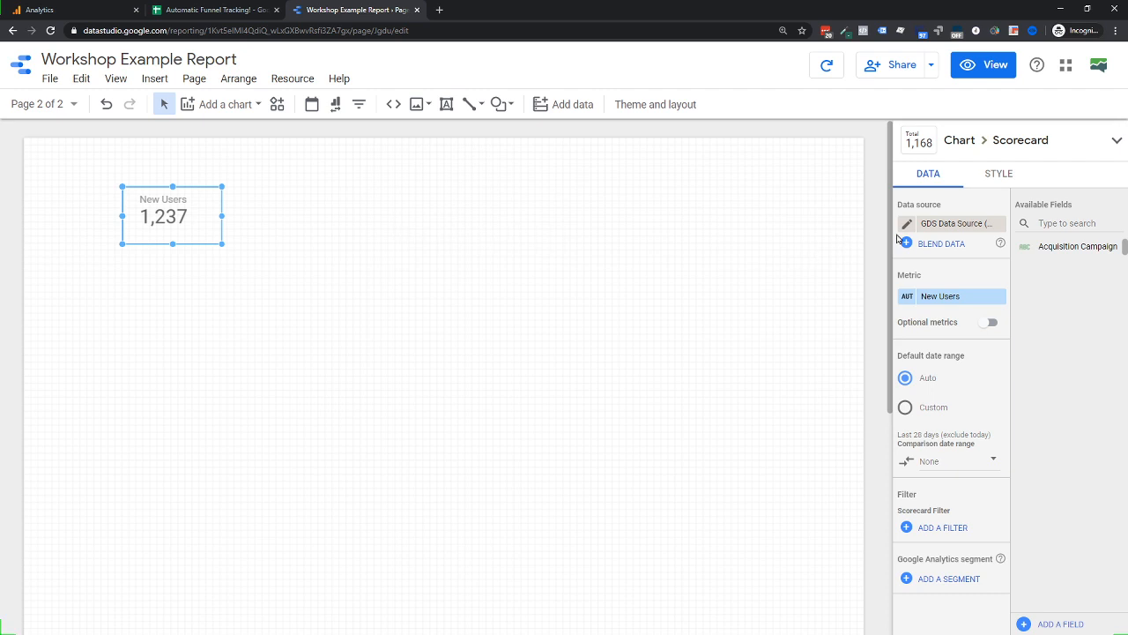
pyautogui.click(941, 225)
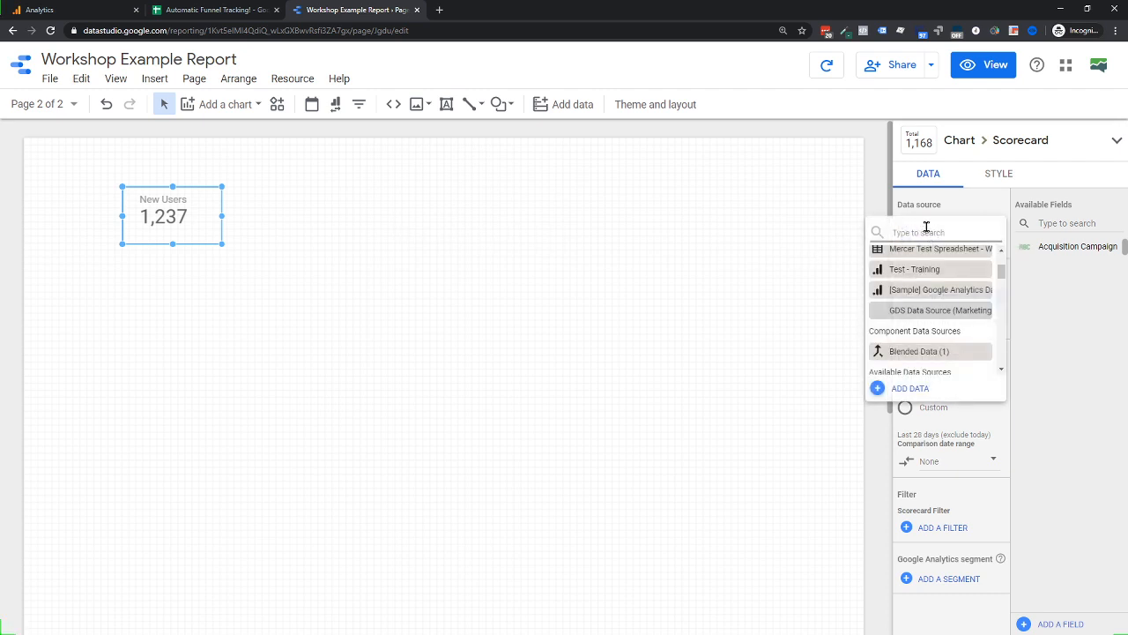
pyautogui.write('mek')
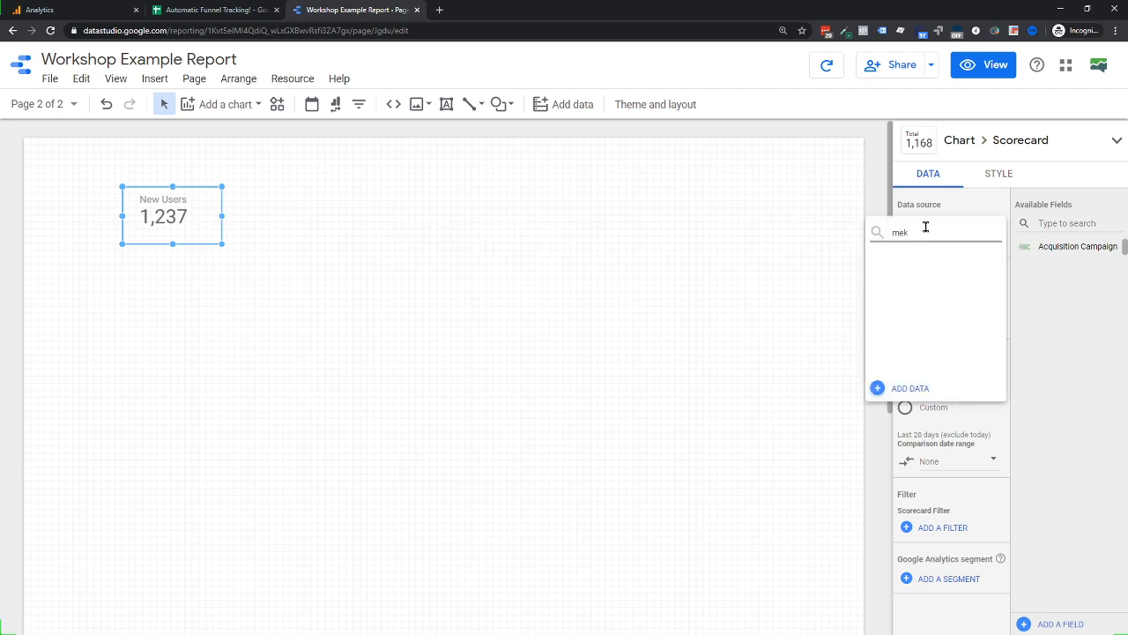
pyautogui.press('BackSpace')
pyautogui.press('BackSpace')
pyautogui.write('ar')
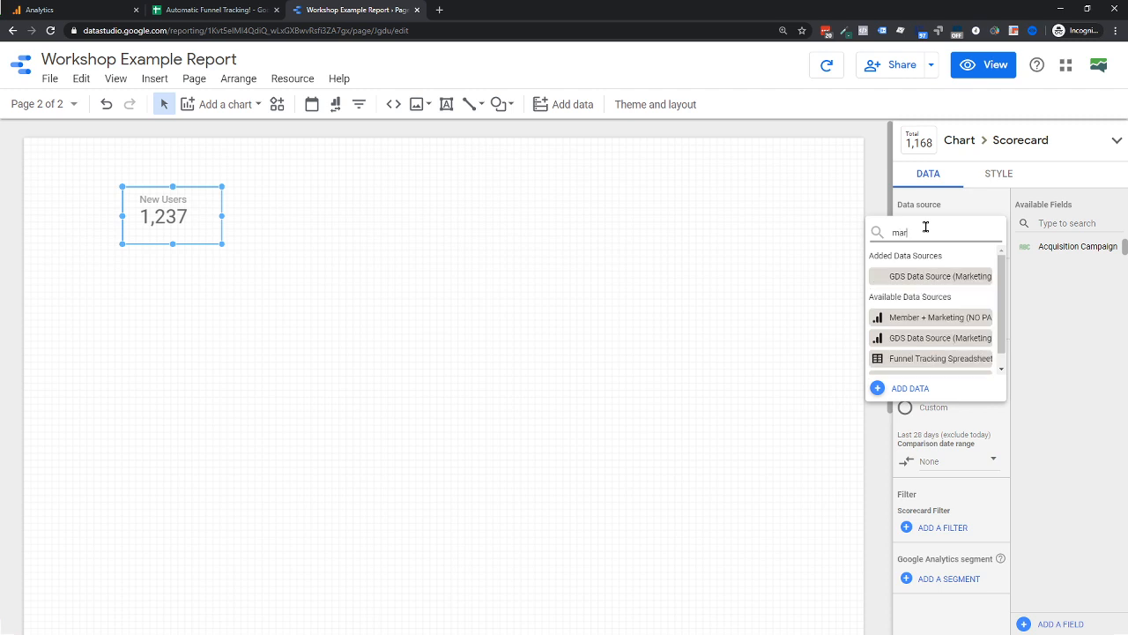
pyautogui.click(931, 277)
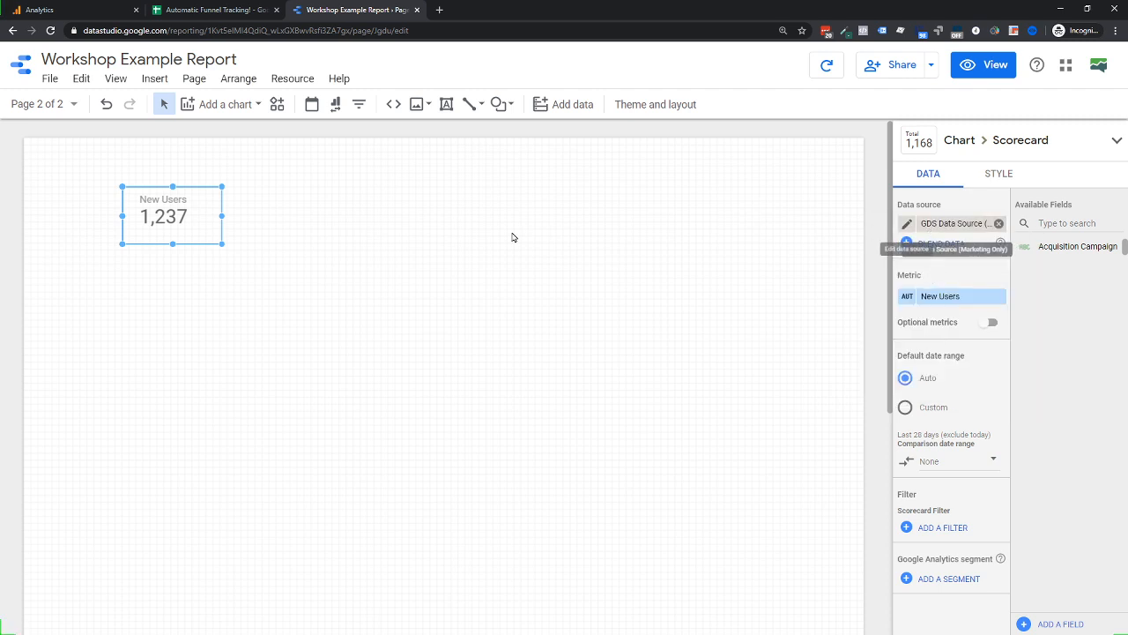
# Set the scorecard's metric to Users
pyautogui.click(970, 297)
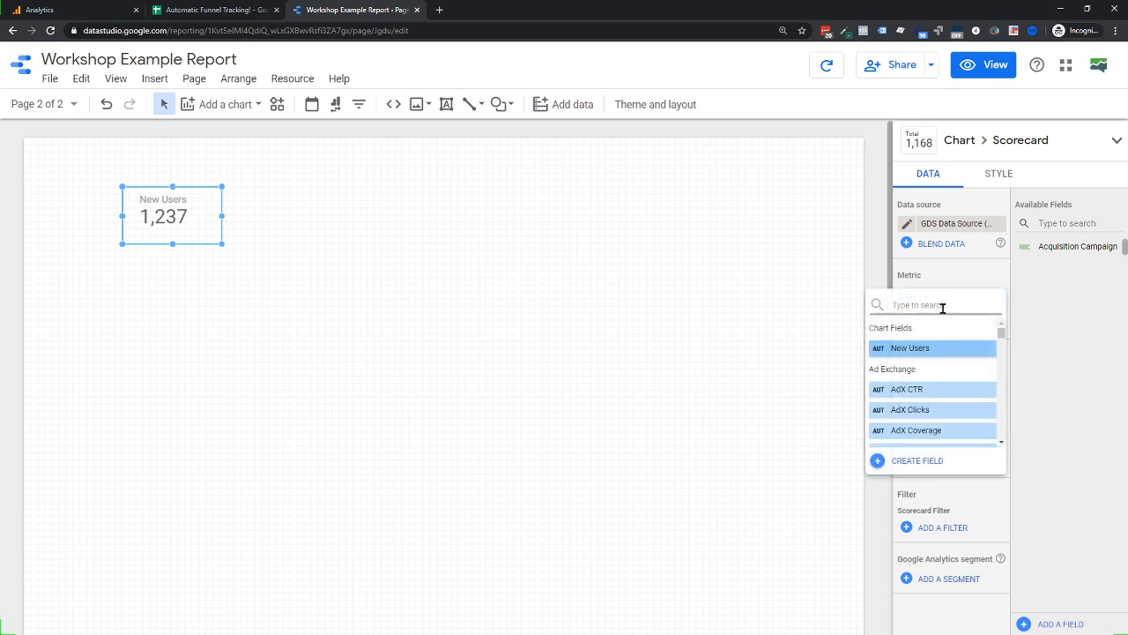
pyautogui.write('user')
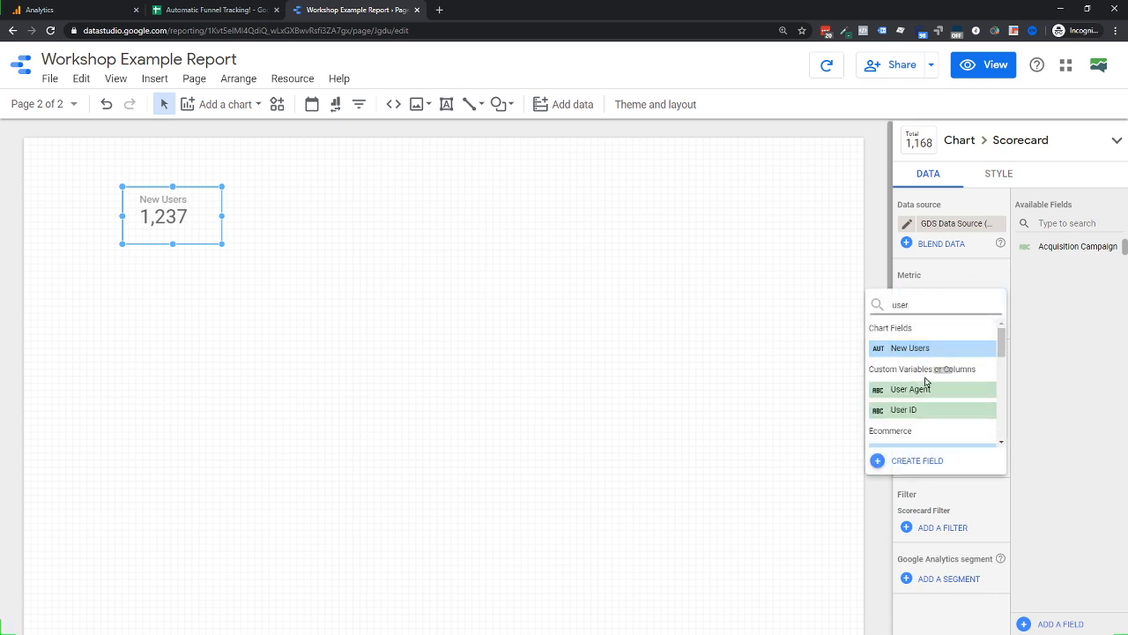
pyautogui.scroll(-5, 930, 366)
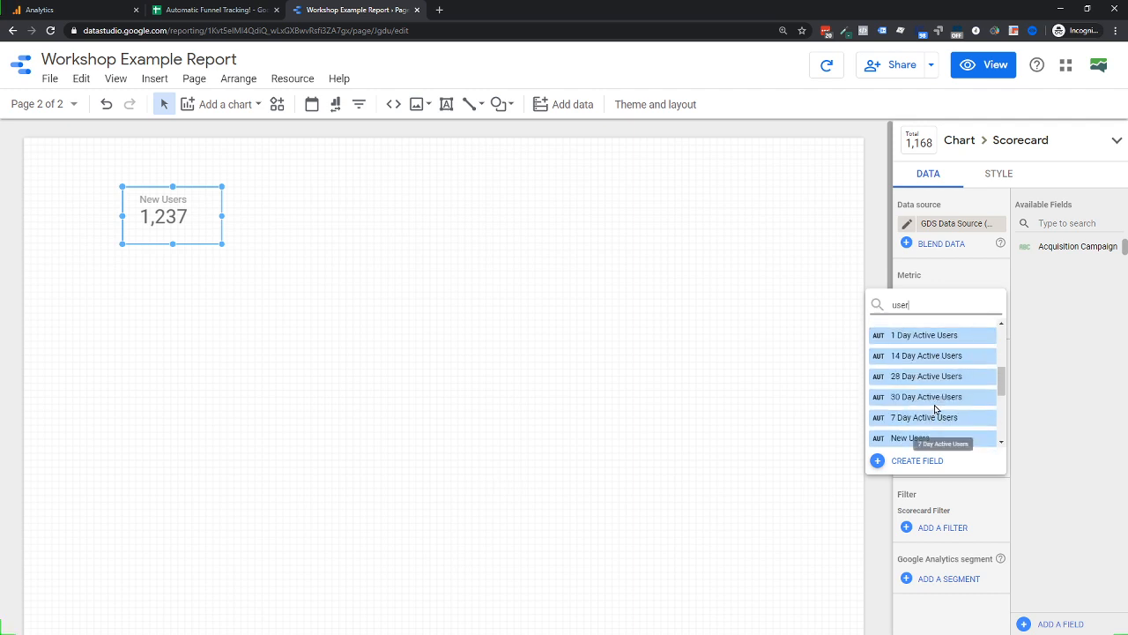
pyautogui.scroll(-2, 934, 404)
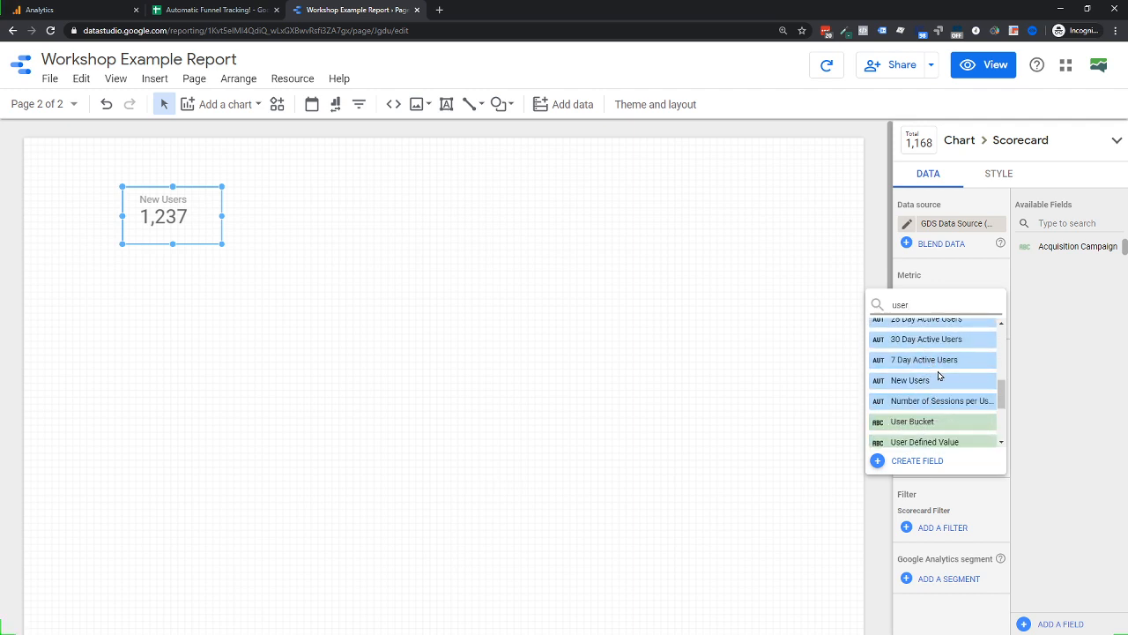
pyautogui.write('s')
pyautogui.scroll(-3, 1002, 365)
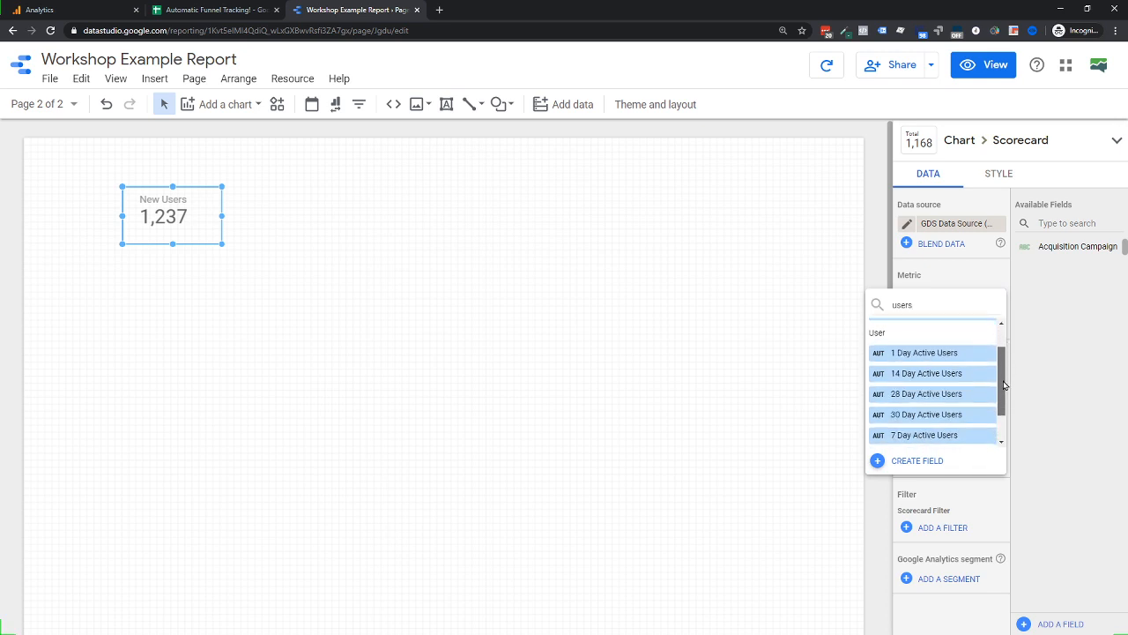
pyautogui.click(915, 433)
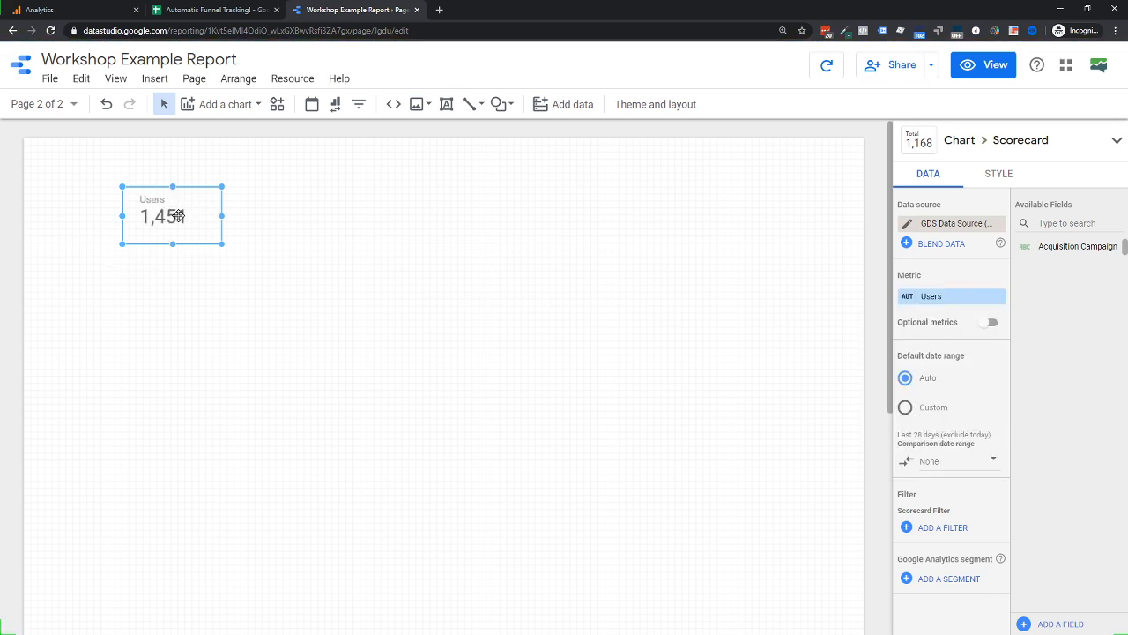
# Apply the custom segment Funnel - W.I.N. Monthly Pass - Step 1 to the Users scorecard
pyautogui.click(938, 579)
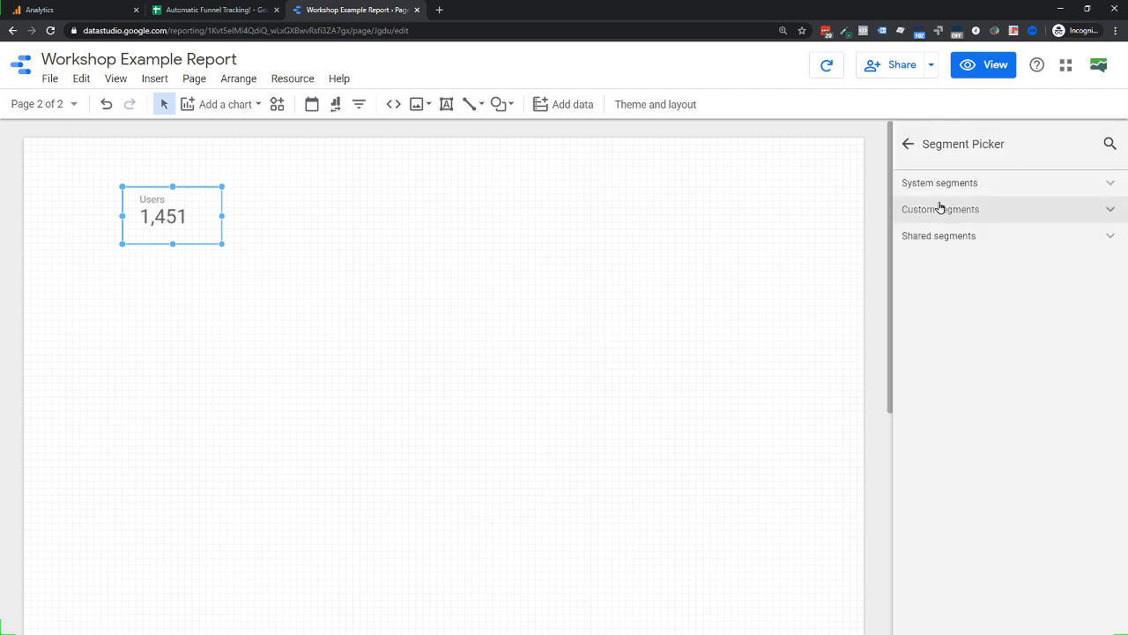
pyautogui.click(986, 218)
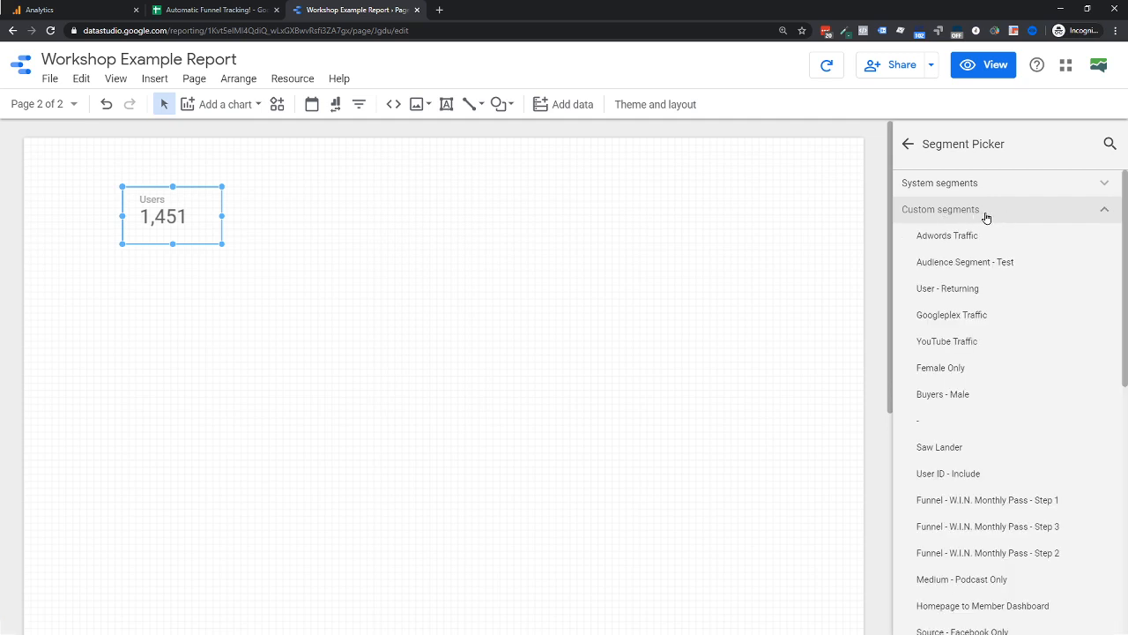
pyautogui.click(1110, 144)
pyautogui.write('step')
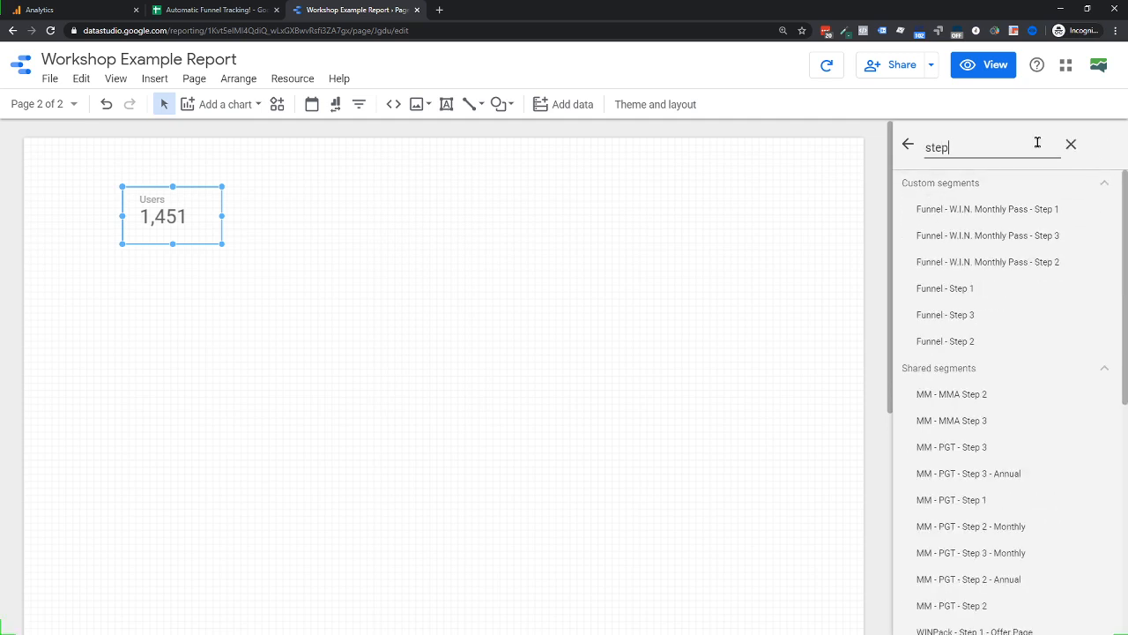
pyautogui.click(988, 212)
pyautogui.click(696, 425)
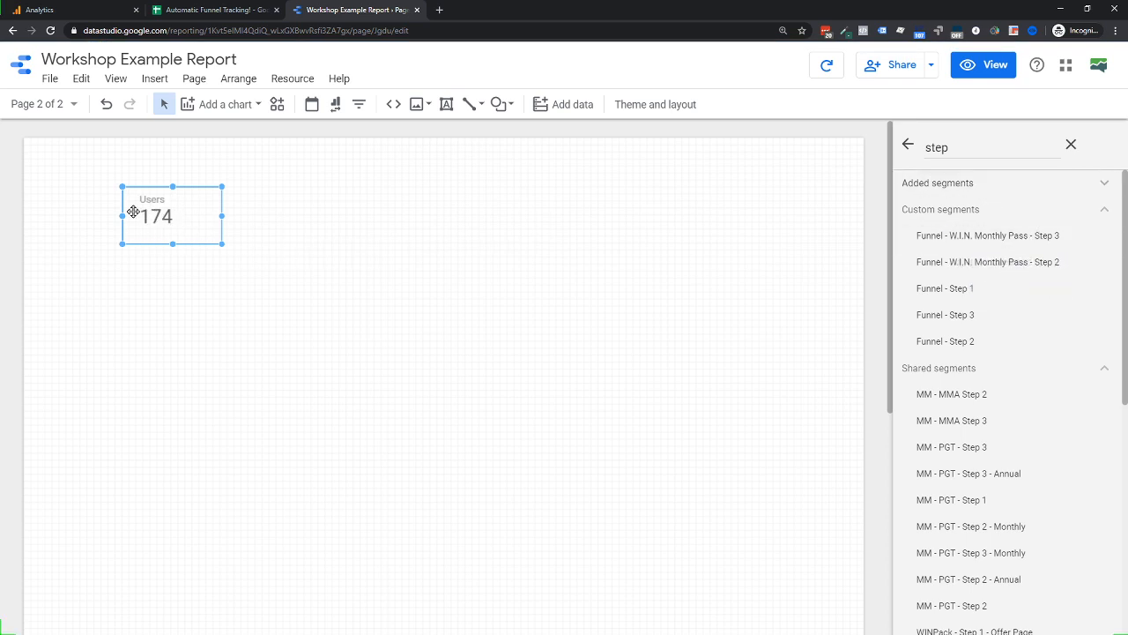
# Duplicate the Users scorecard and place the copy level with the original, just to its right
pyautogui.hotkey('ctrl', 'v')
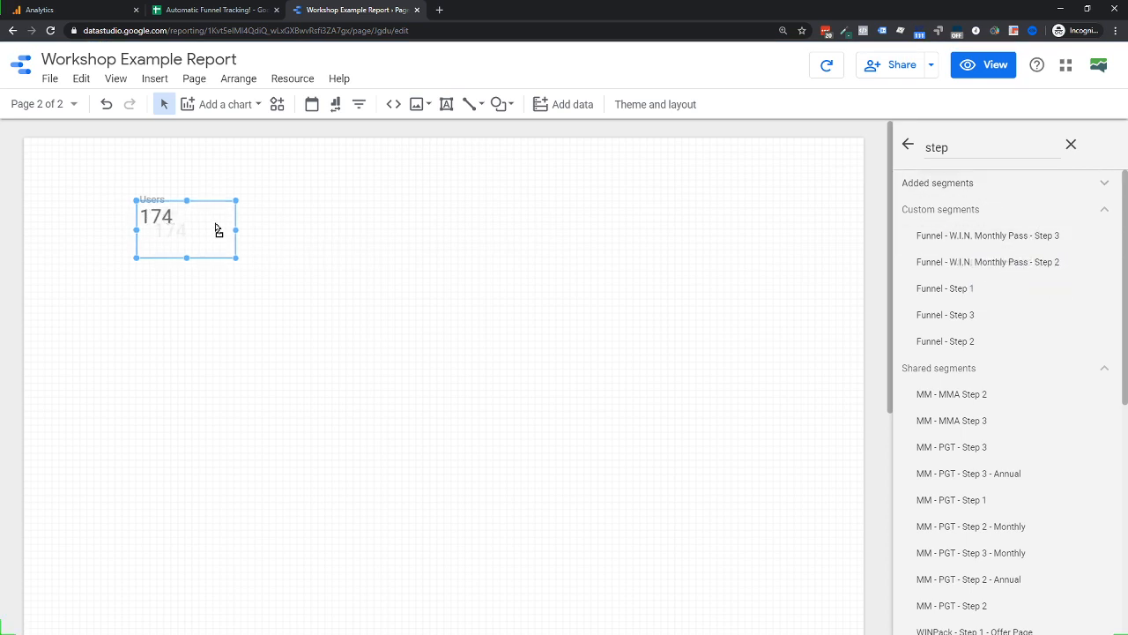
pyautogui.moveTo(169, 228); pyautogui.dragTo(275, 206)
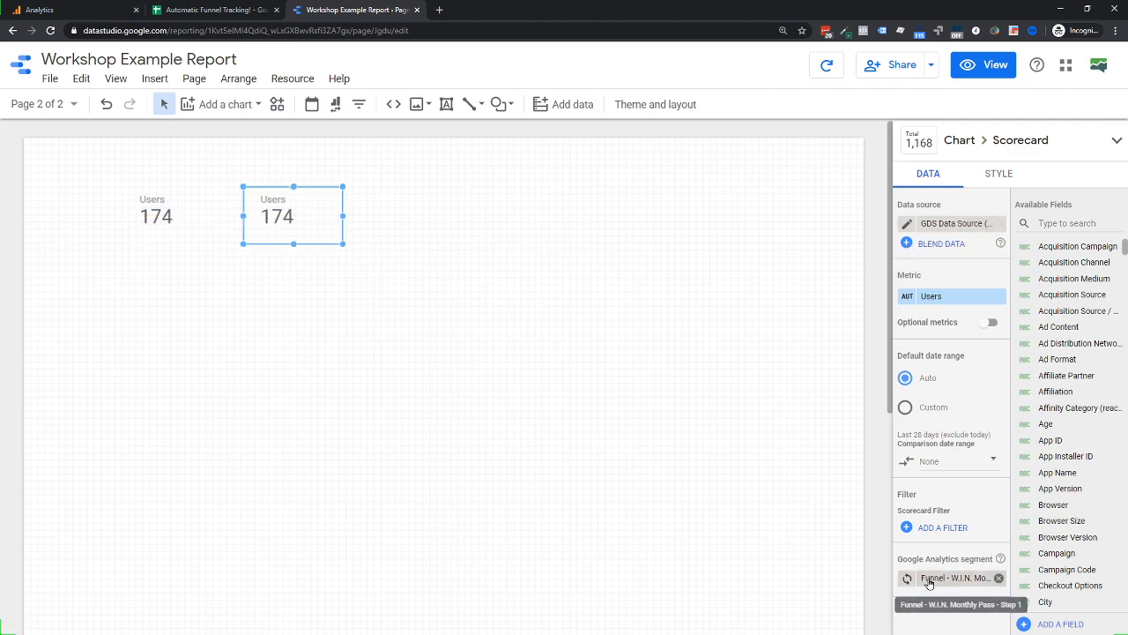
# Replace the copied scorecard's segment with the custom segment Funnel - W.I.N. Monthly Pass - Step 2 and add it to the report
pyautogui.click(999, 579)
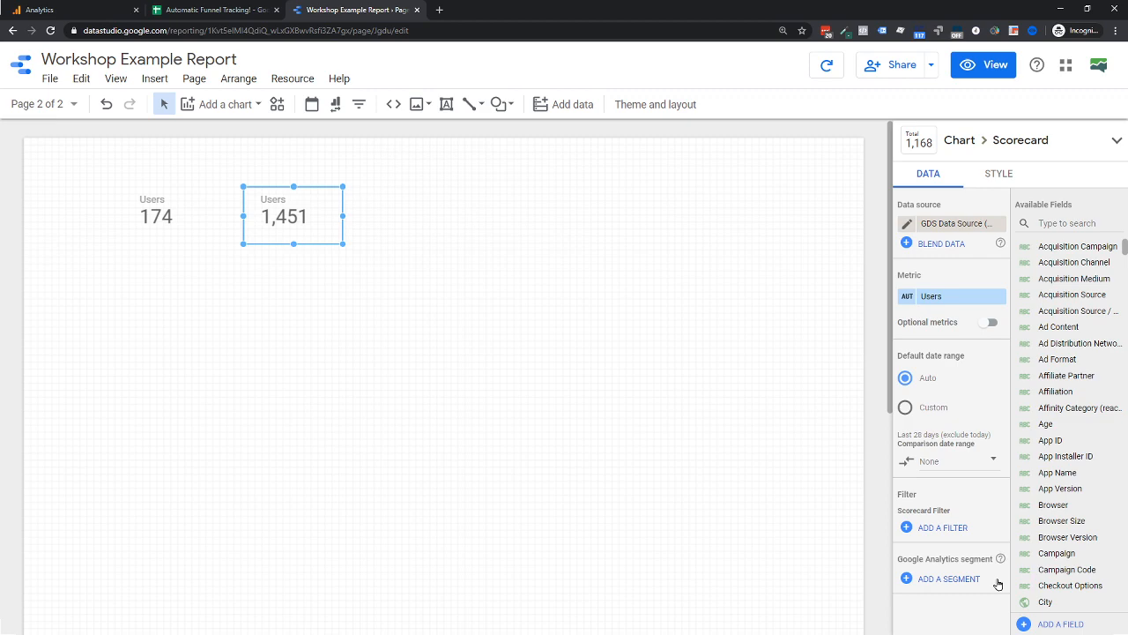
pyautogui.click(950, 579)
pyautogui.click(1109, 145)
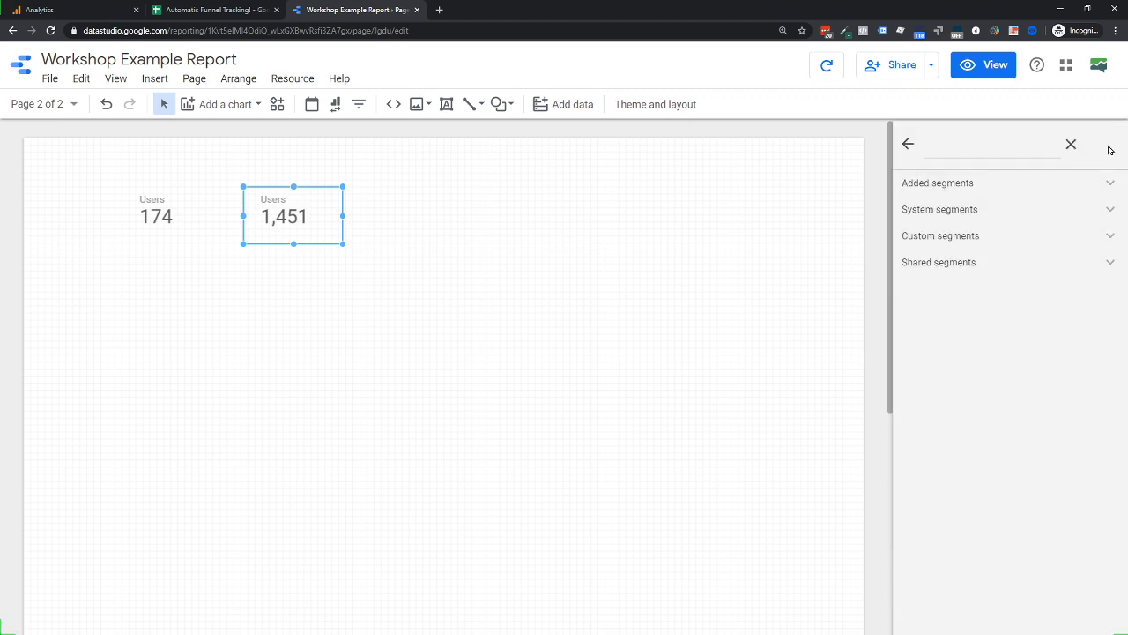
pyautogui.write('step')
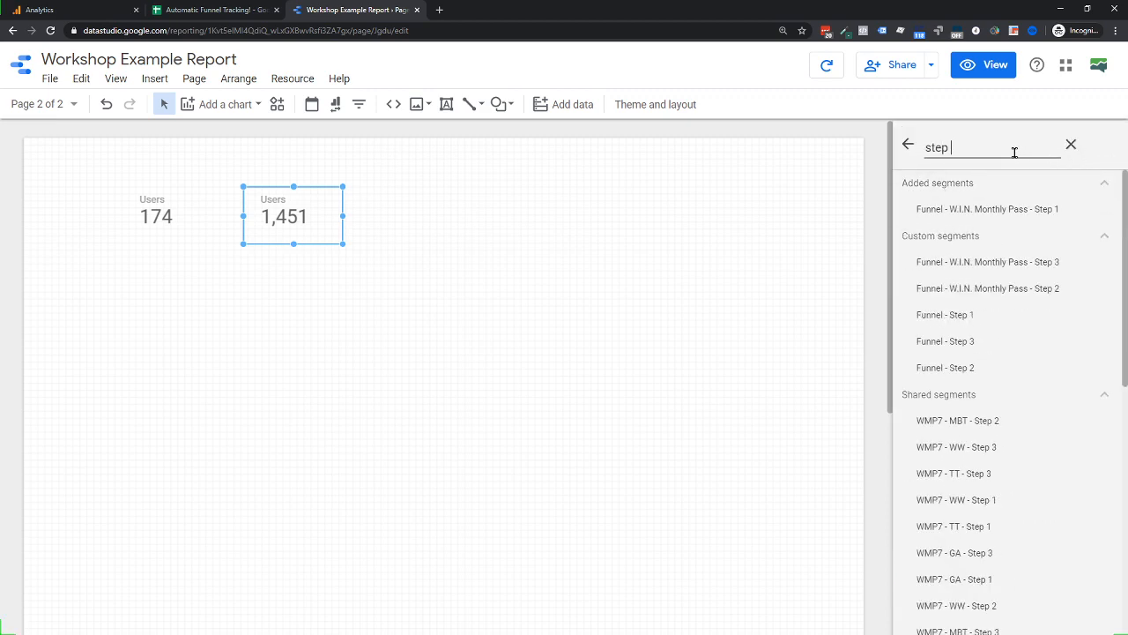
pyautogui.write(' 2')
pyautogui.click(979, 216)
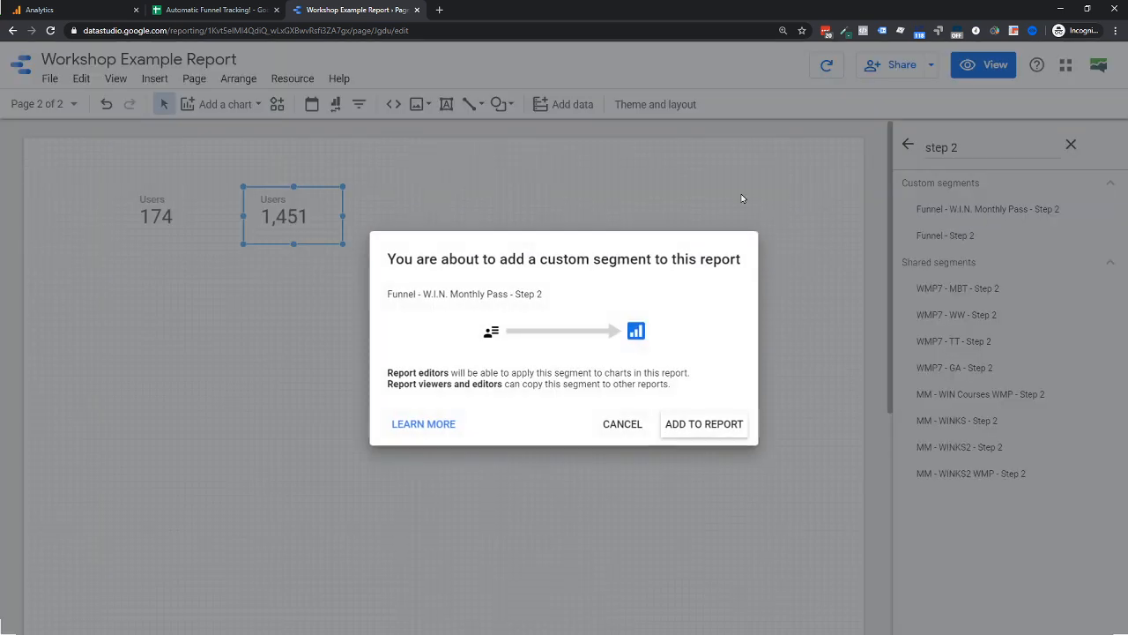
pyautogui.click(698, 421)
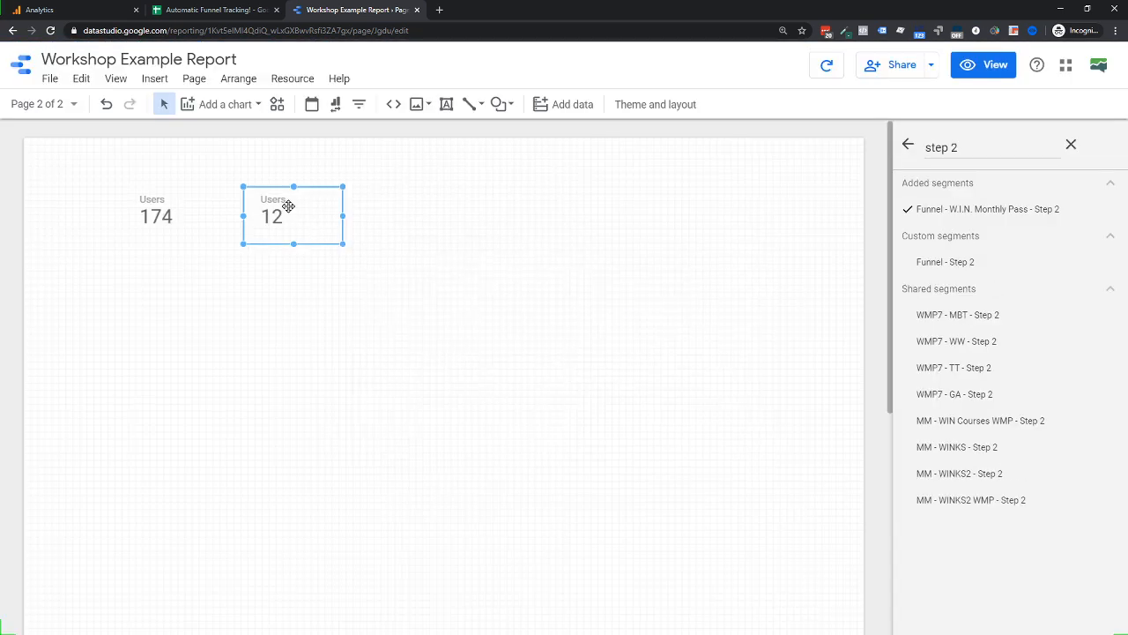
# Duplicate the second Users scorecard and place the copy level with it, just to its right
pyautogui.hotkey('ctrl', 'c')
pyautogui.hotkey('ctrl', 'v')
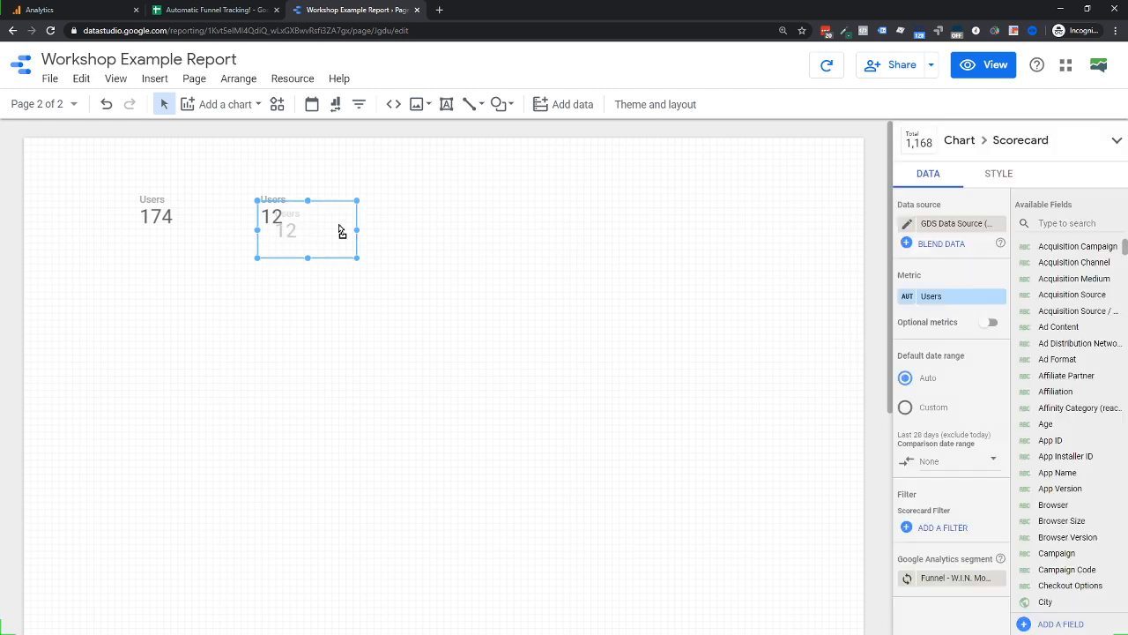
pyautogui.moveTo(340, 229); pyautogui.dragTo(396, 220)
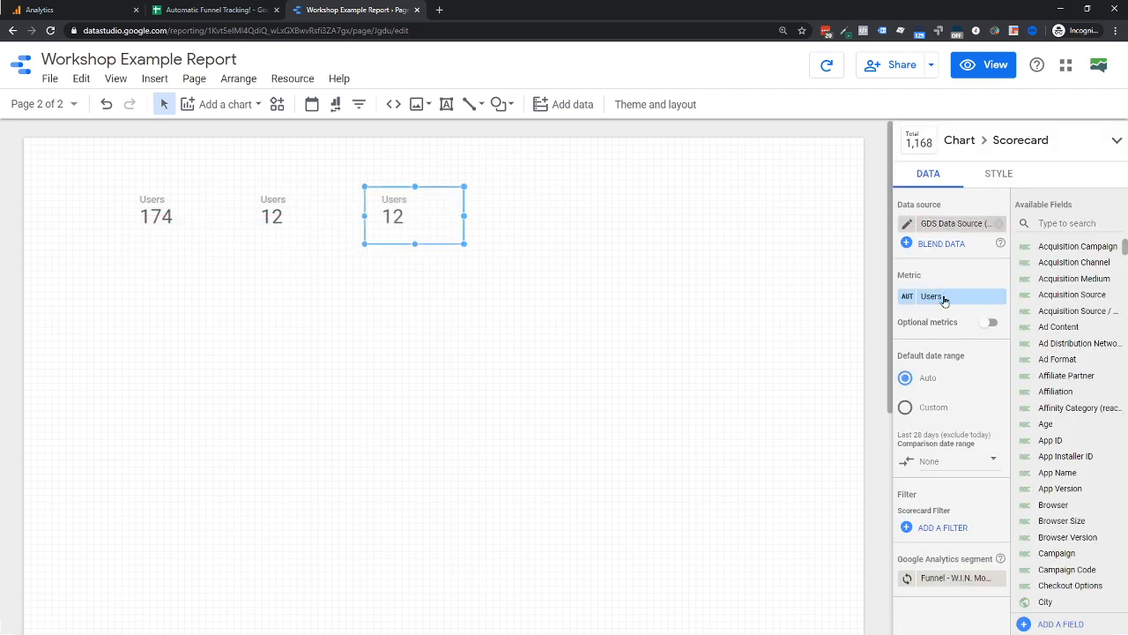
# Replace the third scorecard's segment with the custom segment Funnel - W.I.N. Monthly Pass - Step 3 and add it to the report
pyautogui.click(1000, 578)
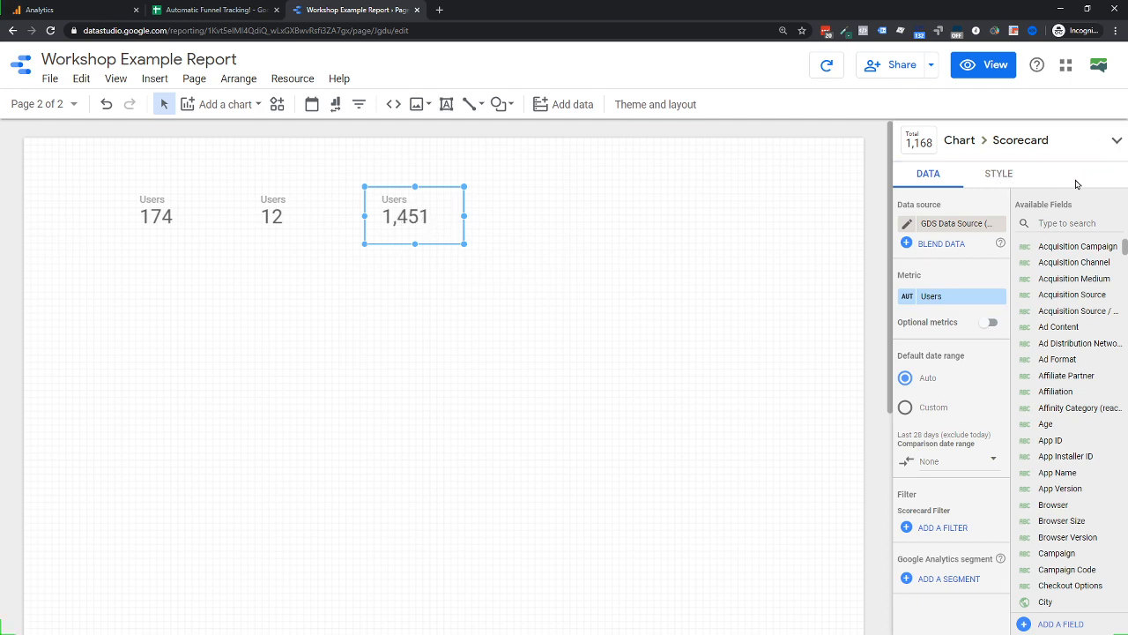
pyautogui.click(933, 578)
pyautogui.click(1112, 143)
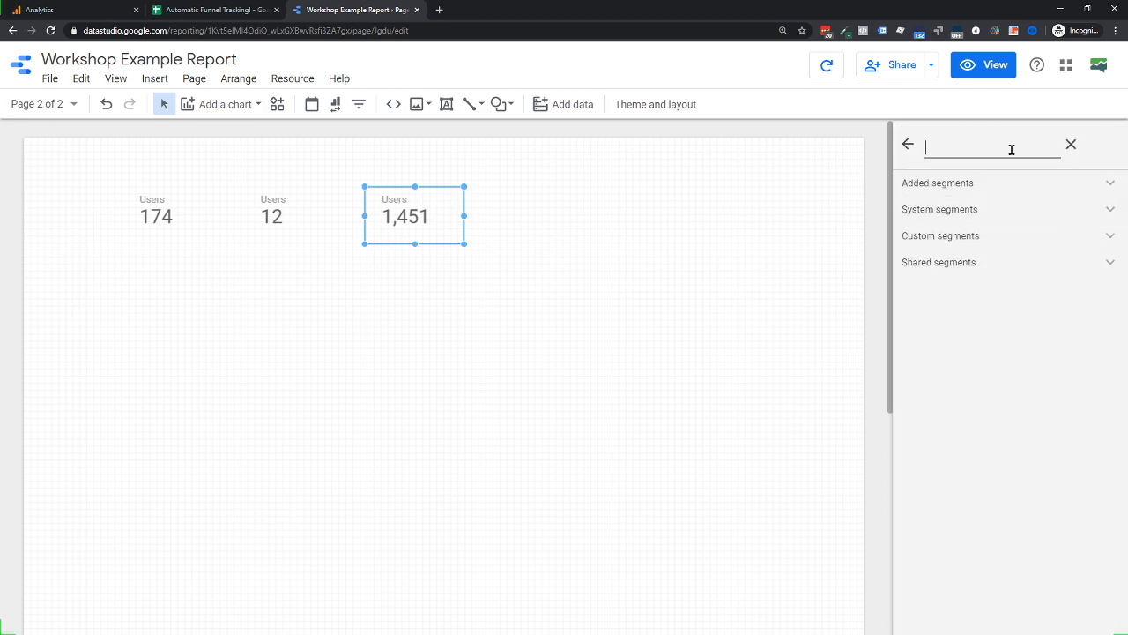
pyautogui.write('step 3')
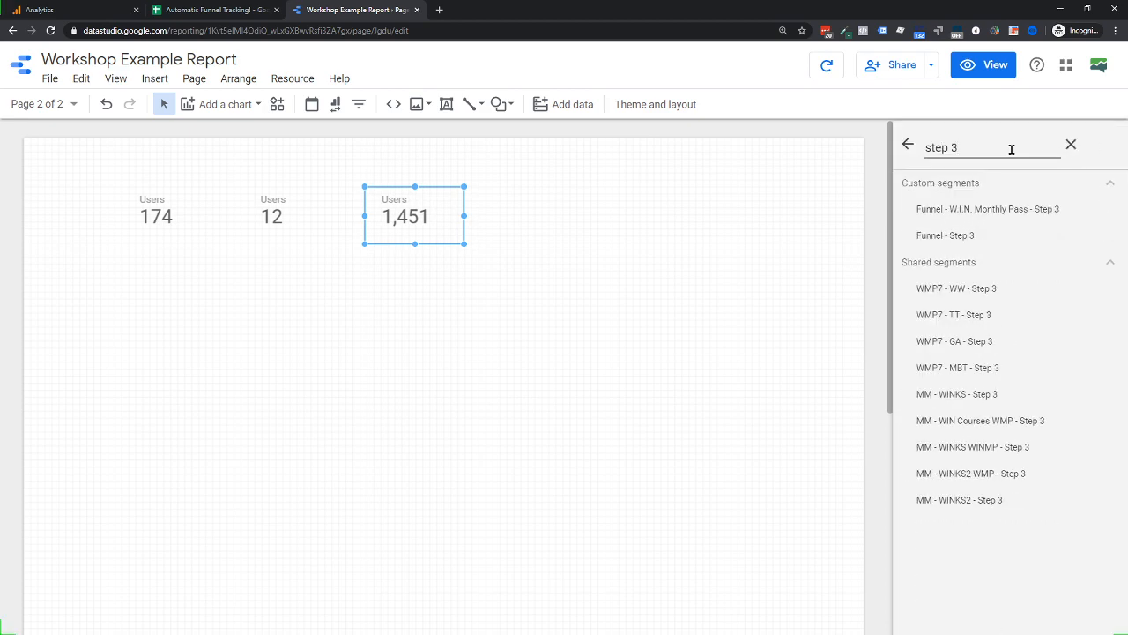
pyautogui.click(973, 211)
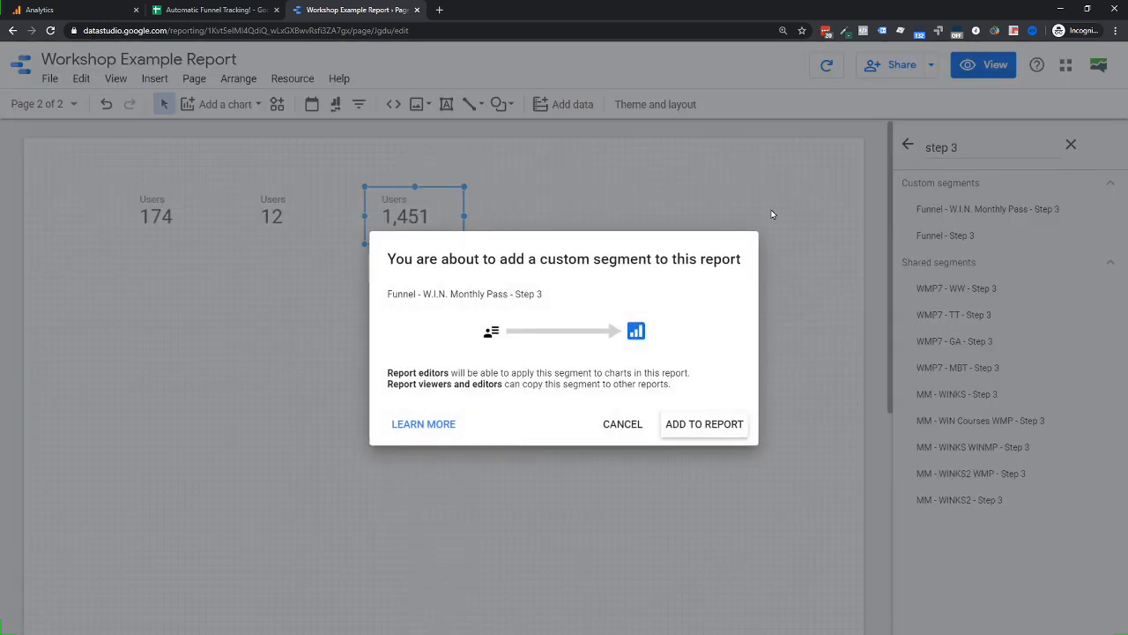
pyautogui.click(683, 424)
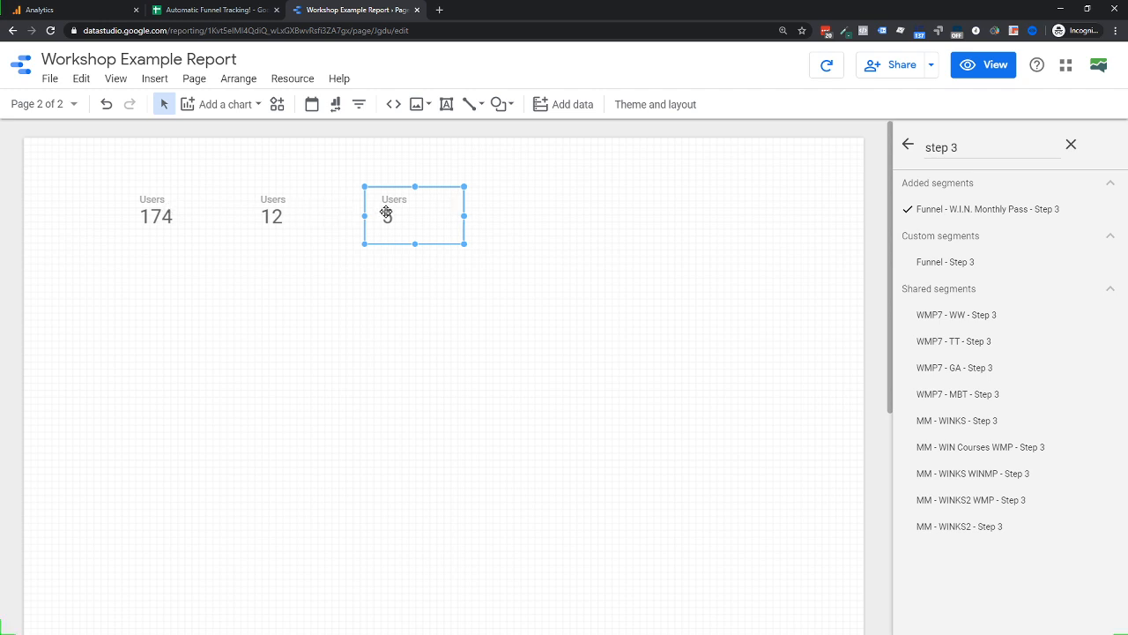
pyautogui.click(396, 340)
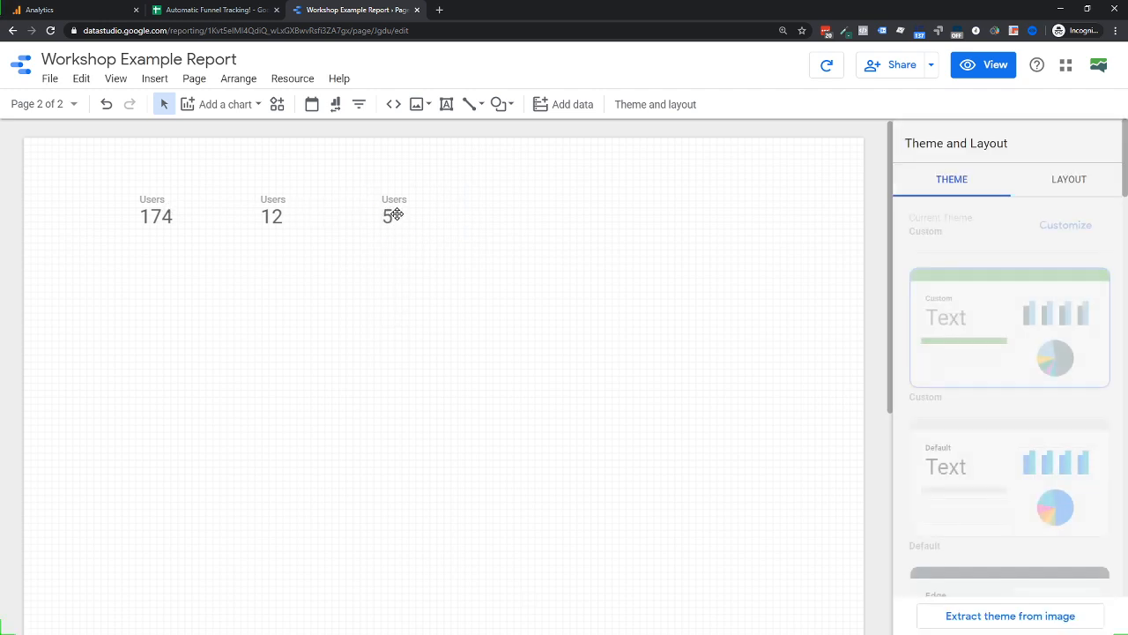
# Blend the data of the third and first Users scorecards and place the blended scorecard level with the others, right of the third
pyautogui.click(397, 214)
pyautogui.keyDown('shift'); pyautogui.click(152, 207); pyautogui.keyUp('shift')
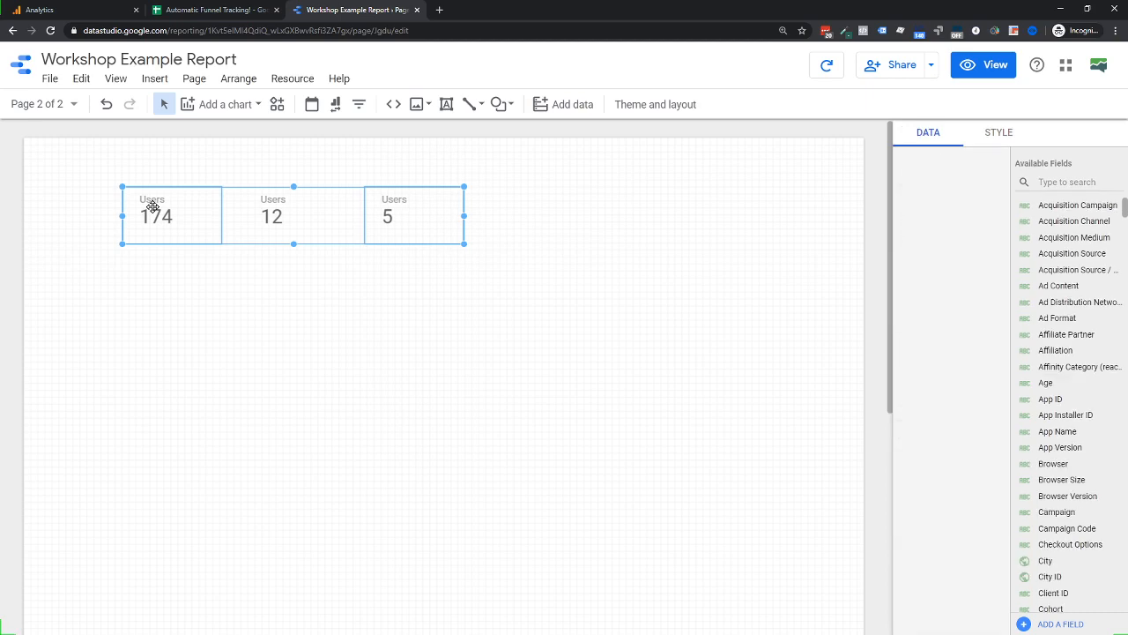
pyautogui.rightClick(152, 207)
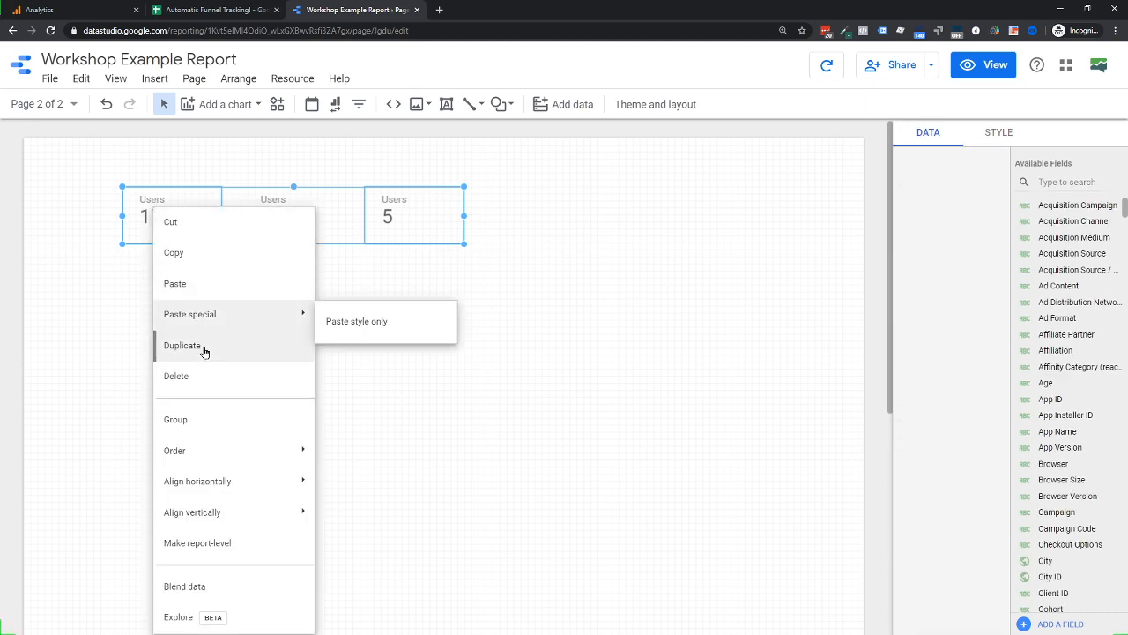
pyautogui.click(202, 587)
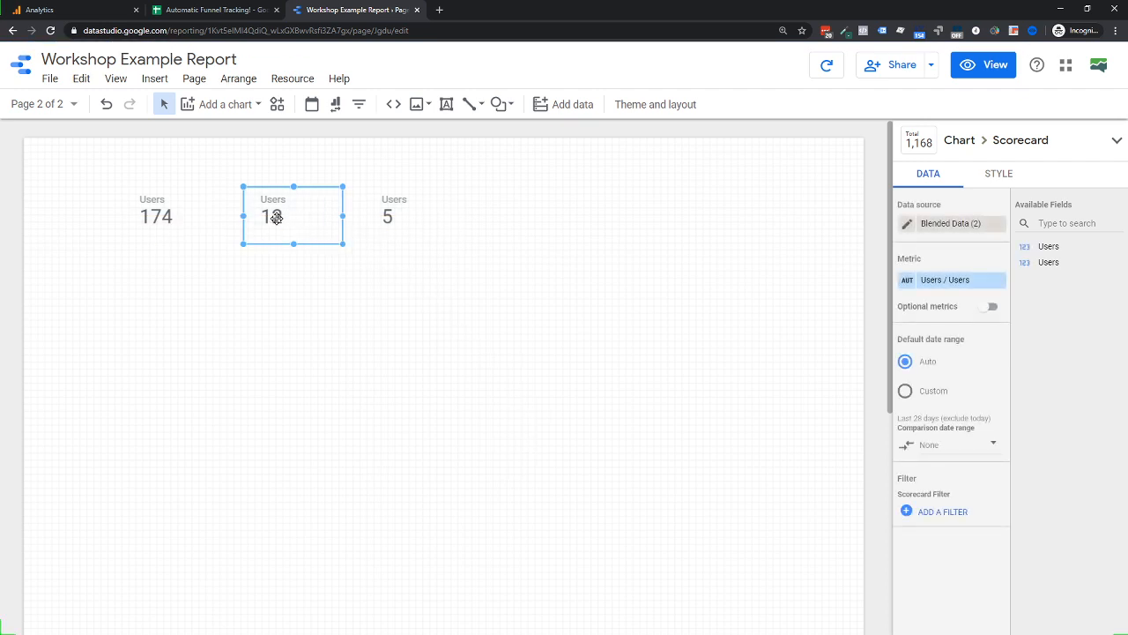
pyautogui.moveTo(275, 217); pyautogui.dragTo(520, 233)
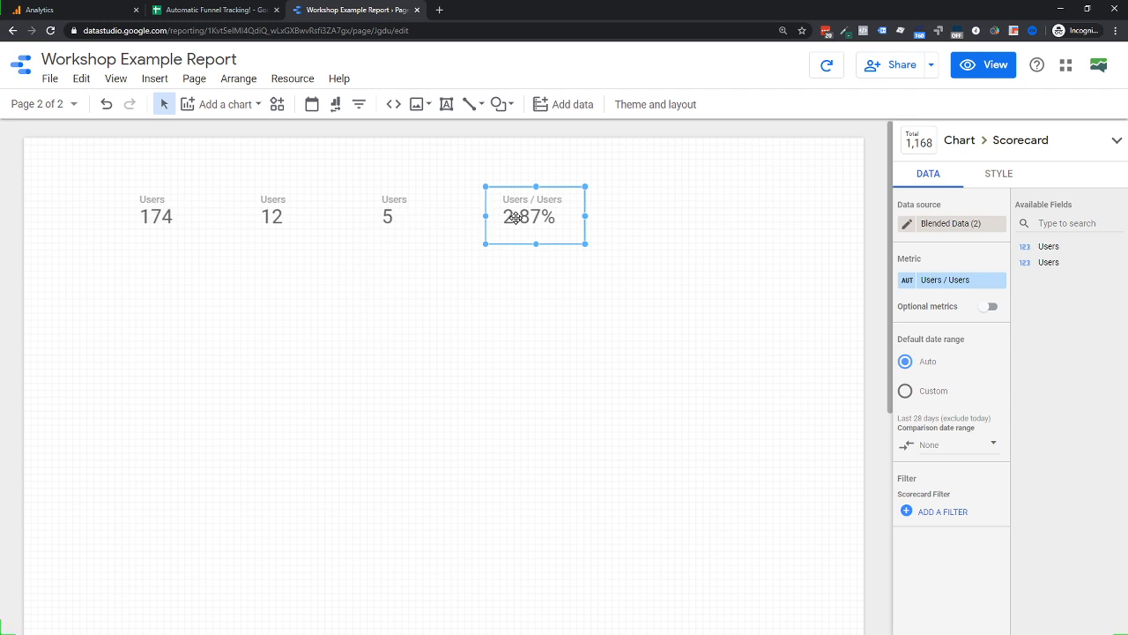
# Rename the first scorecard's Users metric to Step 1
pyautogui.click(154, 220)
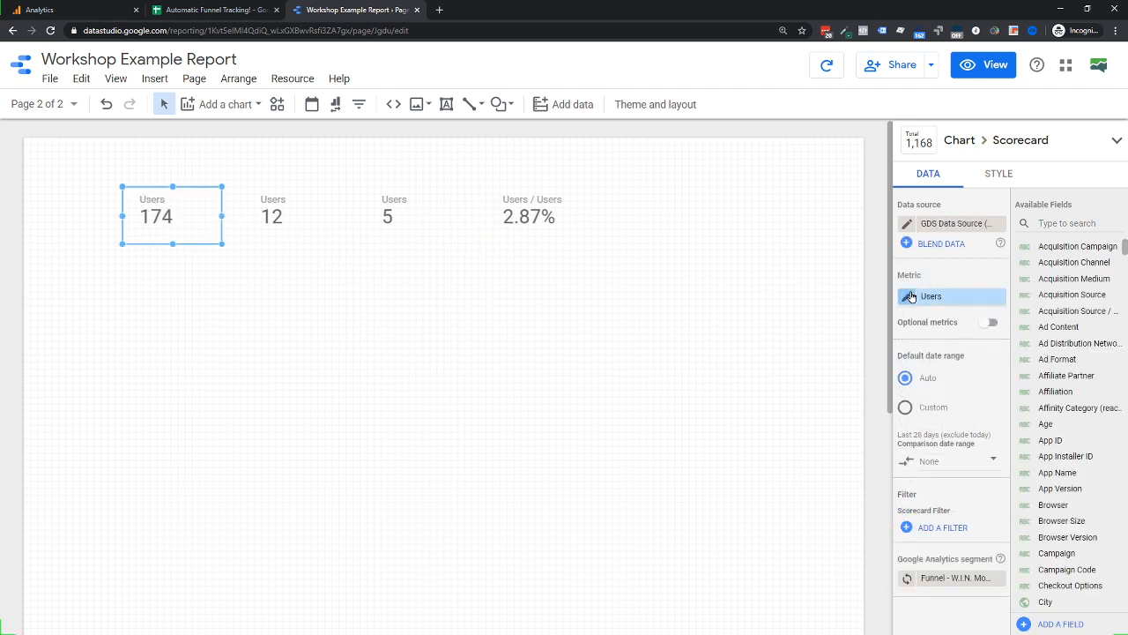
pyautogui.click(909, 297)
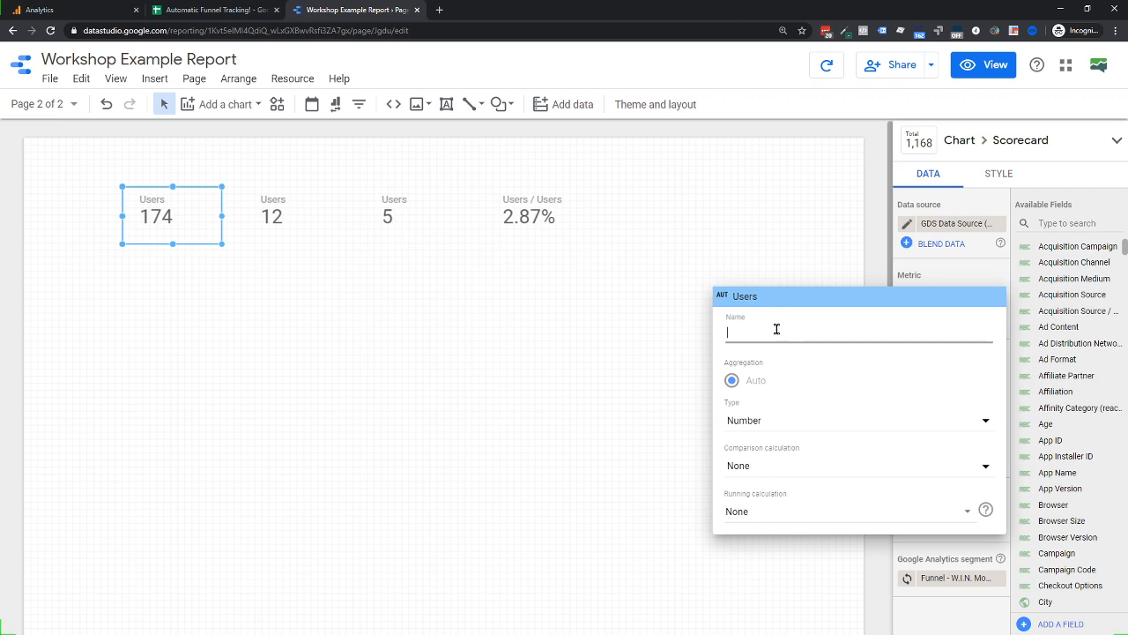
pyautogui.write('Step 1')
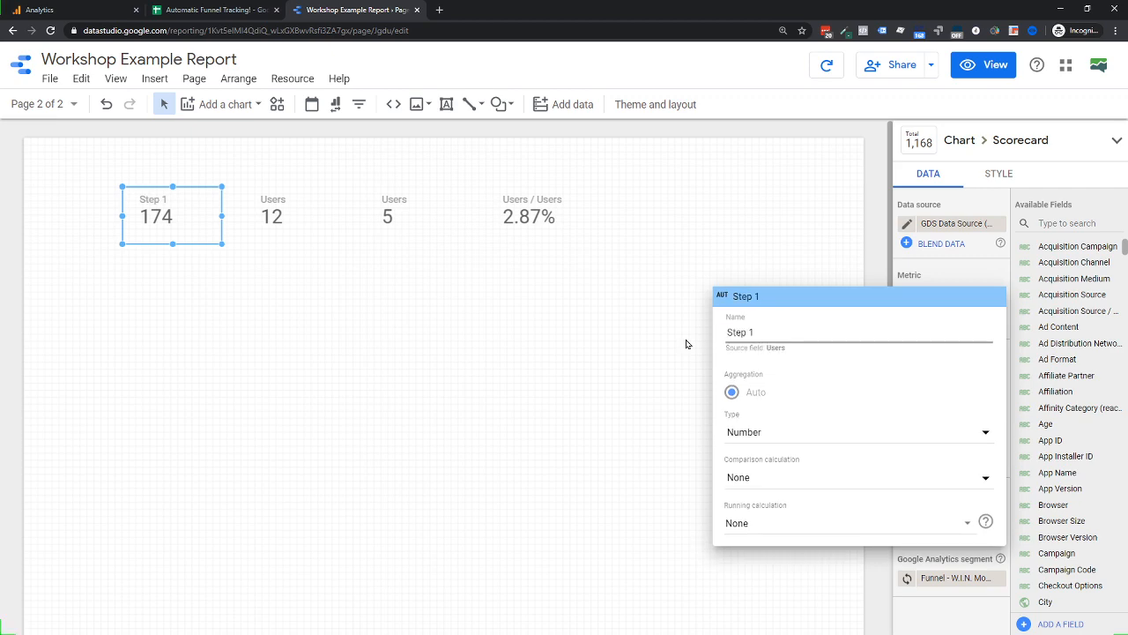
pyautogui.click(499, 281)
# Rename the second scorecard's Users metric to Step 2
pyautogui.click(268, 215)
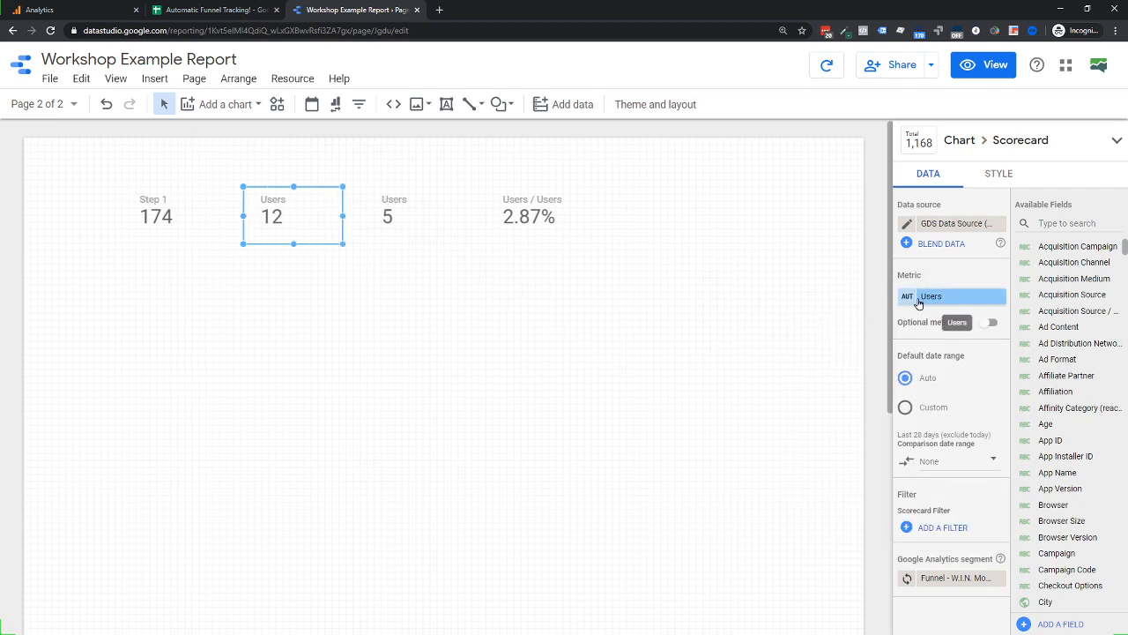
pyautogui.click(917, 298)
pyautogui.click(837, 333)
pyautogui.write('Step 2')
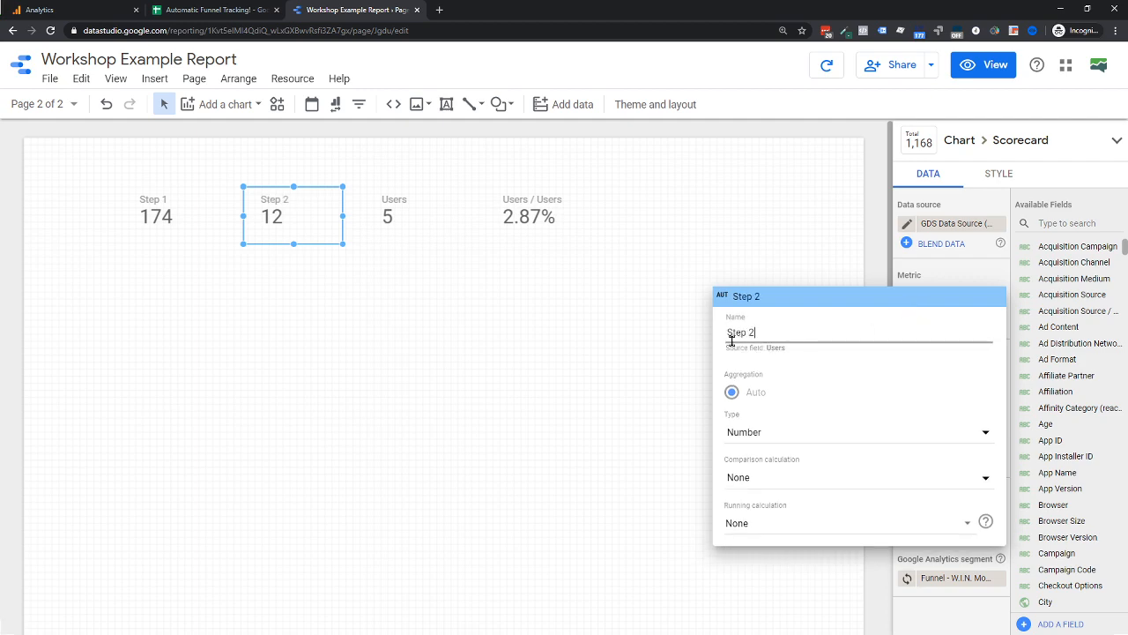
pyautogui.click(591, 342)
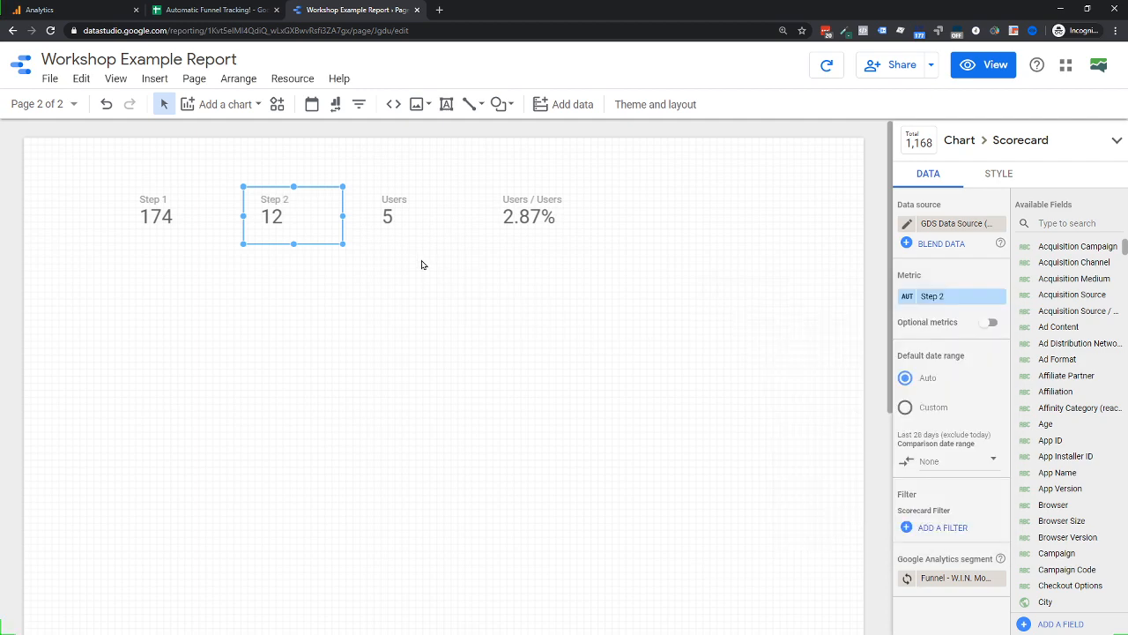
# Rename the third scorecard's Users metric to Step 3
pyautogui.click(397, 218)
pyautogui.click(906, 304)
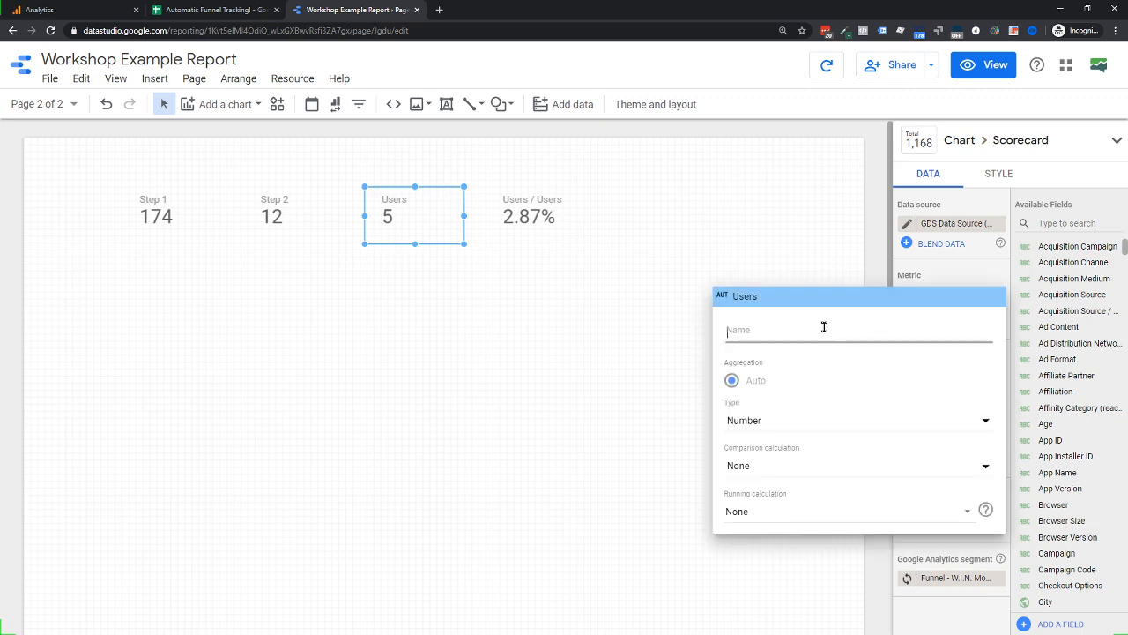
pyautogui.click(789, 332)
pyautogui.write('Step 3')
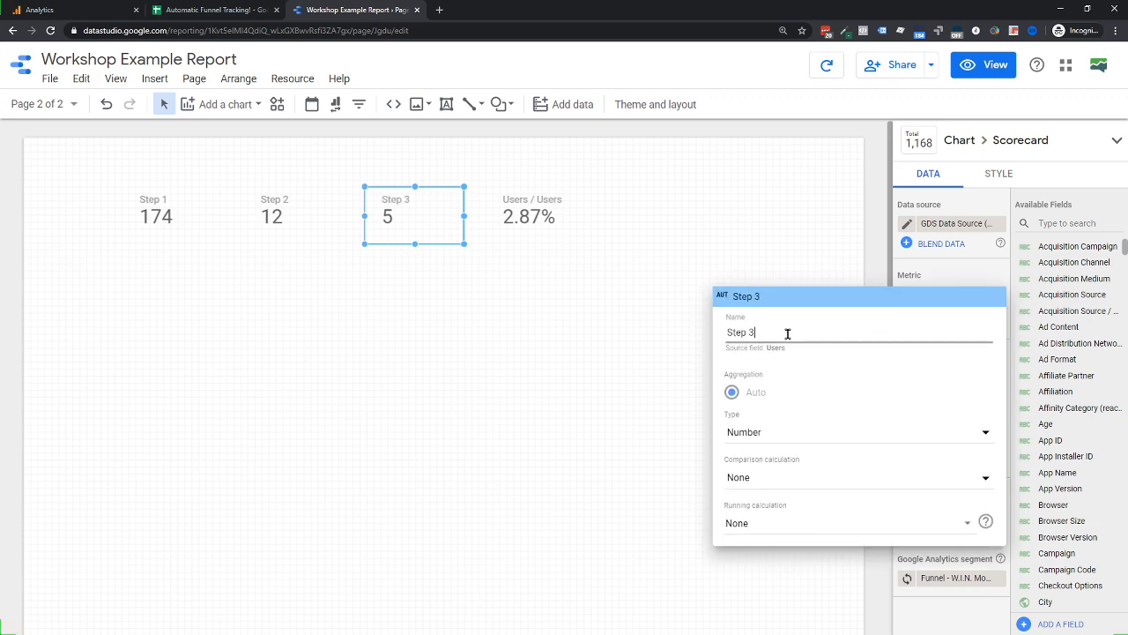
pyautogui.click(569, 371)
# Rename the blended scorecard's Users / Users metric to Conversion Rate and apply the change
pyautogui.click(516, 205)
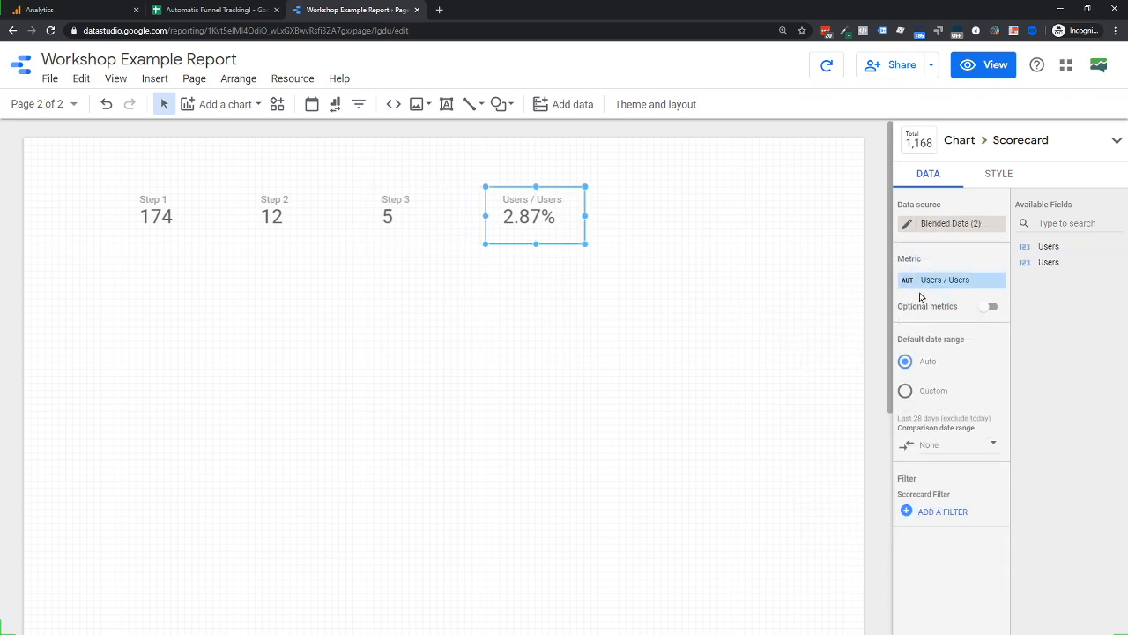
pyautogui.click(907, 288)
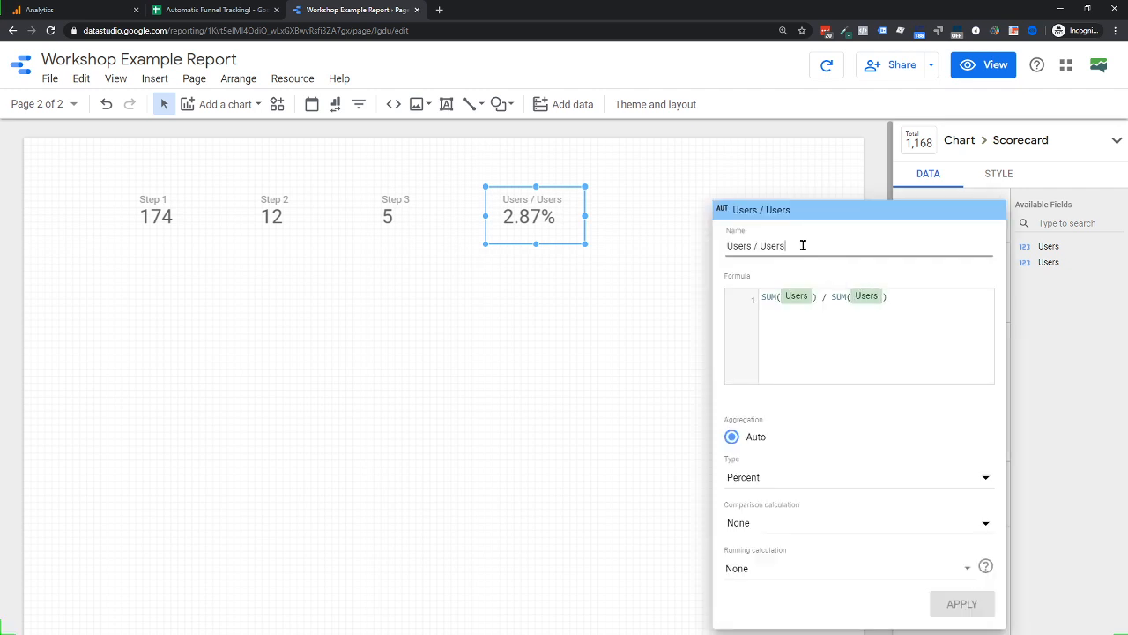
pyautogui.moveTo(803, 245); pyautogui.dragTo(632, 247)
pyautogui.write('Conversion')
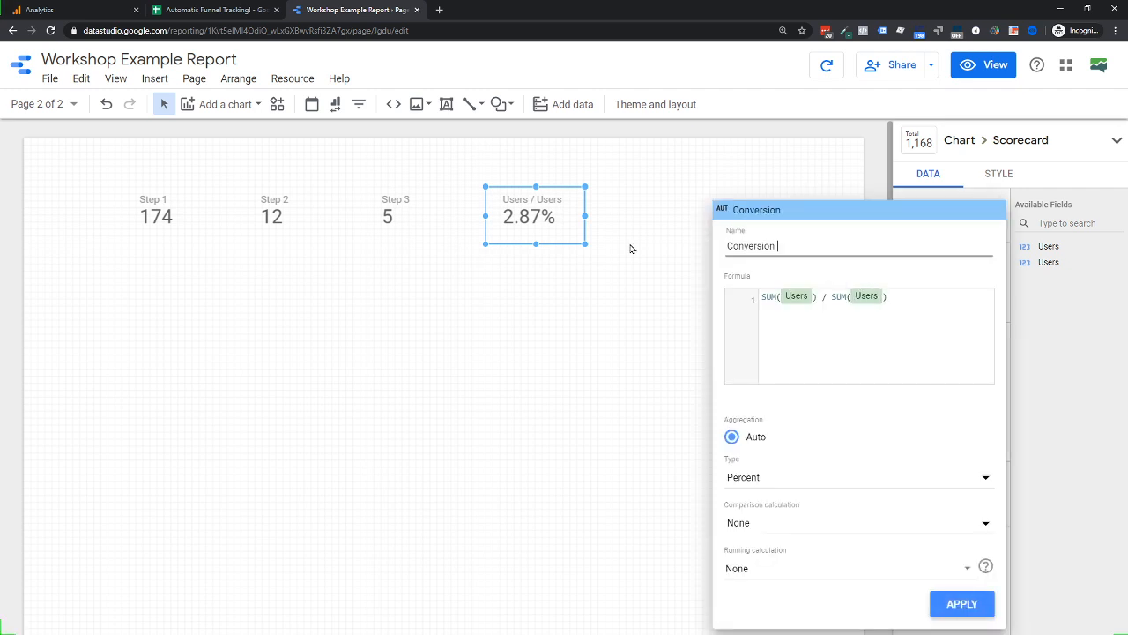
pyautogui.write(' Rate')
pyautogui.click(961, 608)
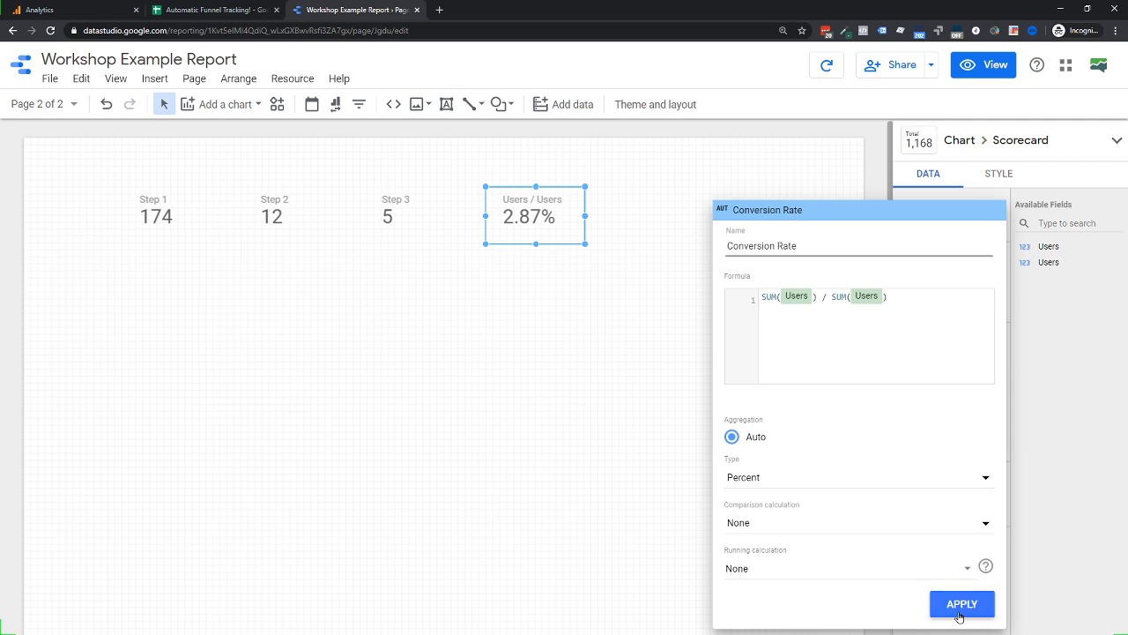
pyautogui.click(543, 382)
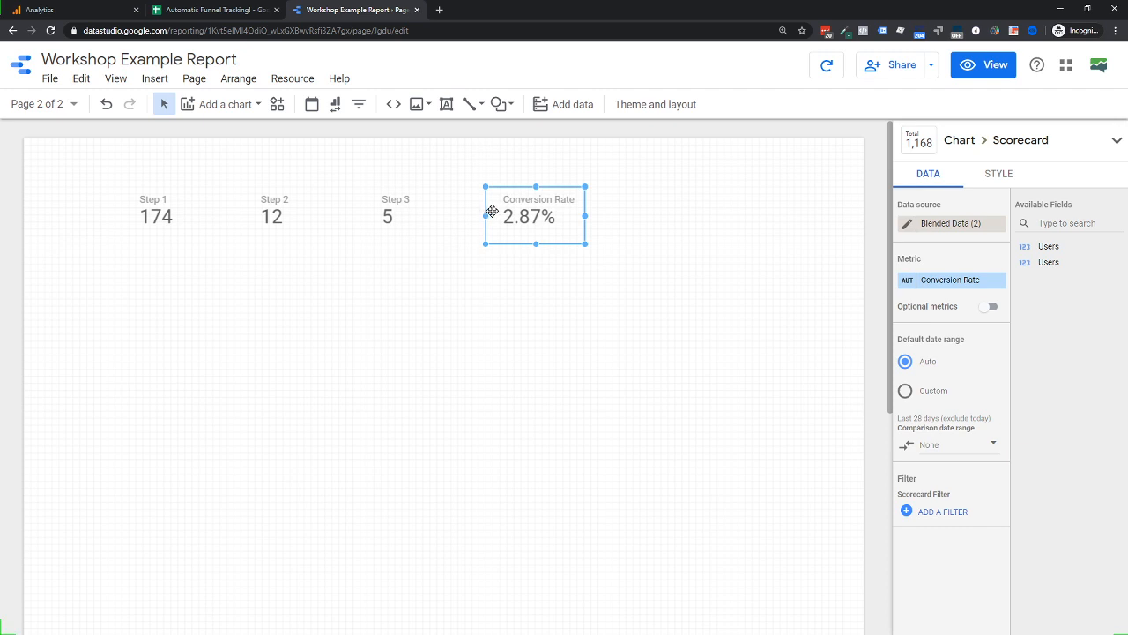
# Add a date range control near the report page's upper right corner, above the scorecards
pyautogui.click(315, 106)
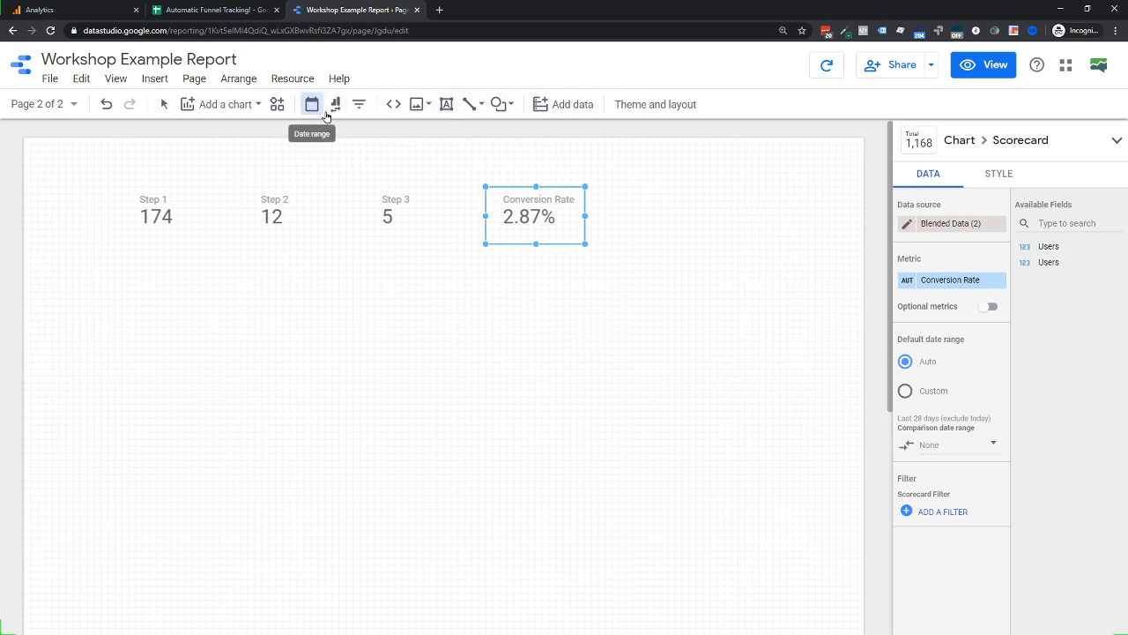
pyautogui.click(616, 154)
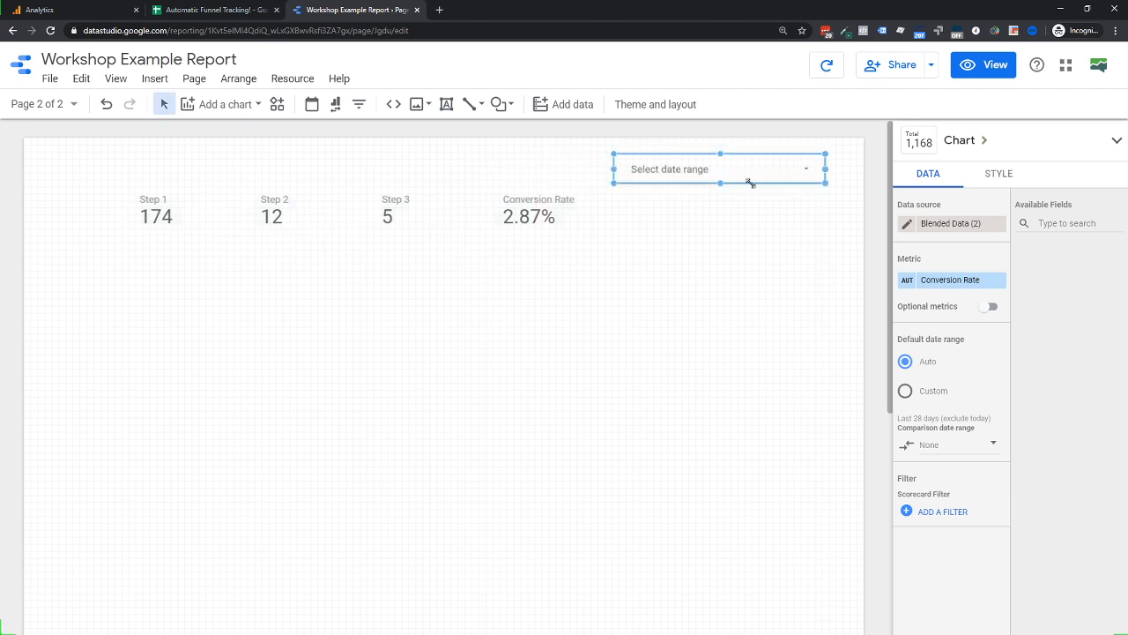
# Show the report in view mode and set its date range control to This year
pyautogui.click(986, 71)
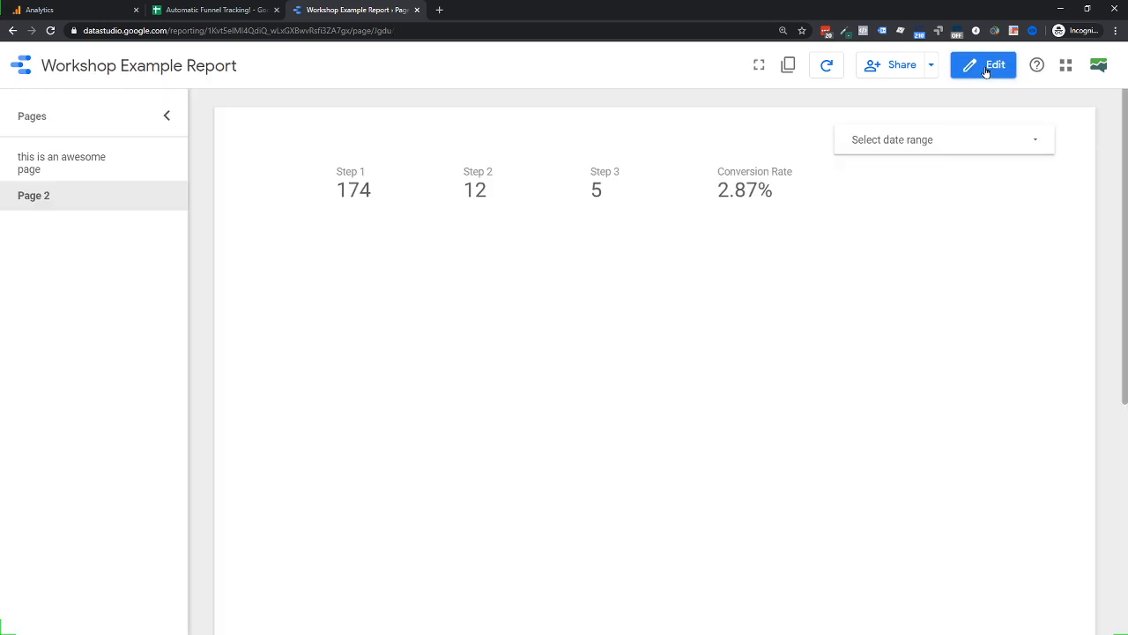
pyautogui.click(953, 151)
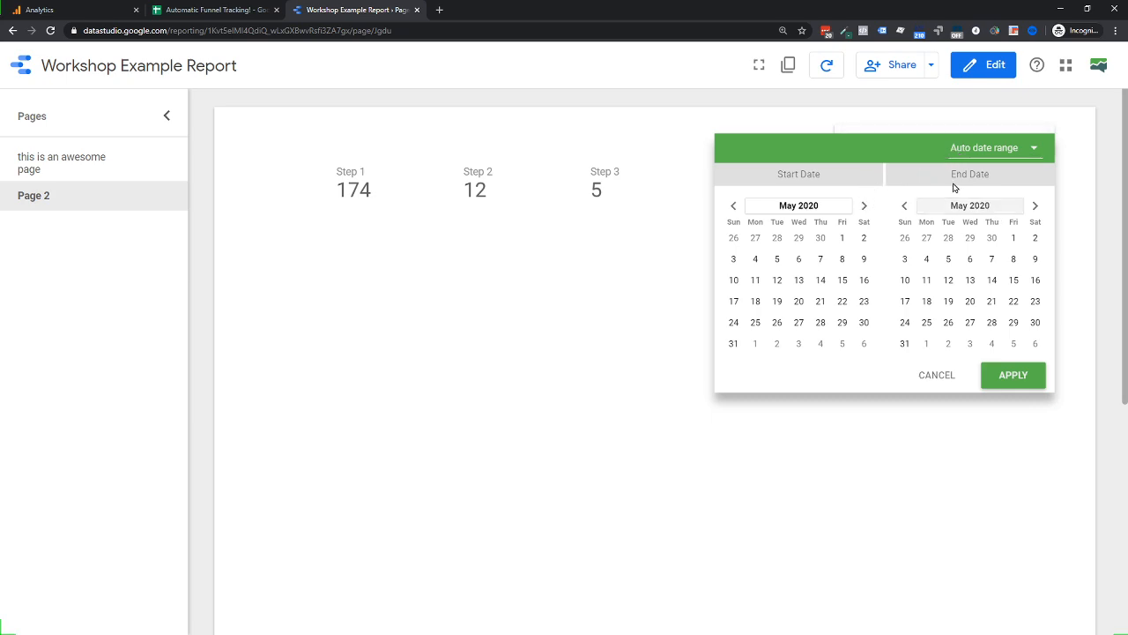
pyautogui.click(975, 150)
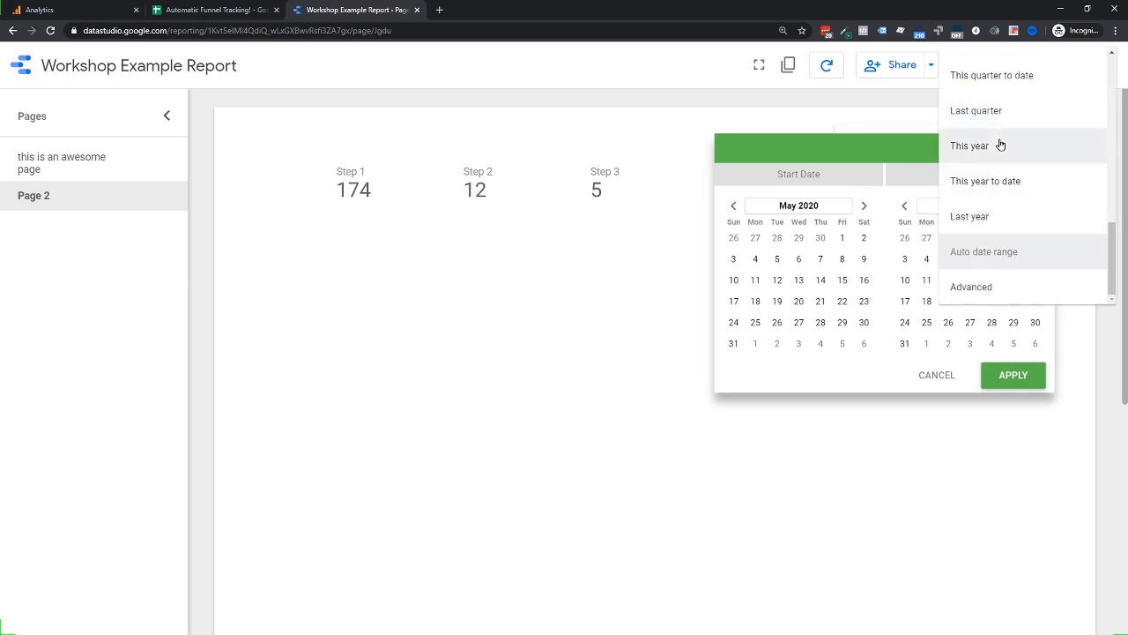
pyautogui.click(973, 146)
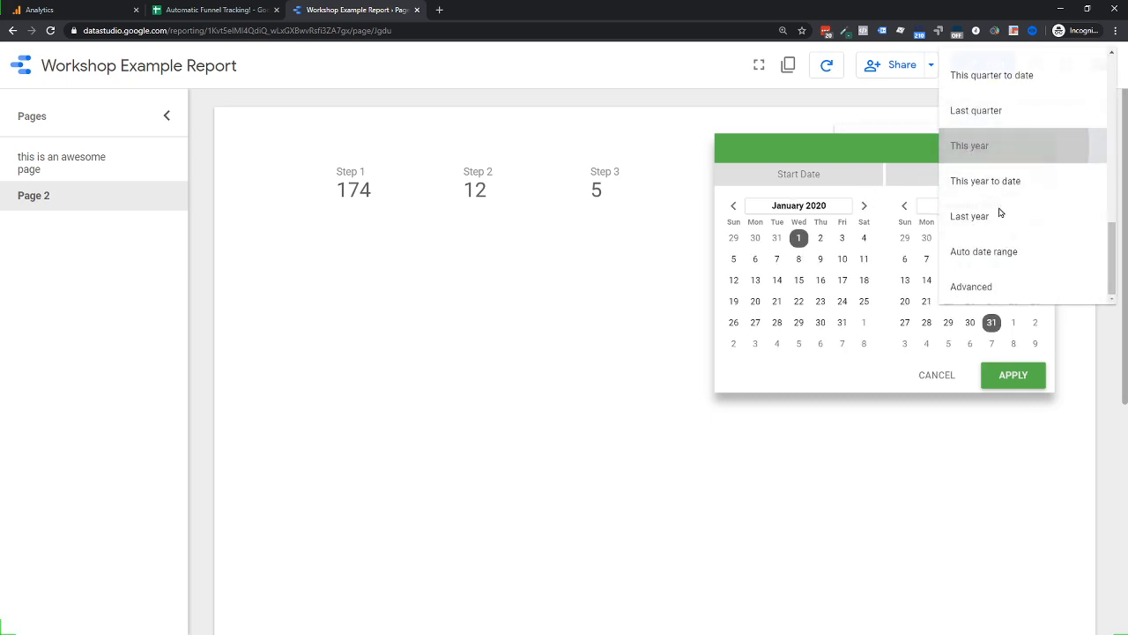
pyautogui.click(1013, 377)
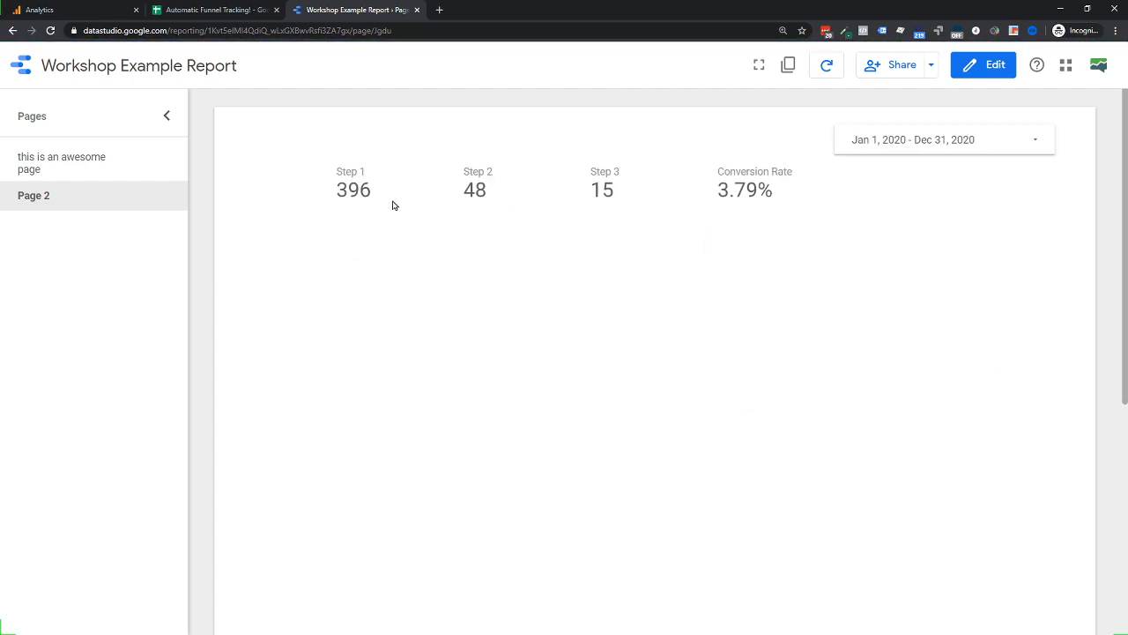
# Set the report's date range control to Last year and apply it
pyautogui.click(930, 144)
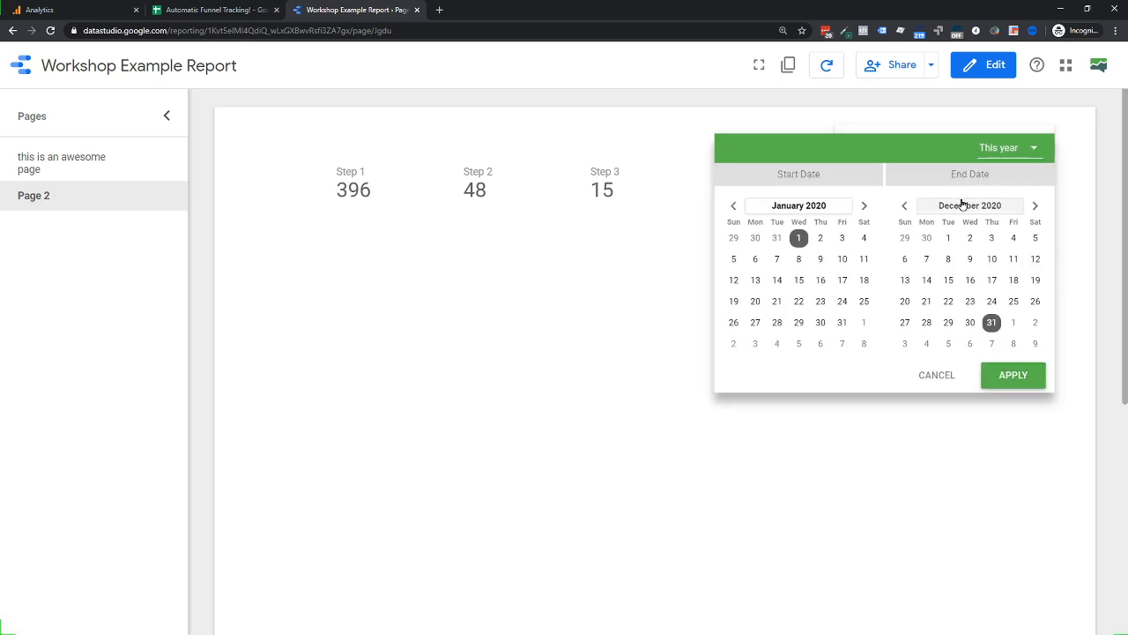
pyautogui.click(604, 274)
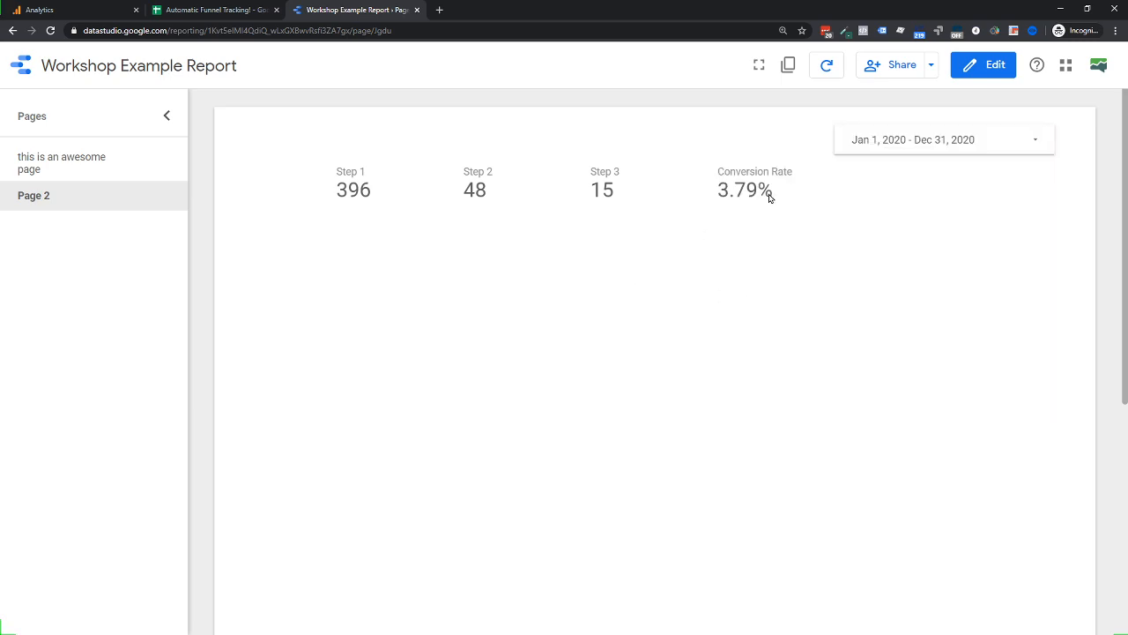
pyautogui.click(937, 145)
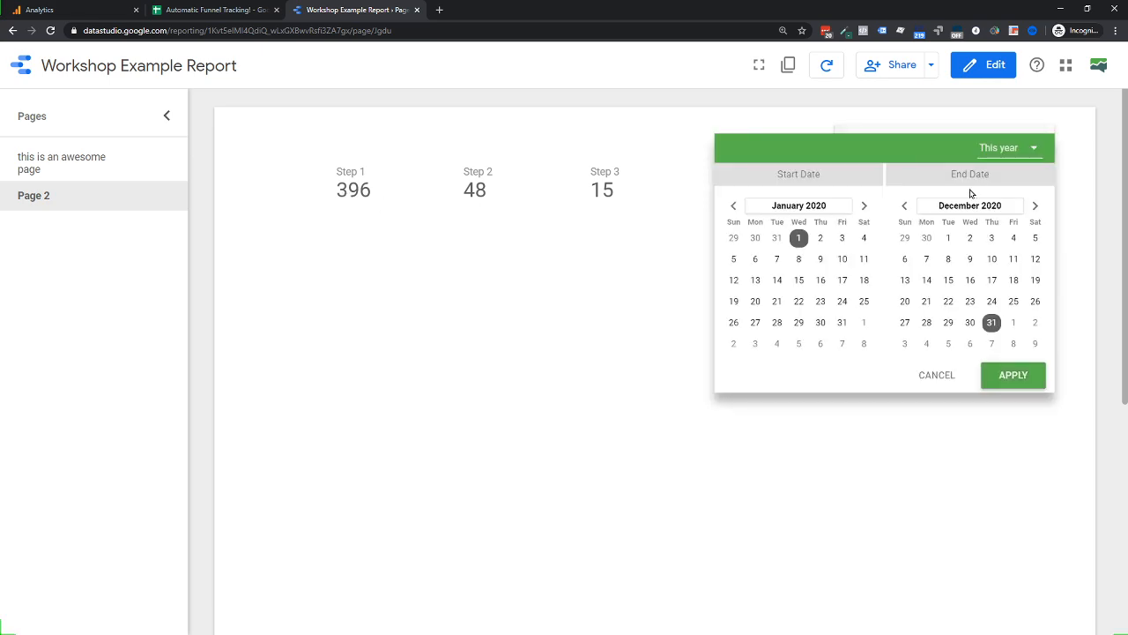
pyautogui.click(1009, 148)
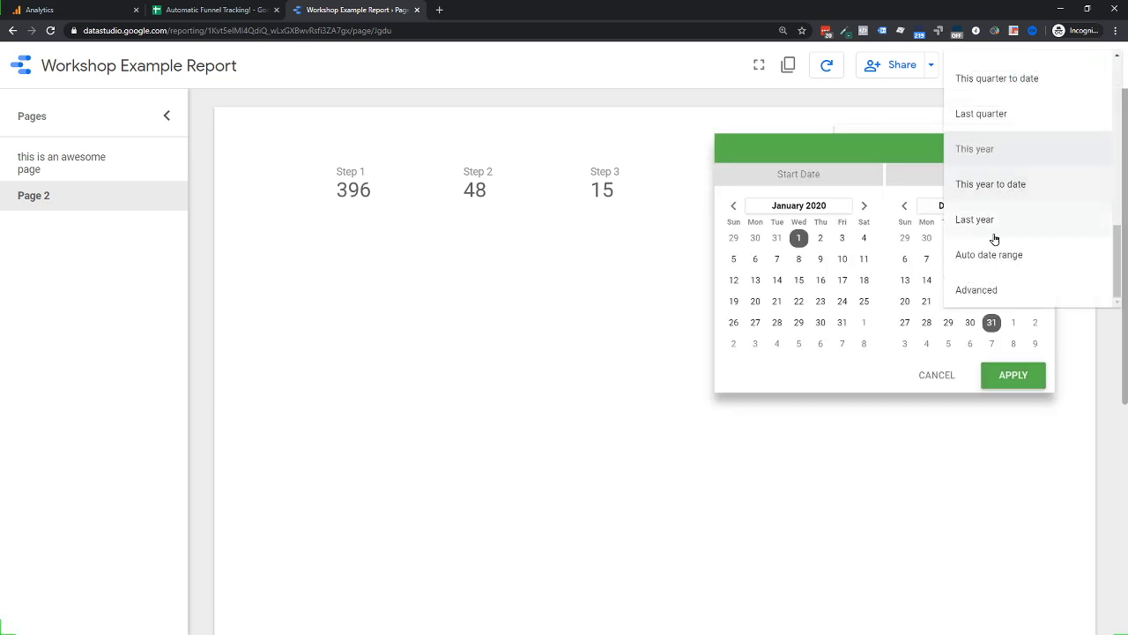
pyautogui.click(978, 221)
pyautogui.click(983, 376)
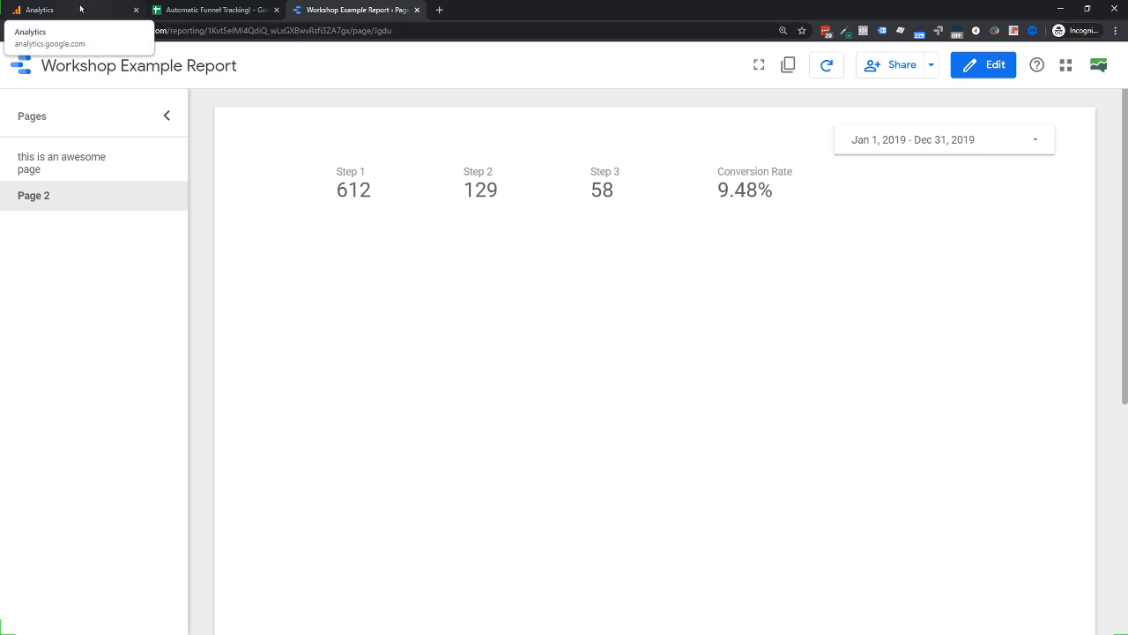
# Switch to Google Analytics and search the segment list for "step"
pyautogui.click(169, 12)
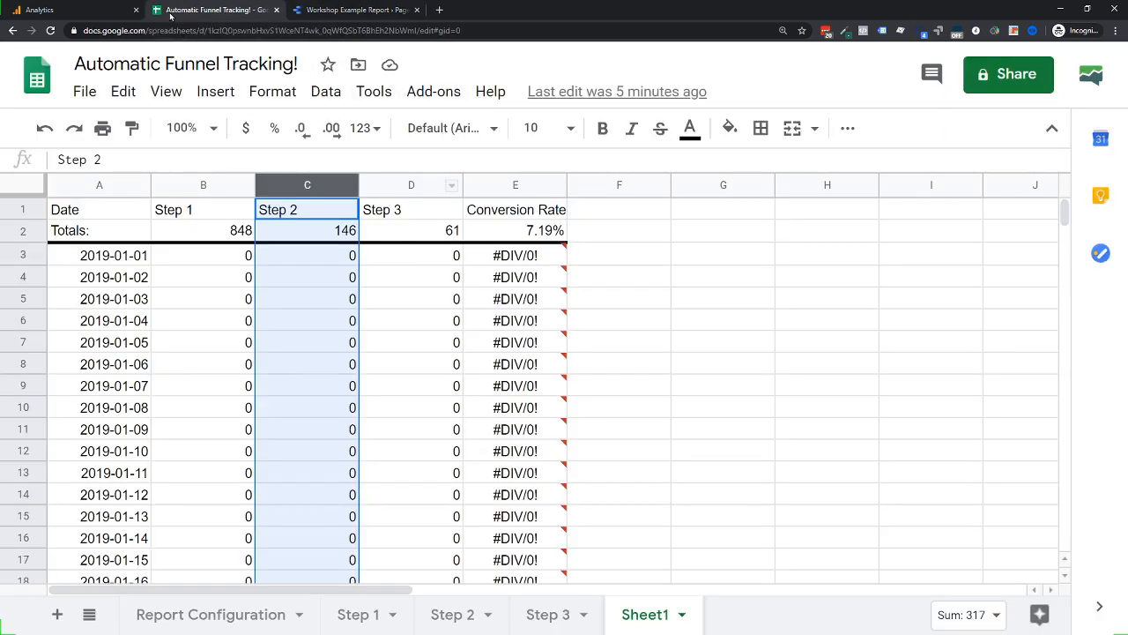
pyautogui.click(100, 12)
pyautogui.click(456, 143)
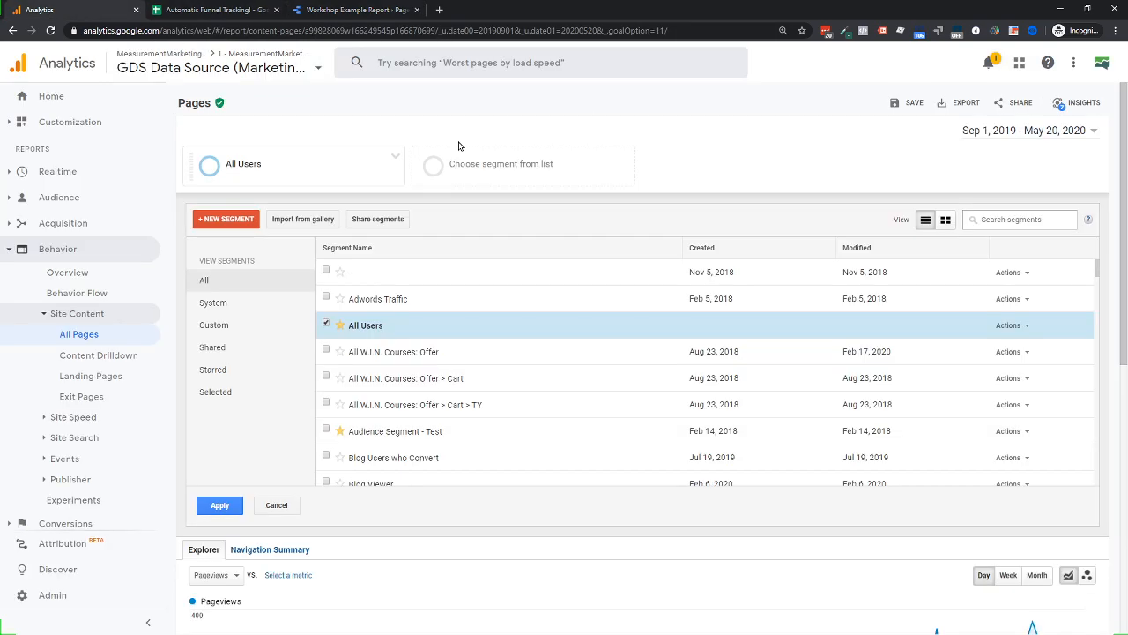
pyautogui.click(1011, 221)
pyautogui.write('step')
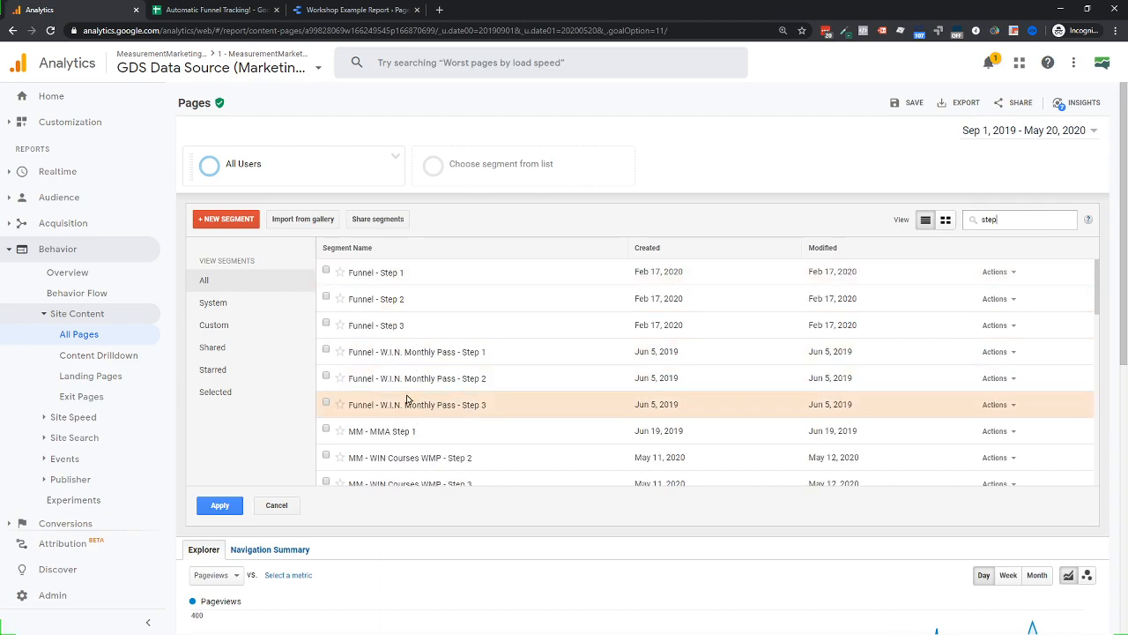
# Examine the sequence definition of the segment Funnel - W.I.N. Monthly Pass - Step 3, and leave the segment editor without saving
pyautogui.click(401, 352)
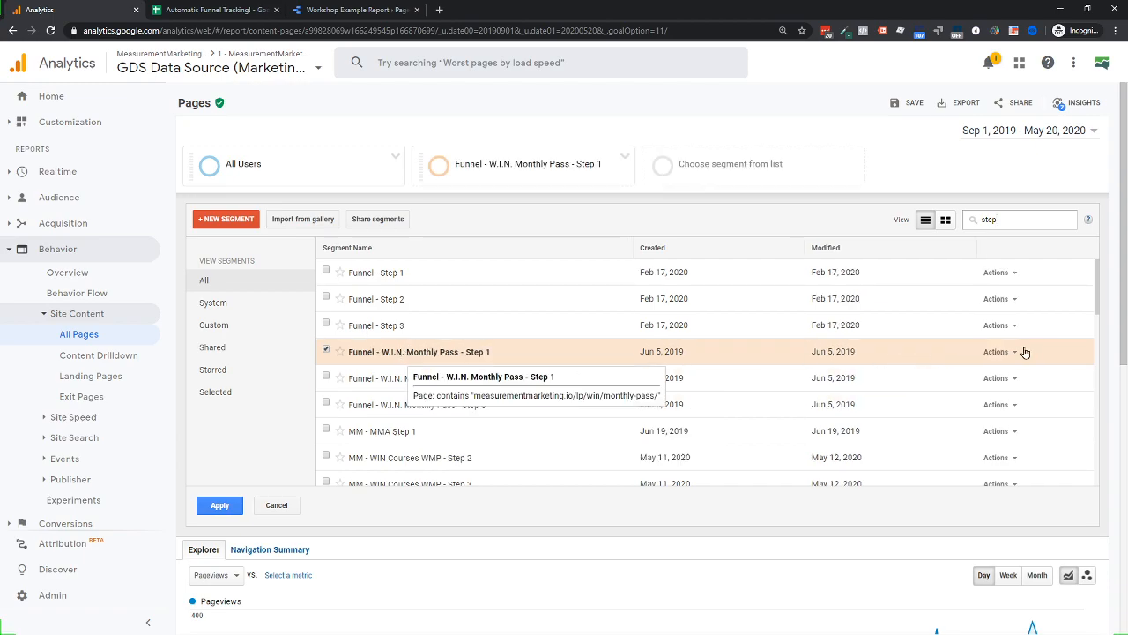
pyautogui.click(390, 403)
pyautogui.click(1005, 404)
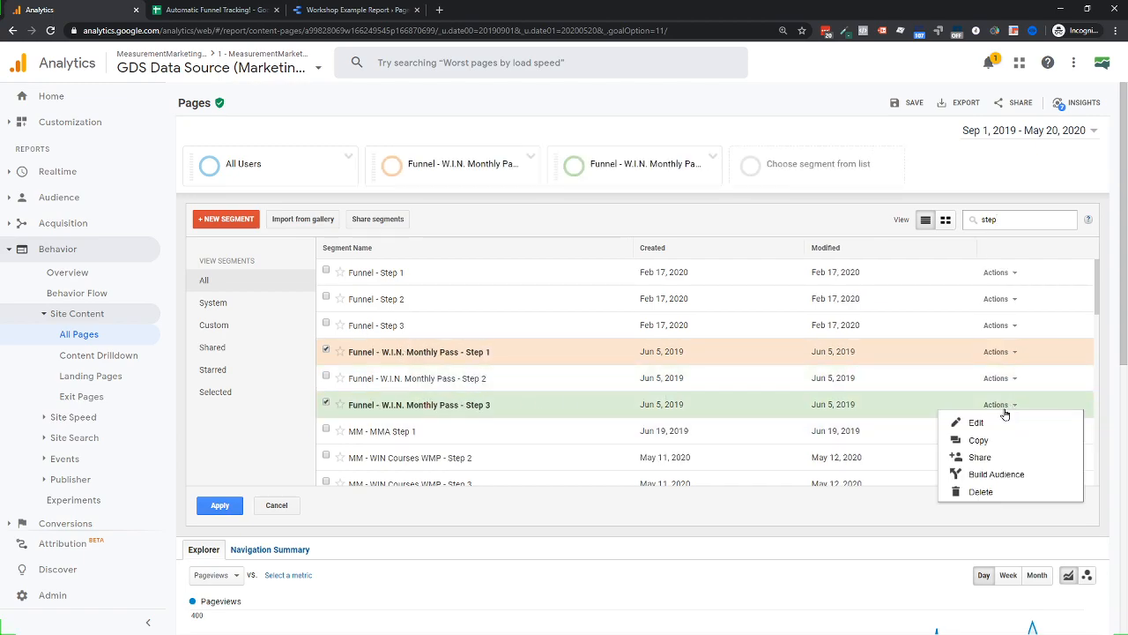
pyautogui.click(979, 420)
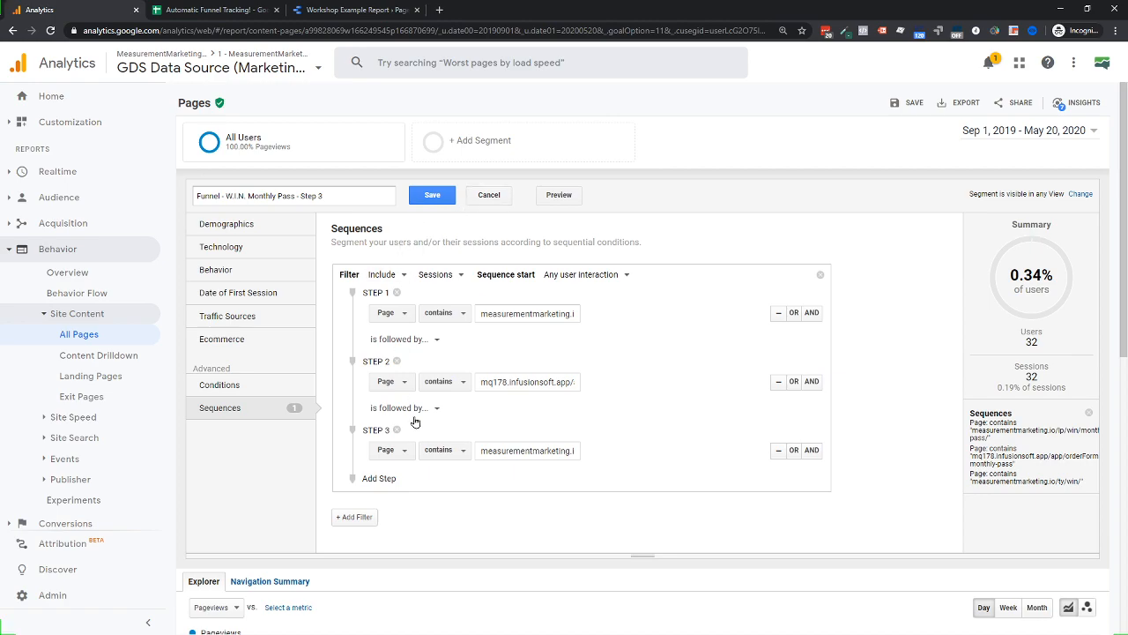
pyautogui.click(485, 196)
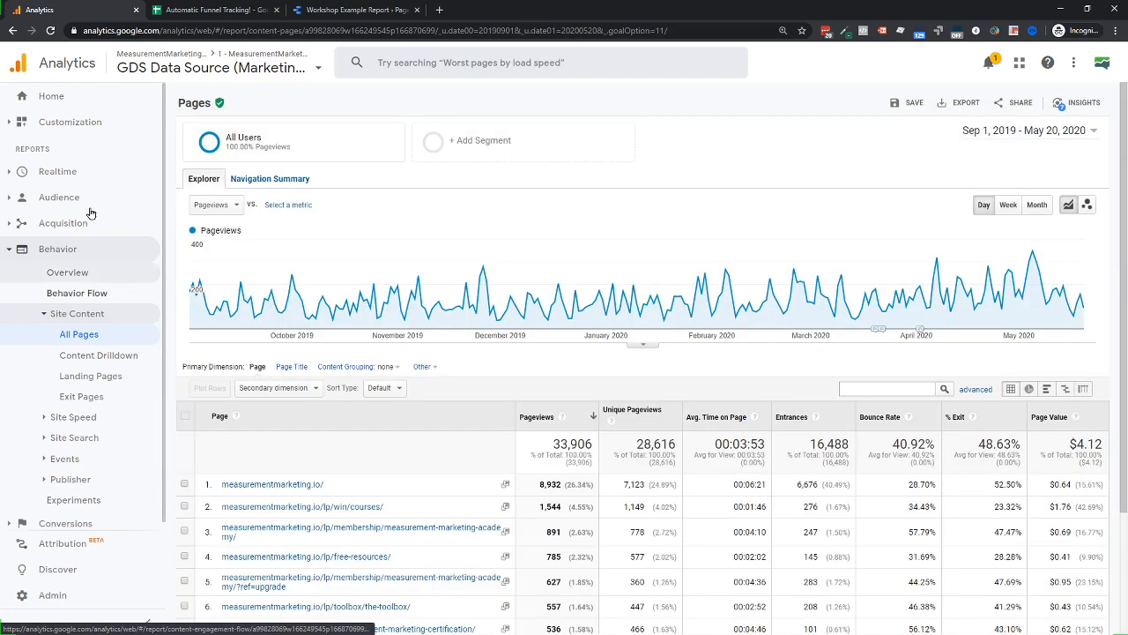
# Open the custom reports list and switch to the GDS Data Source (Marketing Only) (NO PARAMS) view
pyautogui.click(51, 124)
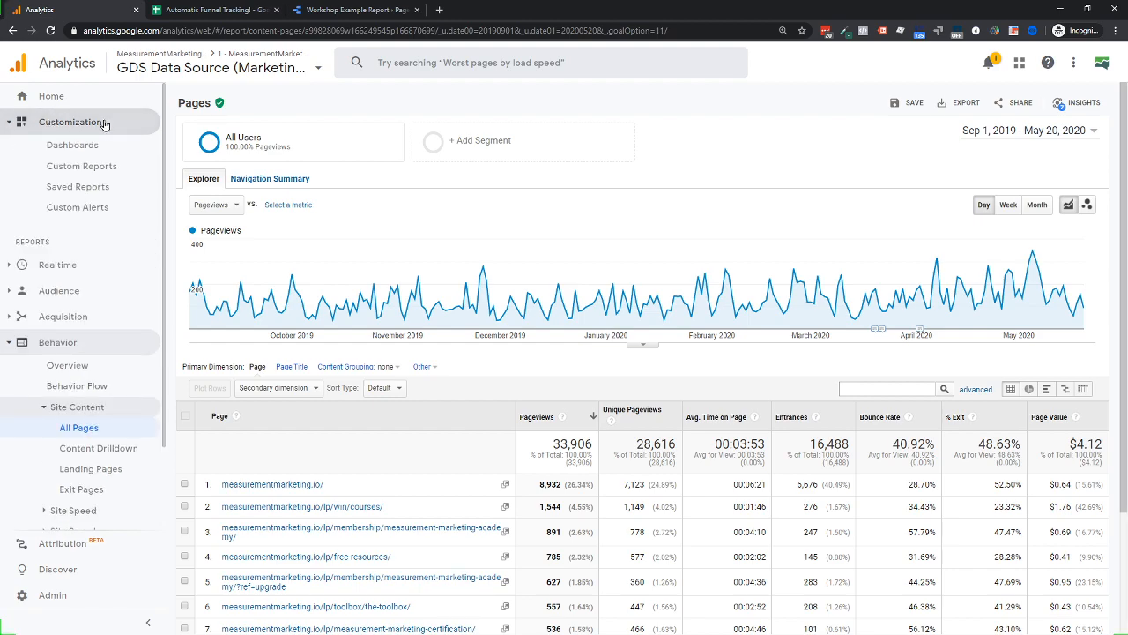
pyautogui.click(62, 167)
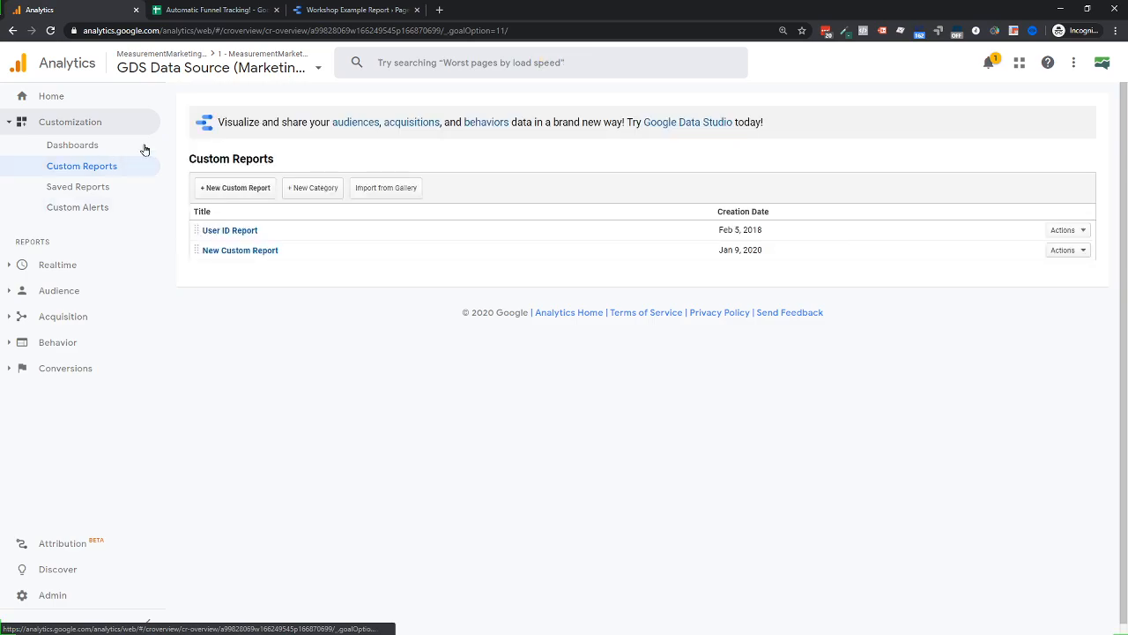
pyautogui.click(248, 68)
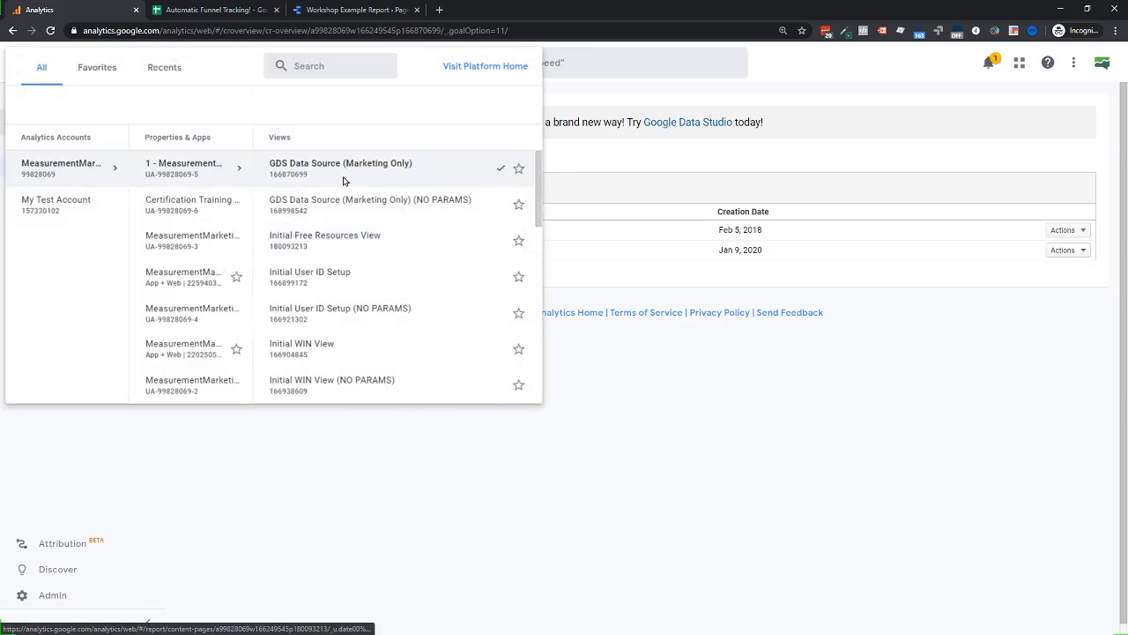
pyautogui.click(340, 188)
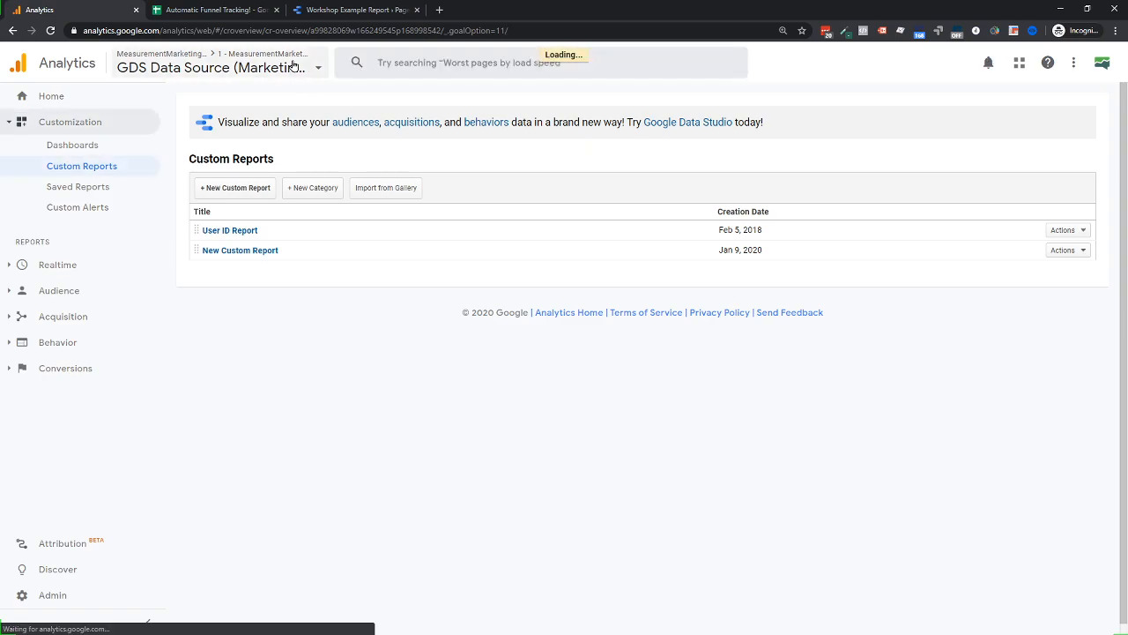
pyautogui.click(295, 66)
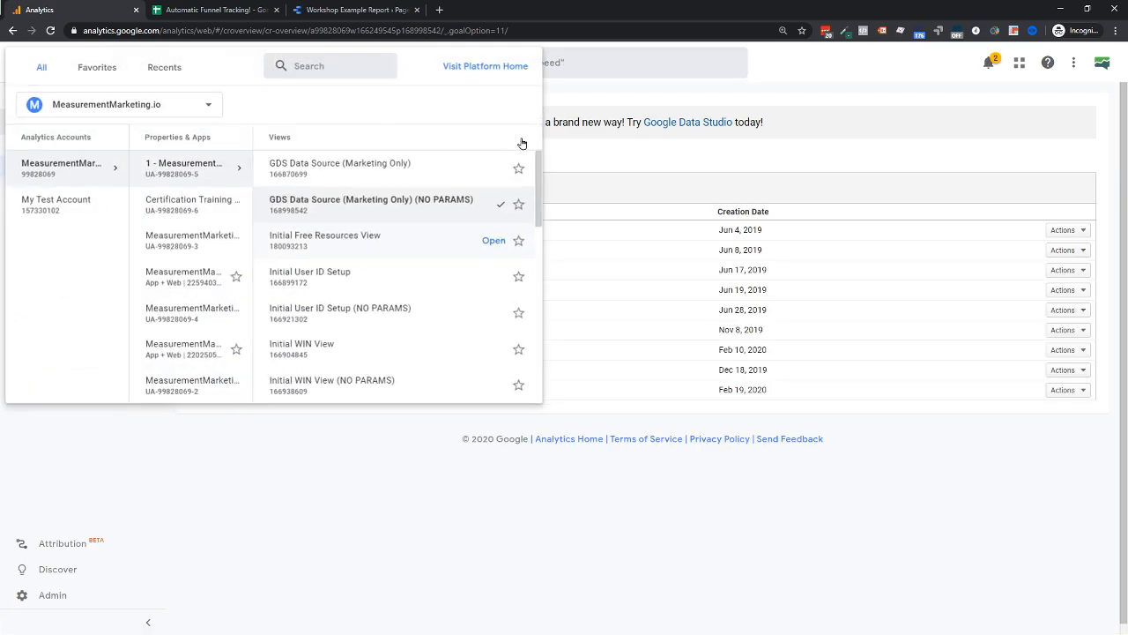
pyautogui.click(613, 129)
# Open the _Funnels Report and examine the W.I.N. Monthly Pass offer, cart and thank-you goal columns by source/medium
pyautogui.click(237, 350)
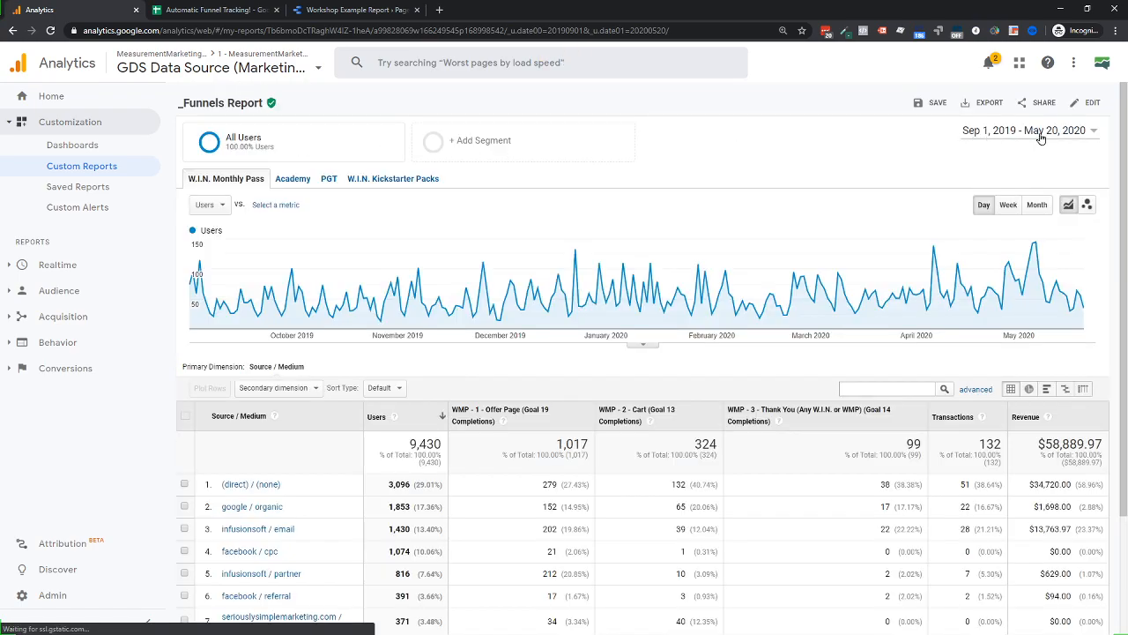
pyautogui.scroll(-2, 335, 361)
pyautogui.scroll(3, 212, 195)
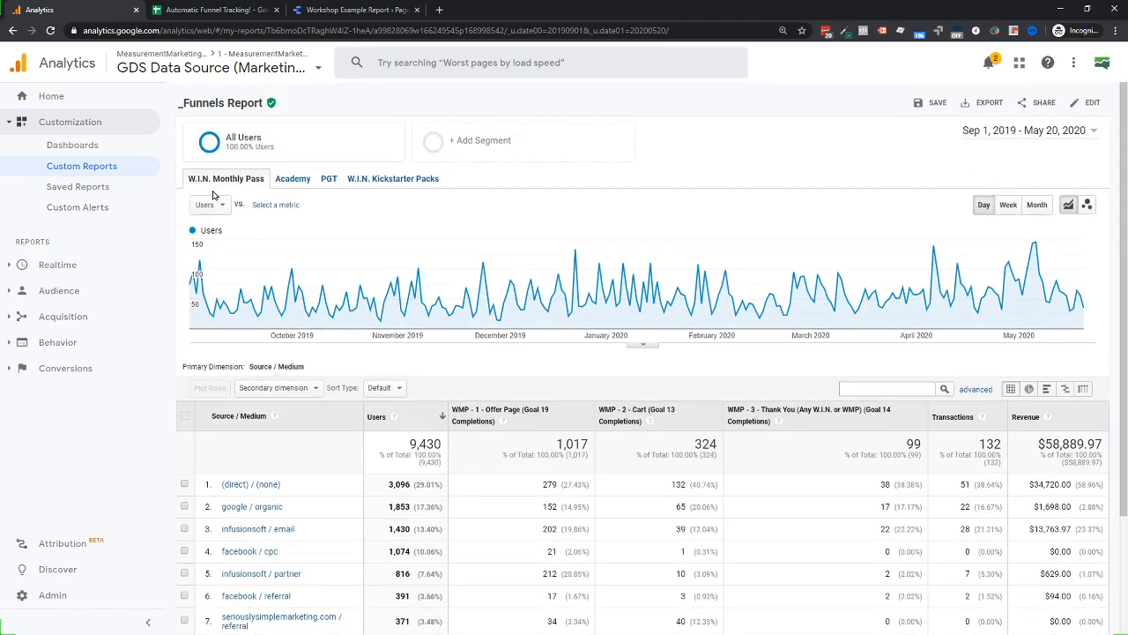
pyautogui.scroll(-3, 405, 233)
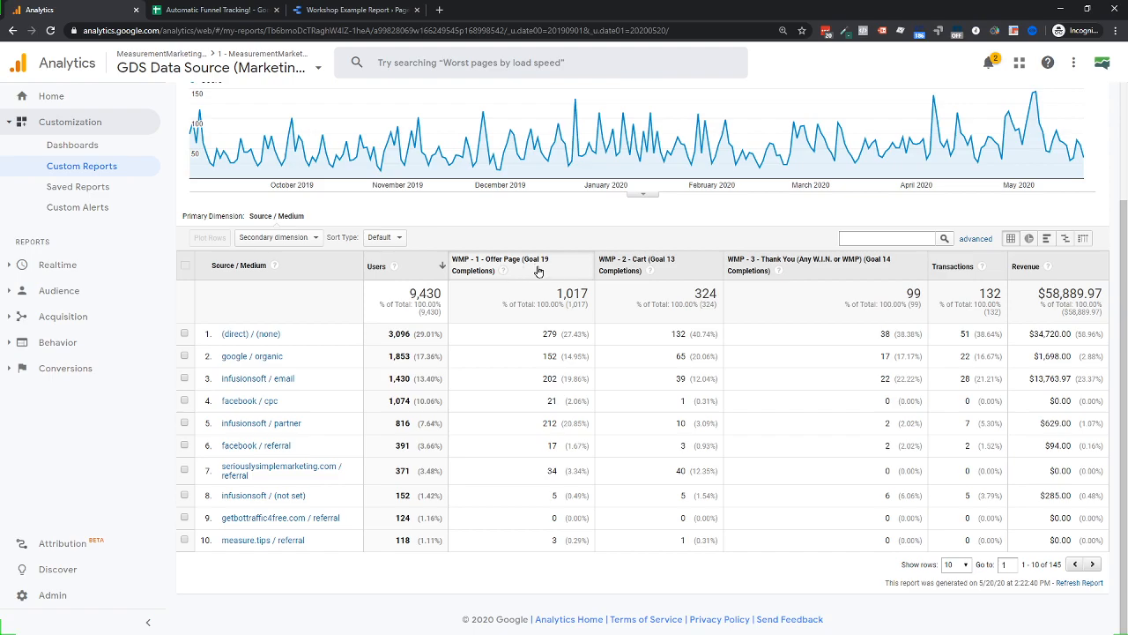
pyautogui.scroll(3, 539, 276)
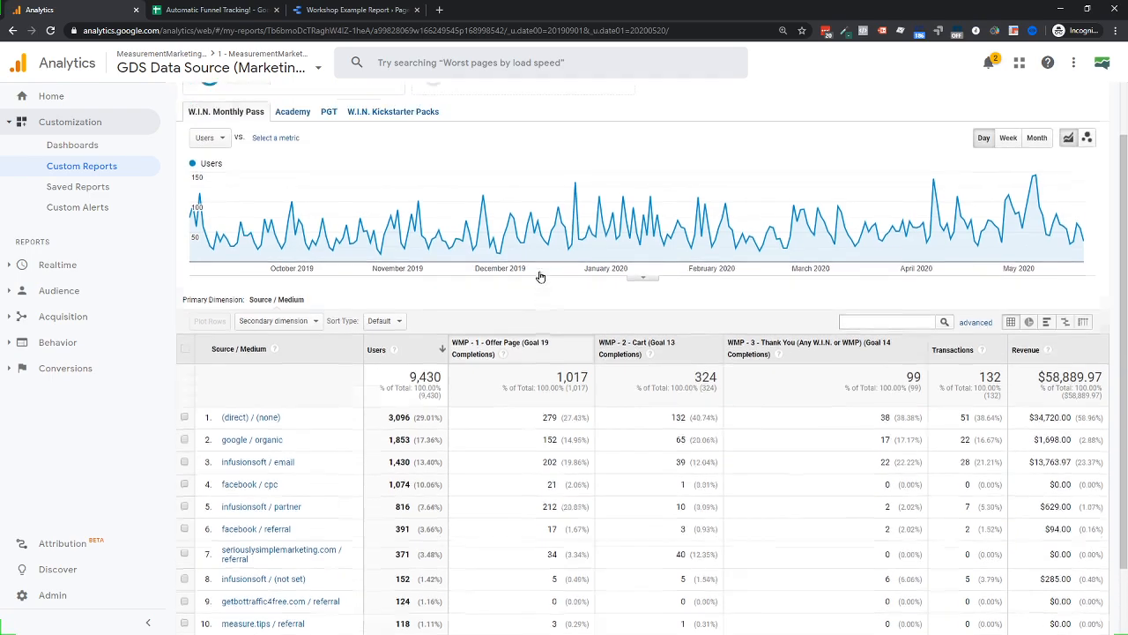
pyautogui.scroll(-2, 529, 432)
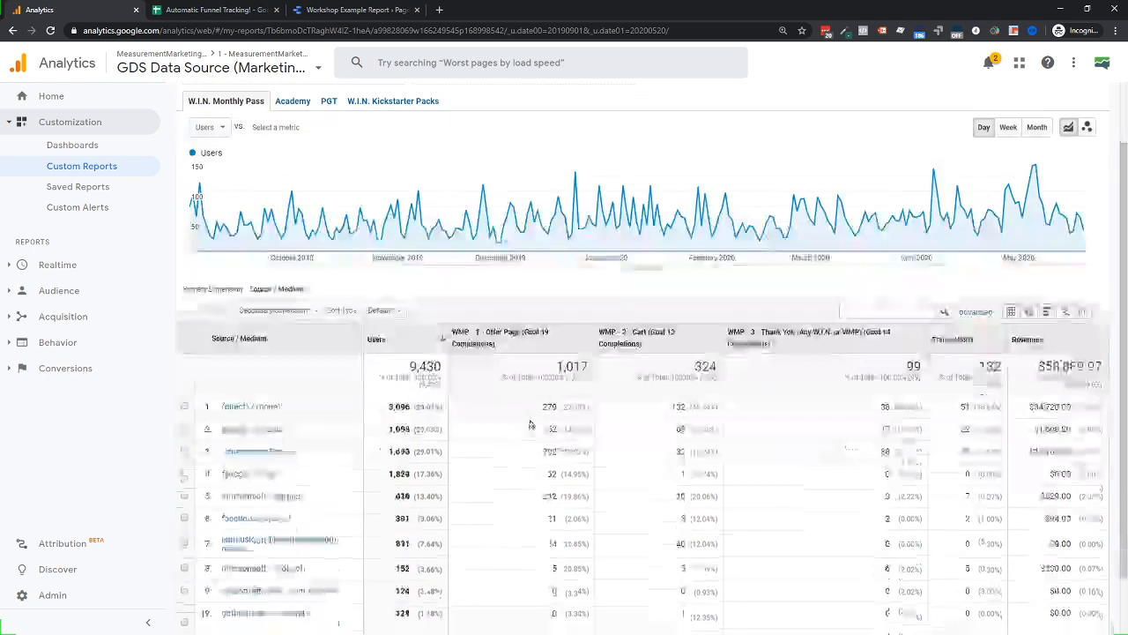
pyautogui.scroll(2, 539, 350)
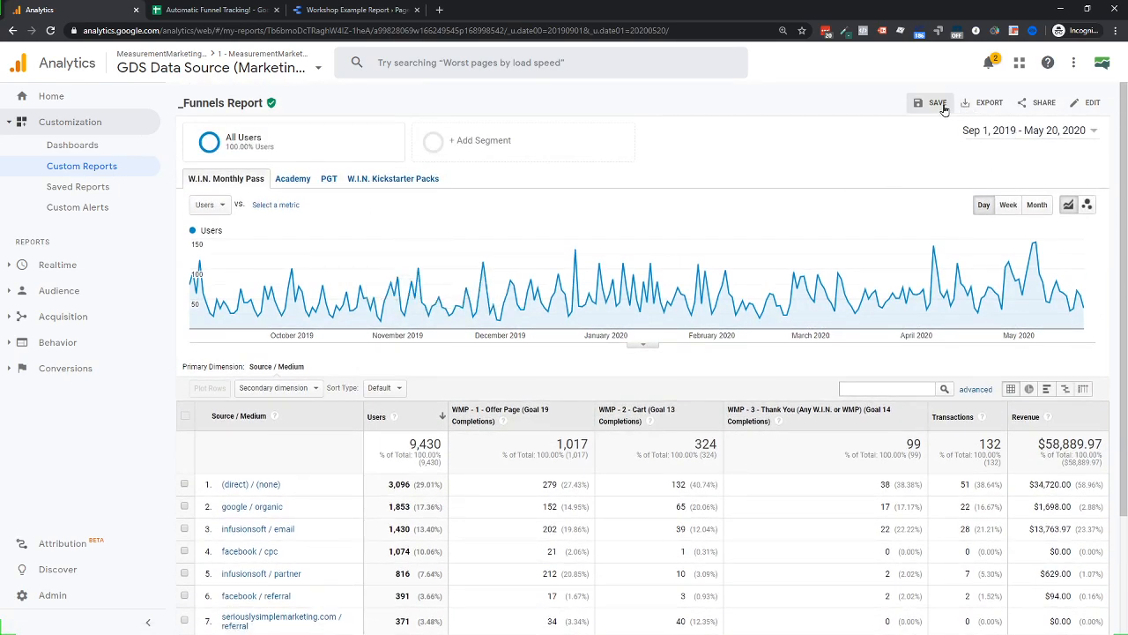
# Open the _Funnels Report for editing and search the W.I.N. Monthly Pass offer page metric's options for "wmp 1 - offer", clearing the search afterward
pyautogui.click(1091, 103)
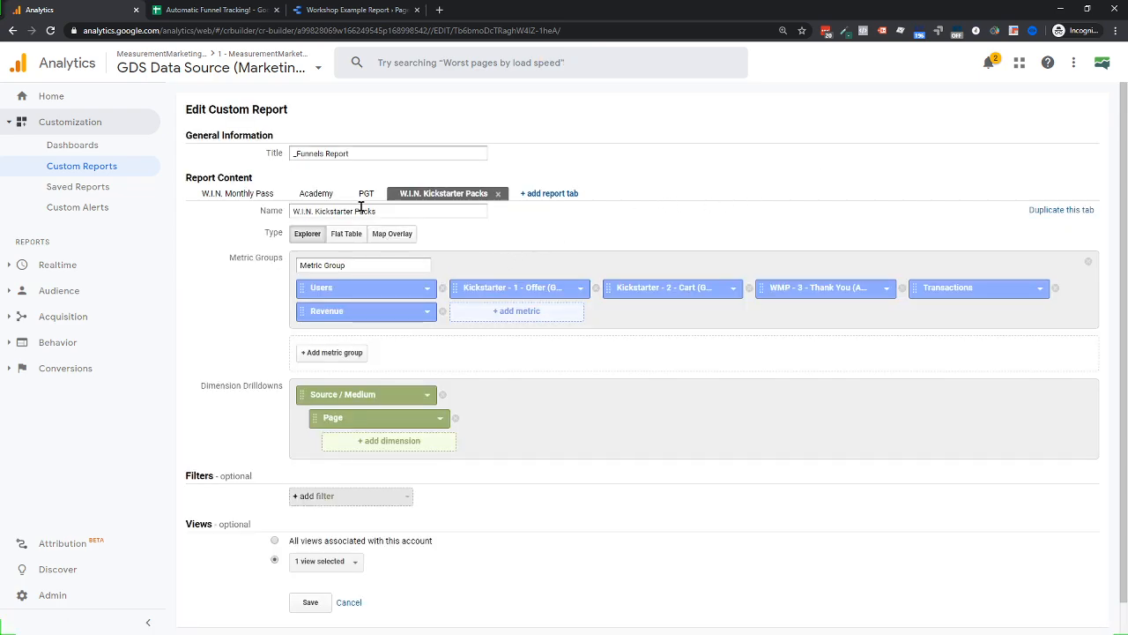
pyautogui.click(242, 198)
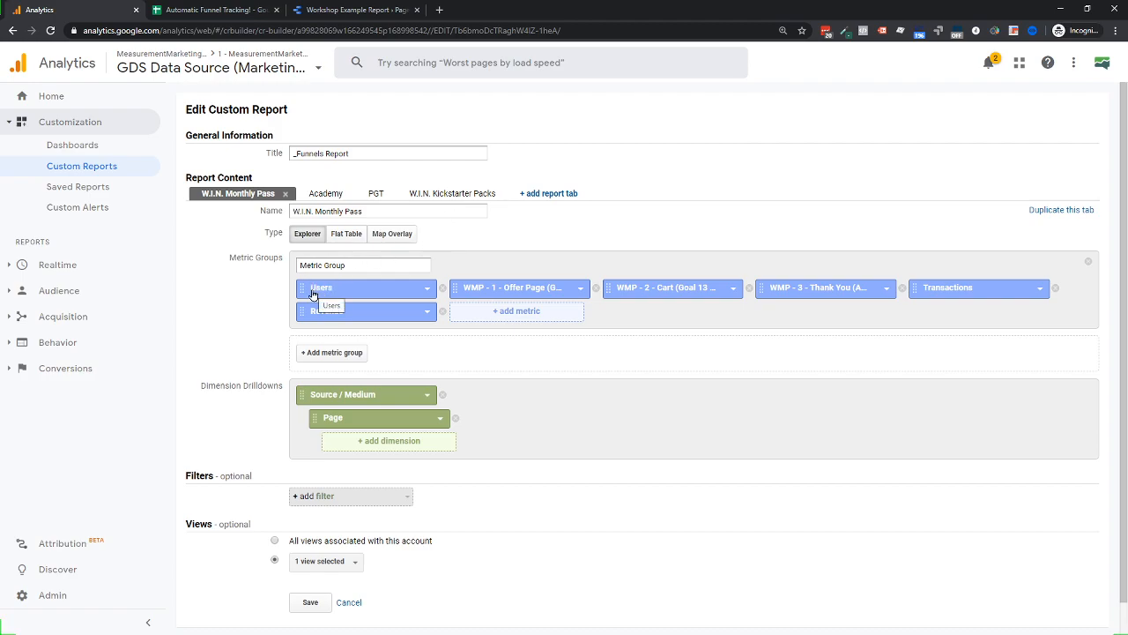
pyautogui.click(581, 290)
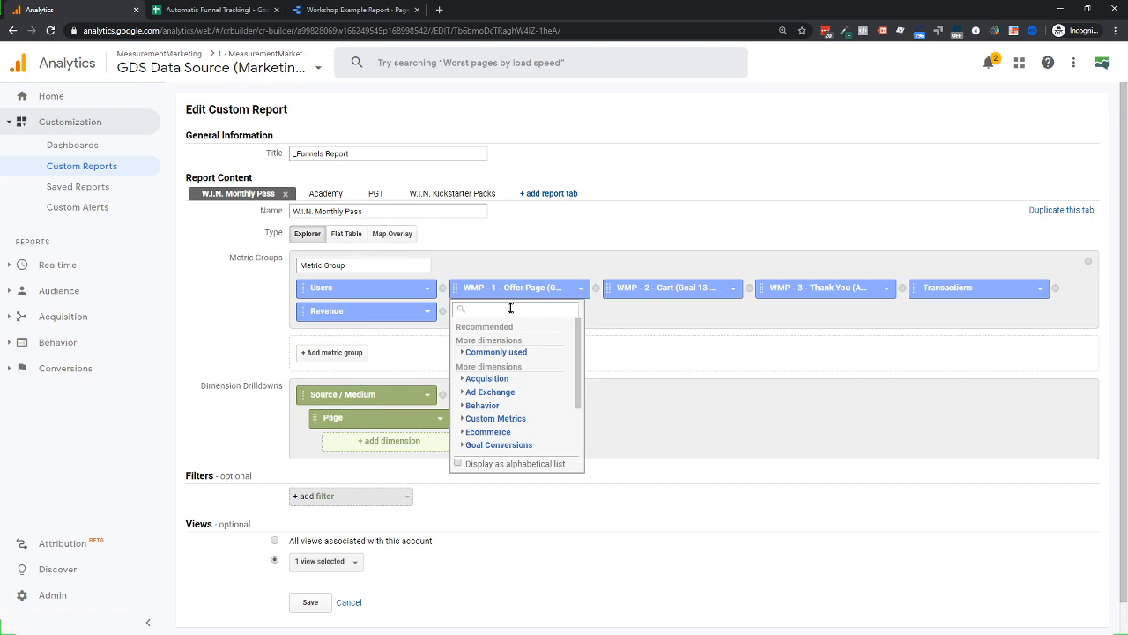
pyautogui.write('wmp 1 - of')
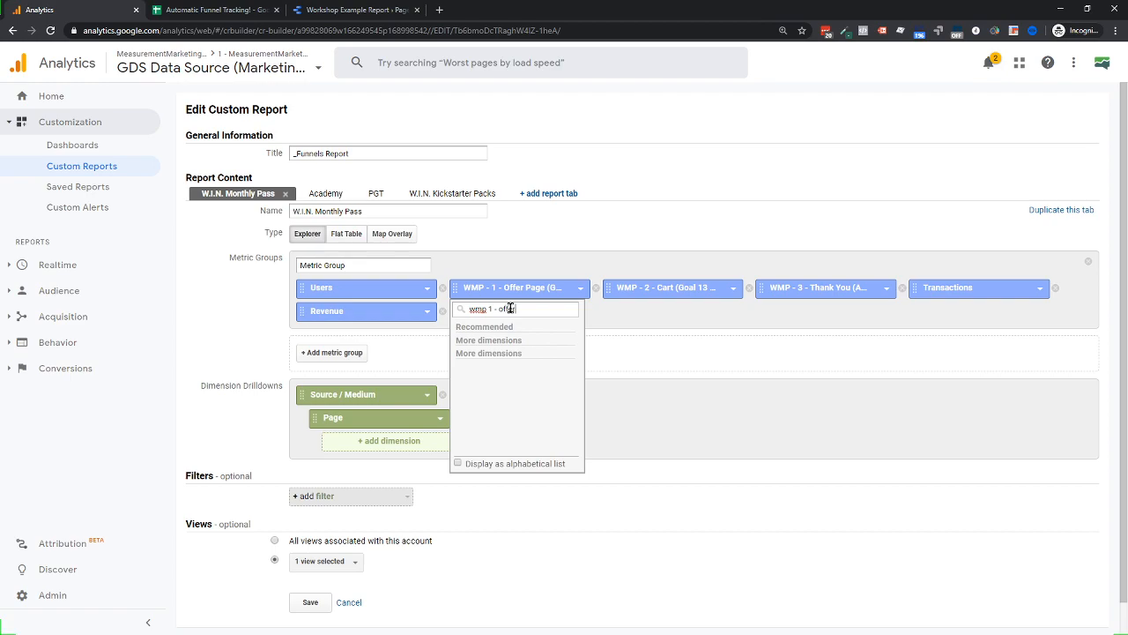
pyautogui.hotkey('ctrl', 'a')
pyautogui.press('BackSpace')
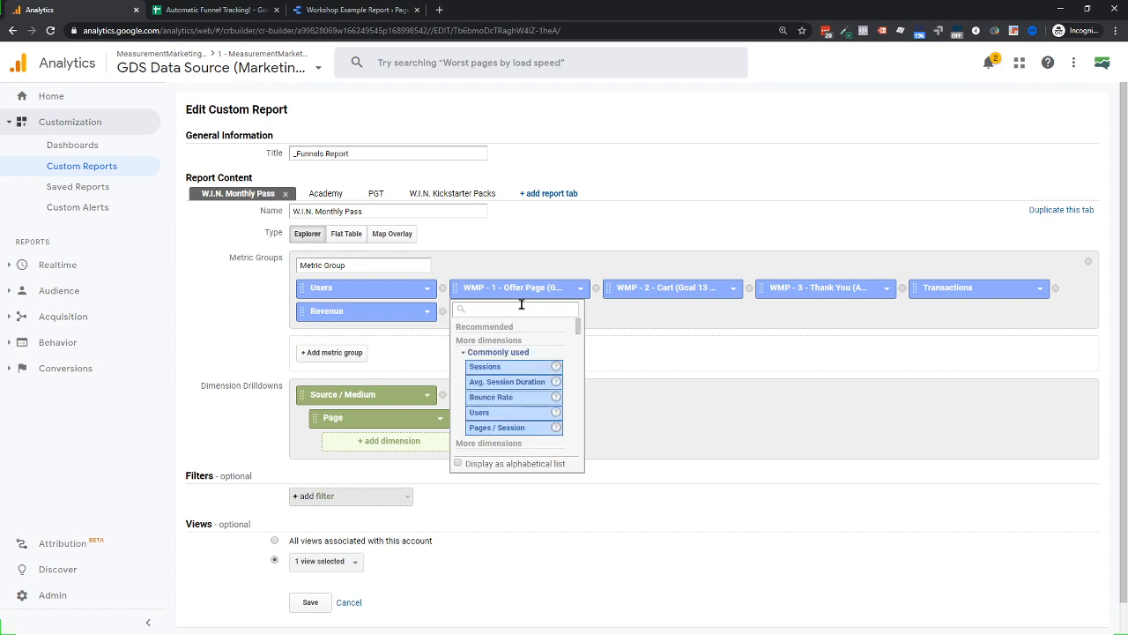
# Search the W.I.N. Monthly Pass offer page metric's options for "goal" and look through the goal conversion rate metrics
pyautogui.write('goal')
pyautogui.scroll(-3, 521, 352)
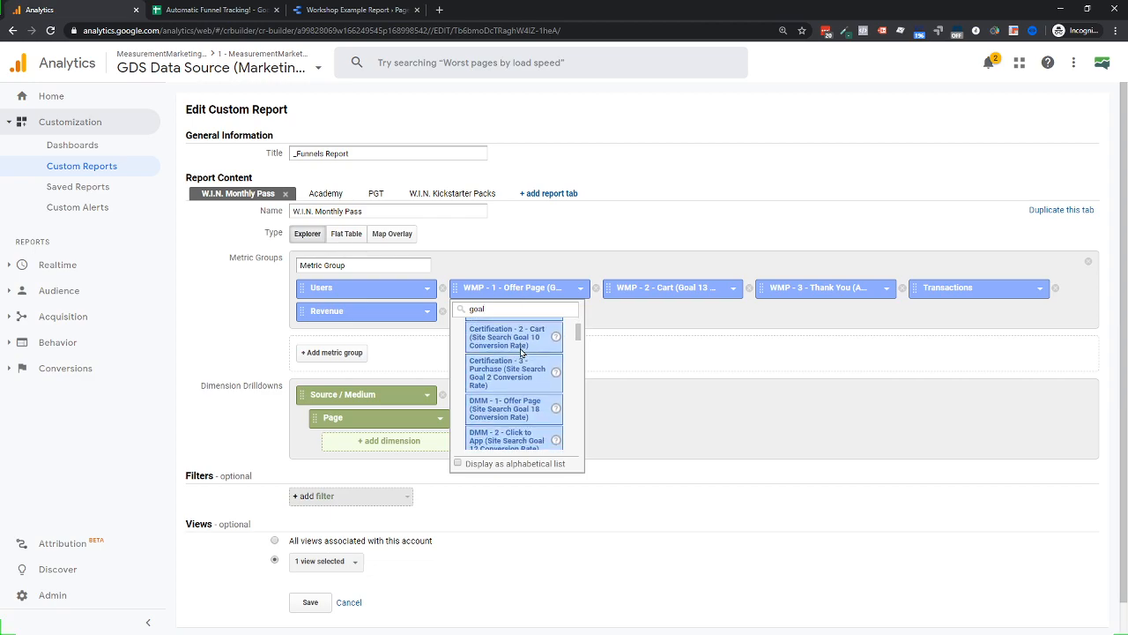
pyautogui.scroll(-2, 521, 352)
pyautogui.scroll(-3, 521, 351)
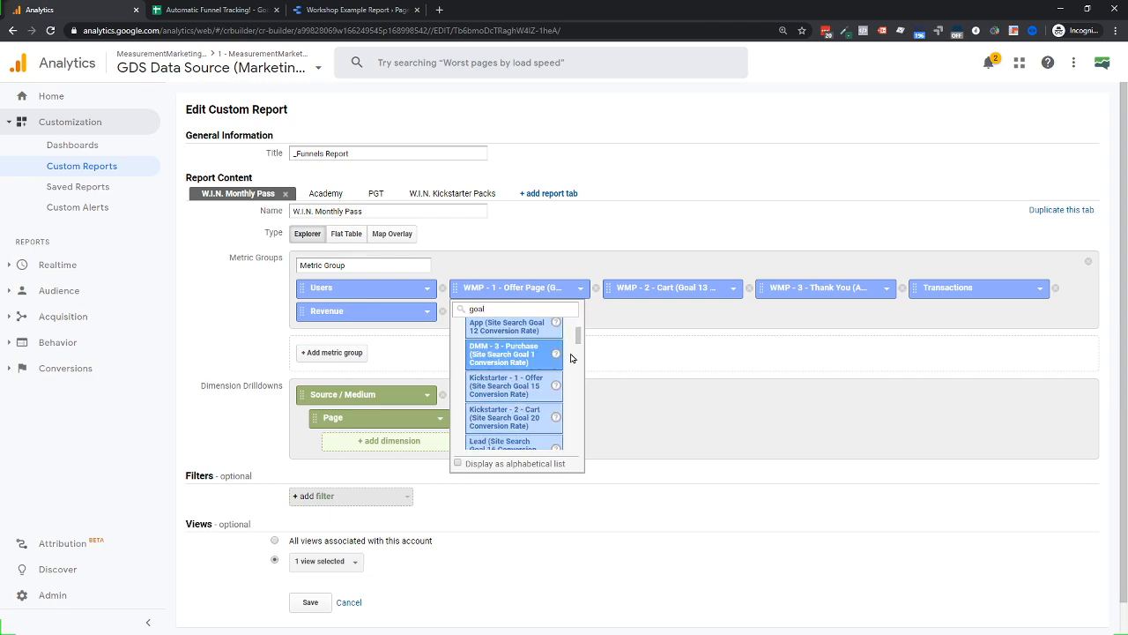
pyautogui.moveTo(577, 333); pyautogui.dragTo(578, 338)
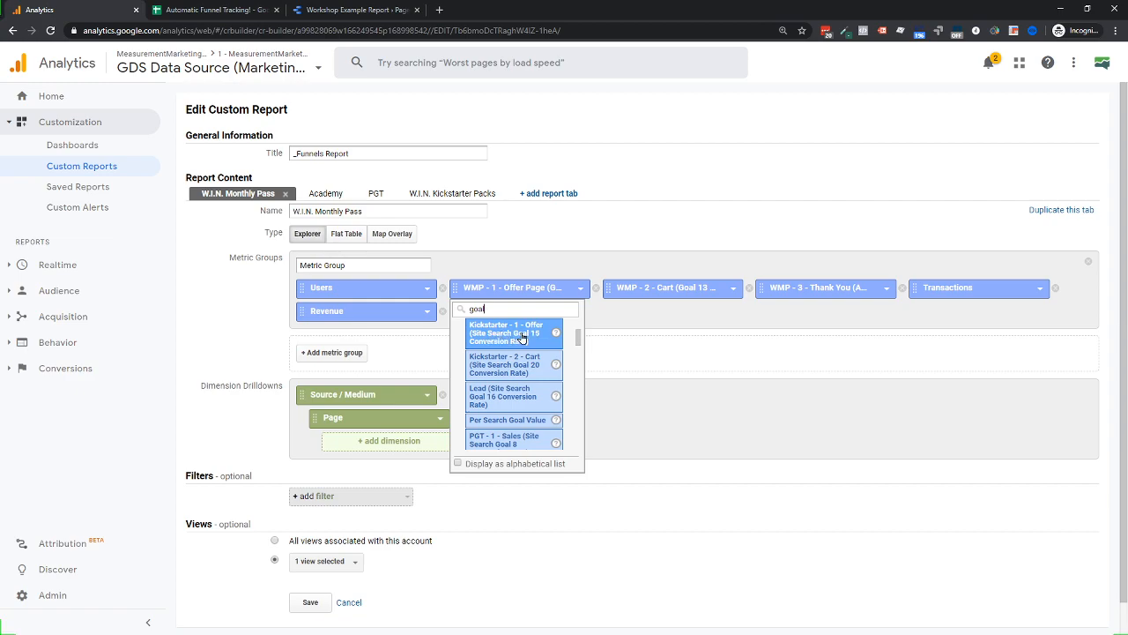
pyautogui.scroll(-2, 524, 353)
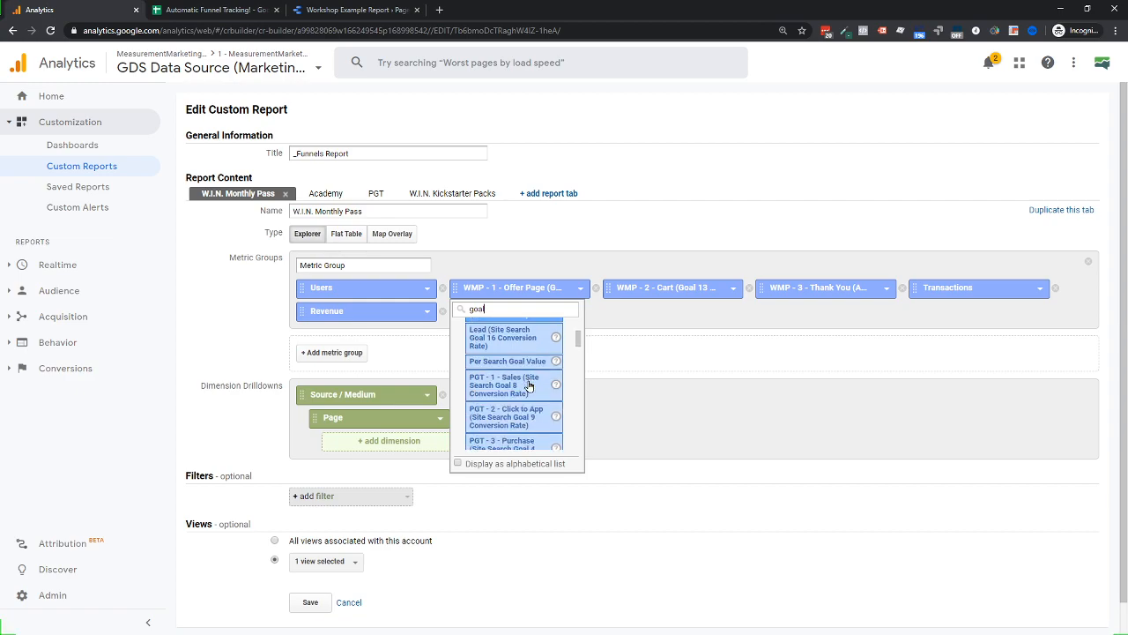
pyautogui.scroll(1, 523, 349)
# Search the metric options for "compl" and replace the W.I.N. Monthly Pass offer page metric with Academy - 1 - Sales (Goal 5 Completions)
pyautogui.hotkey('ctrl', 'a')
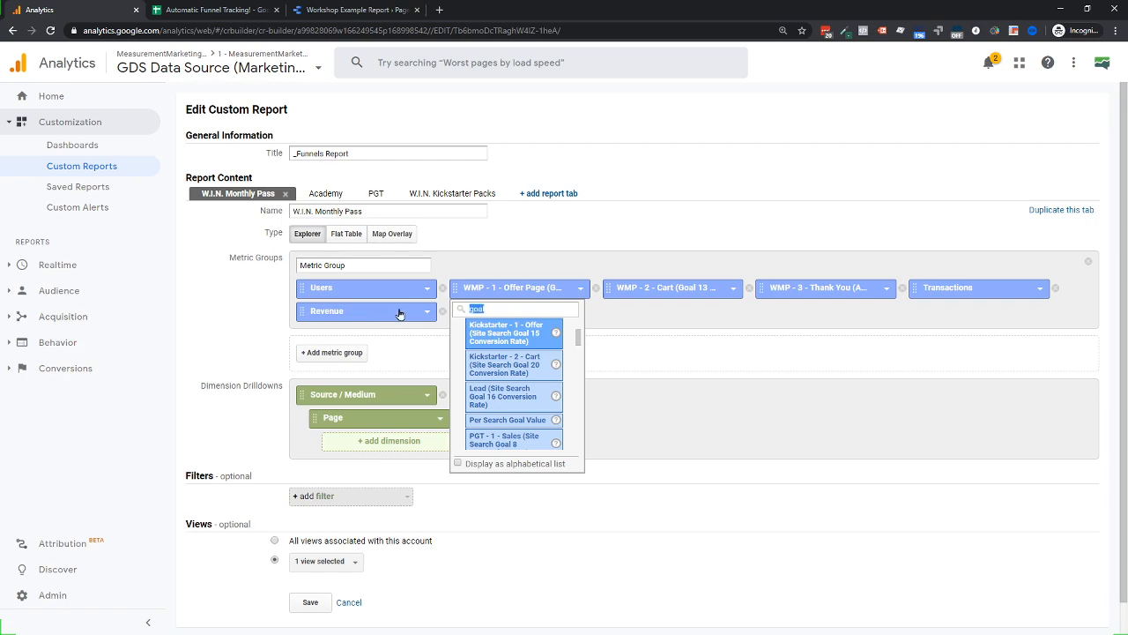
pyautogui.write('compl')
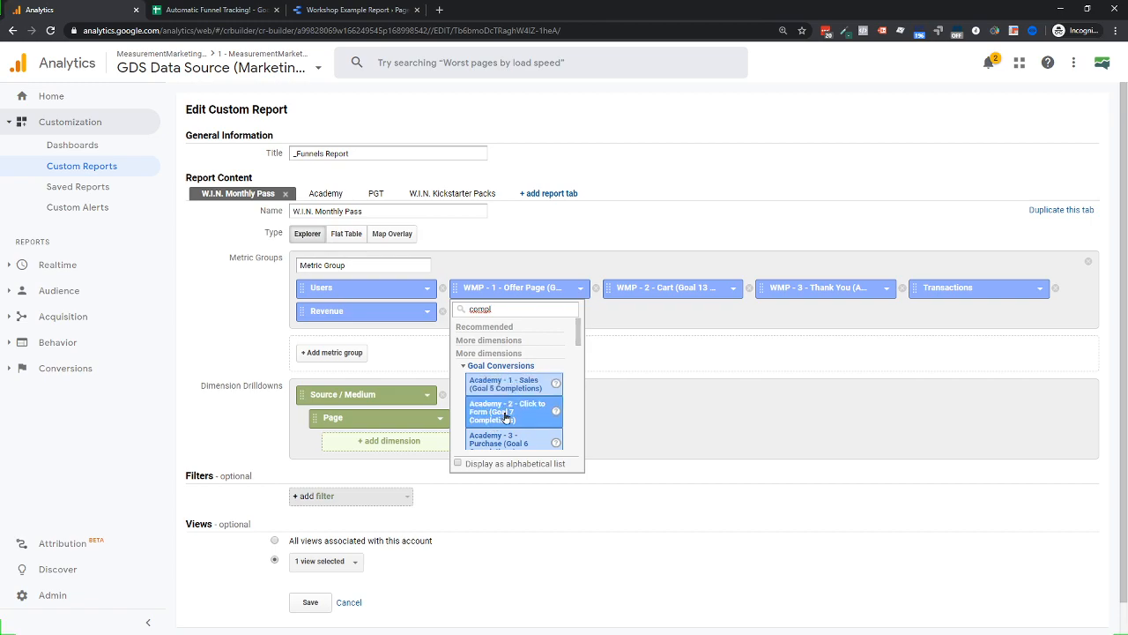
pyautogui.scroll(-1, 579, 344)
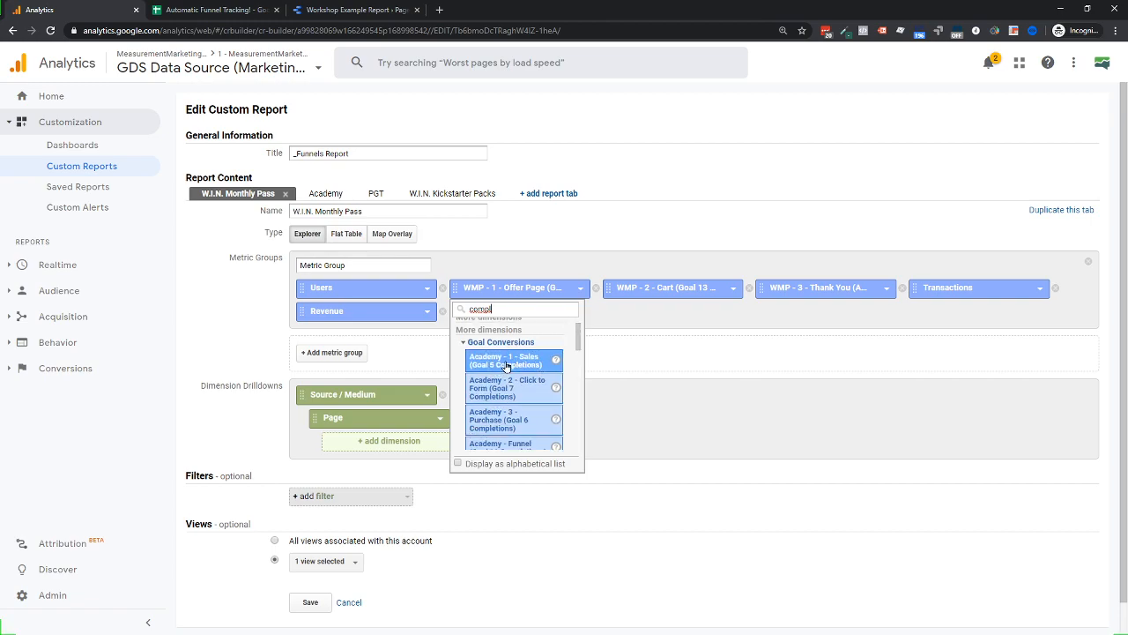
pyautogui.click(509, 362)
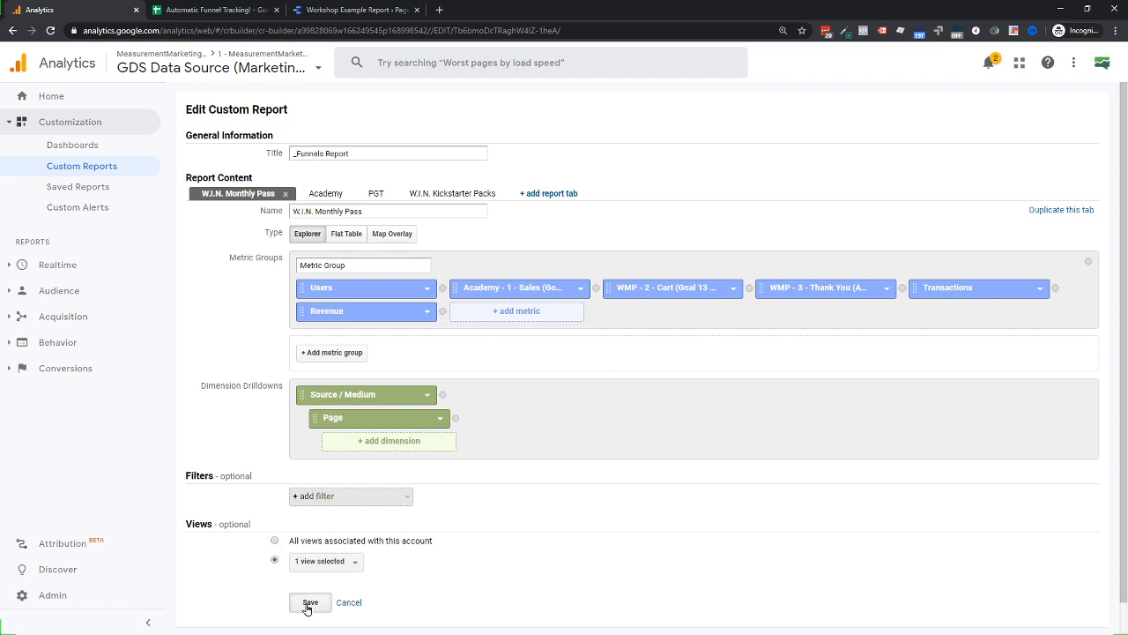
# View the Academy tab's metrics, and leave the report unsaved to open the view's Goals list in the admin settings
pyautogui.click(320, 198)
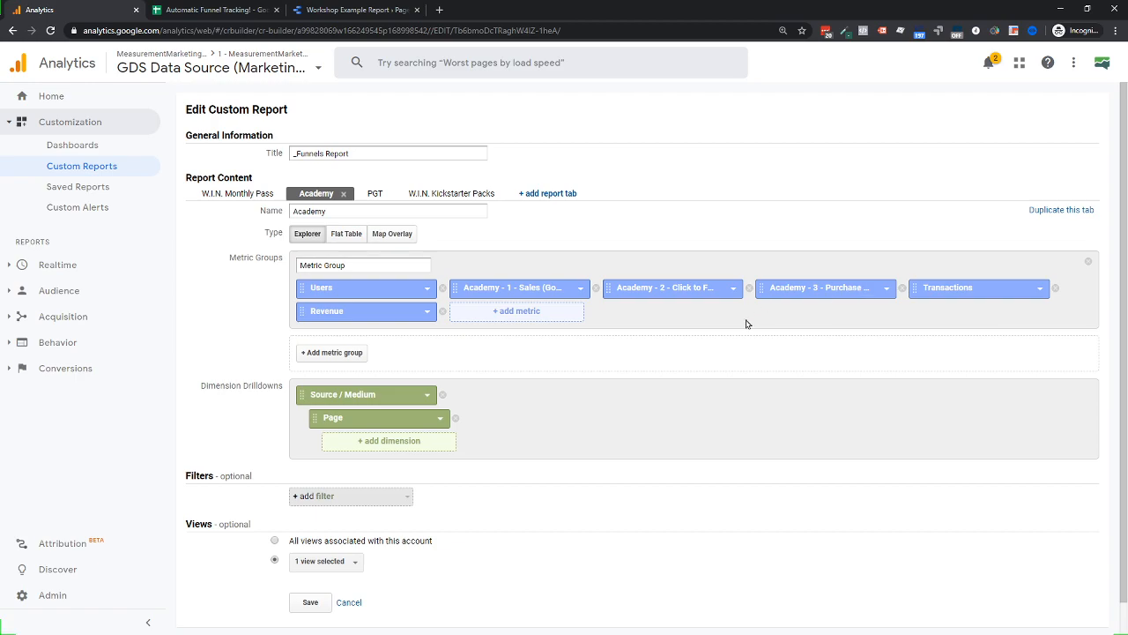
pyautogui.click(42, 598)
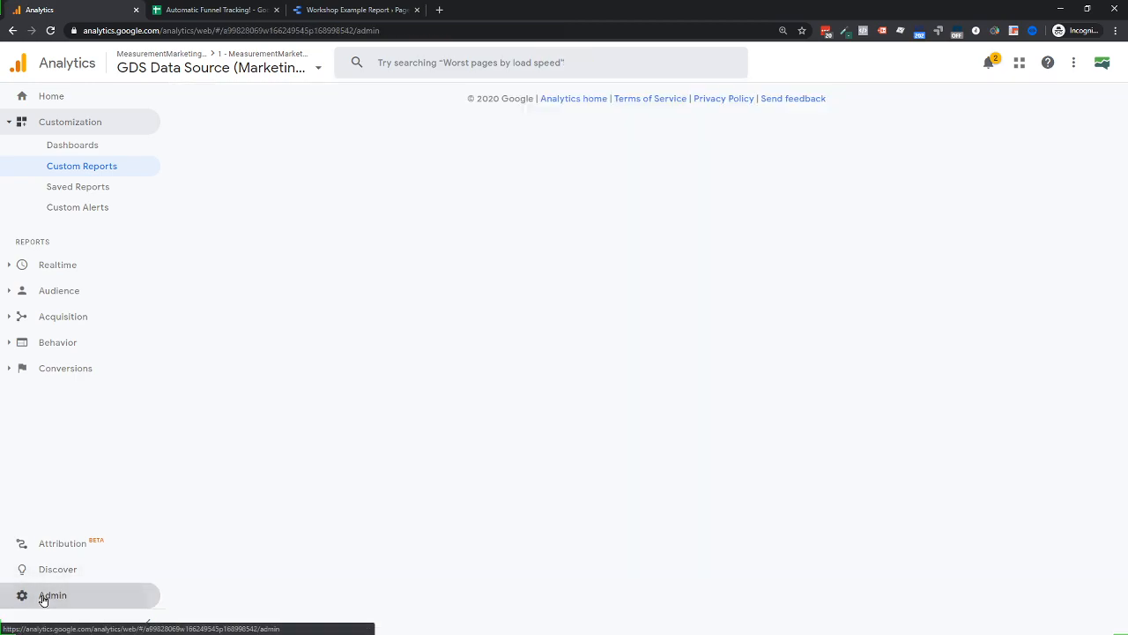
pyautogui.click(781, 249)
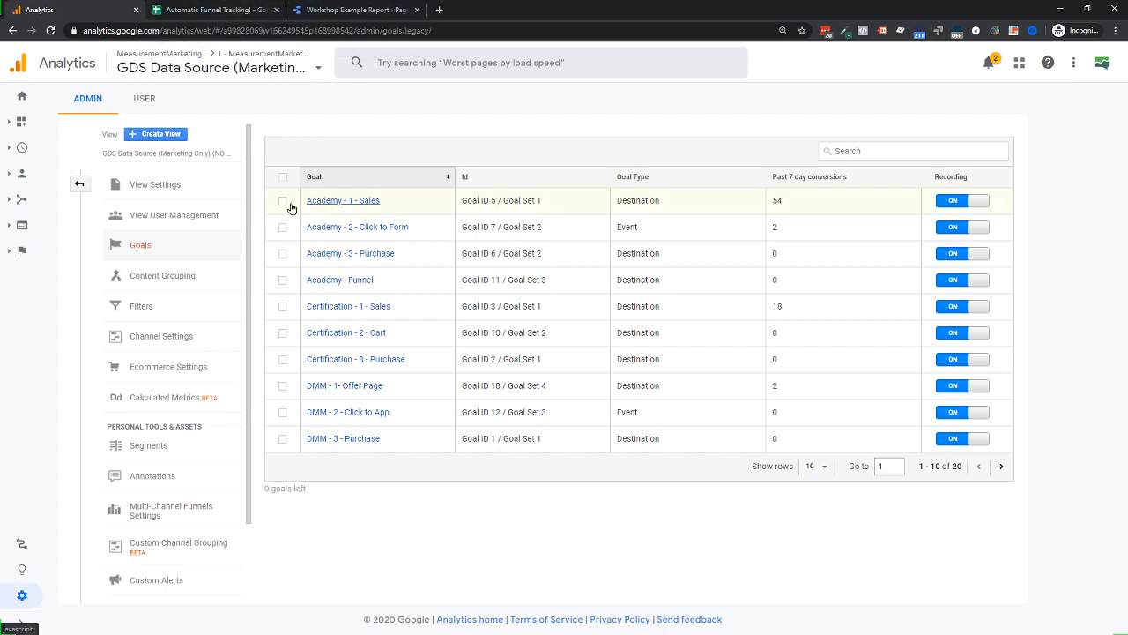
# Open the view's segments list, search it for "step", and return to the admin overview
pyautogui.click(160, 453)
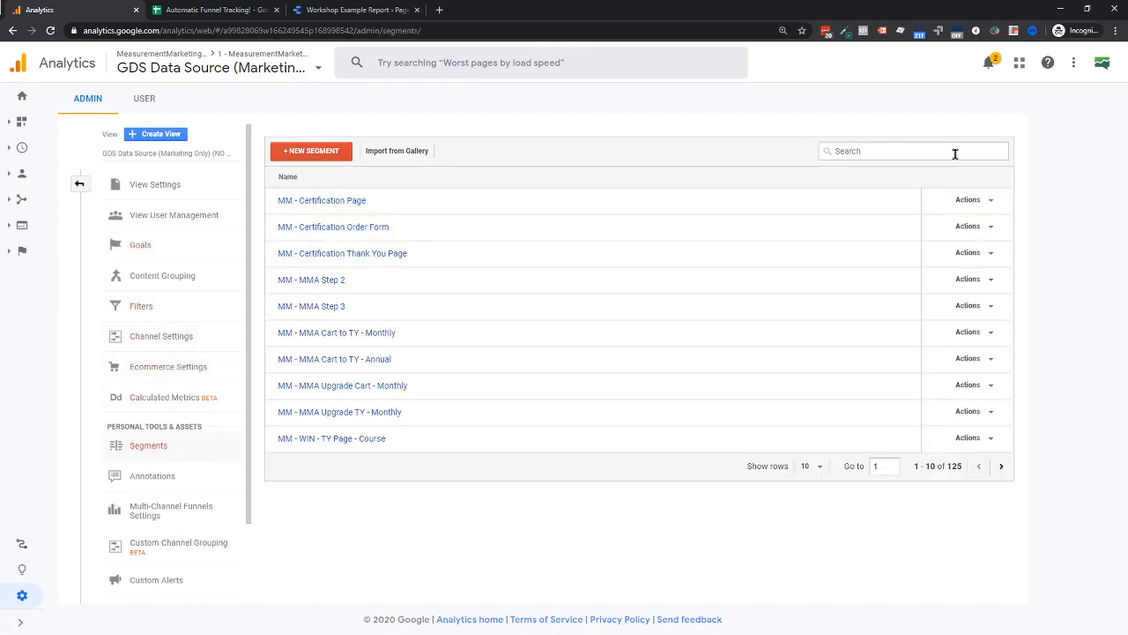
pyautogui.click(955, 155)
pyautogui.write('step')
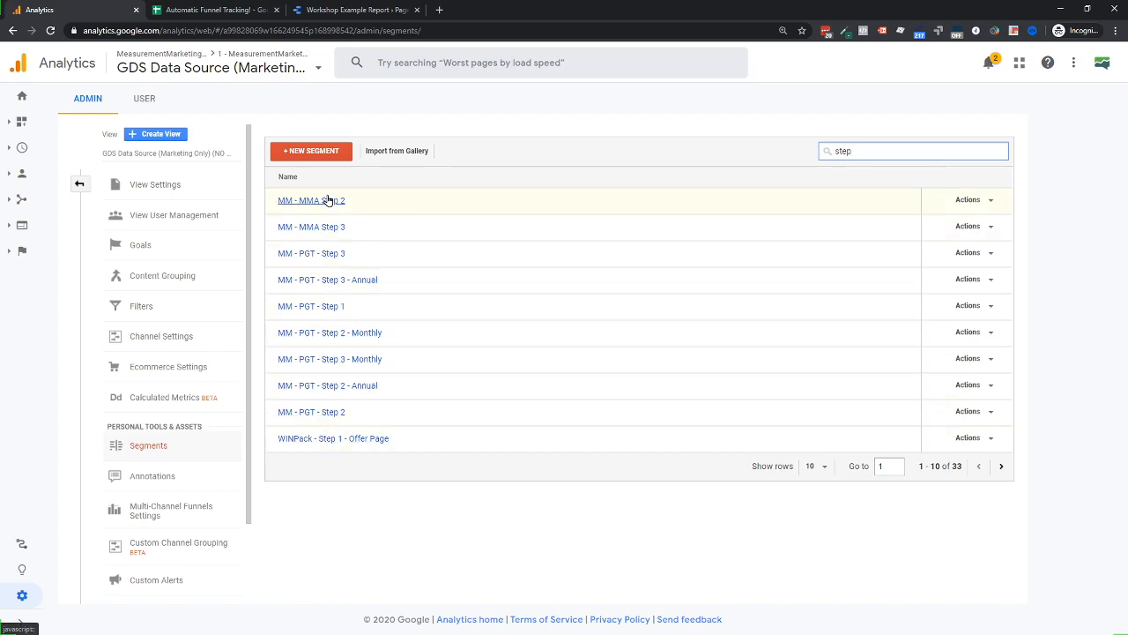
pyautogui.click(81, 184)
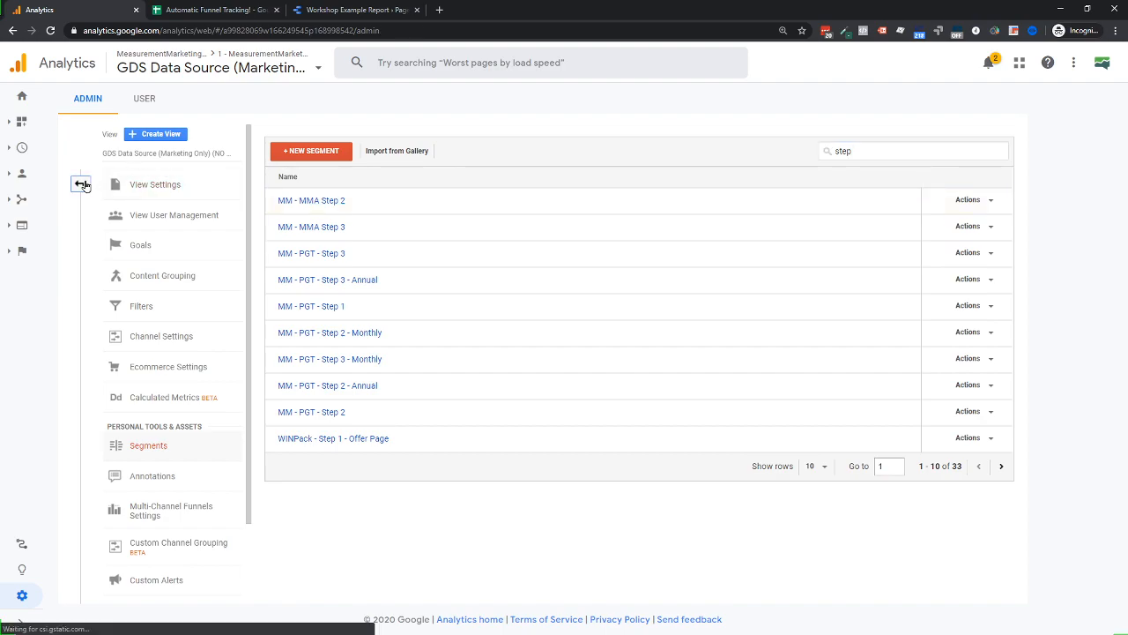